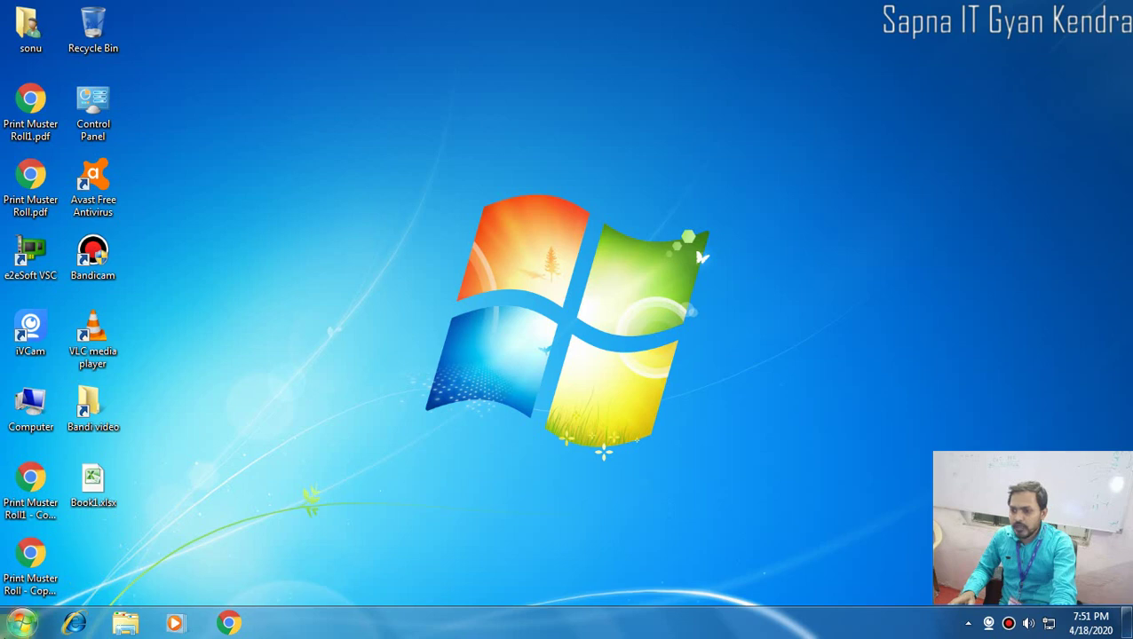
Launch Microsoft Word 2010 from the Microsoft Office program group, and close it again.
left_click(21, 621)
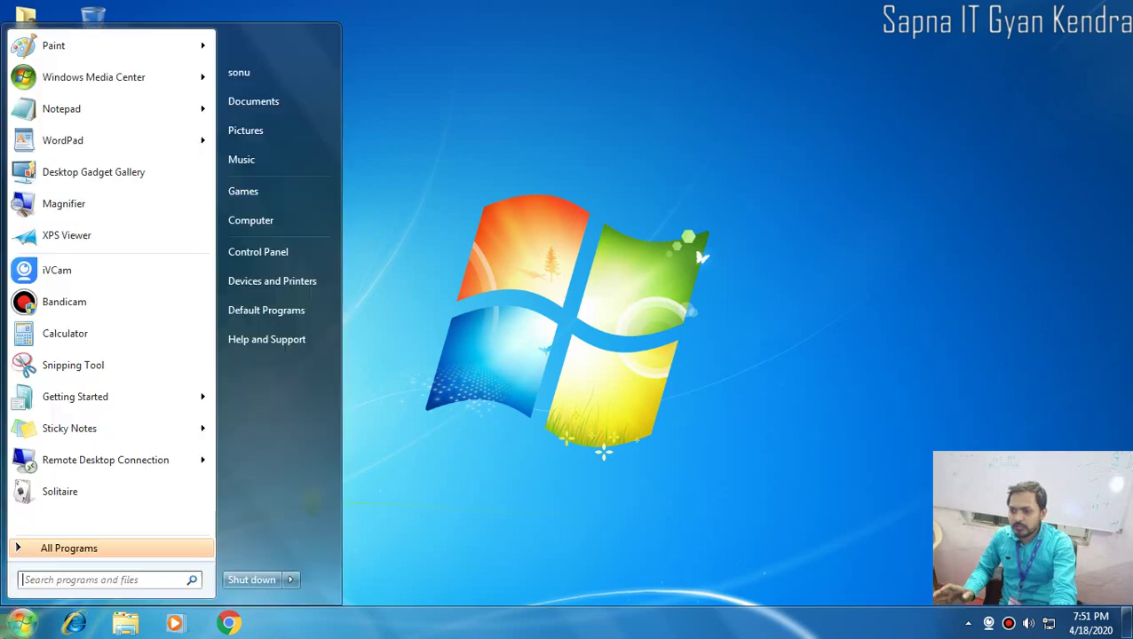
left_click(22, 551)
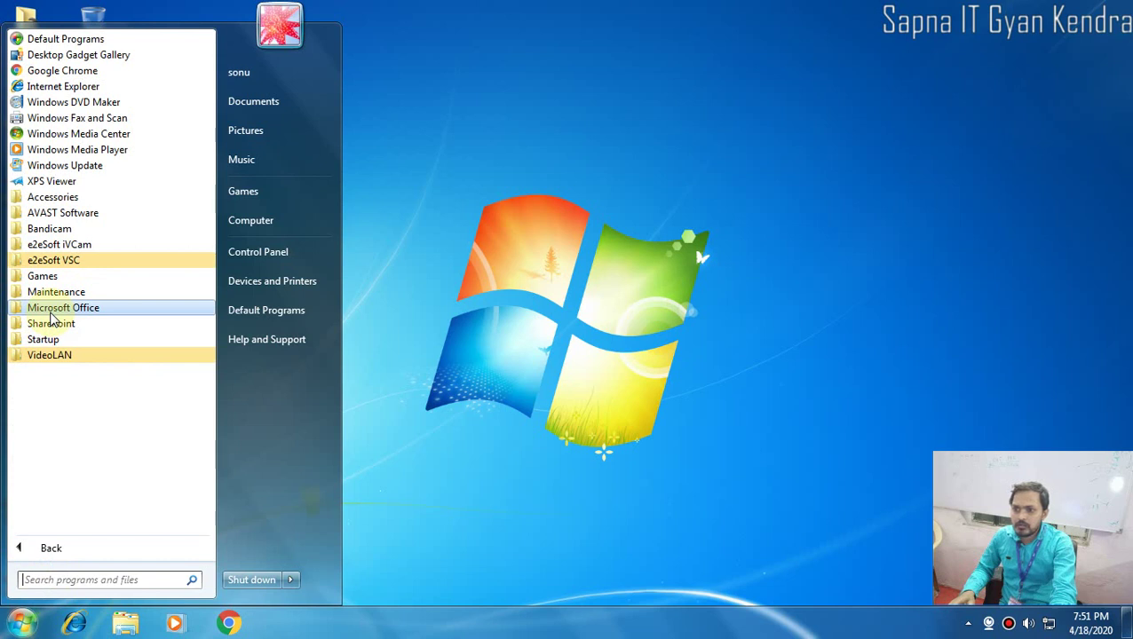
left_click(50, 312)
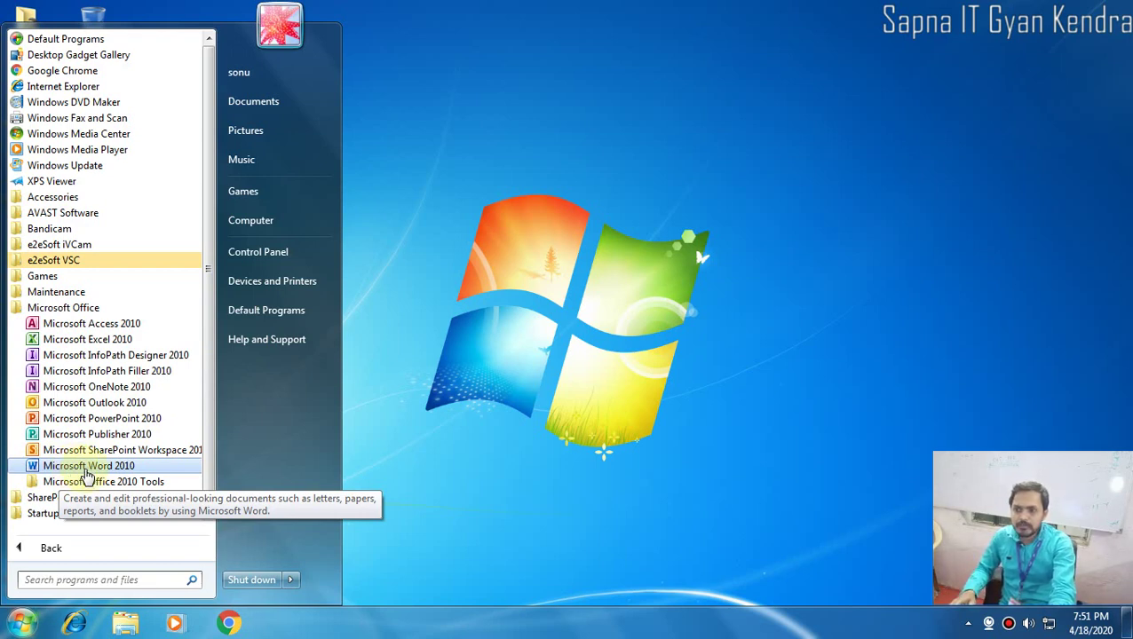
left_click(86, 470)
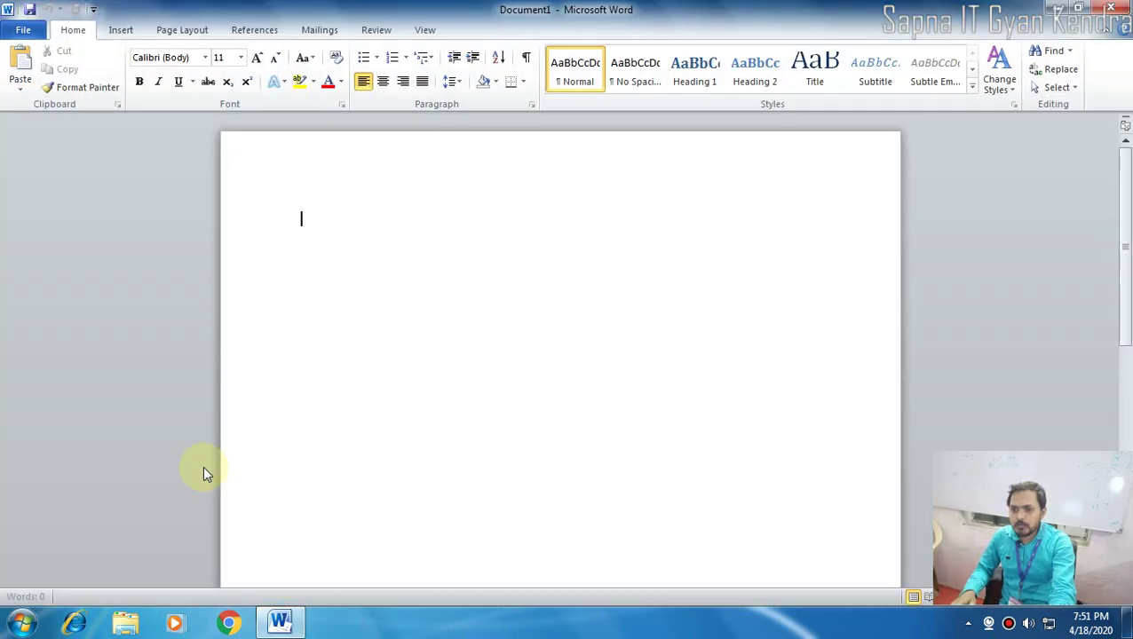
left_click(1111, 8)
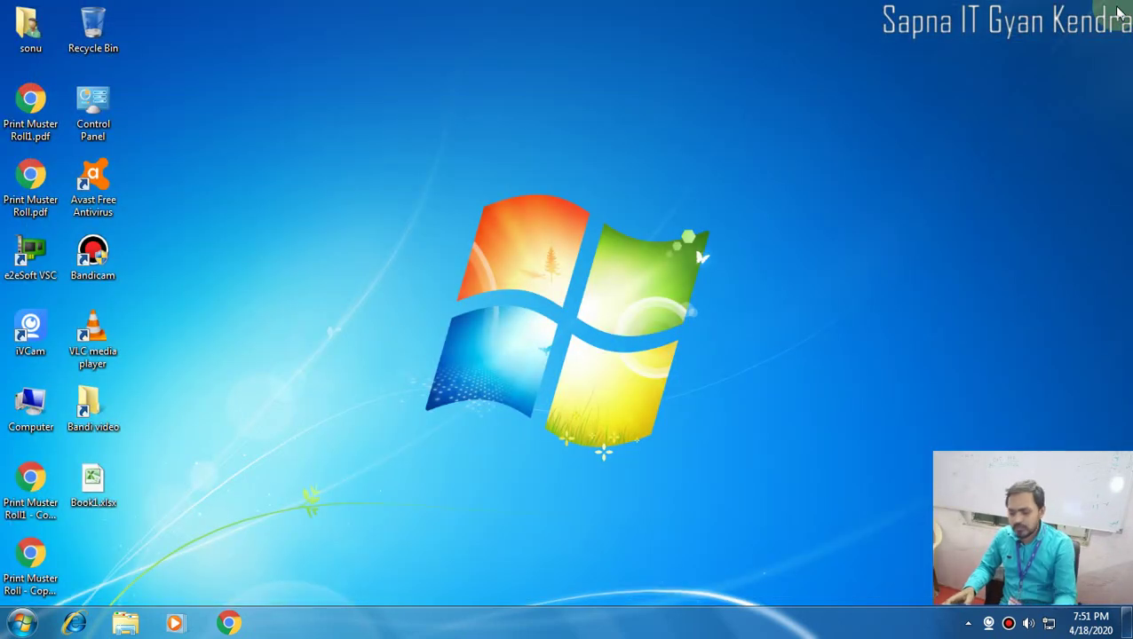
Launch Word by running the winword command from the Run dialog, and close it again.
key("super+r")
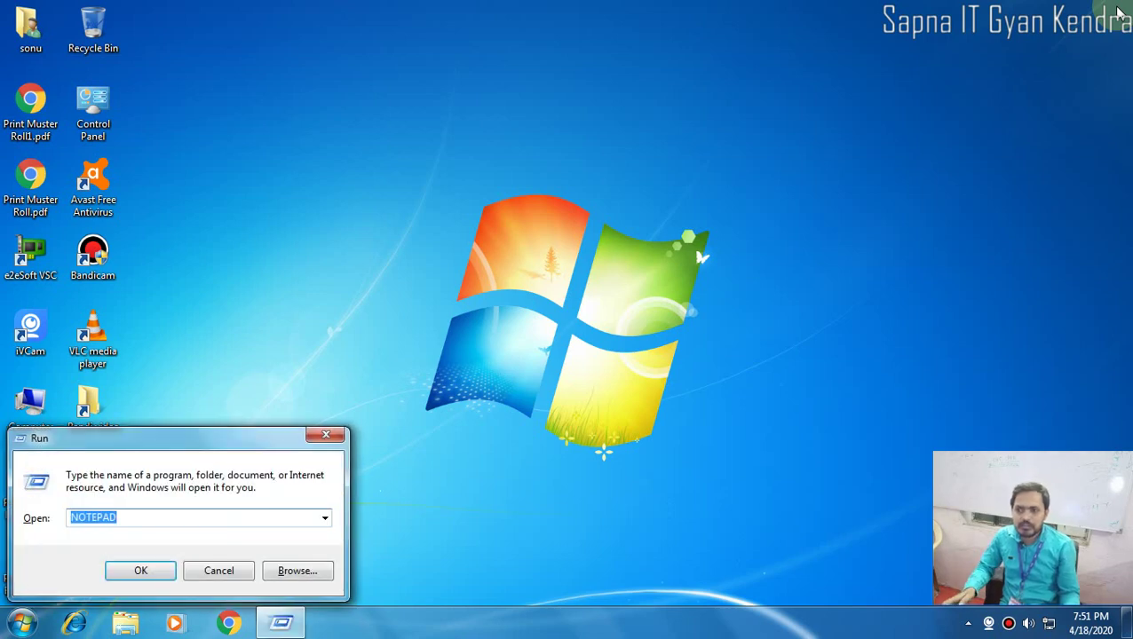
type("win")
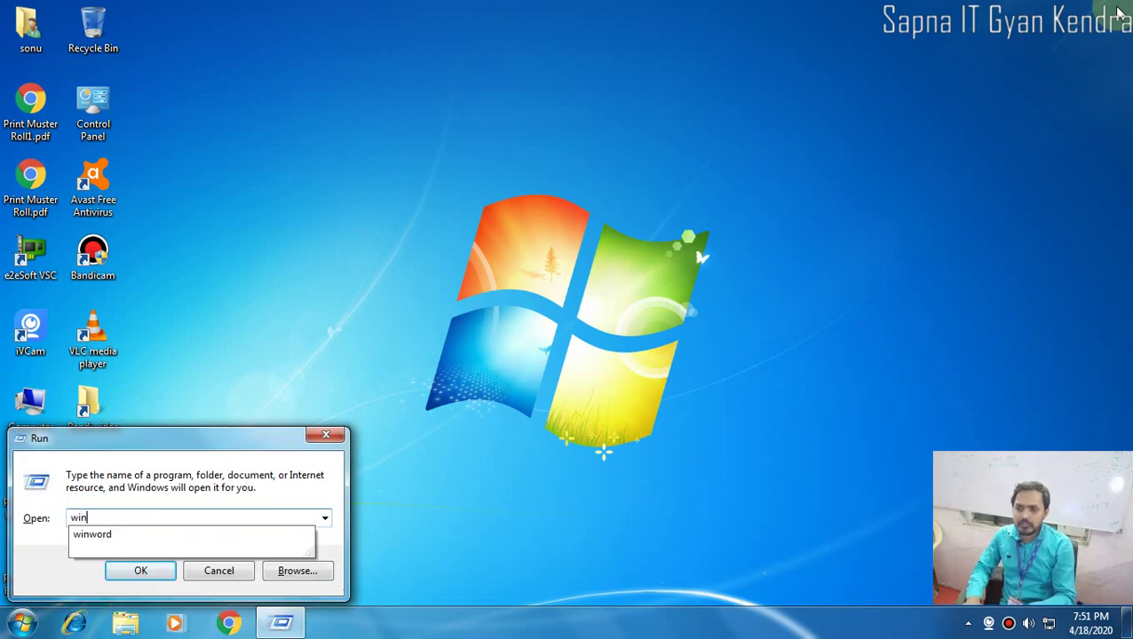
key("Down")
key("Return")
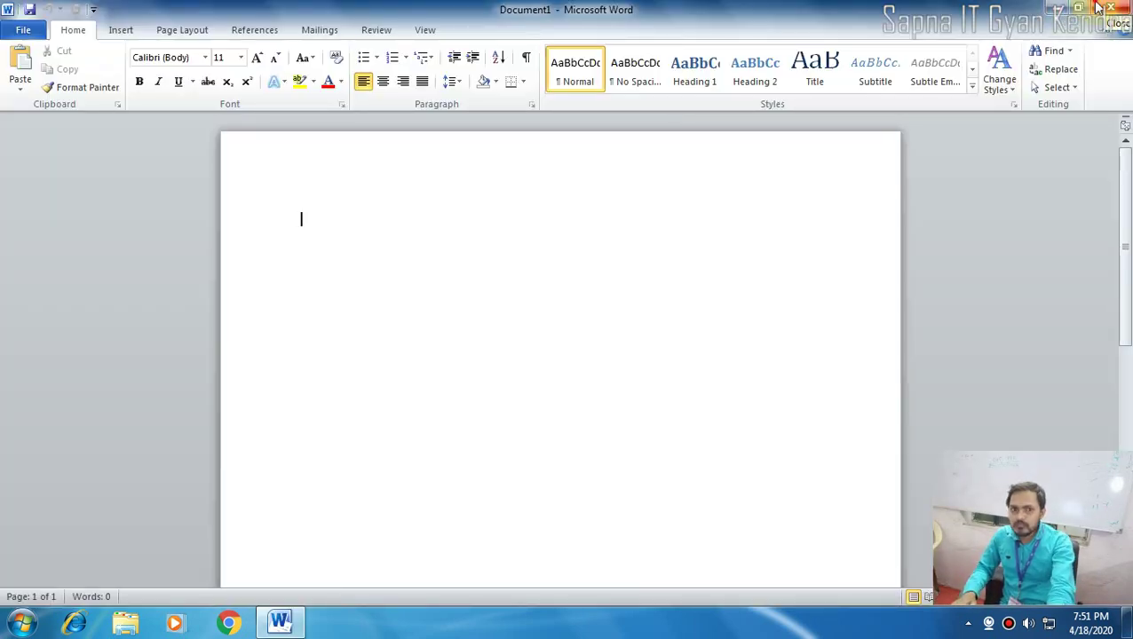
left_click(1117, 11)
Search the installed programs for "word" and launch Microsoft Word 2010 from the results.
left_click(19, 622)
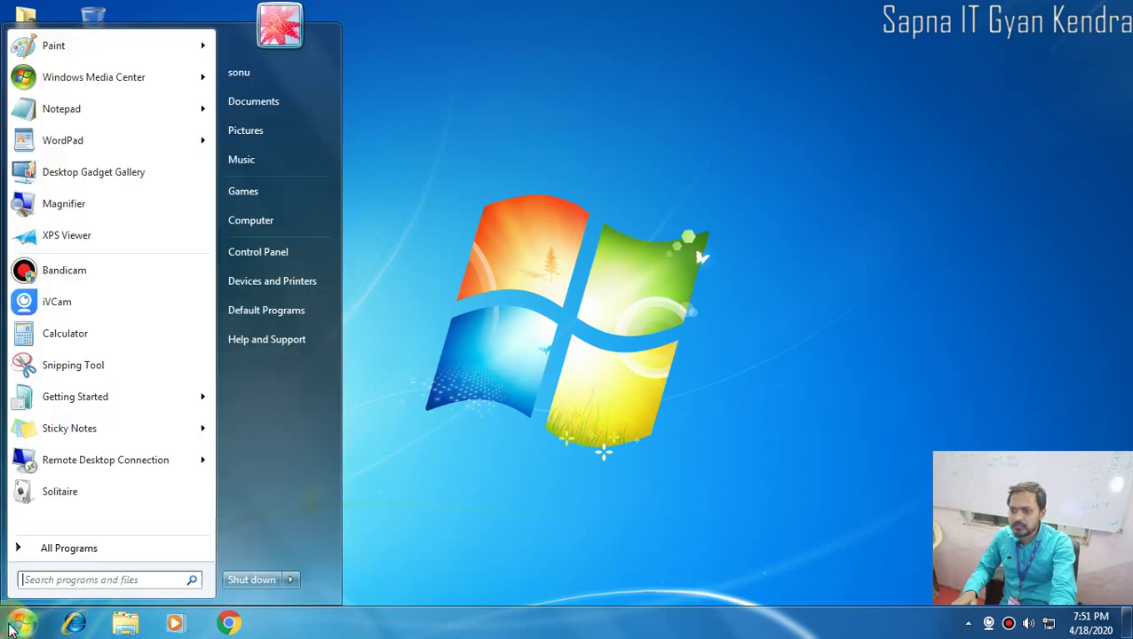
left_click(63, 578)
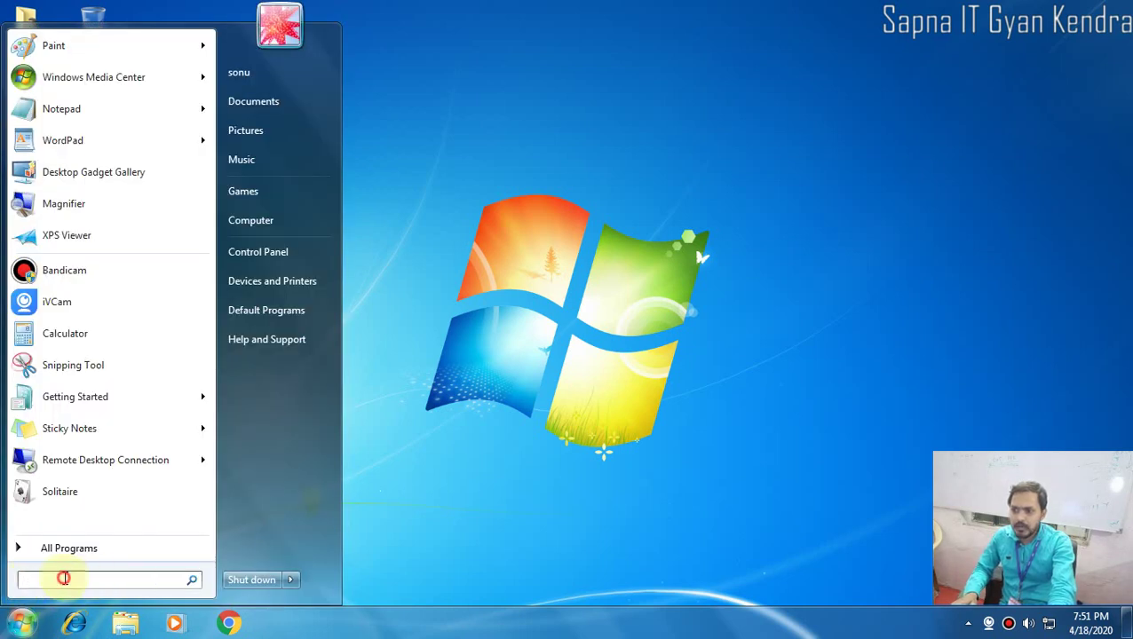
type("word")
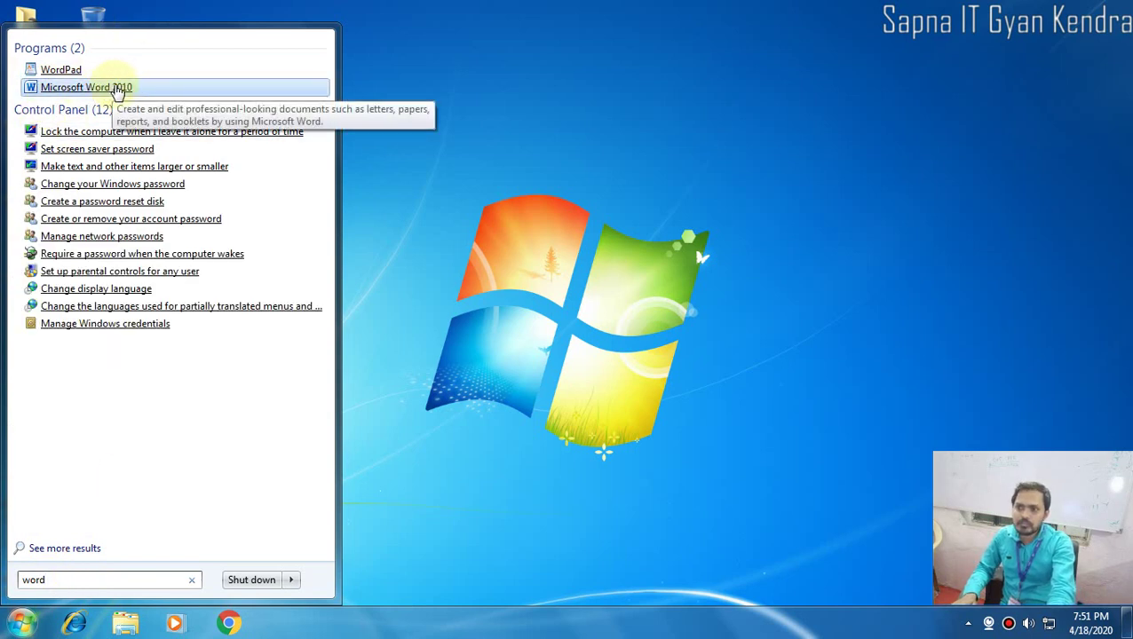
left_click(114, 89)
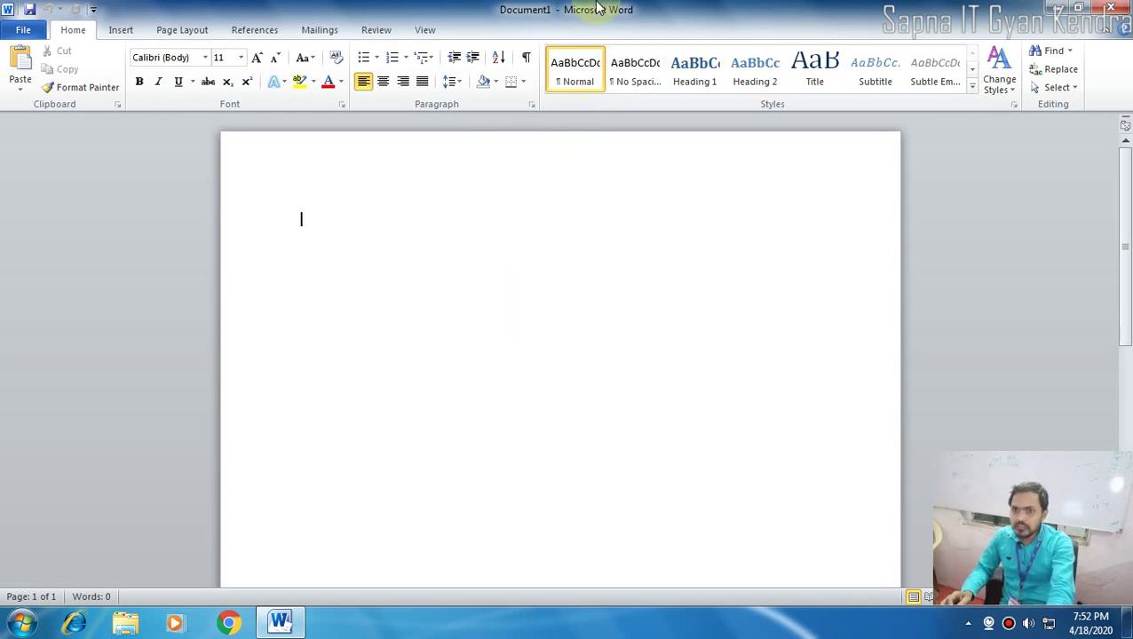
mouse_move(575, 11)
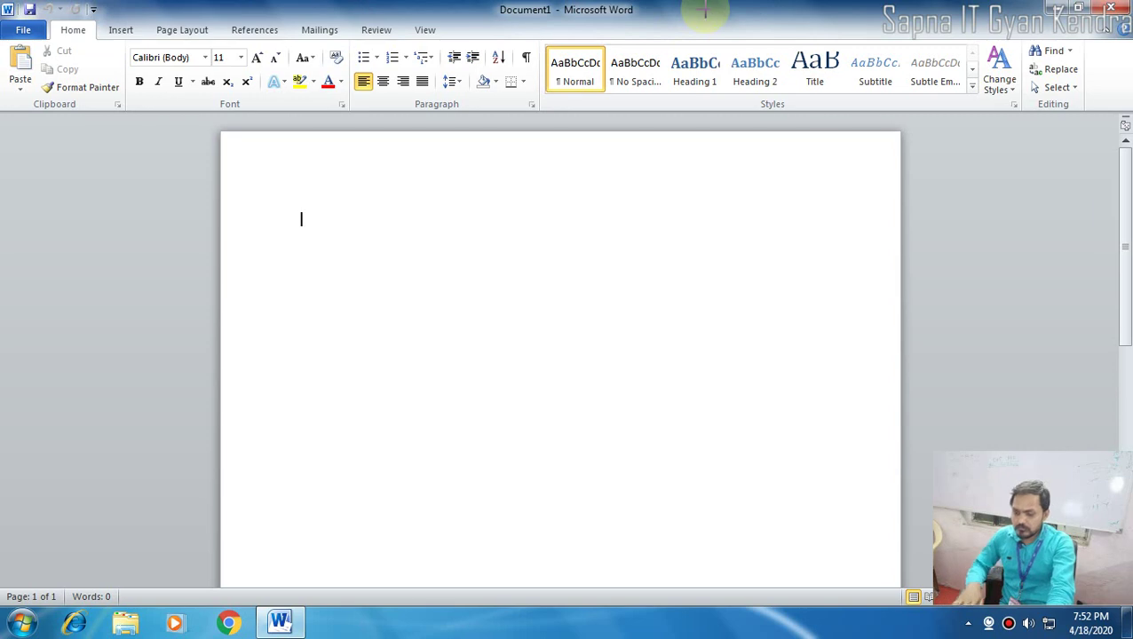
Frame the row of ribbon tabs with a red rectangle annotation, and leave drawing mode.
key("ctrl+alt+d")
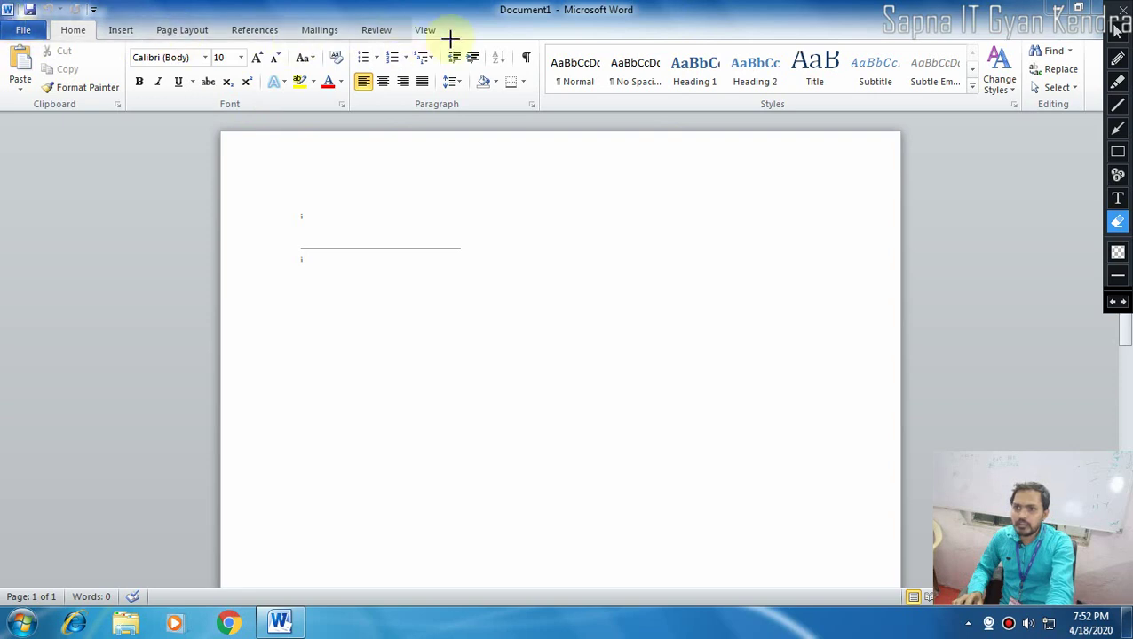
left_click(1118, 153)
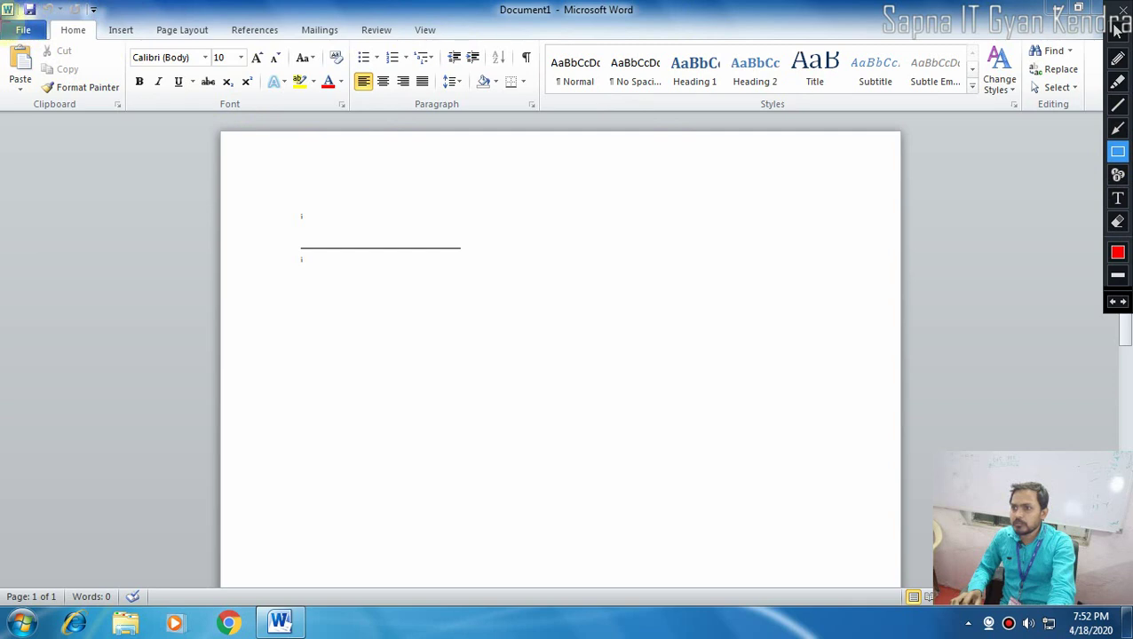
left_click_drag(1, 22, 80, 38)
left_click_drag(169, 38, 445, 40)
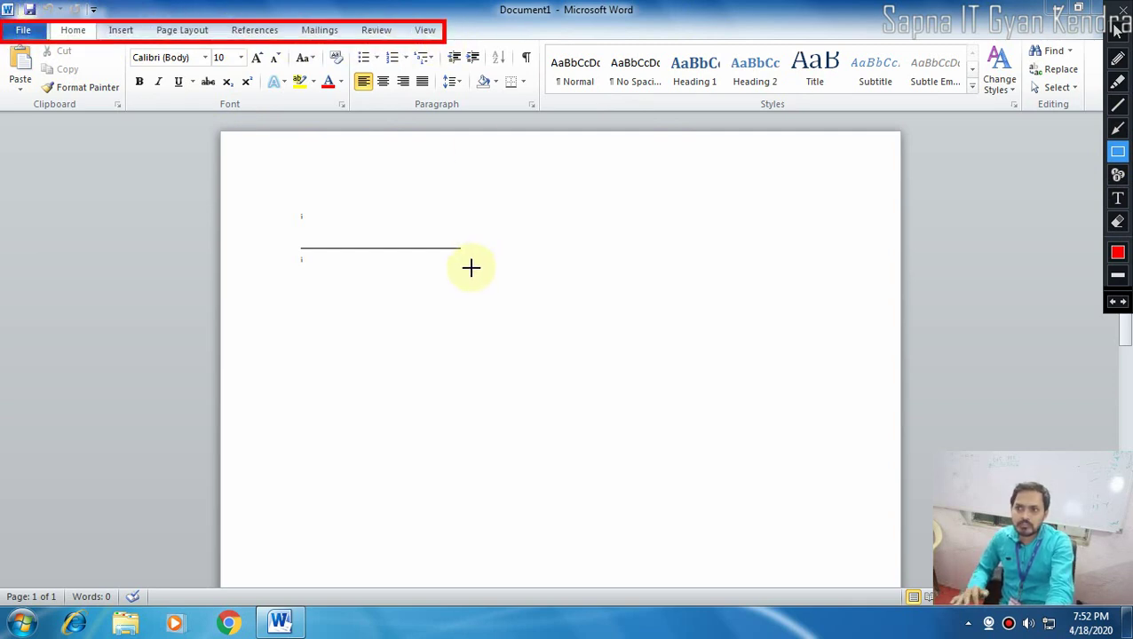
left_click(1117, 30)
key("Escape")
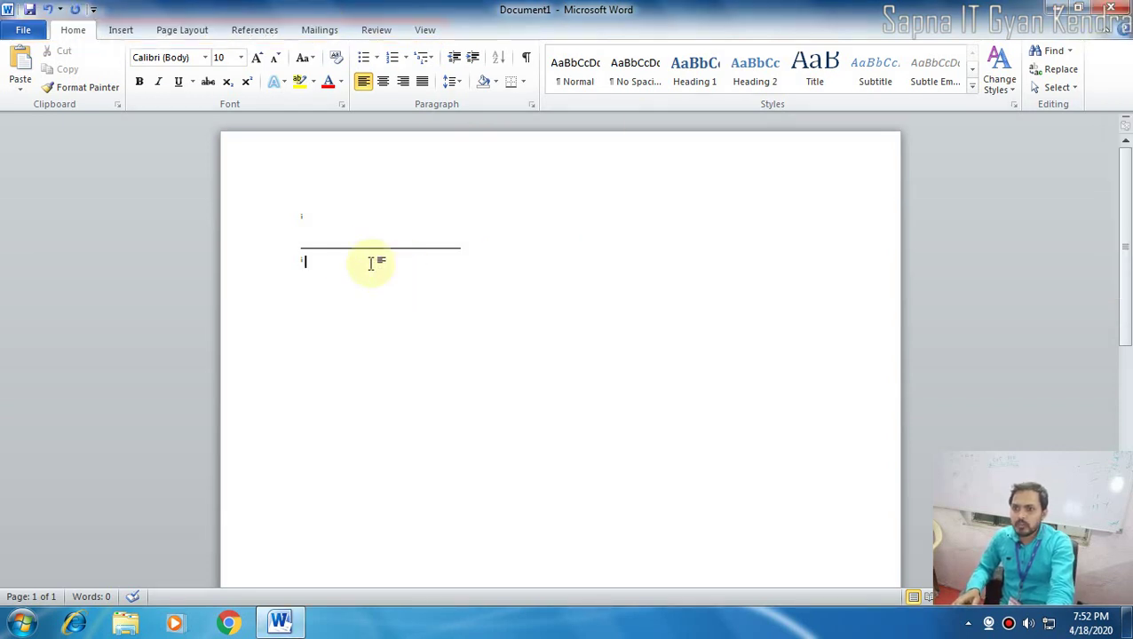
Close the document containing the stray endnotes without saving it, and relaunch Word through the Run dialog.
left_click_drag(335, 267, 275, 227)
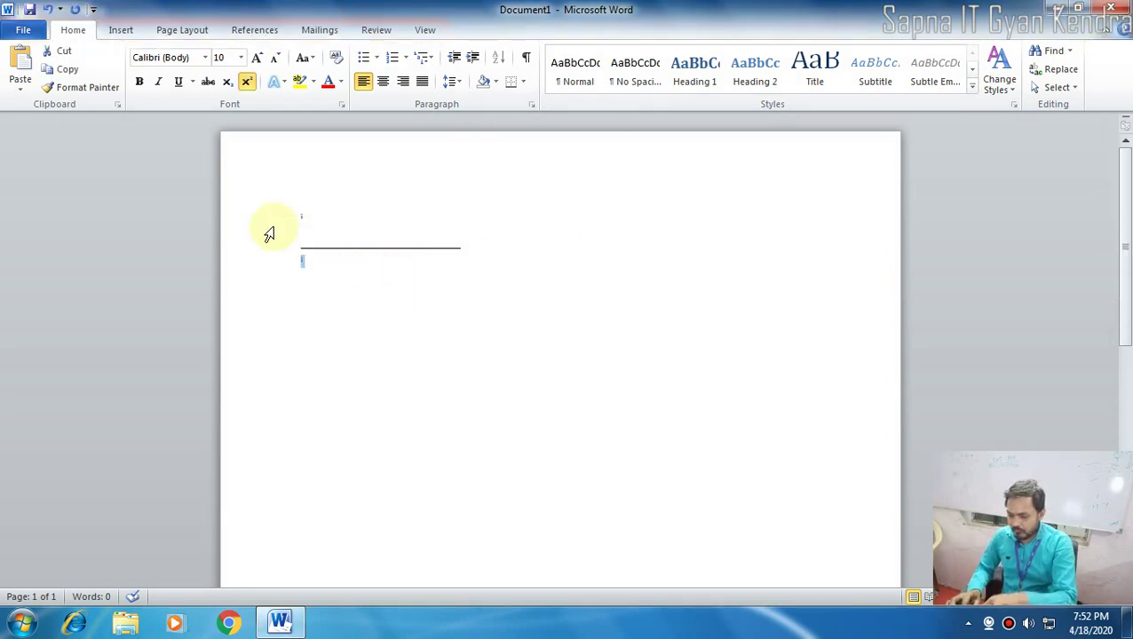
key("ctrl+a")
left_click(354, 308)
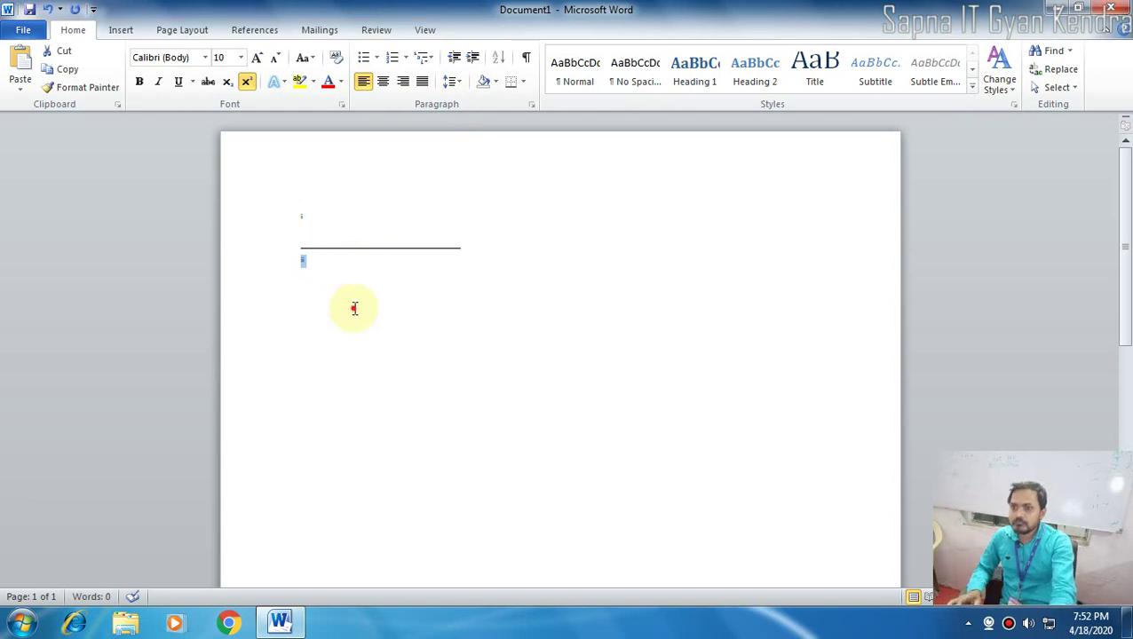
left_click(1110, 8)
left_click(552, 330)
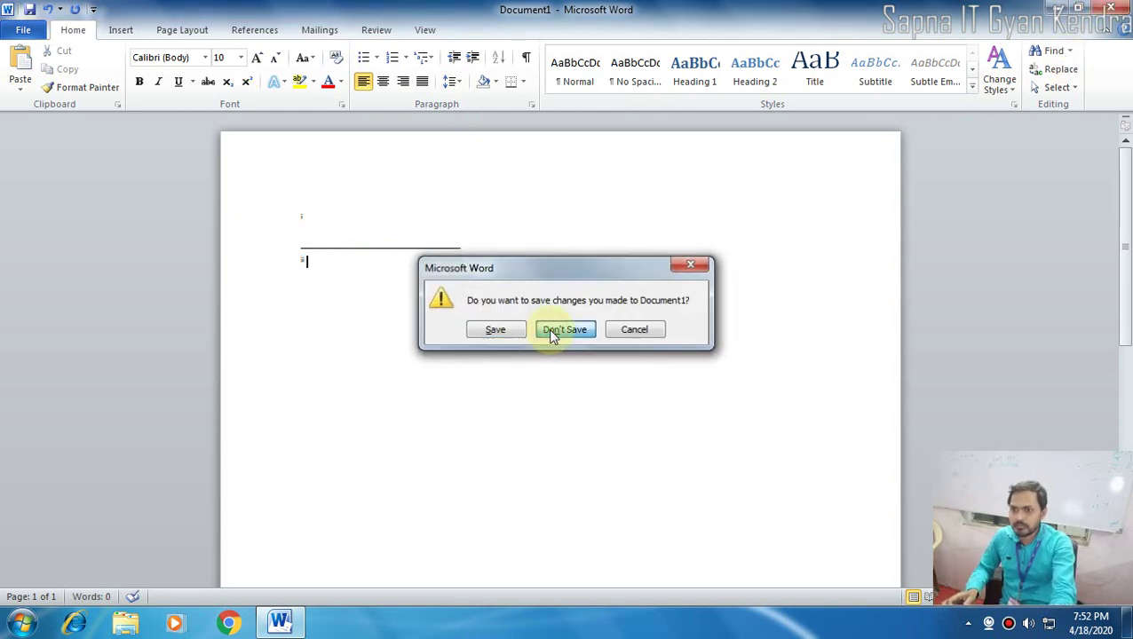
key("super+r")
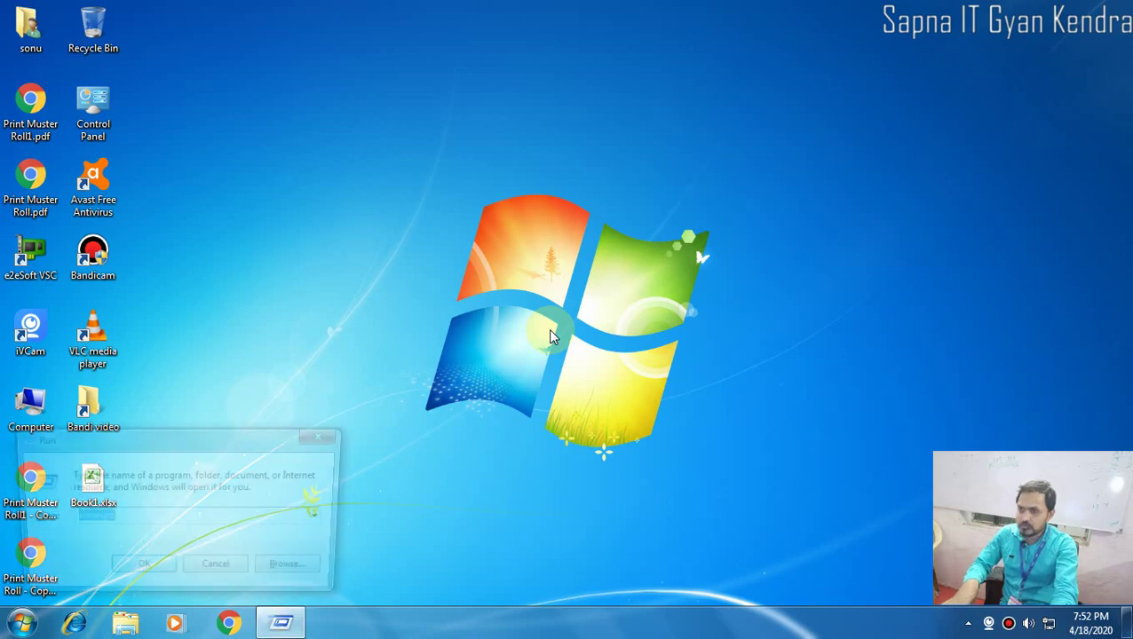
key("Return")
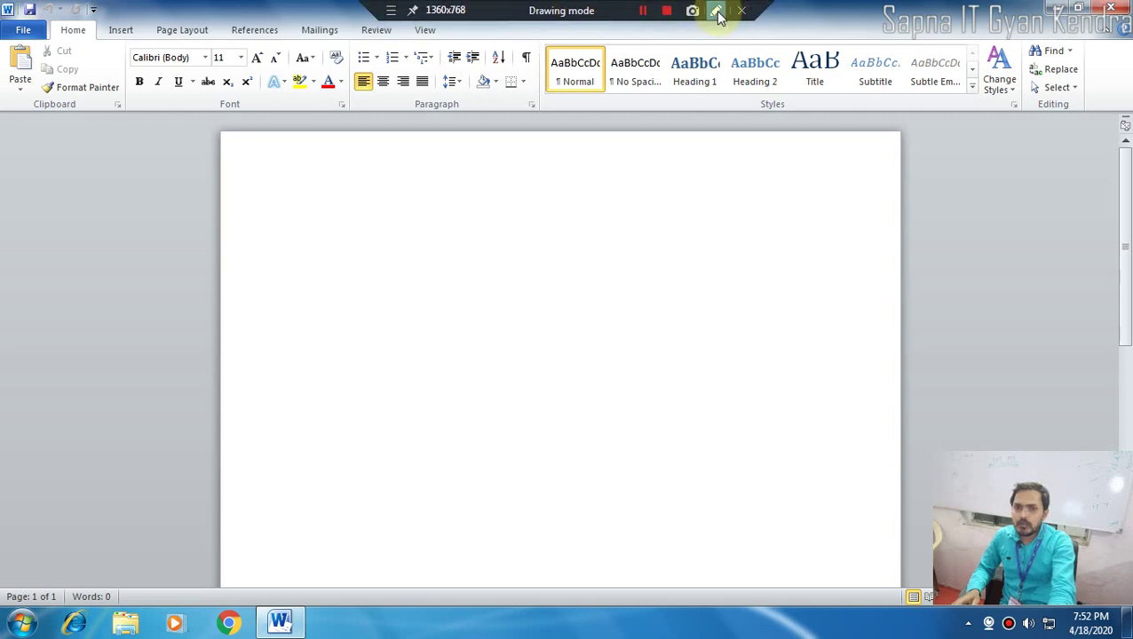
Turn on drawing mode and frame the row of ribbon tabs from File to View with a red rectangle.
left_click(715, 10)
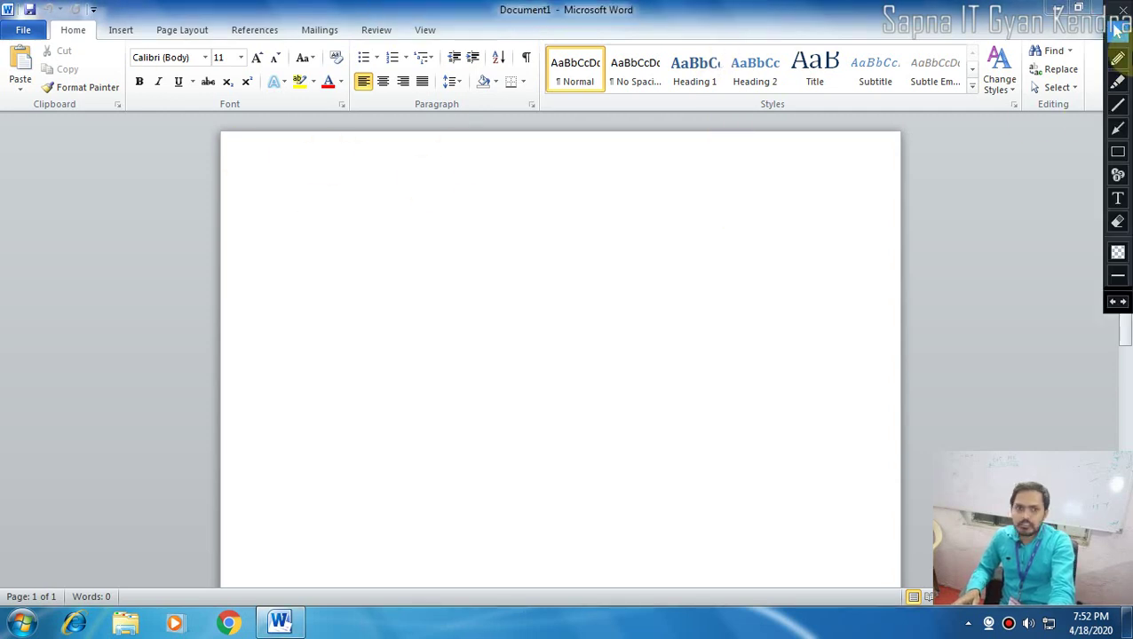
left_click(1118, 151)
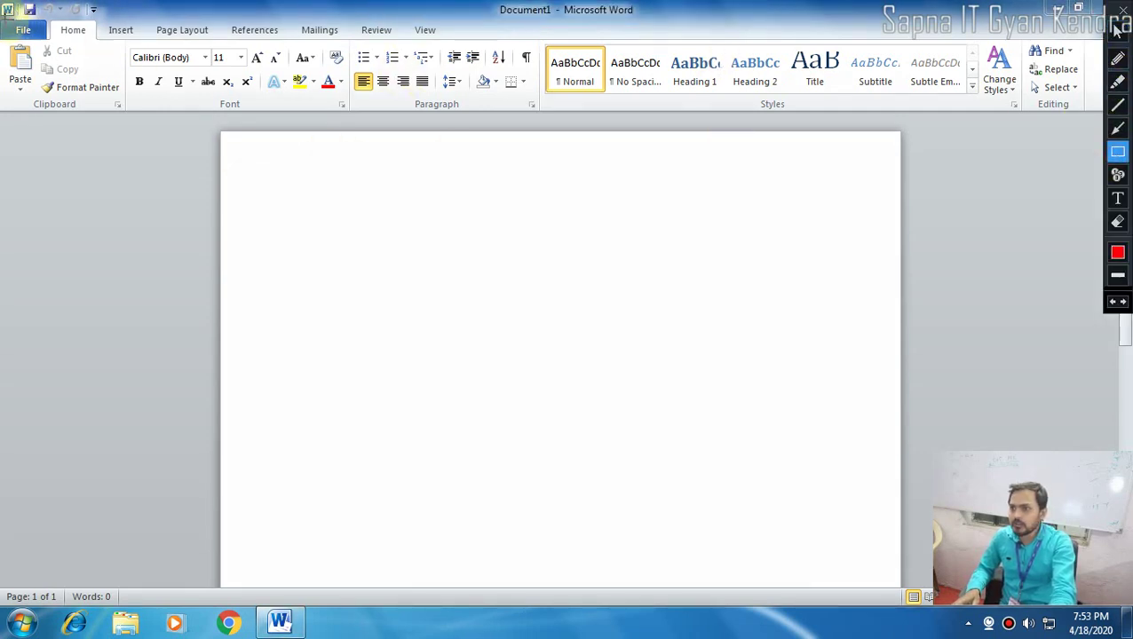
left_click_drag(3, 21, 334, 37)
left_click_drag(419, 41, 468, 44)
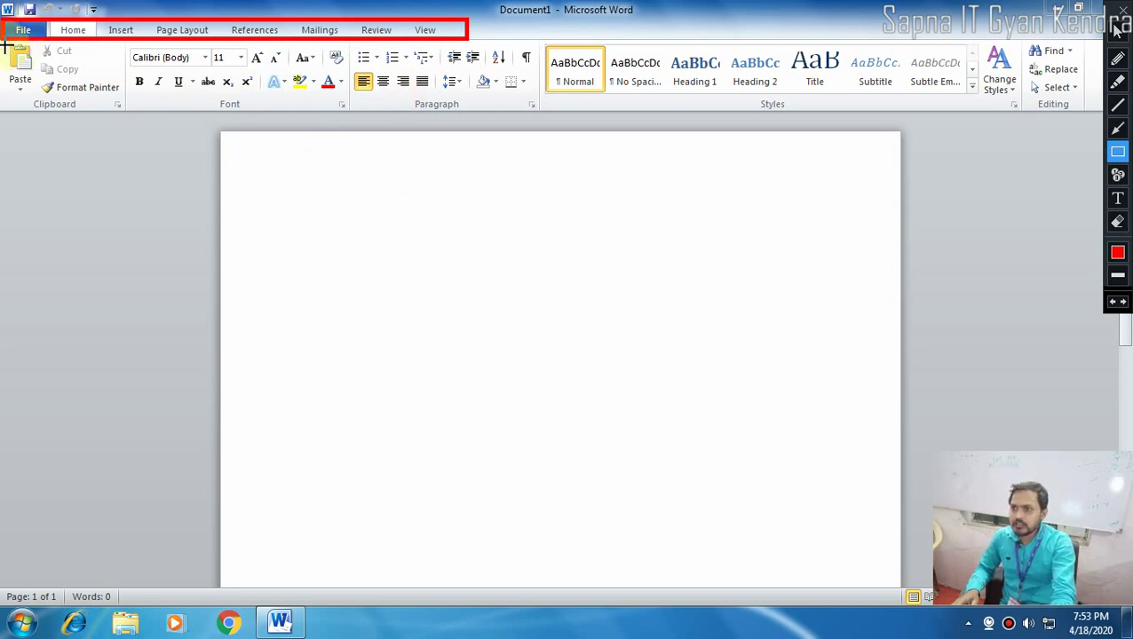
Erase the frame around the ribbon tabs, and draw a red rectangle around the Home command groups from Clipboard to Editing.
left_click(1117, 220)
left_click(771, 142)
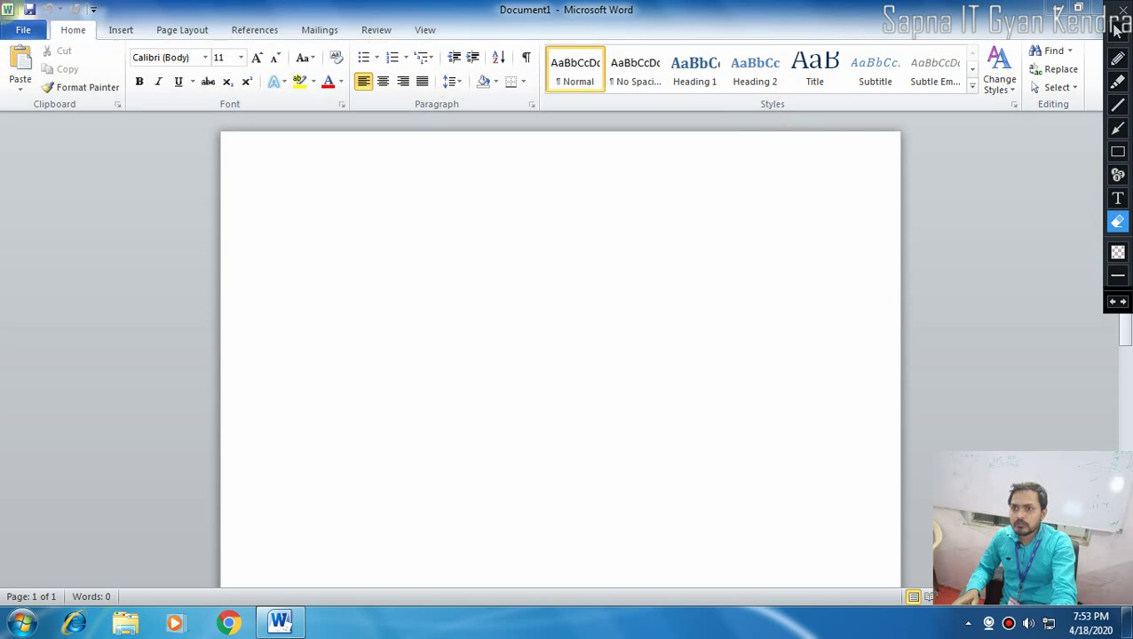
left_click(1117, 152)
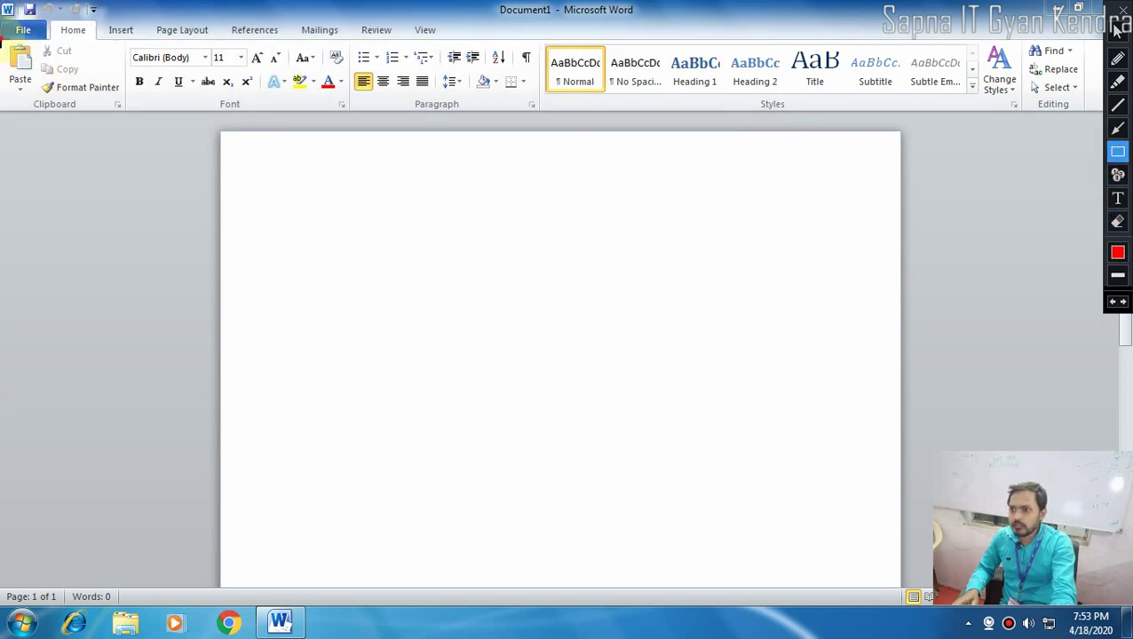
mouse_move(2, 37)
left_mouse_down()
mouse_move(498, 108)
mouse_move(1102, 112)
left_mouse_up()
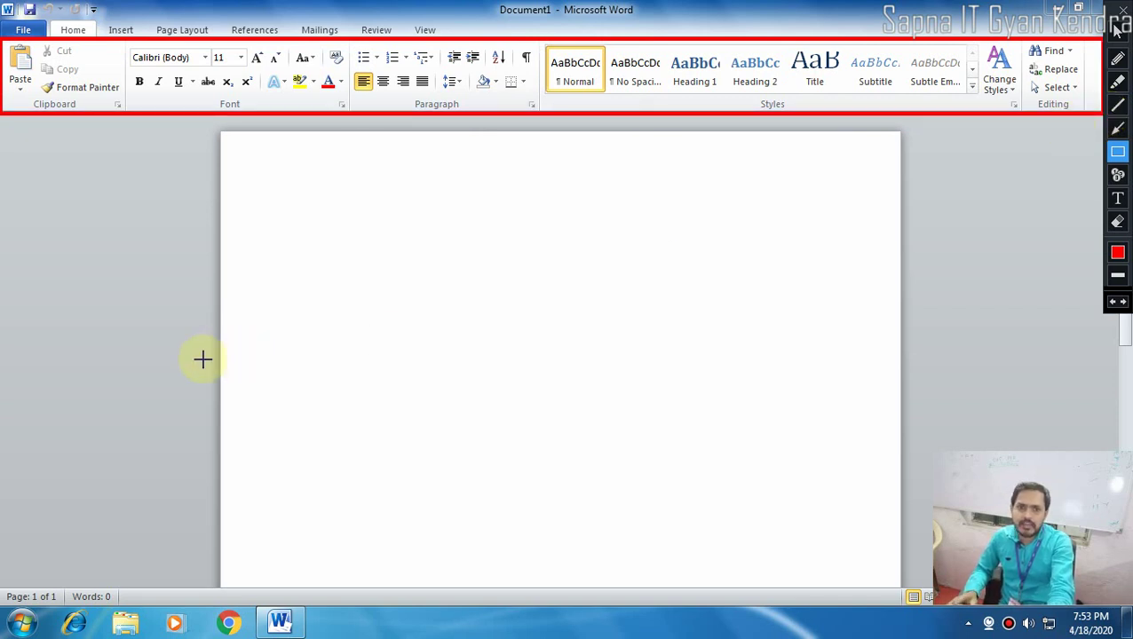
Erase the red rectangle around the Home command groups, and return to the normal pointer.
left_click(1117, 28)
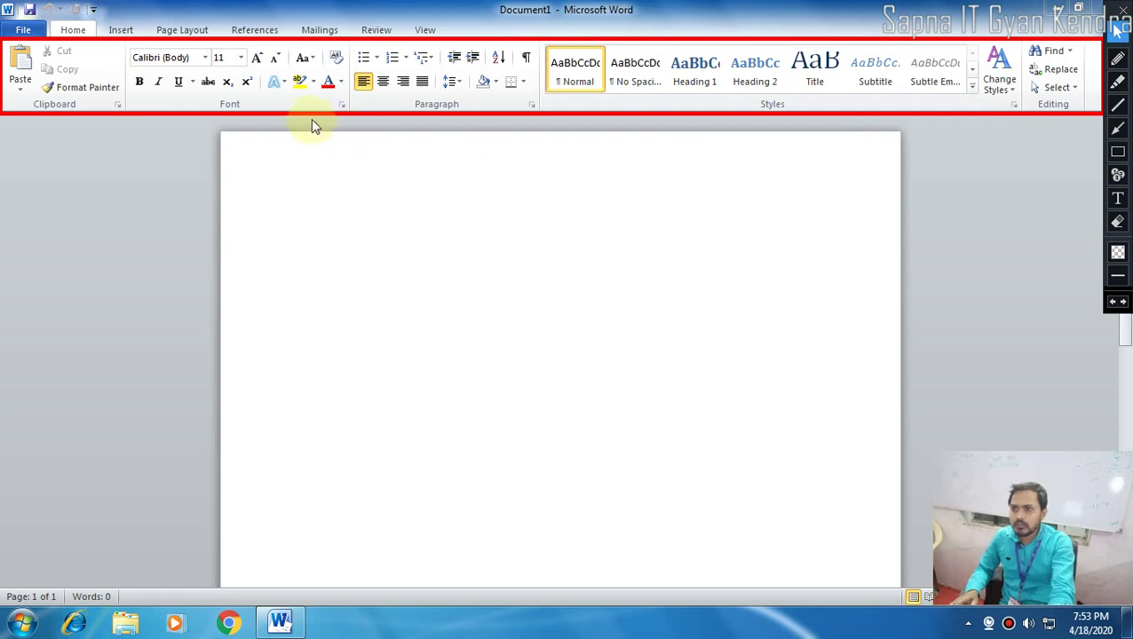
left_click(1118, 223)
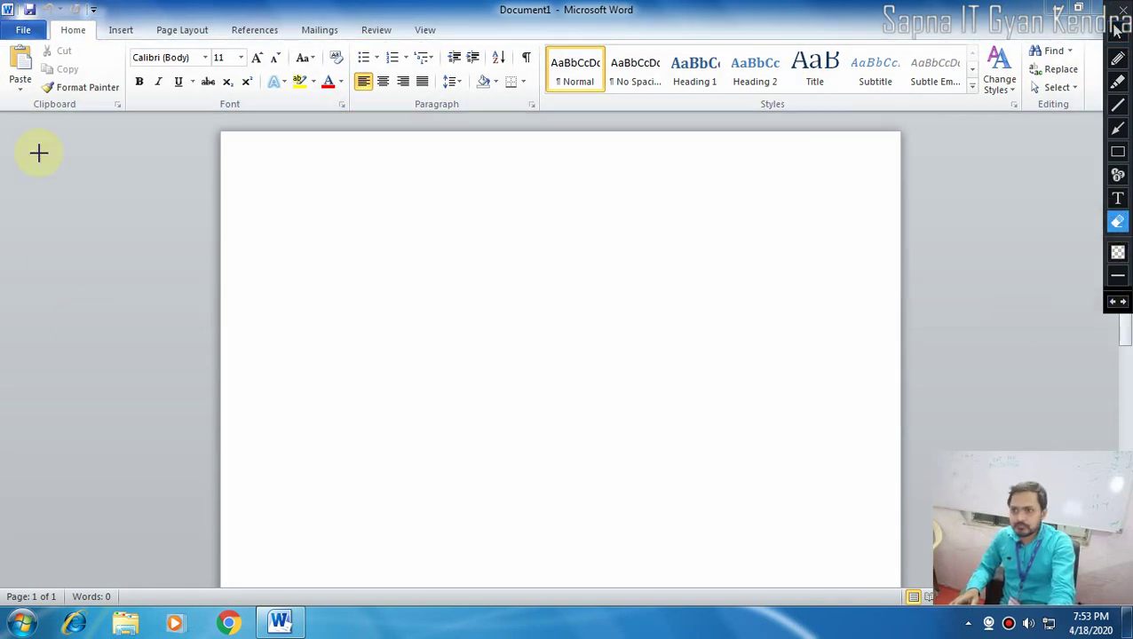
left_click(1117, 31)
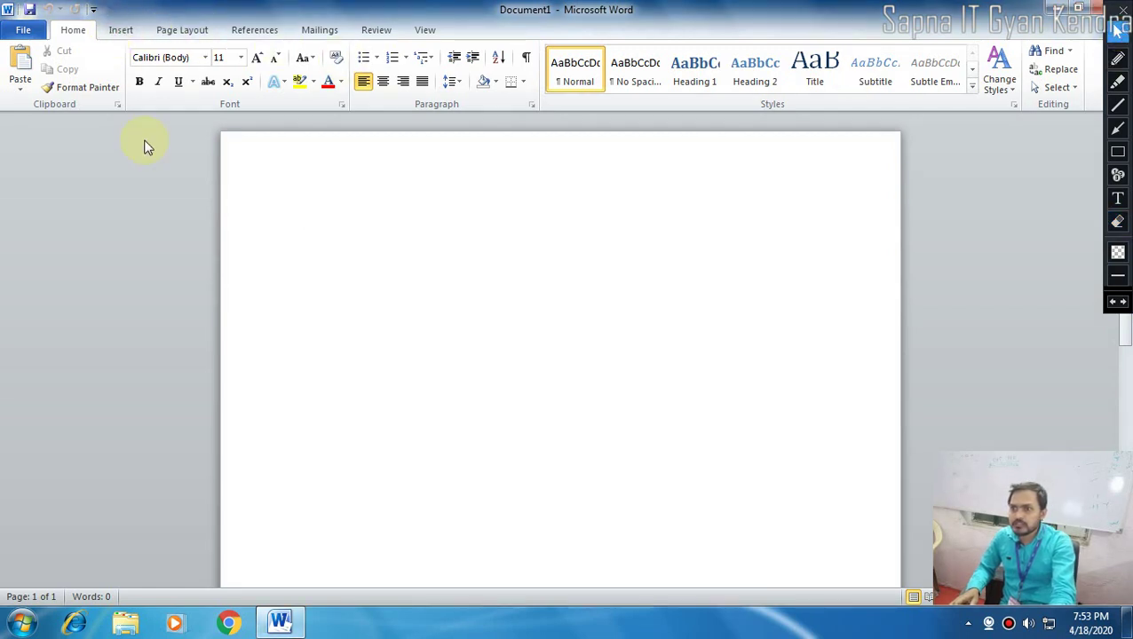
Examine the ribbon commands offered under Insert, Page Layout, References, Mailings, Review and View.
left_click(124, 30)
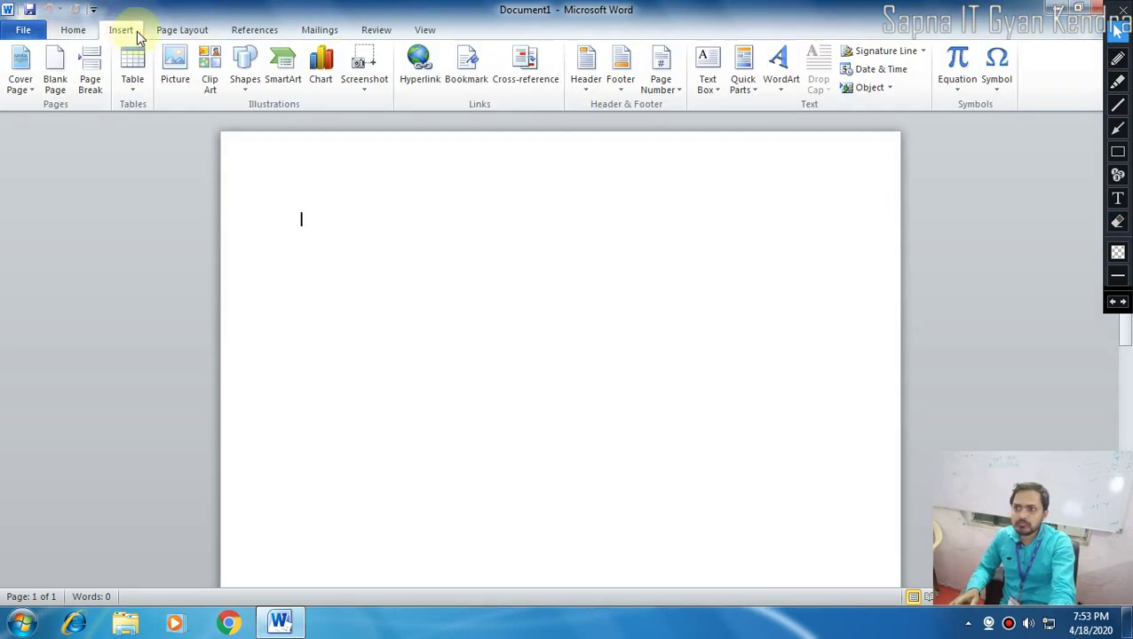
left_click(174, 30)
double_click(234, 32)
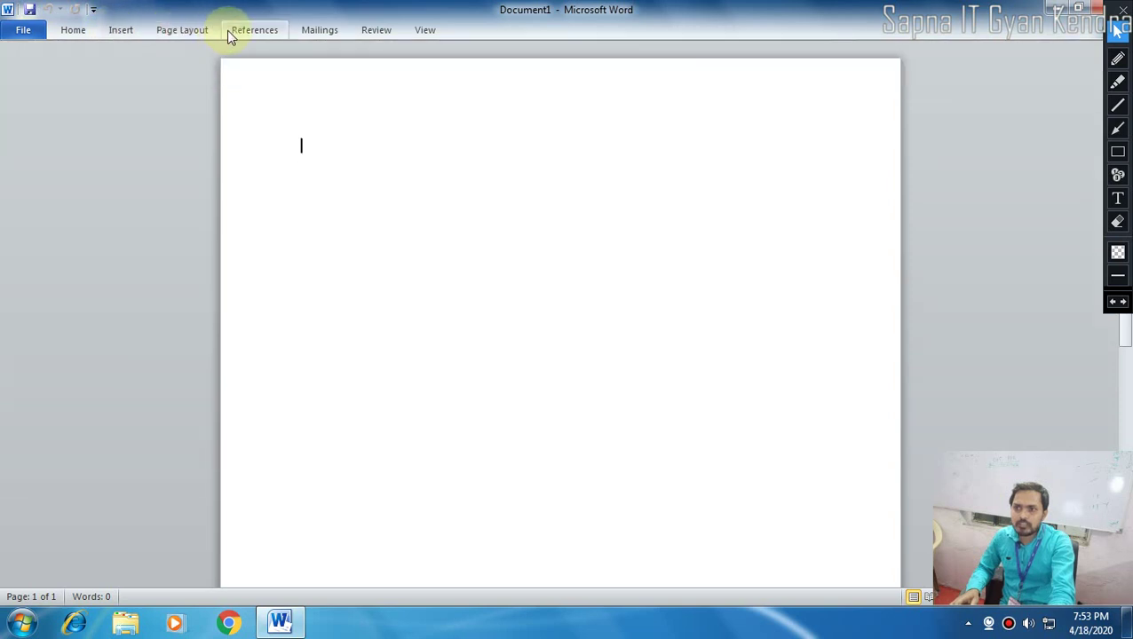
double_click(247, 32)
left_click(306, 32)
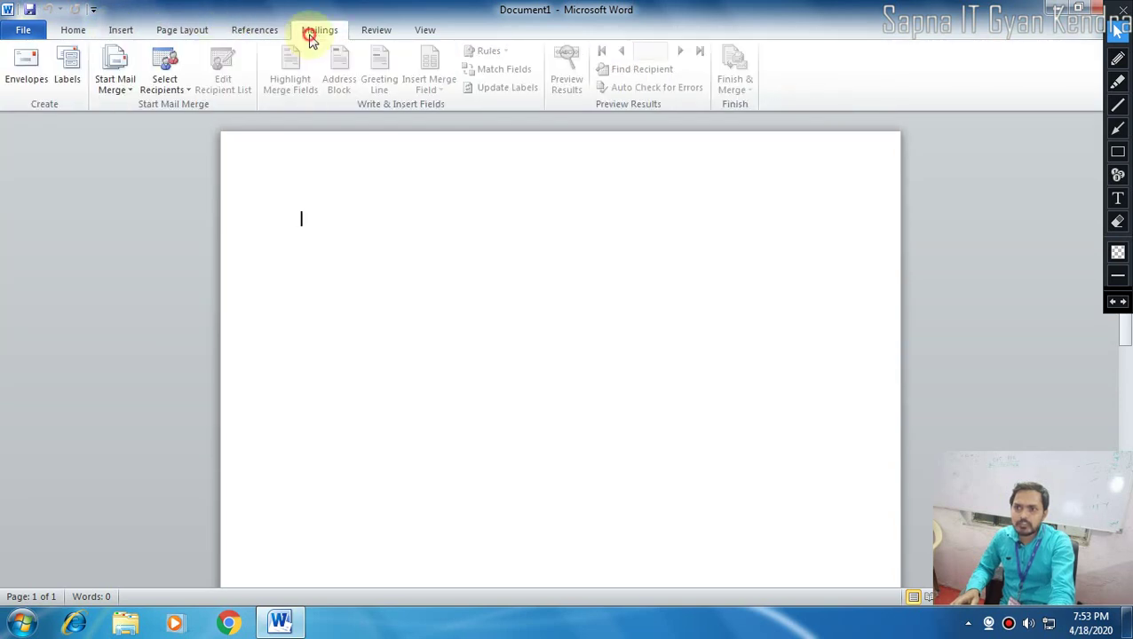
left_click(381, 32)
left_click(421, 32)
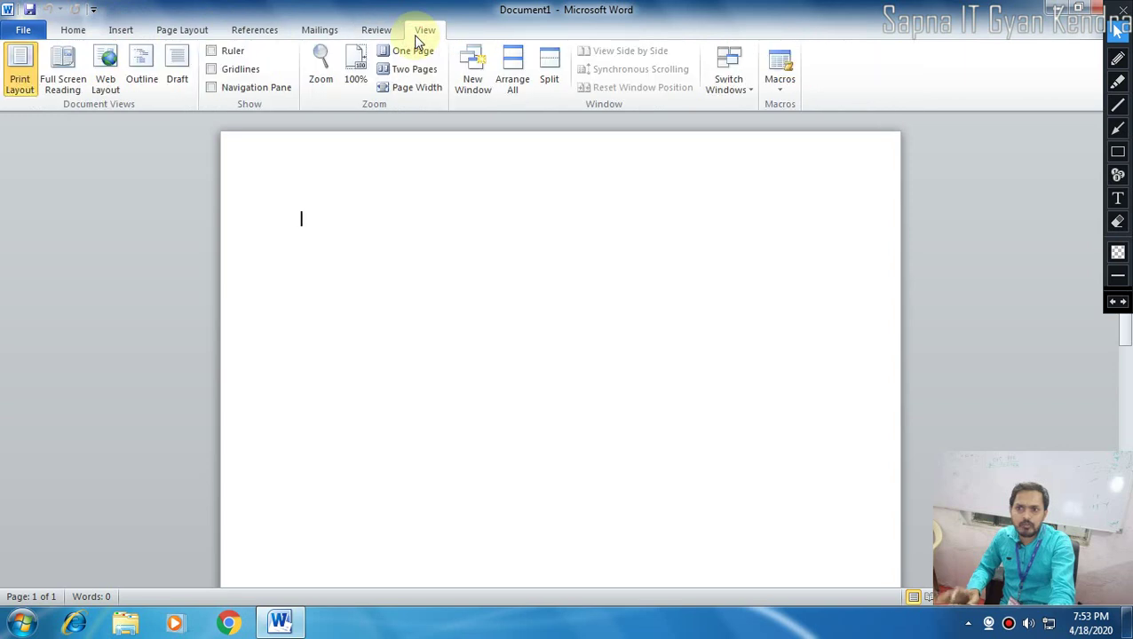
Examine the File document information and the ribbon commands under Home, Insert, Page Layout, References, Mailings, Review and View.
left_click(74, 31)
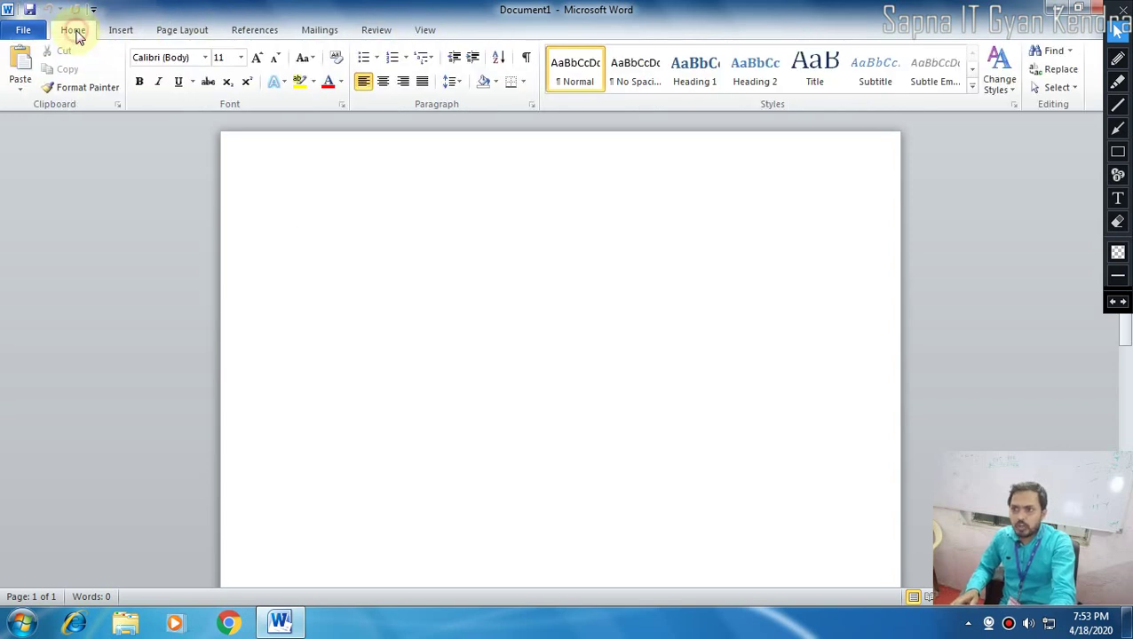
left_click(25, 32)
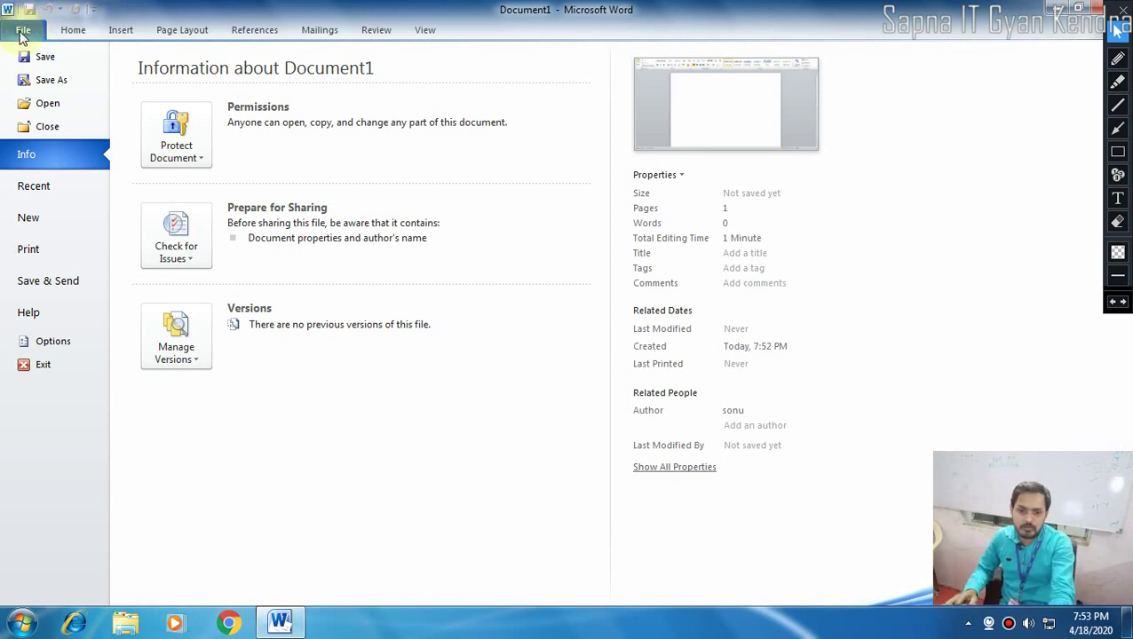
left_click(75, 31)
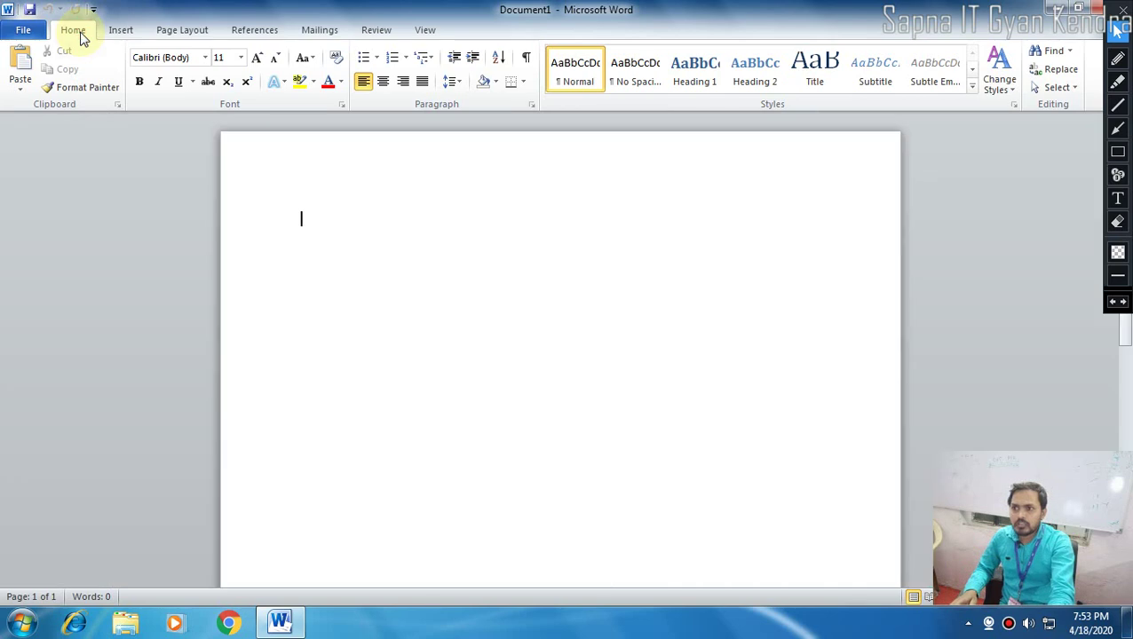
left_click(124, 32)
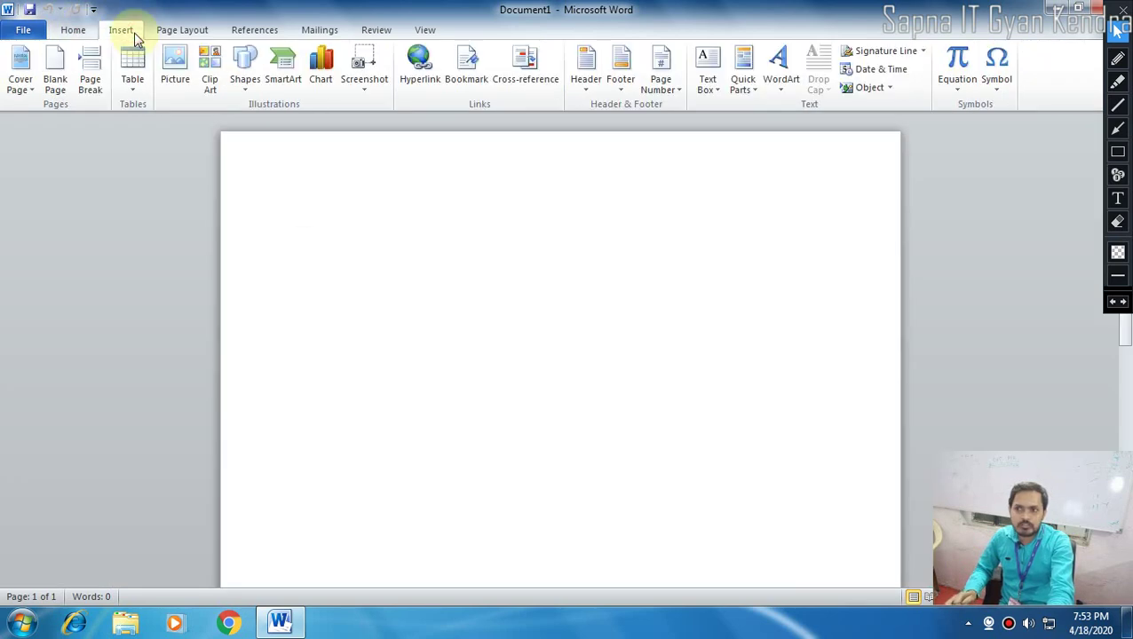
left_click(75, 31)
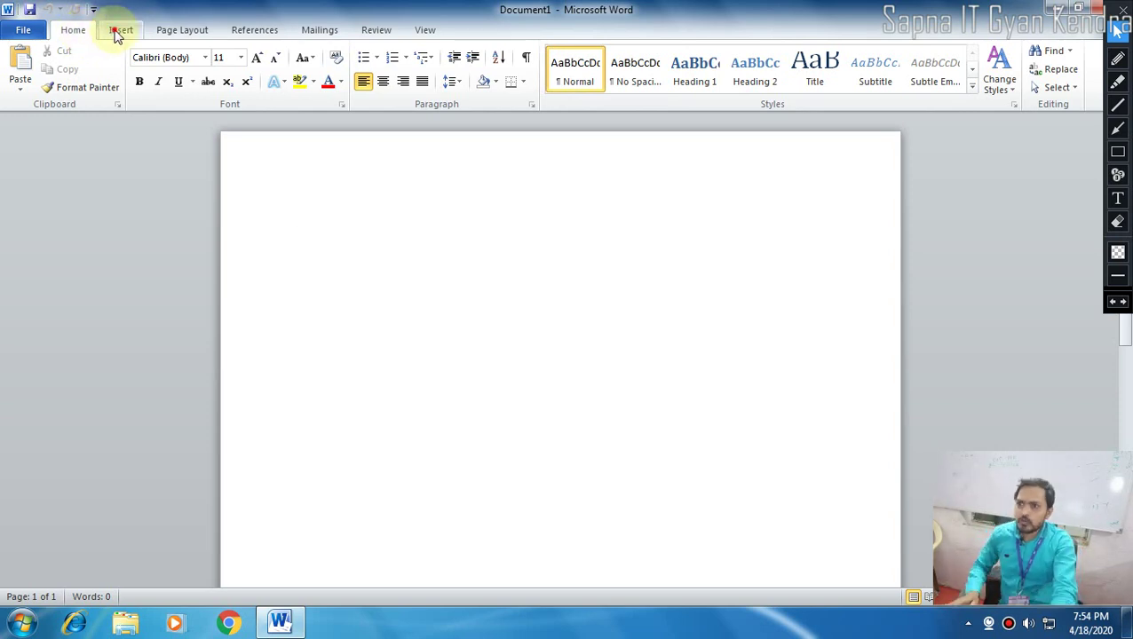
left_click(113, 32)
left_click(182, 30)
left_click(255, 30)
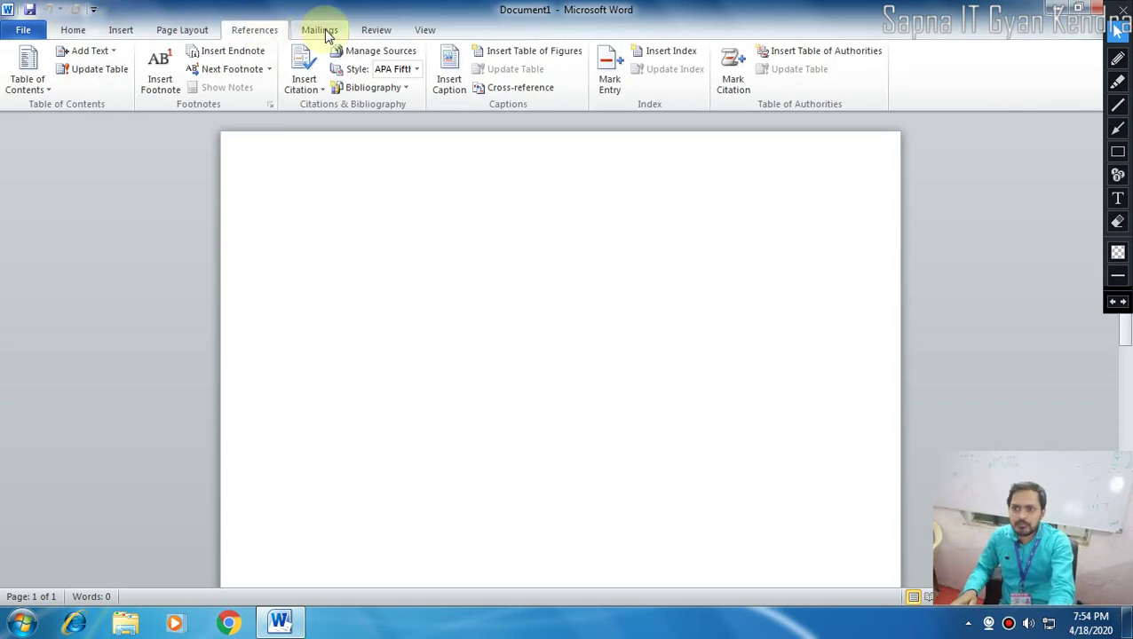
left_click(322, 32)
left_click(374, 30)
left_click(424, 30)
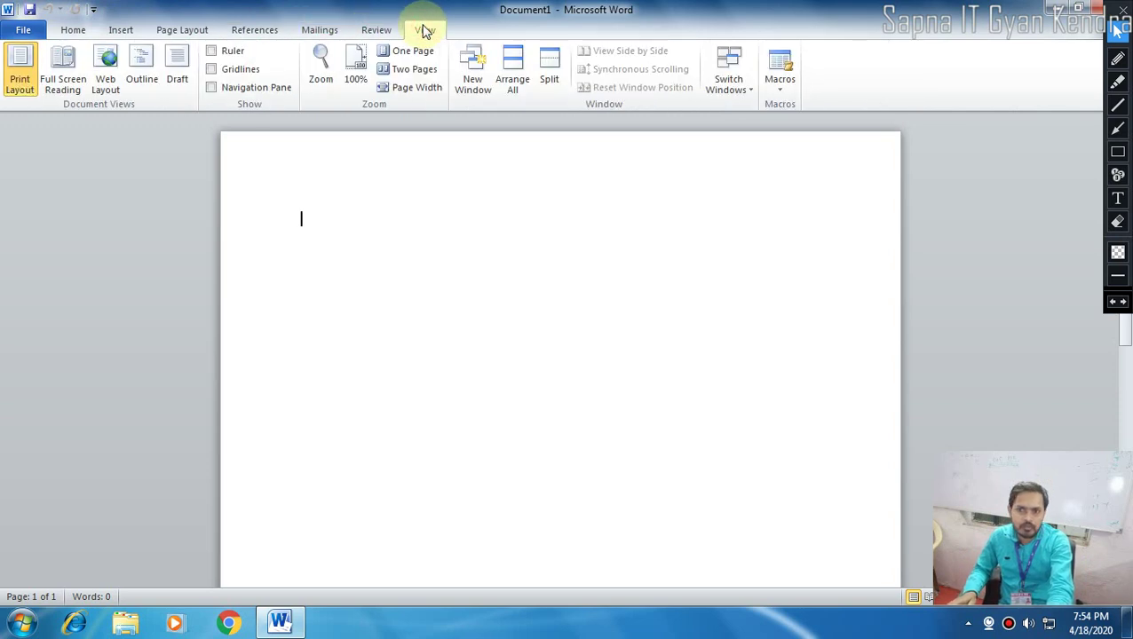
left_click(74, 32)
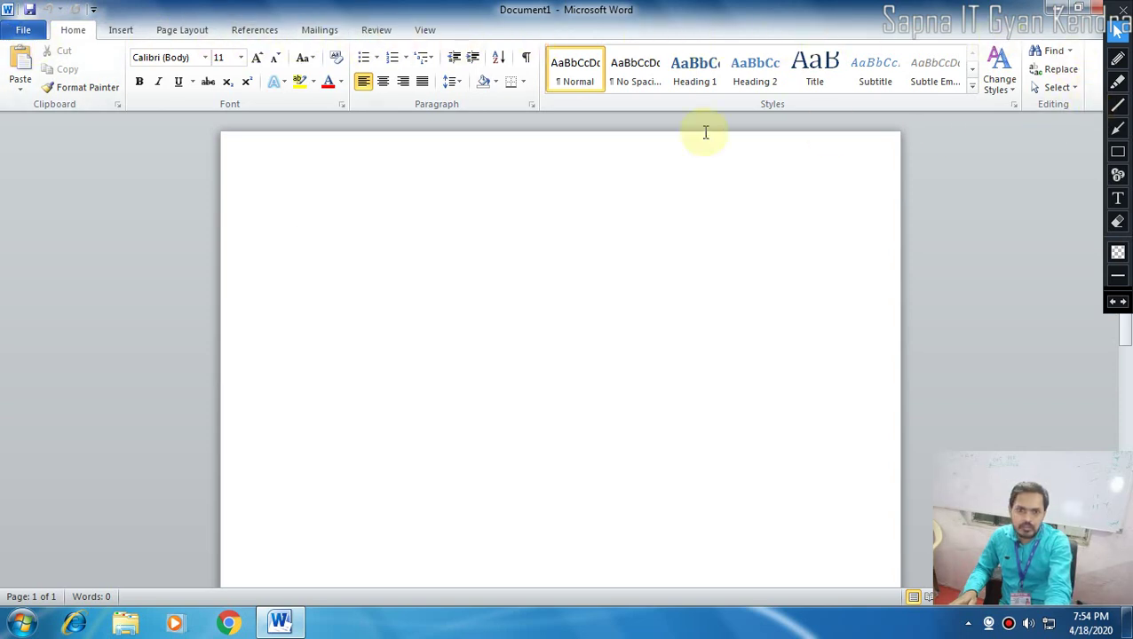
Draw a red rectangle around the full row of Home command groups, erase it, and return to the normal pointer.
left_click(1118, 152)
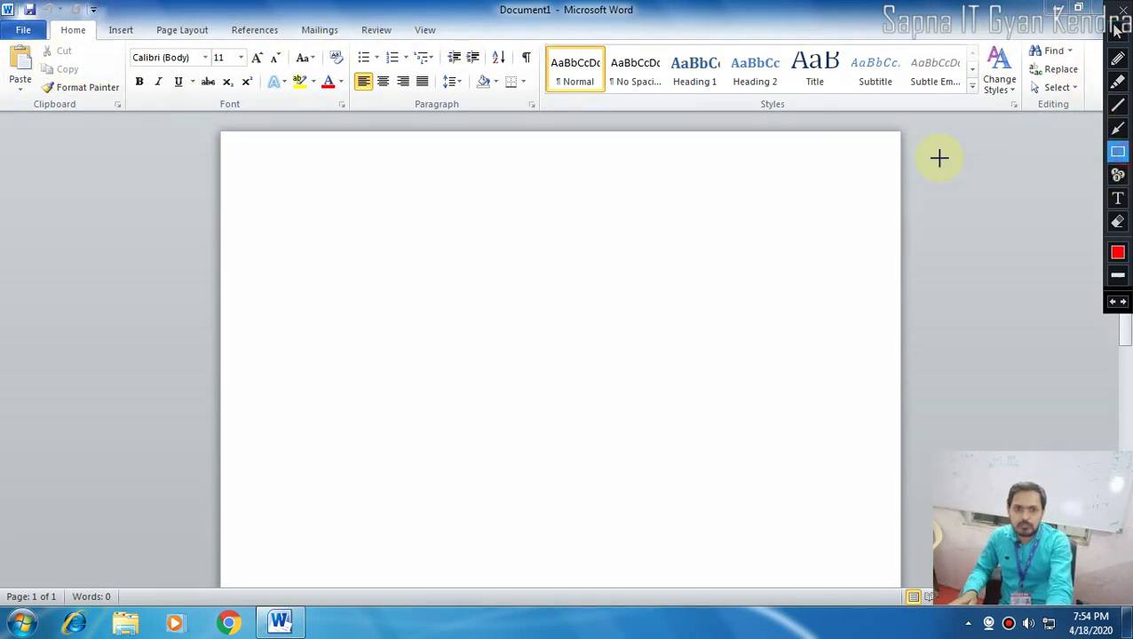
left_click_drag(2, 39, 1104, 126)
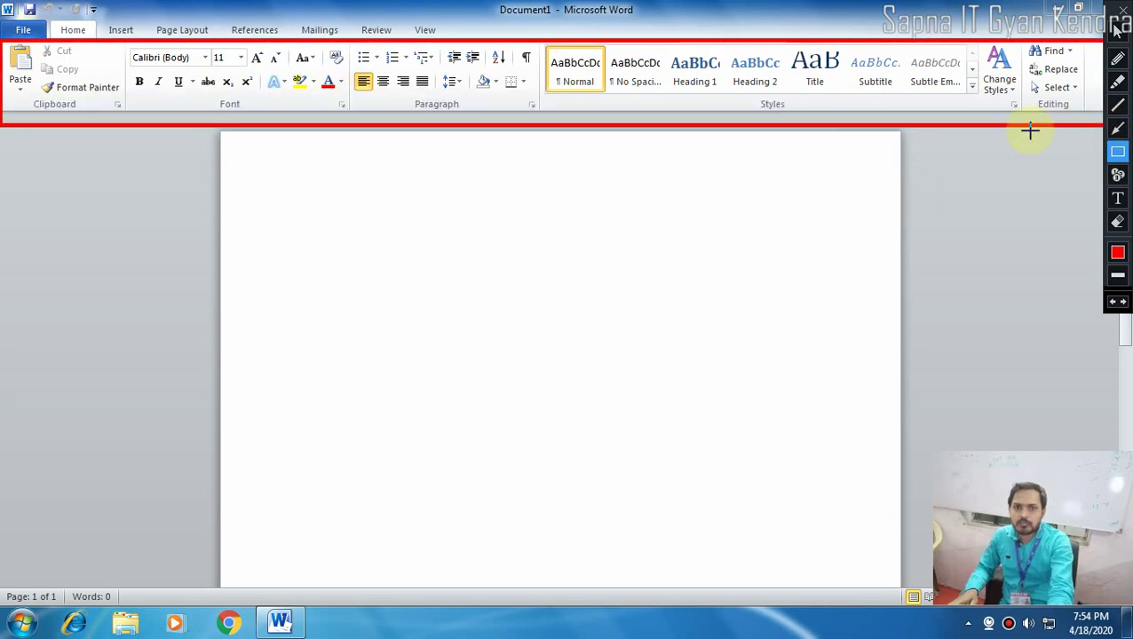
left_click(1121, 223)
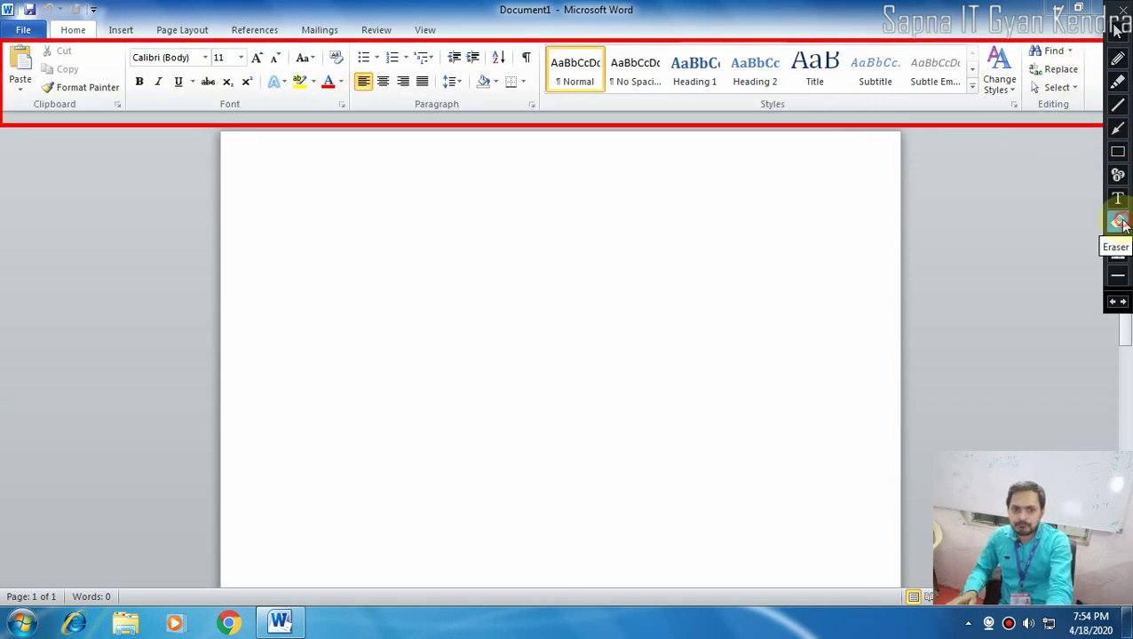
left_click_drag(642, 249, 1119, 170)
left_click(1118, 34)
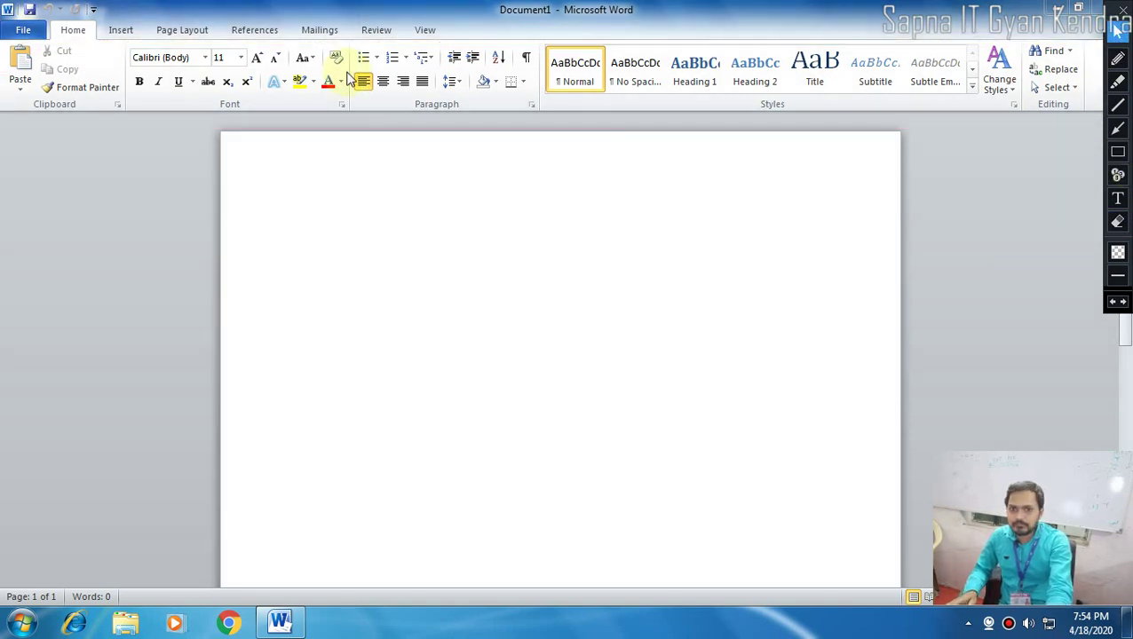
Show the Insert commands and draw red rectangles around the Illustrations group name and the whole Illustrations group.
left_click(129, 36)
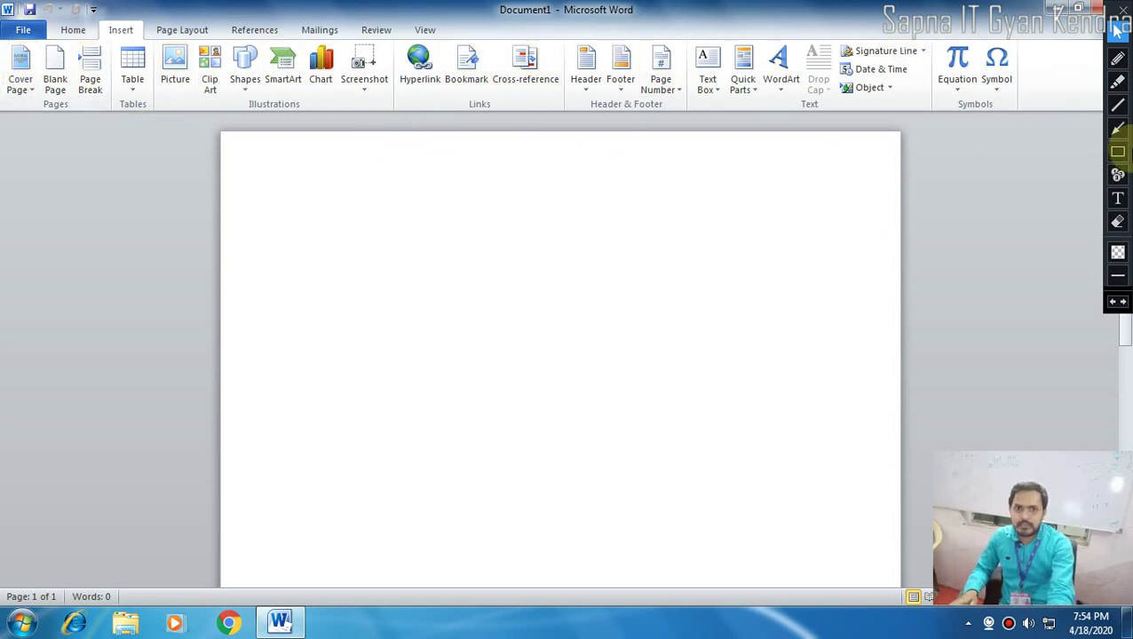
left_click(1118, 155)
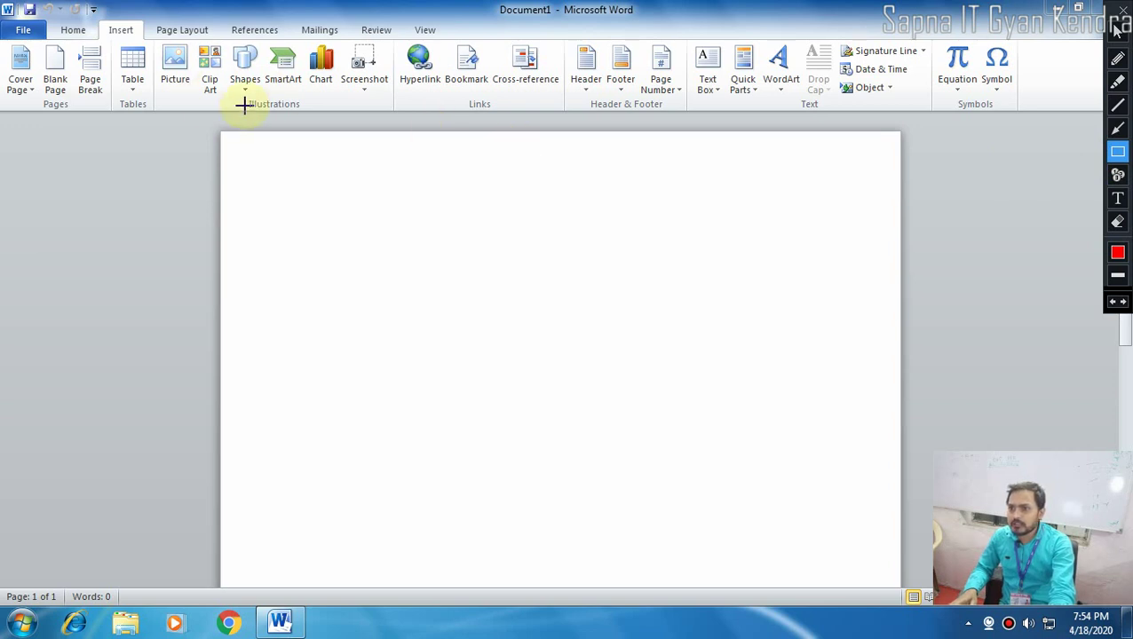
left_click_drag(241, 96, 323, 115)
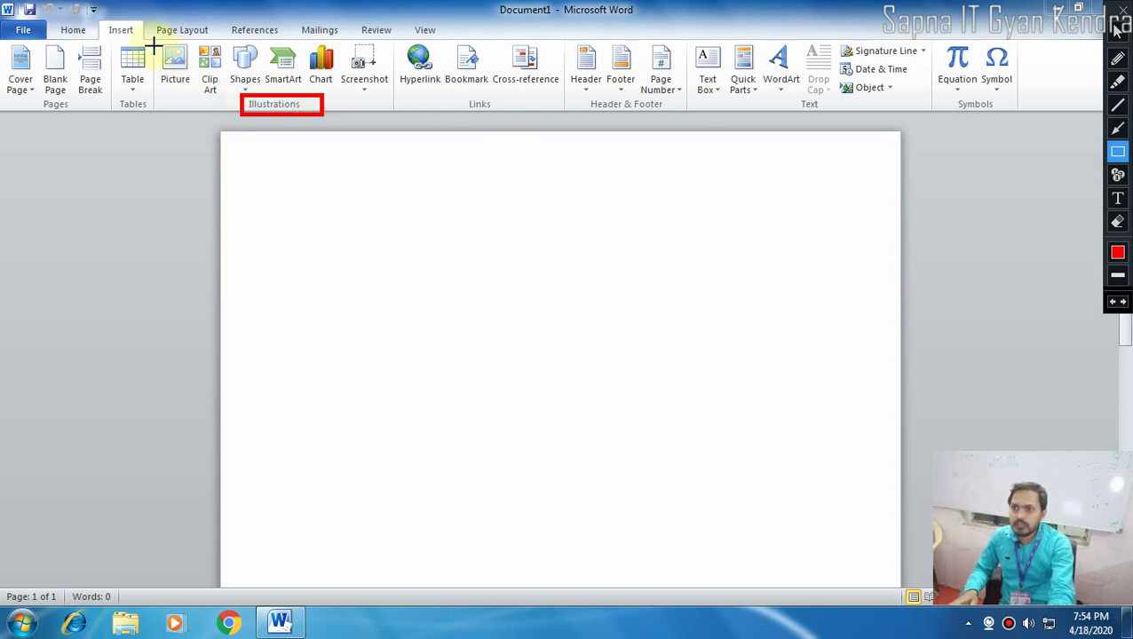
mouse_move(153, 36)
left_mouse_down()
mouse_move(288, 113)
mouse_move(395, 119)
left_mouse_up()
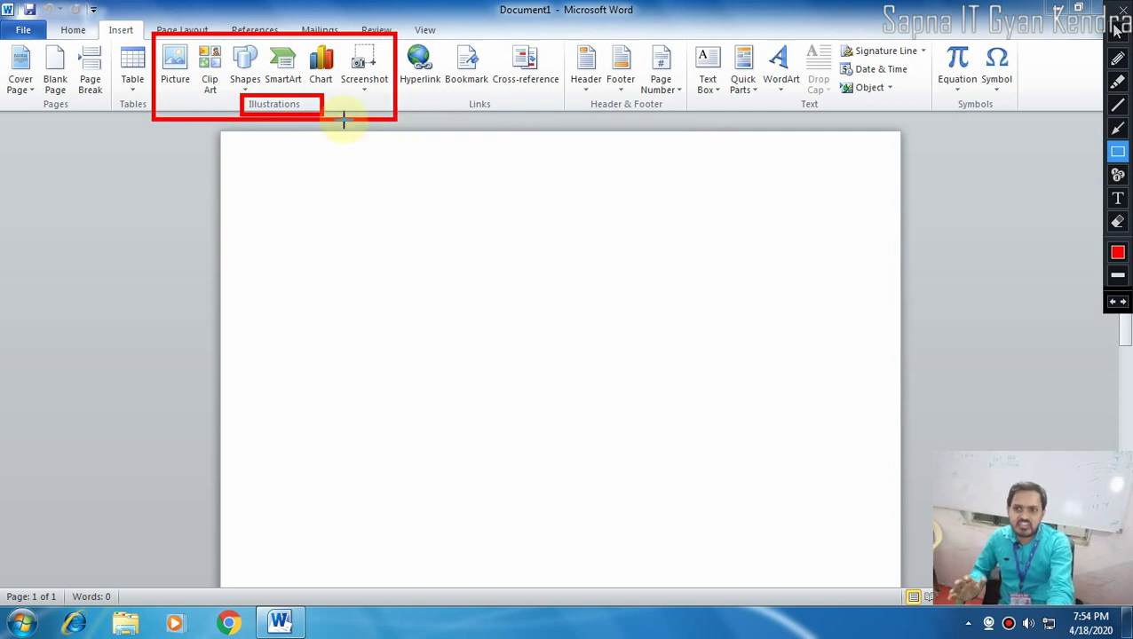
Frame the Links, Header & Footer, Text and Symbols groups with separate red rectangles.
mouse_move(391, 30)
left_mouse_down()
mouse_move(470, 116)
mouse_move(574, 129)
left_mouse_up()
mouse_move(559, 22)
left_mouse_down()
mouse_move(639, 107)
mouse_move(685, 119)
left_mouse_up()
mouse_move(685, 20)
left_mouse_down()
mouse_move(799, 122)
mouse_move(930, 123)
left_mouse_up()
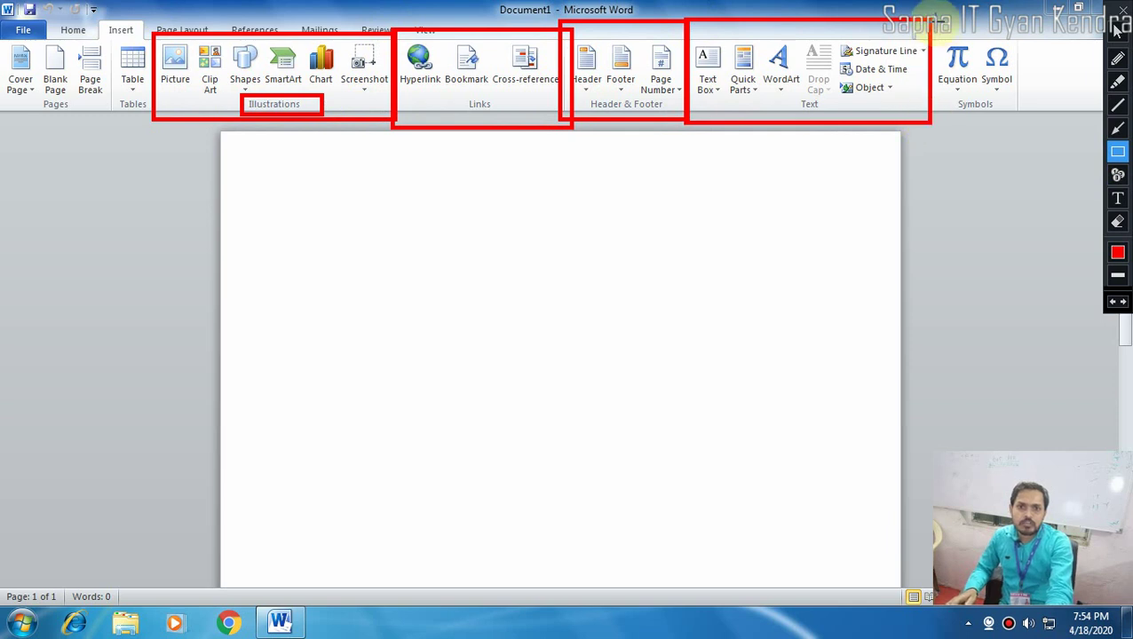
mouse_move(932, 21)
left_mouse_down()
mouse_move(986, 119)
mouse_move(1021, 137)
left_mouse_up()
Erase all red rectangles around the Insert command groups and return to the normal pointer.
left_click(1117, 221)
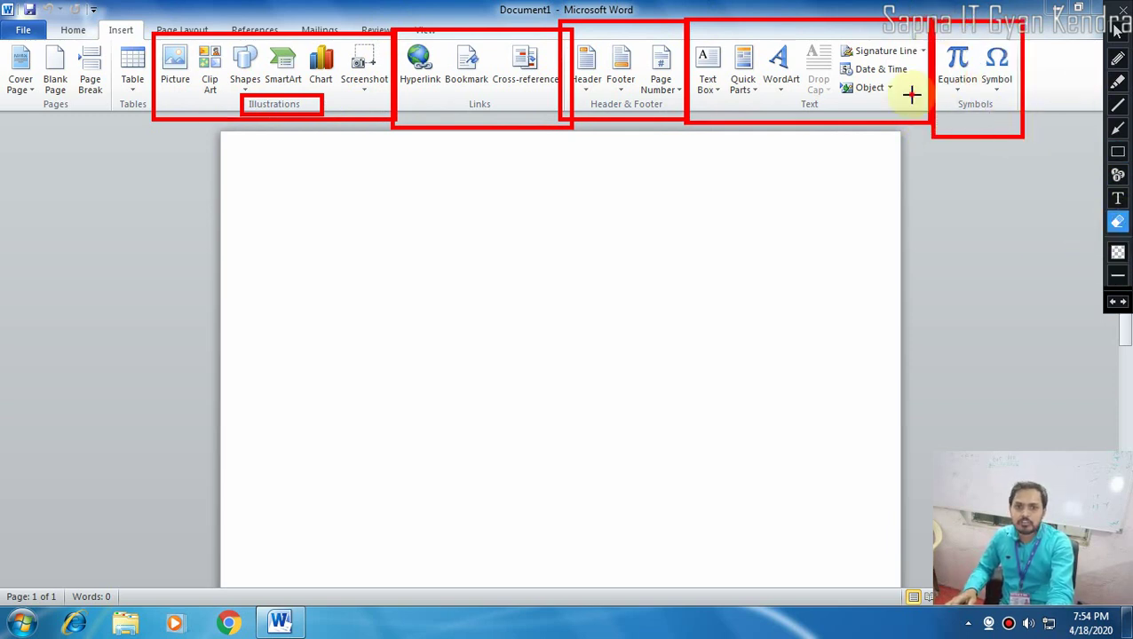
left_click_drag(1042, 233, 3, 4)
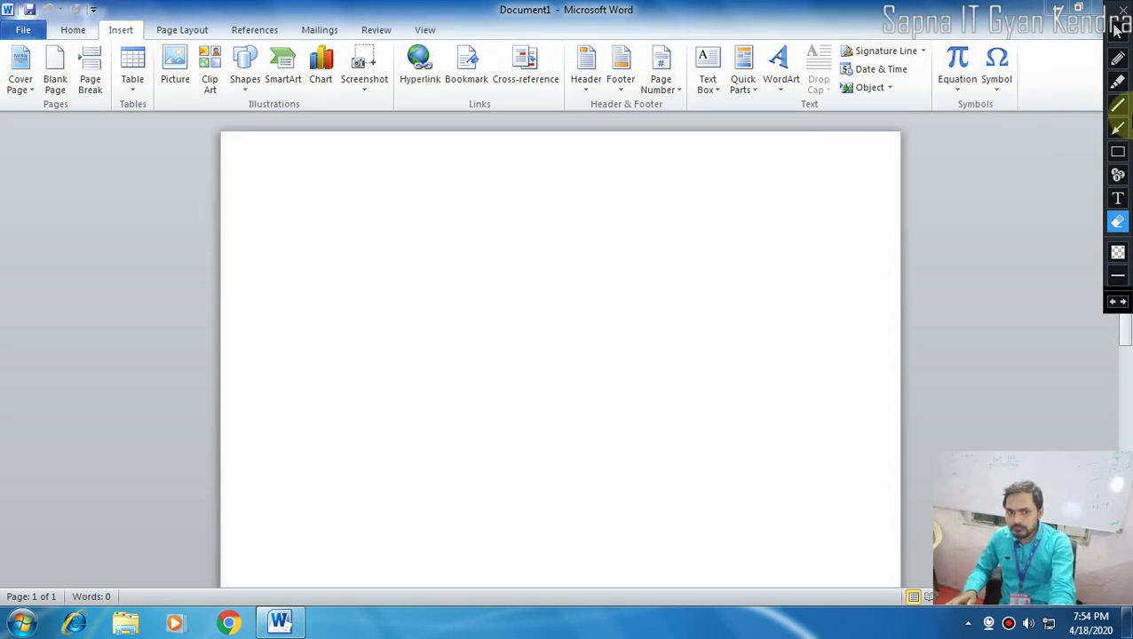
left_click(1117, 31)
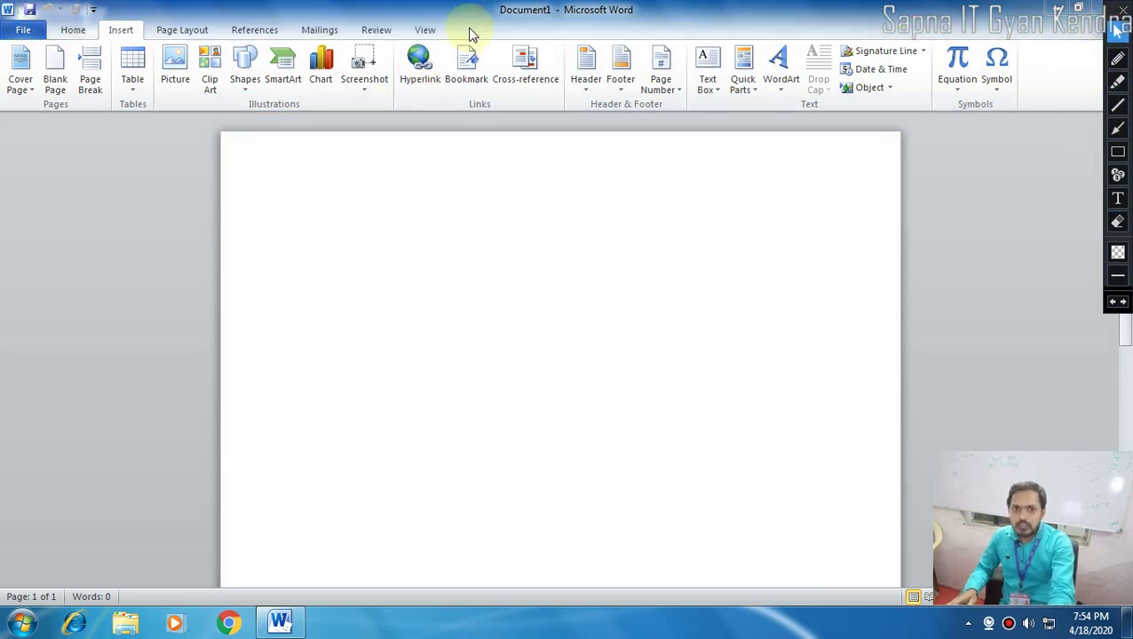
Examine the commands offered under File, and return to the document with the Home commands shown.
left_click(72, 32)
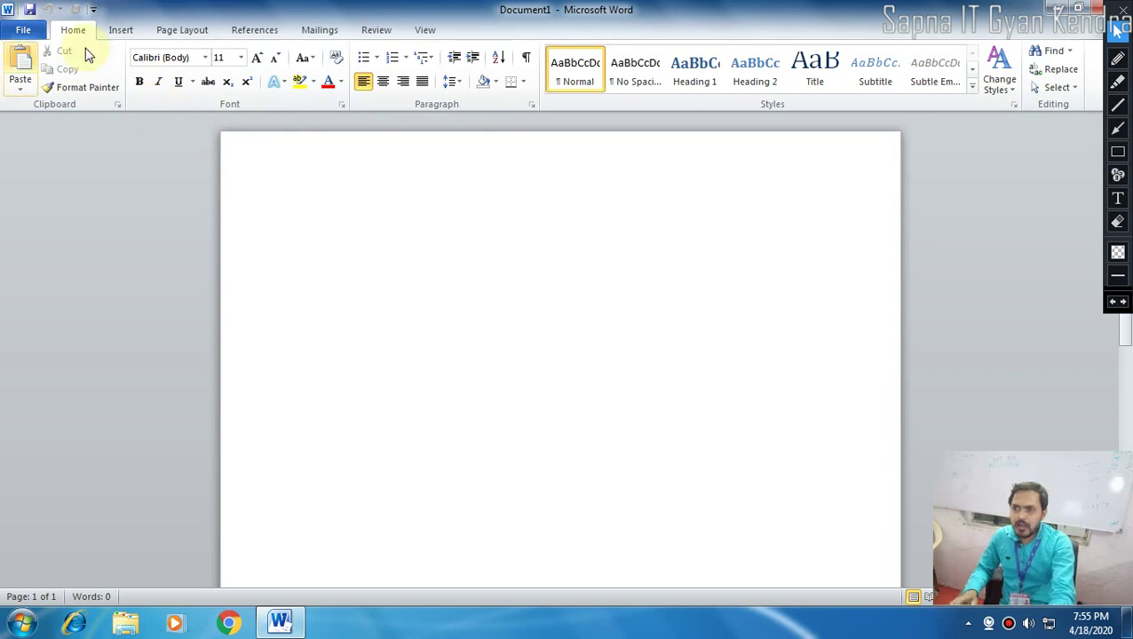
left_click(26, 32)
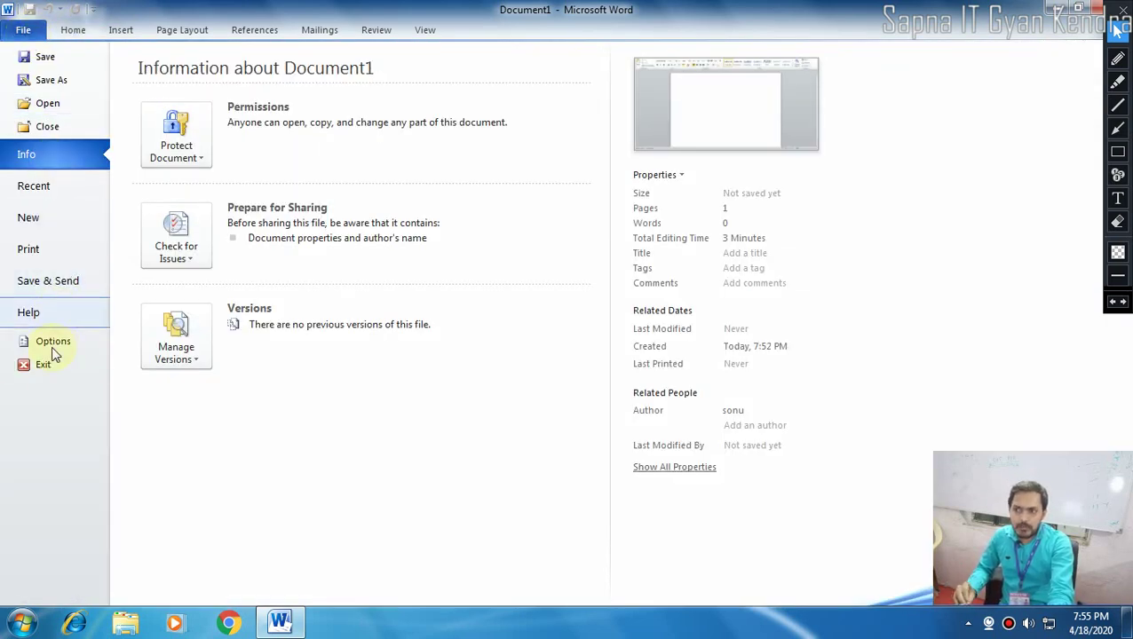
left_click(34, 32)
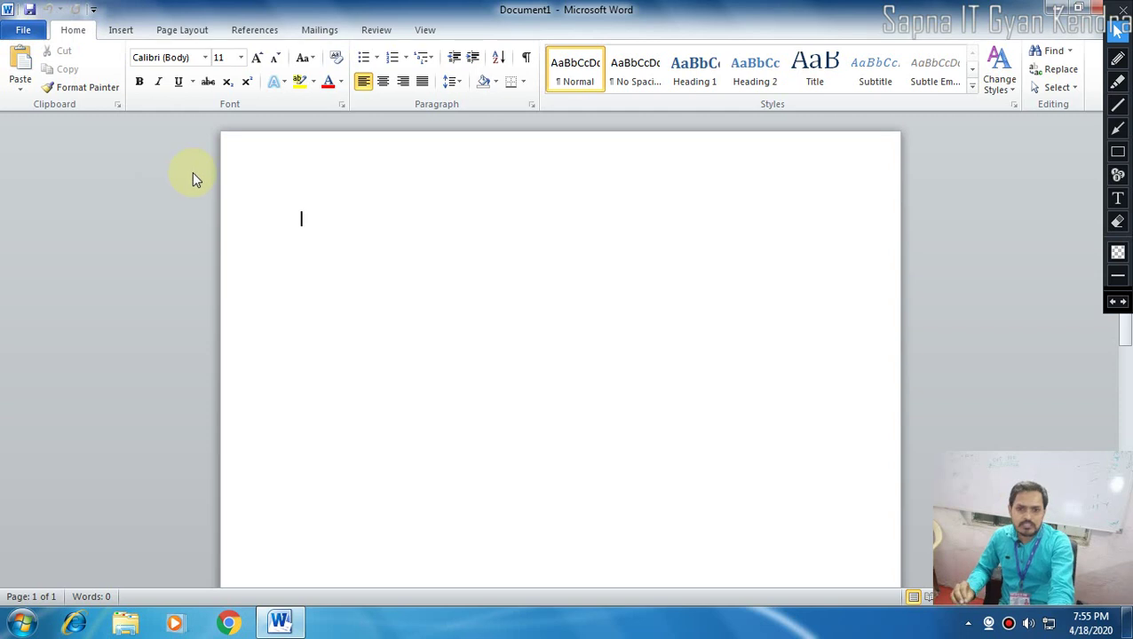
left_click(25, 30)
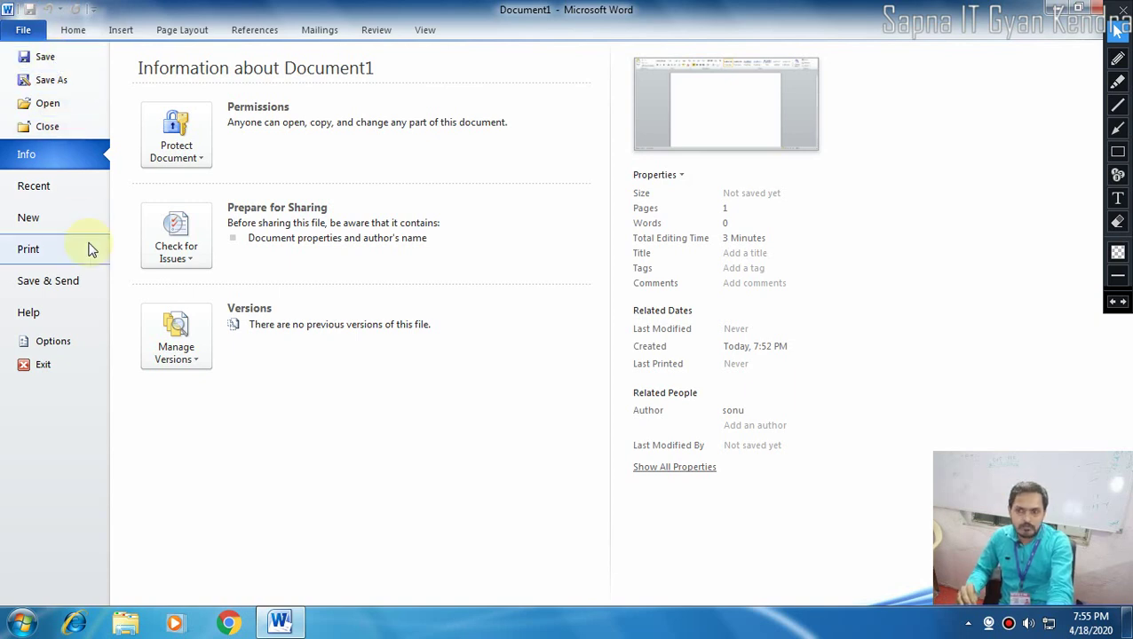
left_click(25, 26)
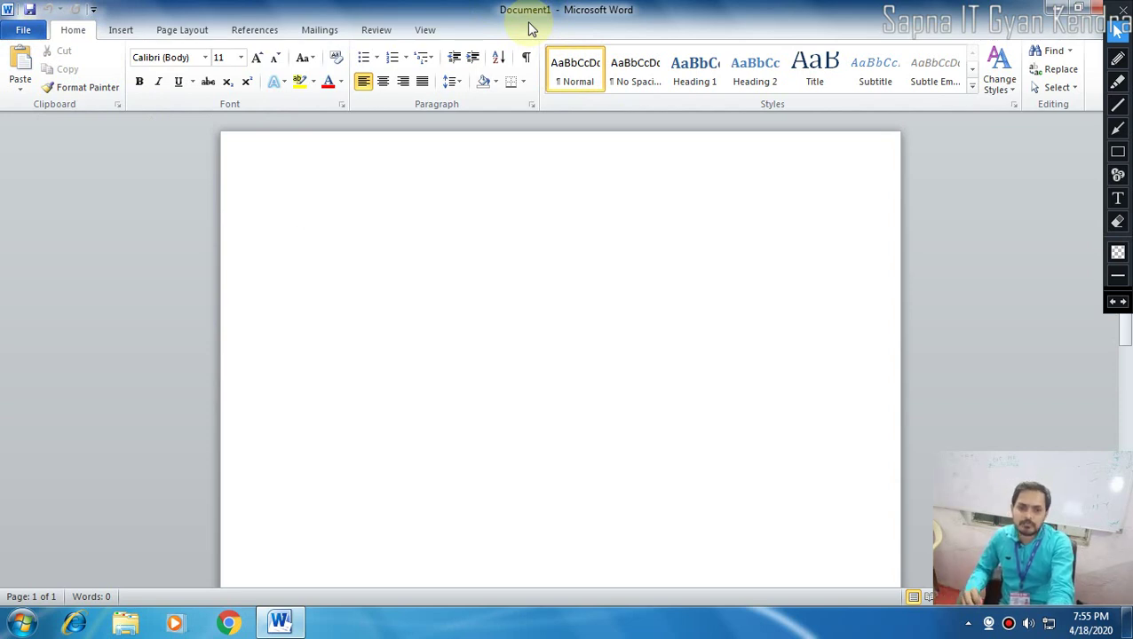
Draw red rectangles around the document name Document1 in the window title.
left_click(1118, 152)
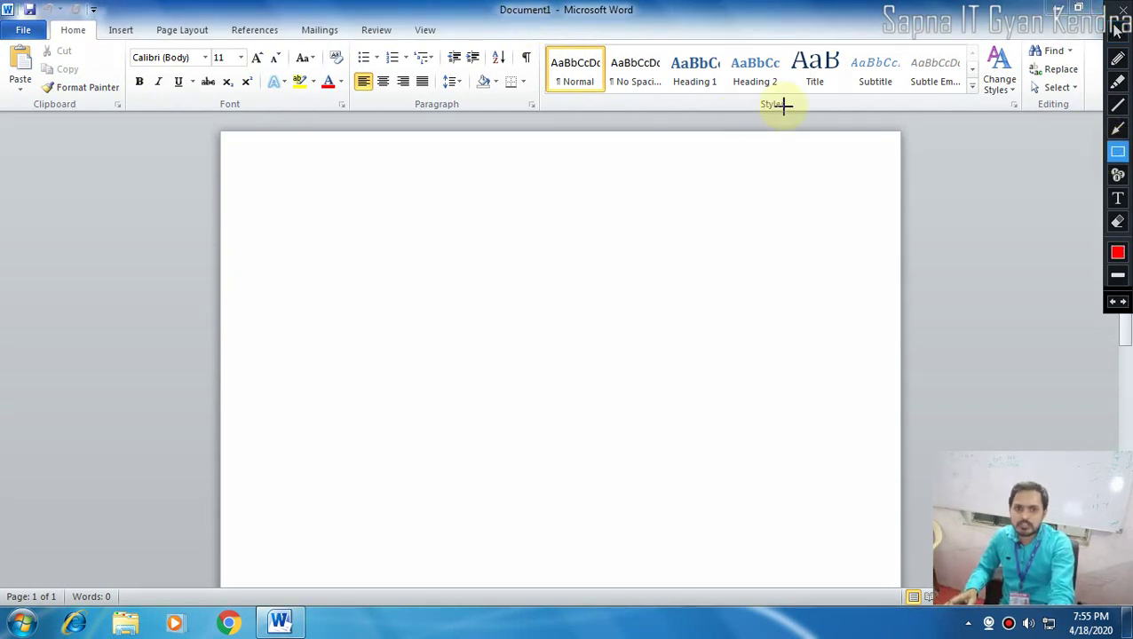
left_click_drag(494, 2, 566, 33)
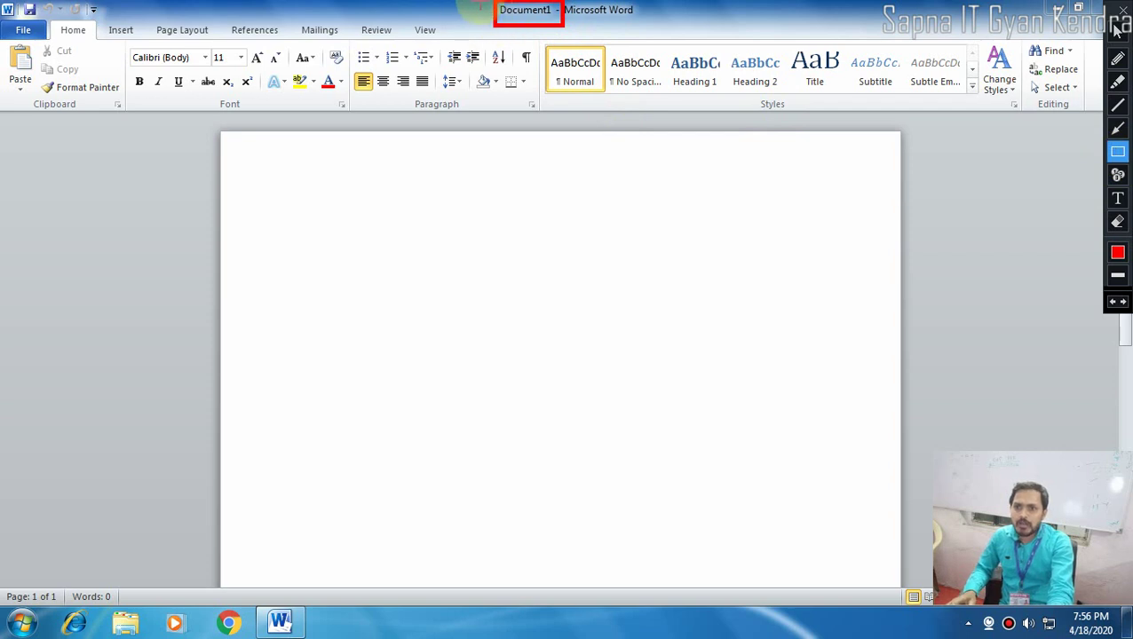
left_click_drag(478, 1, 561, 23)
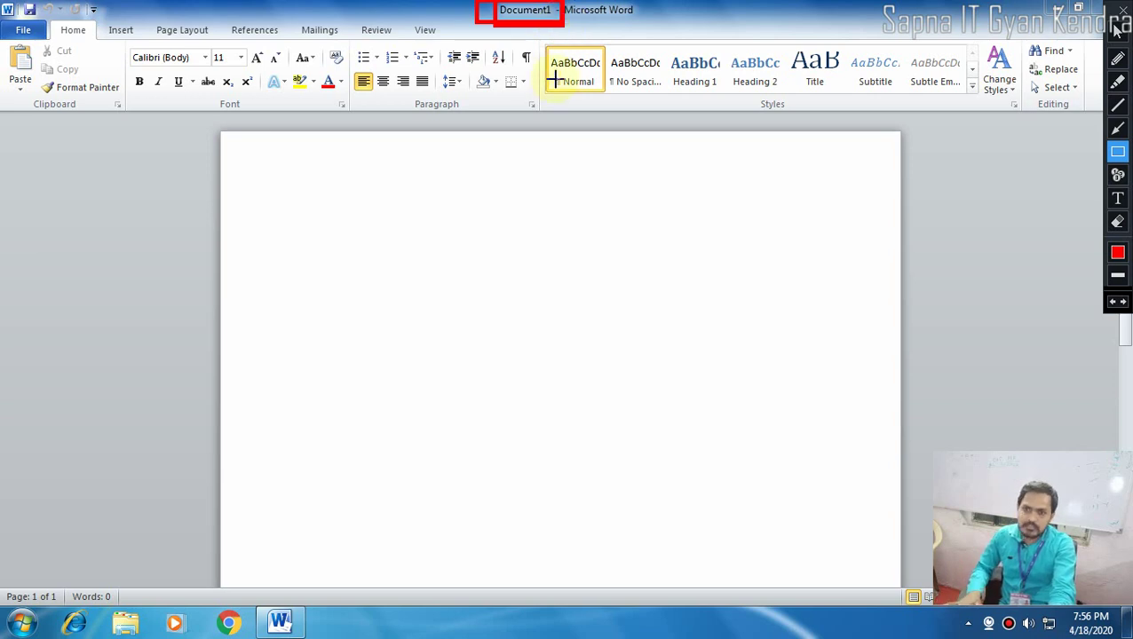
Erase the red rectangles around the document name and return to the normal pointer.
left_click(1118, 32)
left_click(1118, 222)
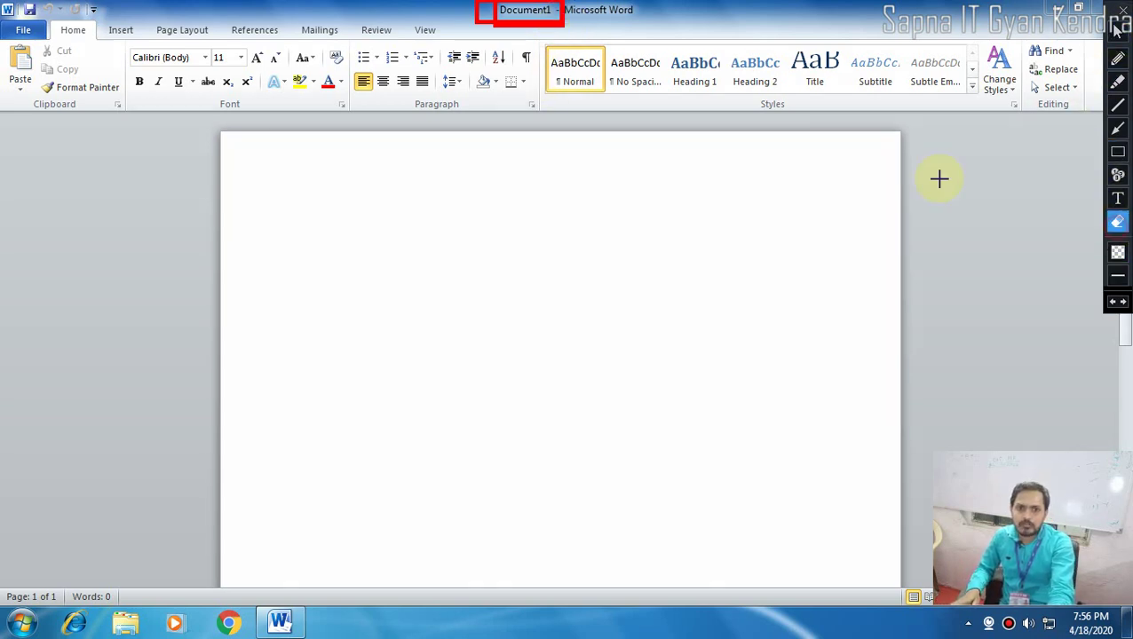
left_click_drag(439, 11, 634, 65)
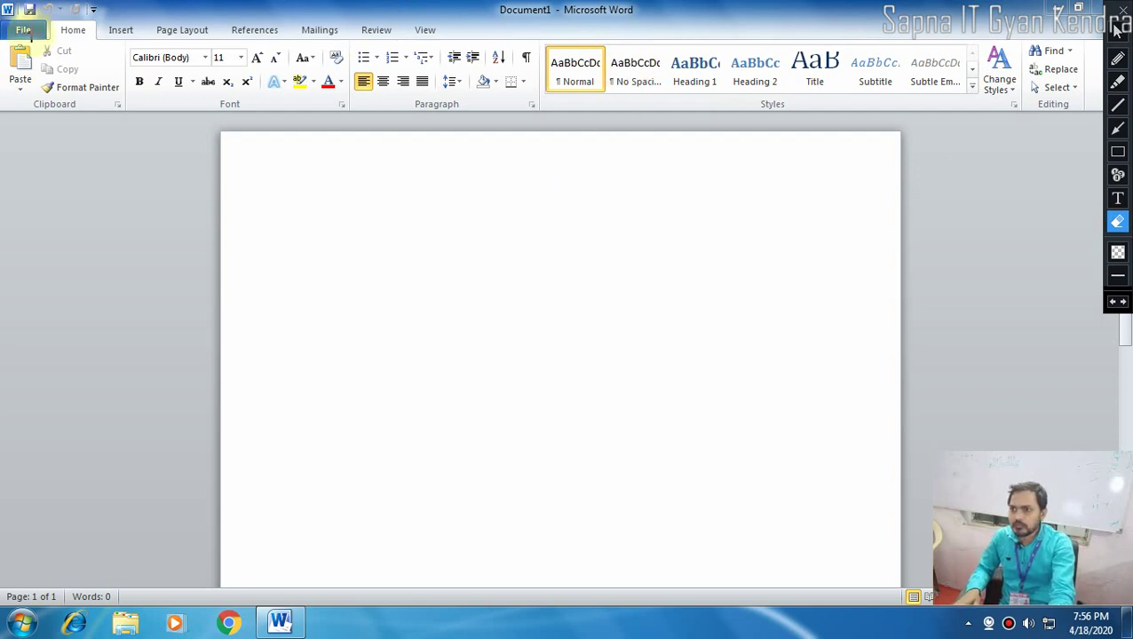
left_click(1119, 34)
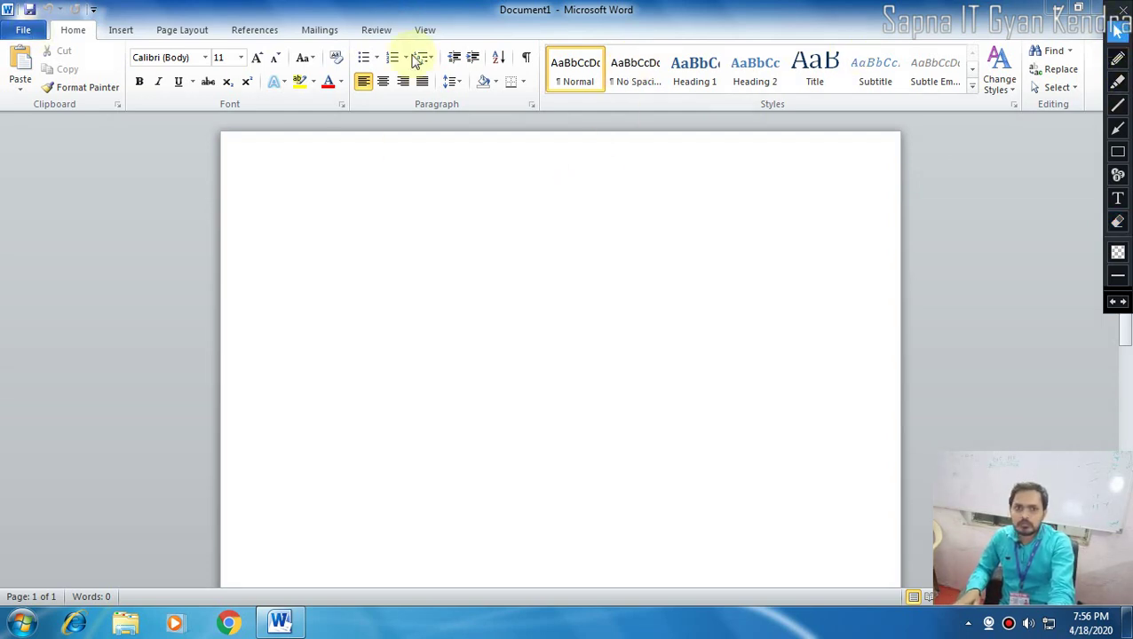
Open the save dialog for the new document, highlight the file name Doc1.docx, and cancel back to the blank page.
left_click(24, 31)
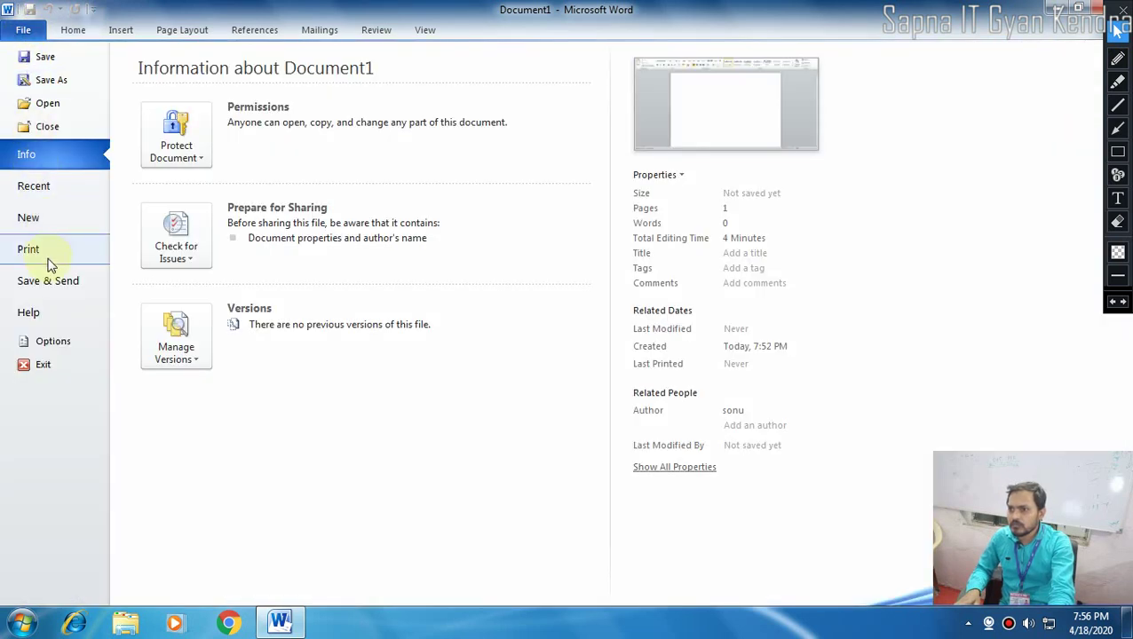
left_click(49, 59)
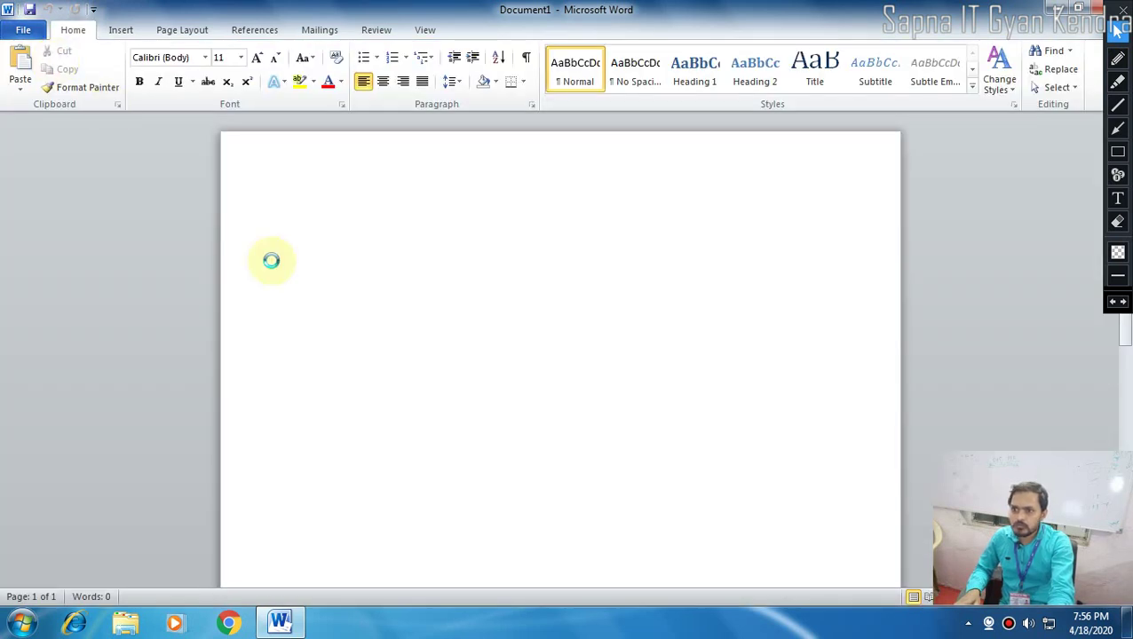
left_click(116, 284)
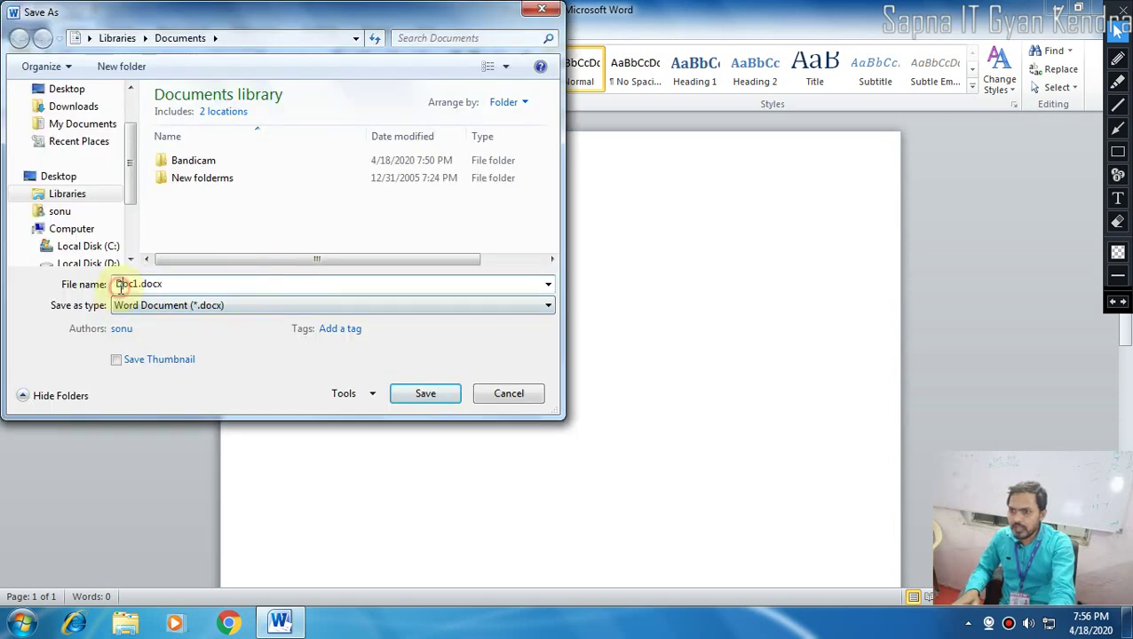
mouse_move(116, 283)
left_mouse_down()
mouse_move(164, 284)
mouse_move(115, 284)
left_mouse_up()
left_click(164, 283)
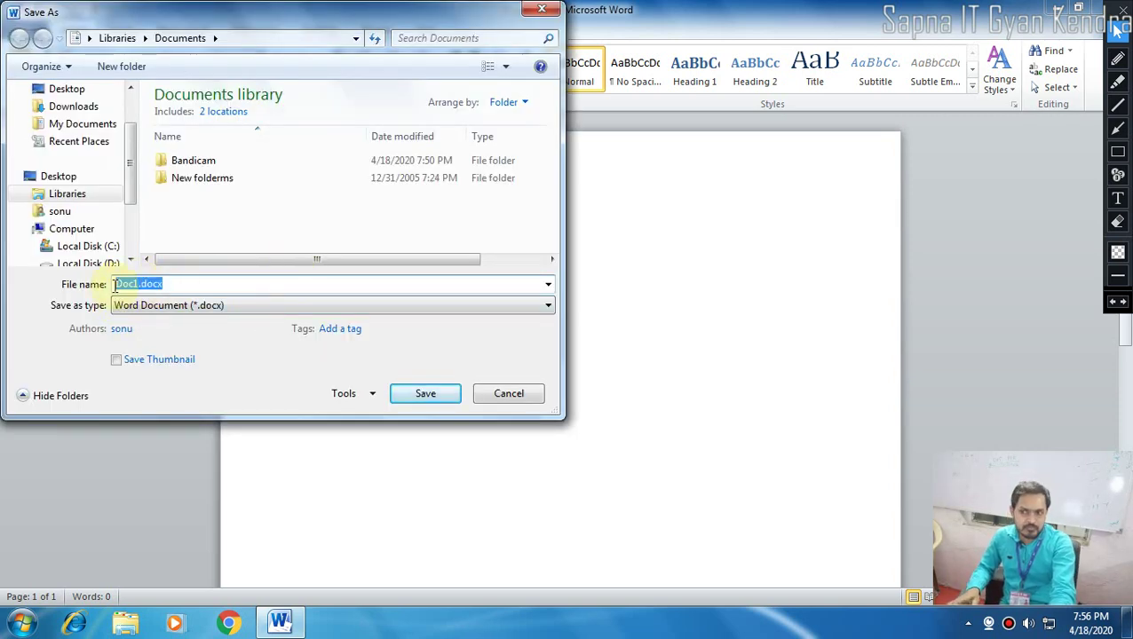
left_click(527, 395)
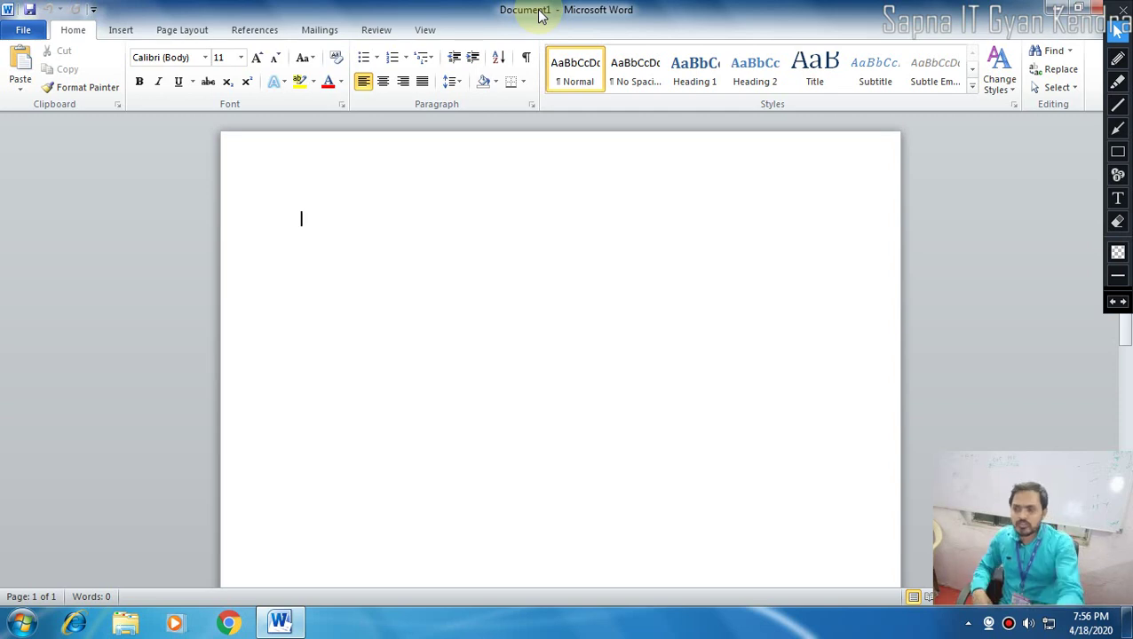
left_click(471, 173)
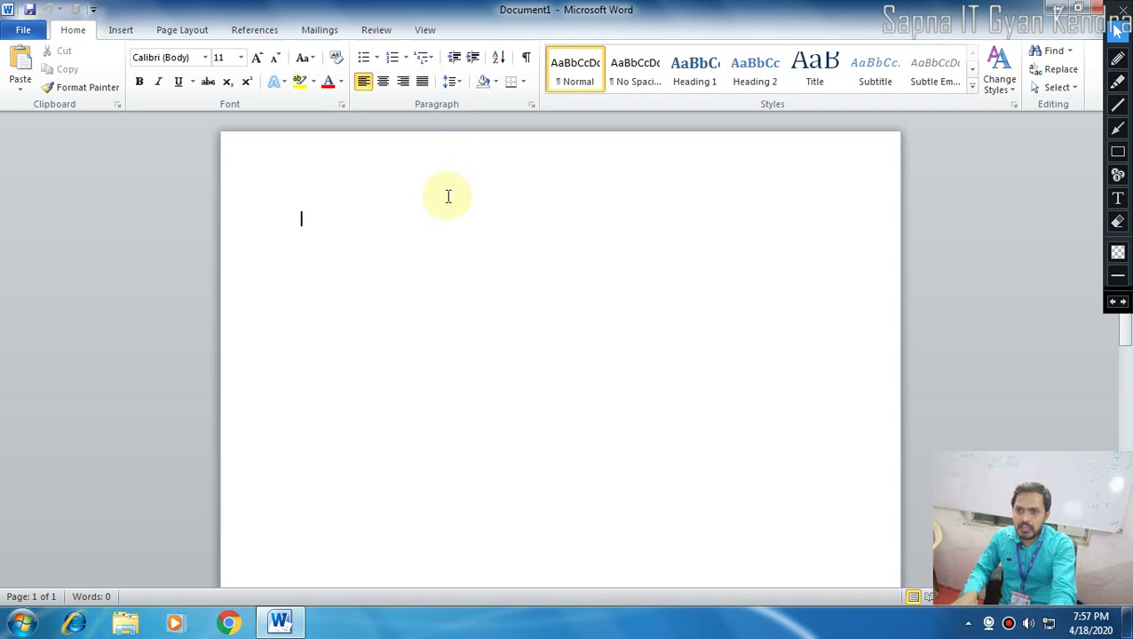
Open Word Help, widen its window to examine the Browse Word Help topics, and close it.
left_click(1114, 29)
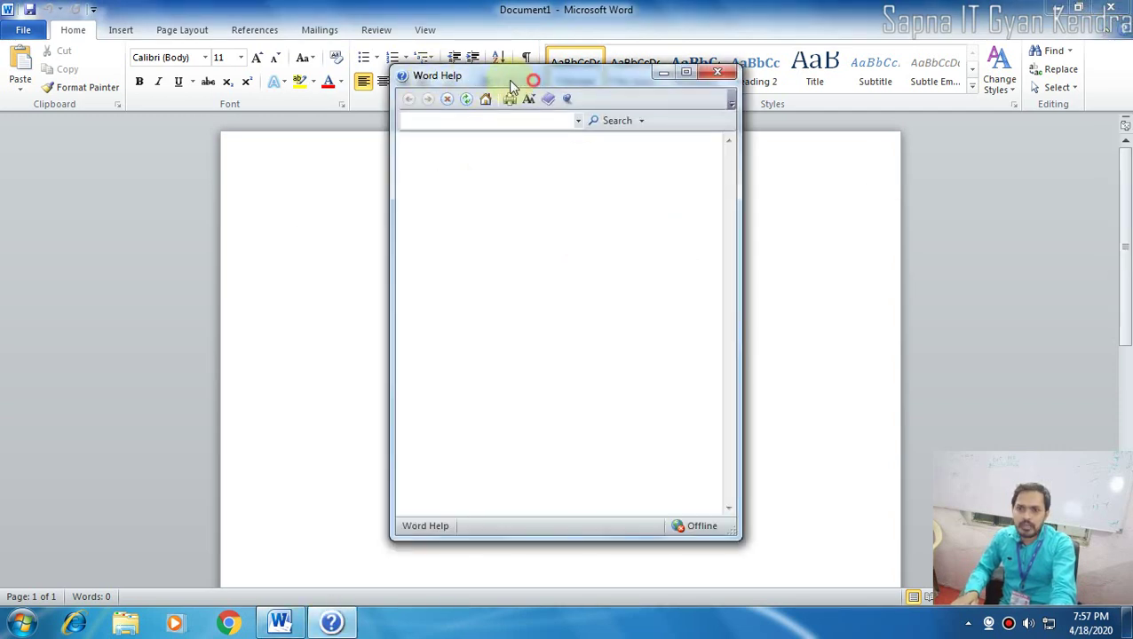
left_click_drag(482, 86, 424, 84)
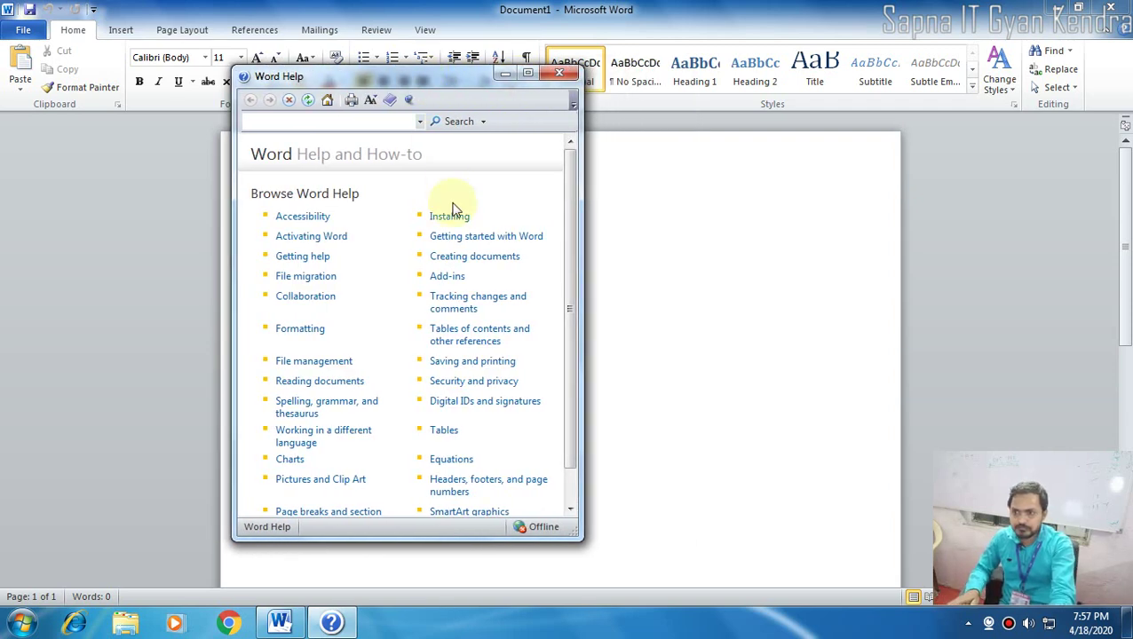
left_click_drag(581, 207, 904, 209)
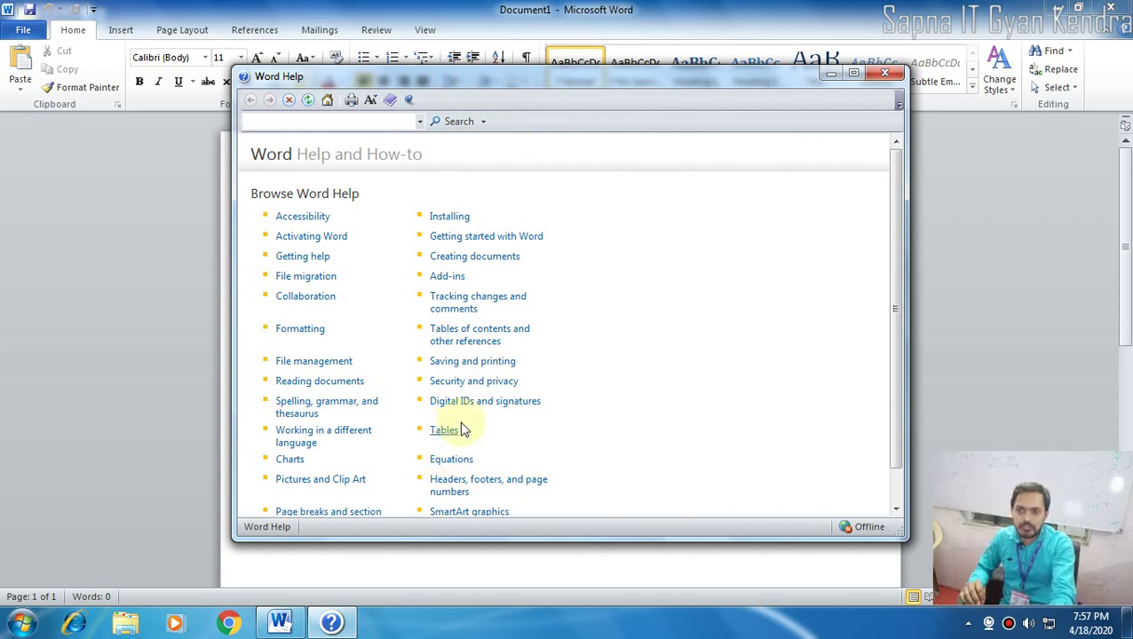
left_click(893, 78)
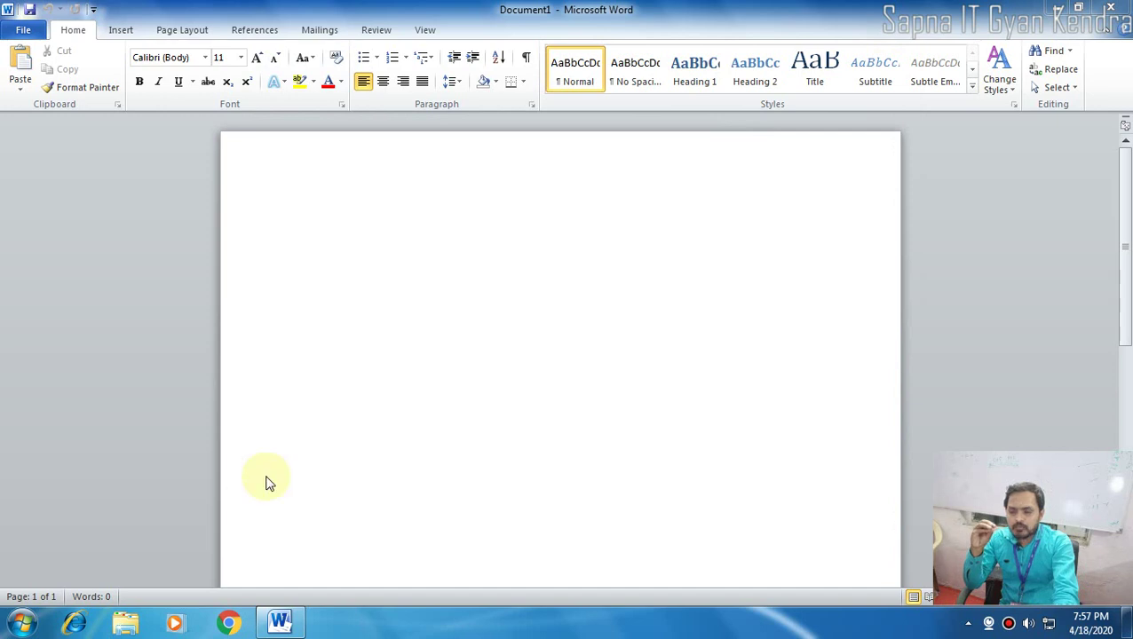
Search the Start menu for "word", examine the Microsoft Word 2010 entry, and return to the blank document.
left_click(23, 628)
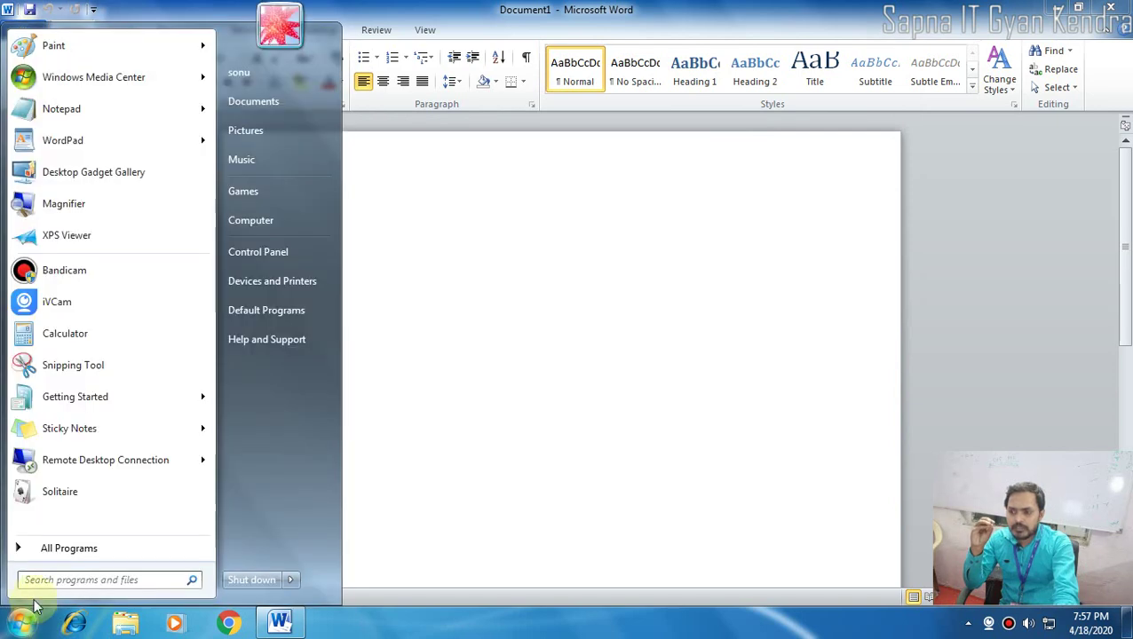
type("wore")
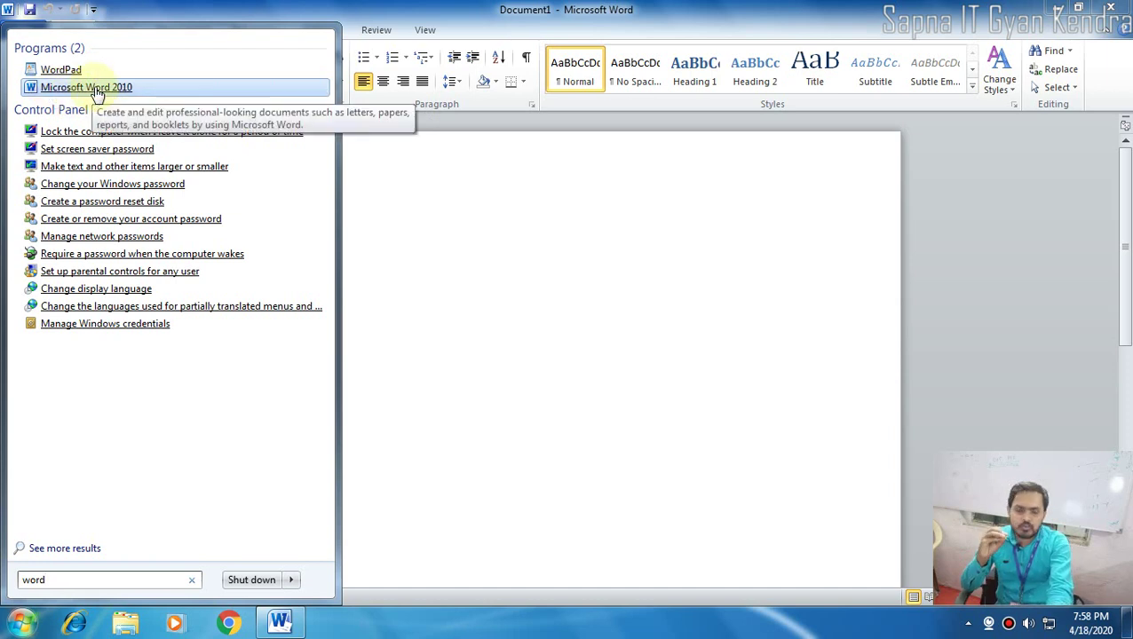
left_click(474, 197)
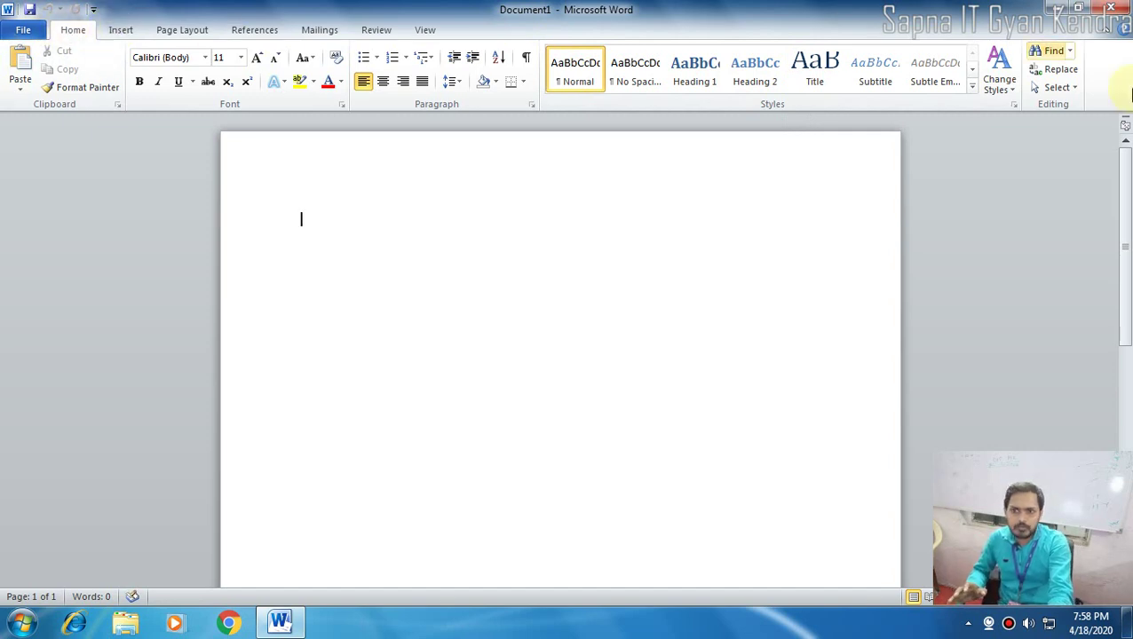
Show the Insert commands and draw red rectangles around the title bar, the status bar and the taskbar.
left_click(121, 29)
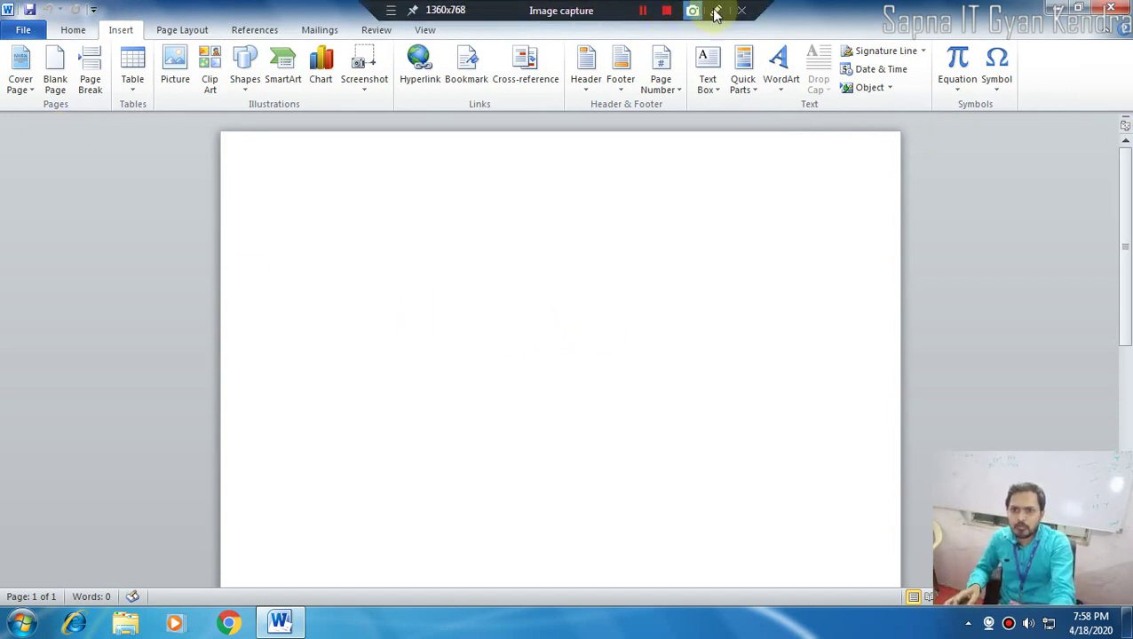
left_click(715, 10)
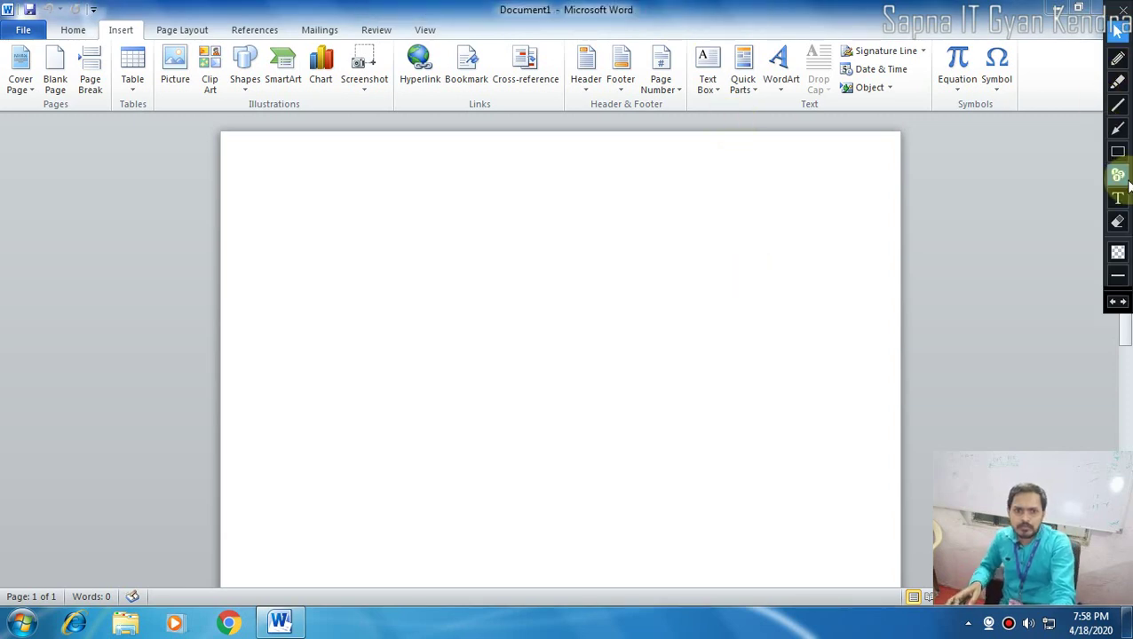
left_click(1118, 151)
left_click_drag(4, 4, 1110, 17)
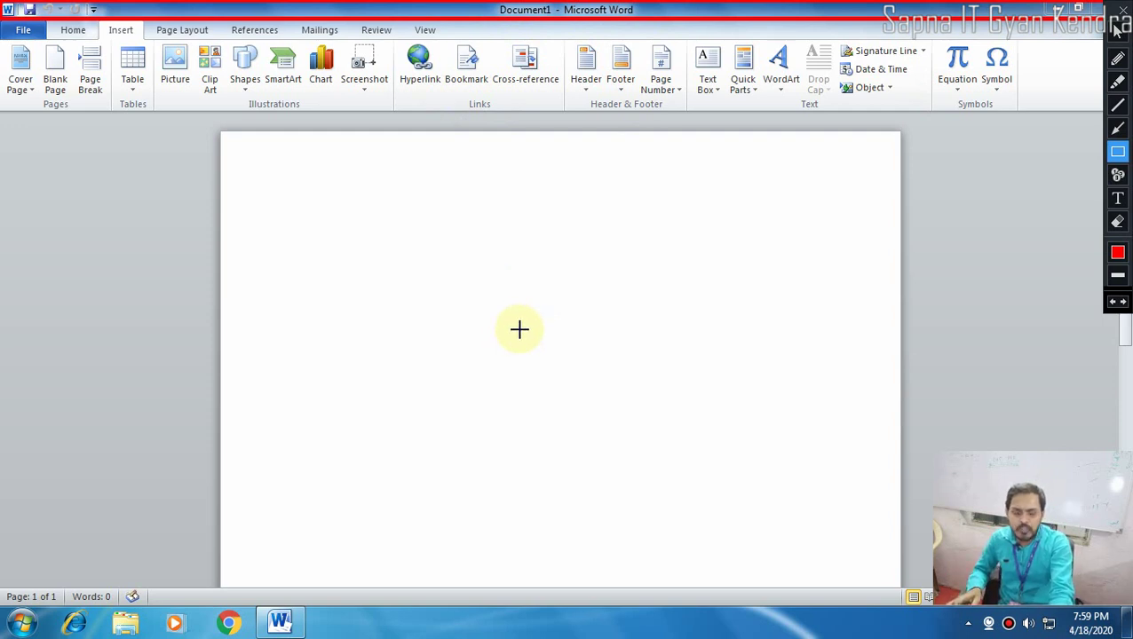
mouse_move(3, 586)
left_mouse_down()
mouse_move(910, 615)
mouse_move(932, 601)
left_mouse_up()
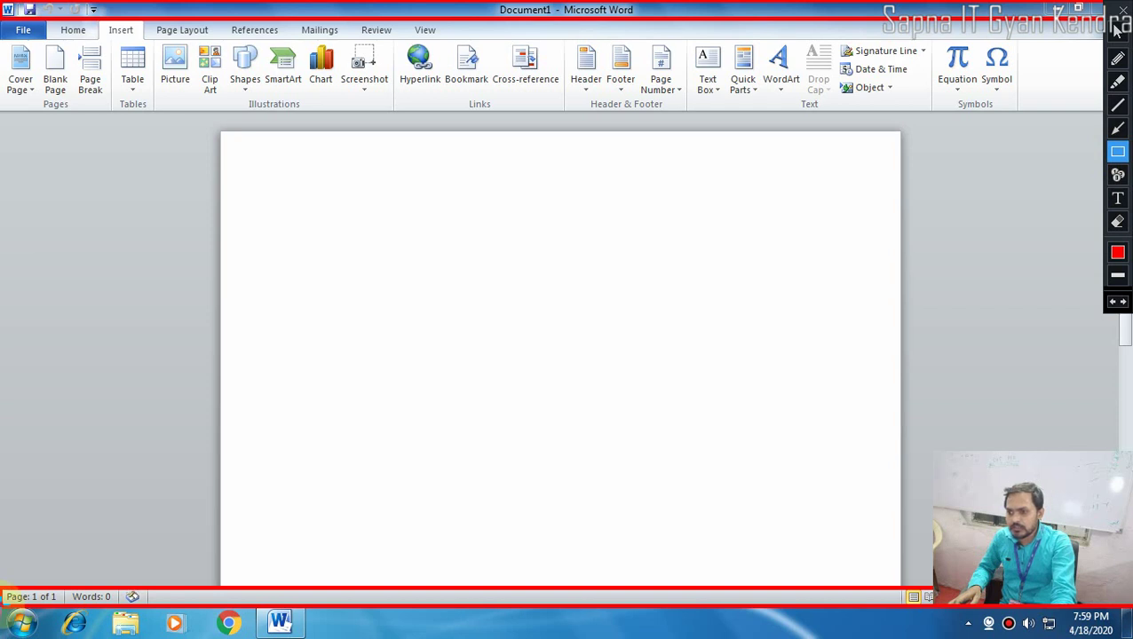
mouse_move(2, 605)
left_mouse_down()
mouse_move(190, 638)
mouse_move(923, 638)
left_mouse_up()
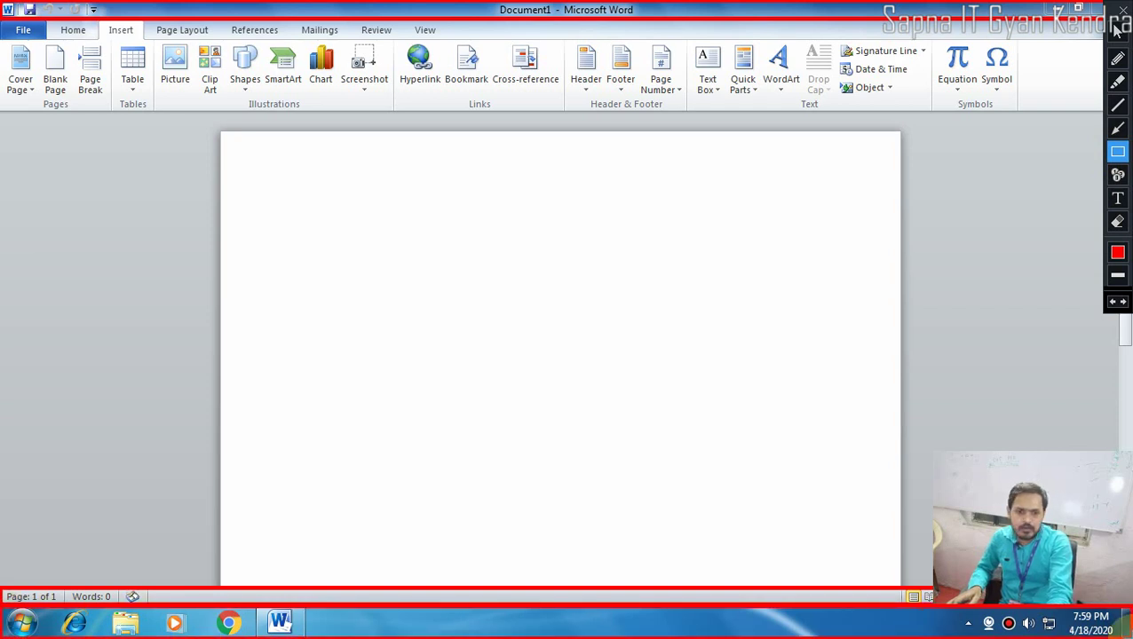
Draw a red arrow from the taskbar into the page and arrows from the page to the taskbar, status bar and title bar.
left_click(1118, 128)
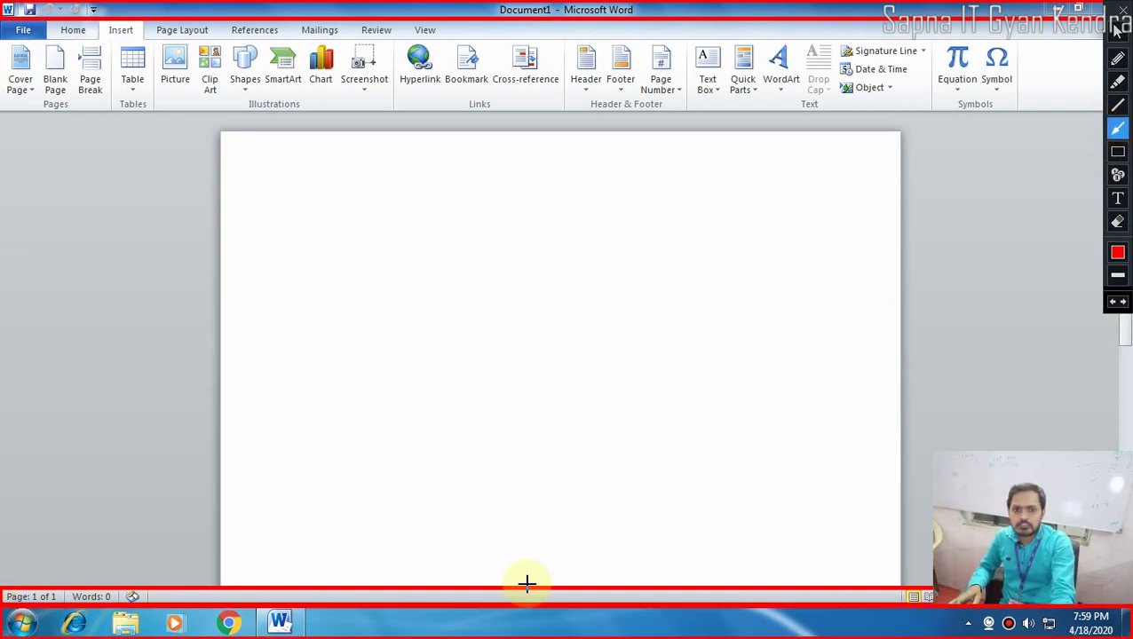
left_click_drag(455, 613, 586, 359)
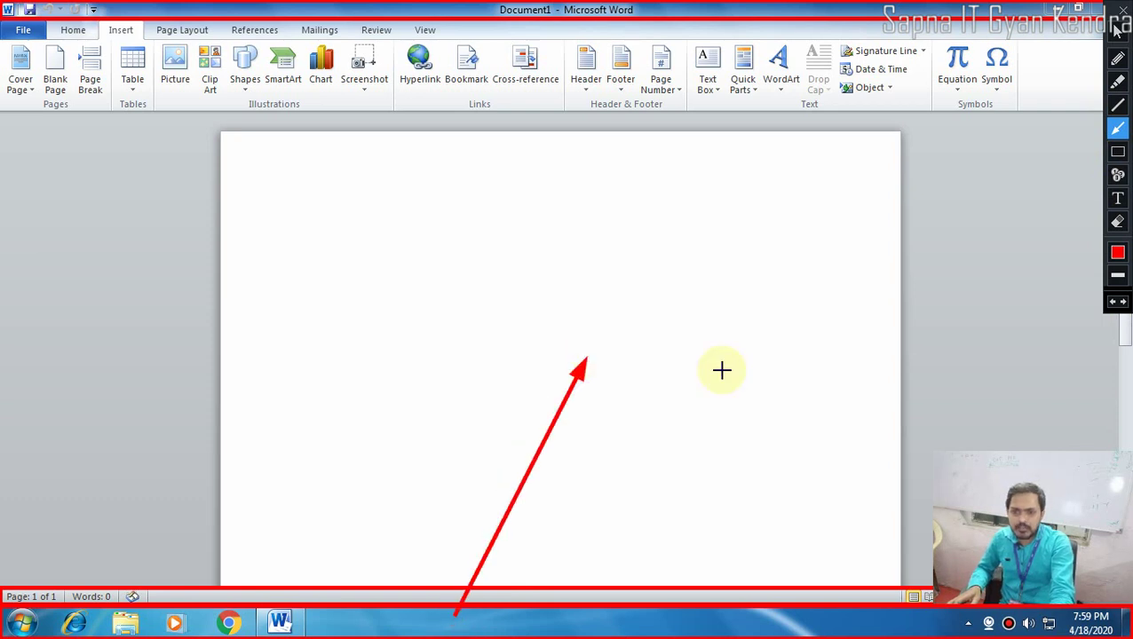
mouse_move(721, 370)
left_mouse_down()
mouse_move(658, 540)
mouse_move(614, 605)
left_mouse_up()
left_click_drag(369, 333, 310, 590)
left_click_drag(687, 255, 602, 28)
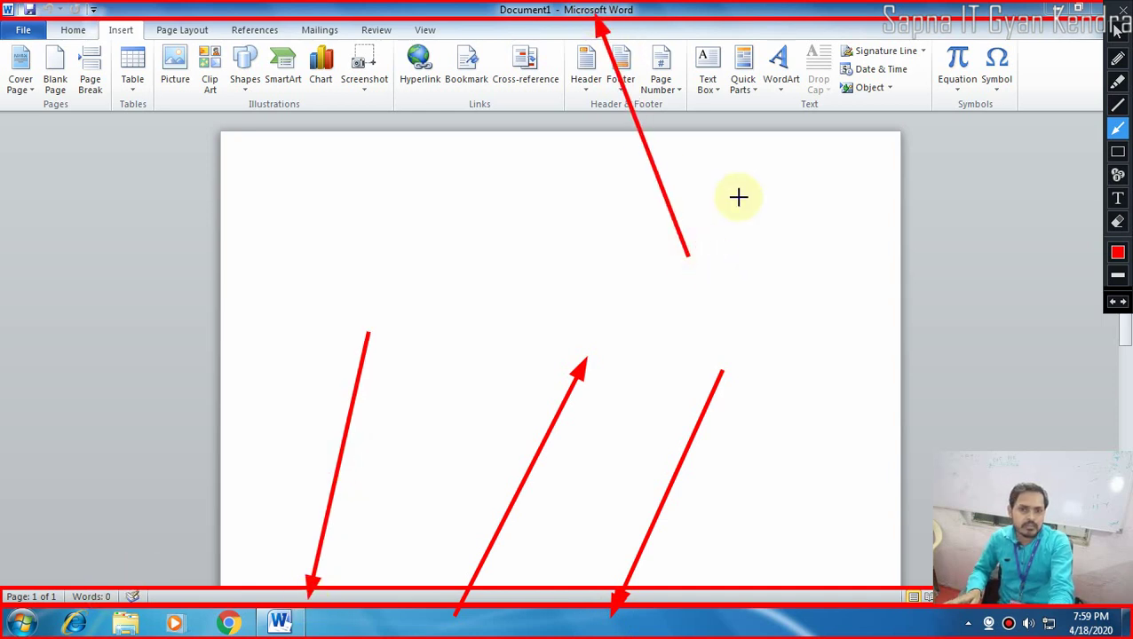
Erase all red rectangles and arrows from the screen.
left_click(1117, 222)
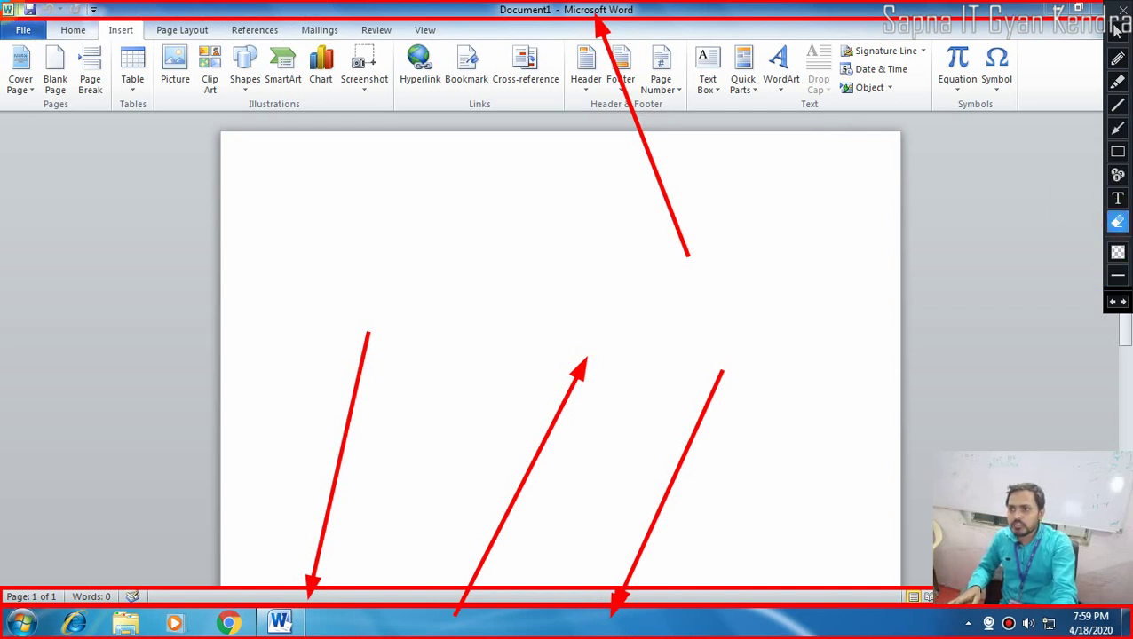
mouse_move(2, 2)
left_mouse_down()
mouse_move(829, 490)
mouse_move(1131, 637)
left_mouse_up()
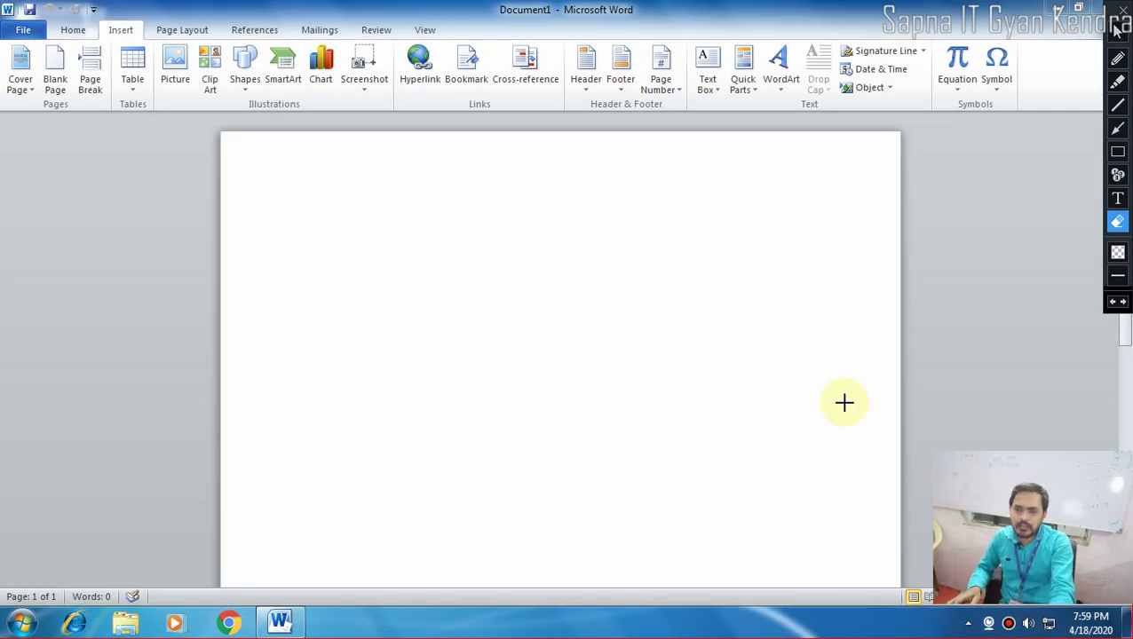
mouse_move(450, 283)
left_mouse_down()
mouse_move(493, 98)
mouse_move(537, 5)
left_mouse_up()
Draw two red arrows on the blank page, one pointing to the window title and one to the status bar.
left_click(1116, 129)
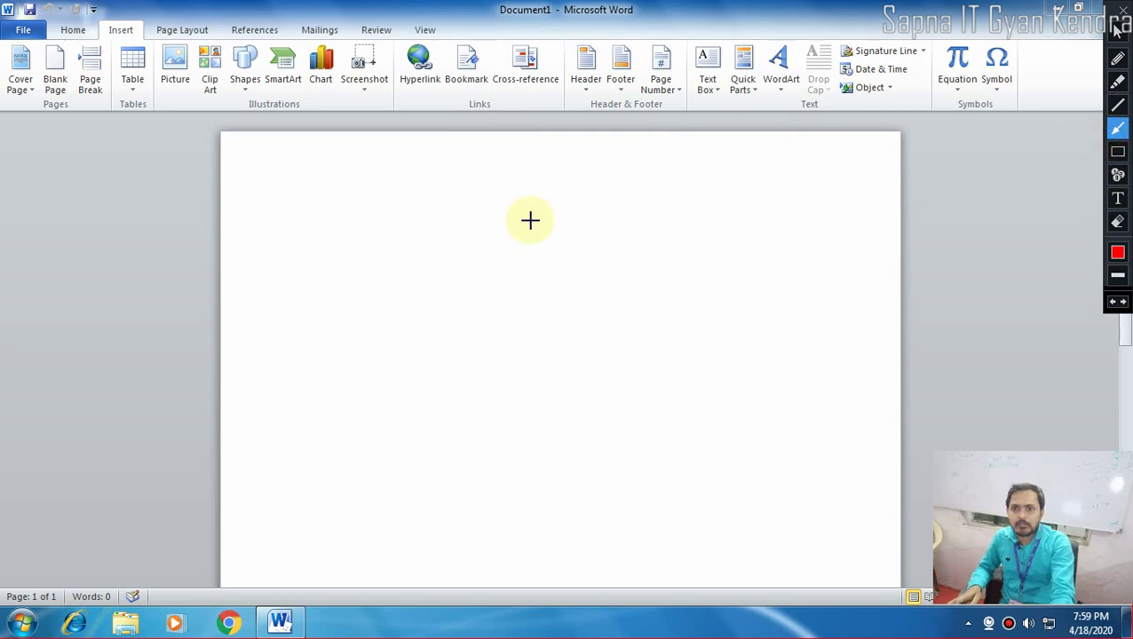
left_click_drag(507, 230, 540, 114)
left_click_drag(557, 31, 552, 16)
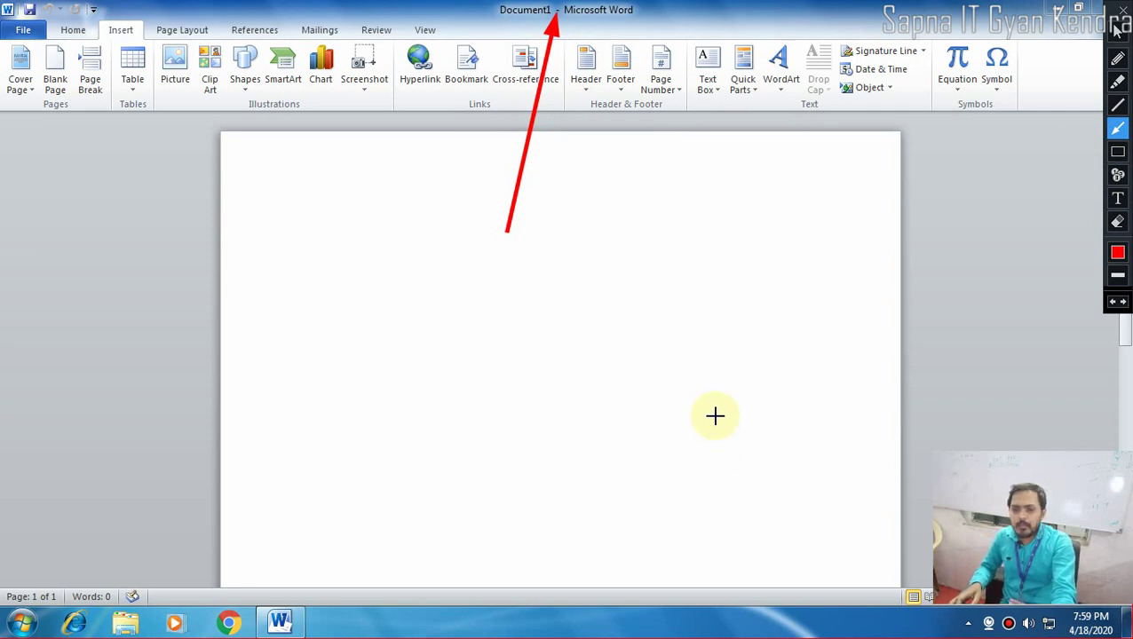
left_click_drag(680, 362, 620, 462)
left_click_drag(502, 568, 468, 586)
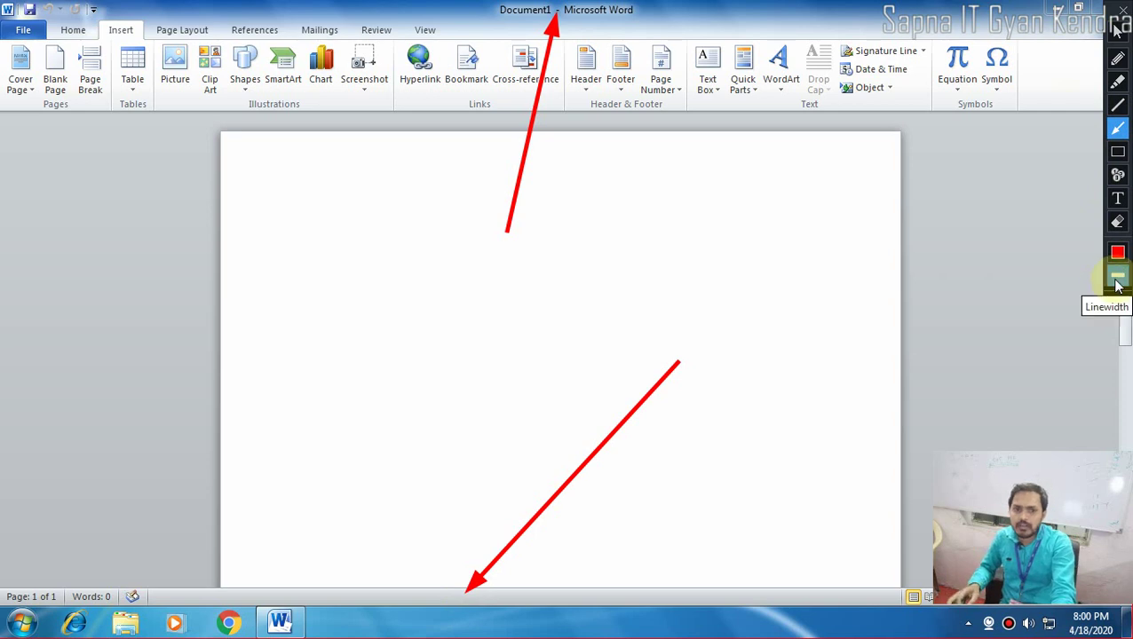
Erase both red arrows and return to the normal pointer.
left_click(1116, 219)
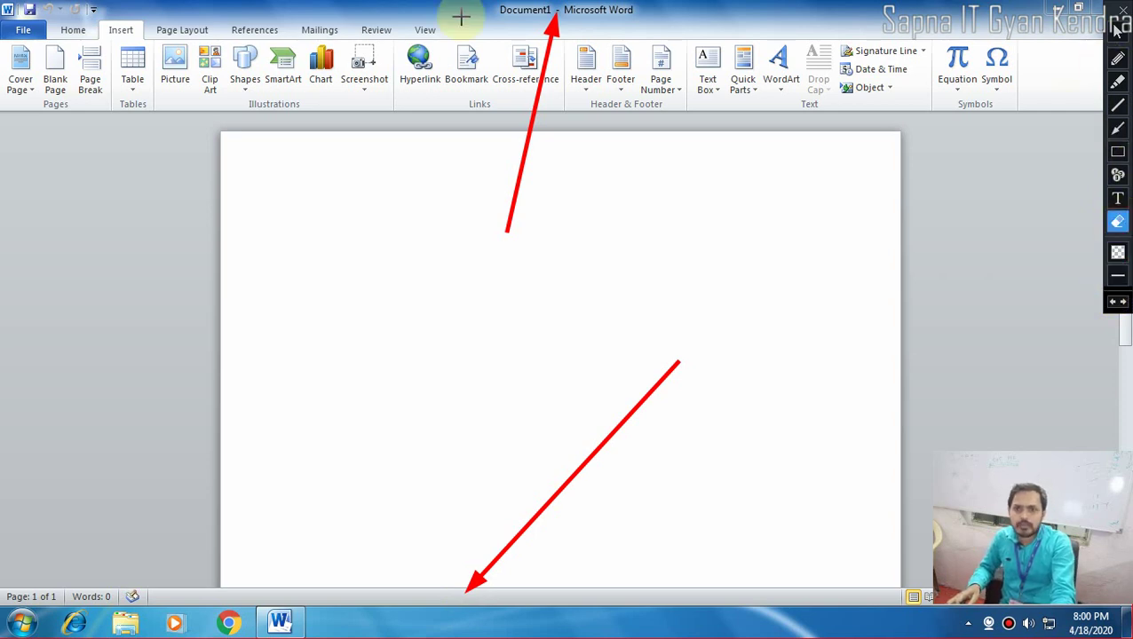
mouse_move(337, 215)
left_mouse_down()
mouse_move(607, 260)
mouse_move(934, 638)
left_mouse_up()
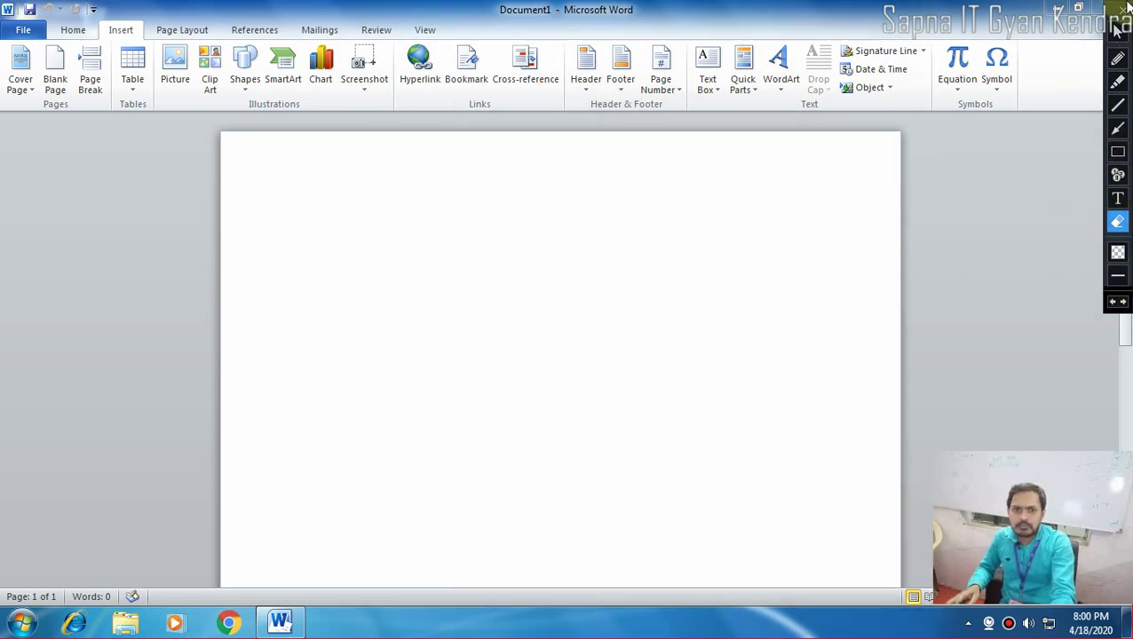
left_click(1117, 31)
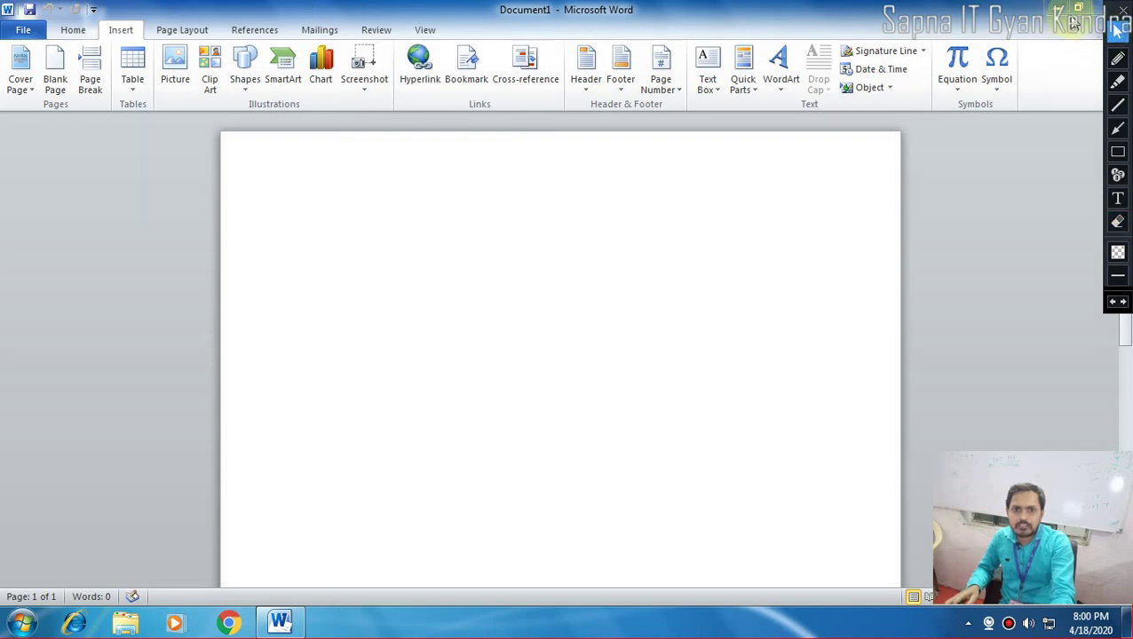
Minimize Word to show the desktop, and draw red rectangles around the whole taskbar and around the Start button.
left_click(1056, 9)
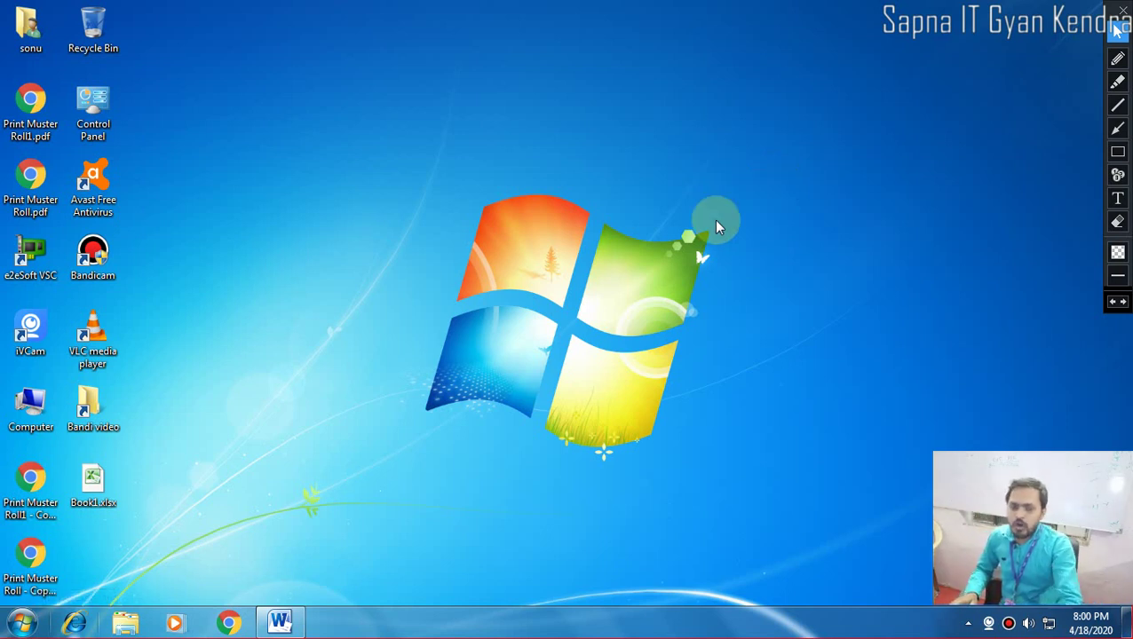
left_click(1118, 151)
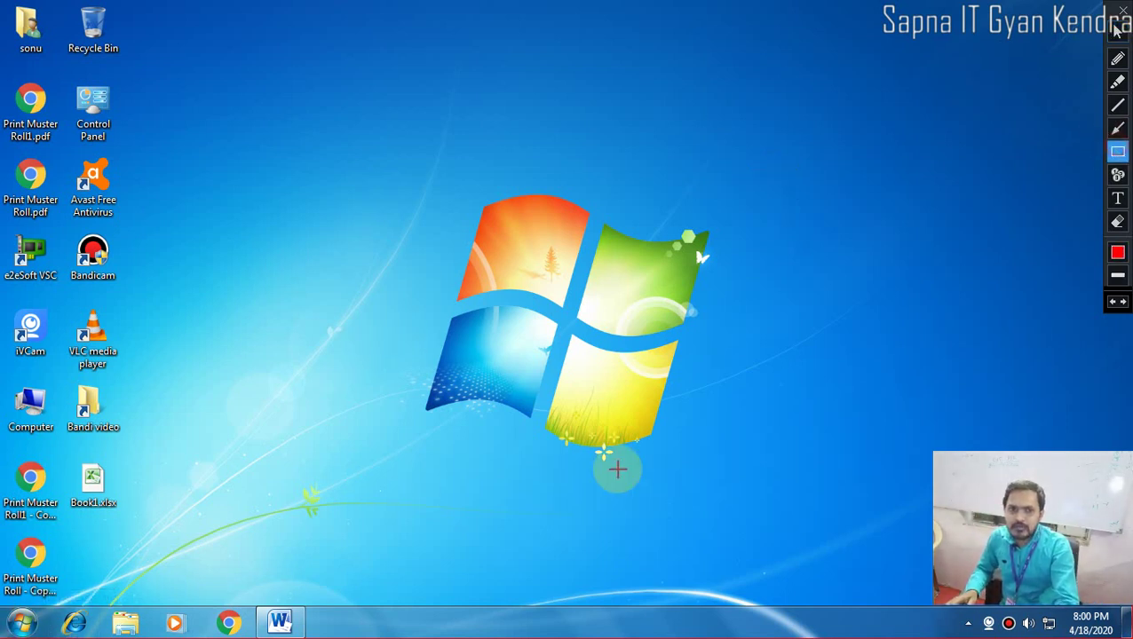
mouse_move(3, 602)
left_mouse_down()
mouse_move(708, 636)
mouse_move(1129, 636)
left_mouse_up()
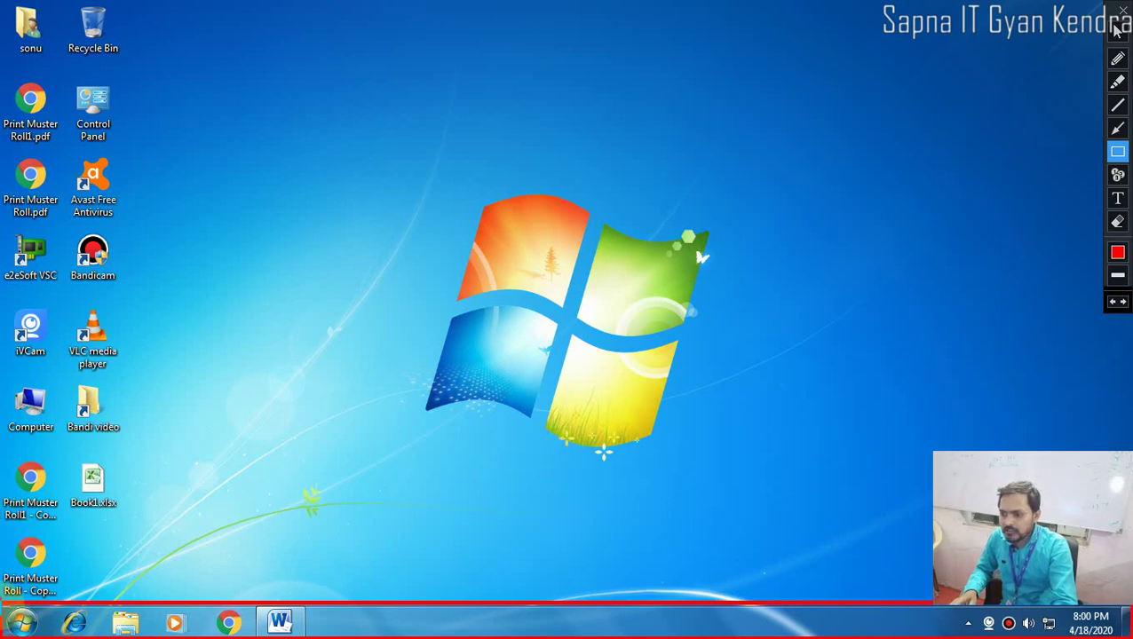
left_click_drag(4, 604, 44, 635)
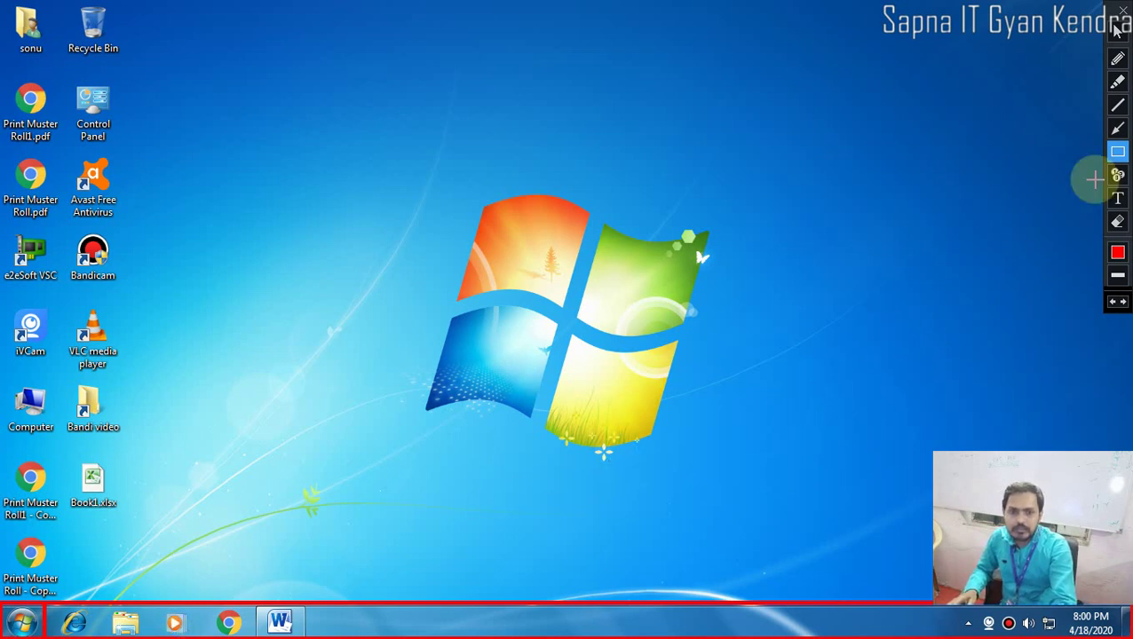
Draw a red arrow pointing to the Start button and a red rectangle around the lower half of the desktop above the taskbar.
left_click(1117, 127)
left_click_drag(355, 361, 22, 619)
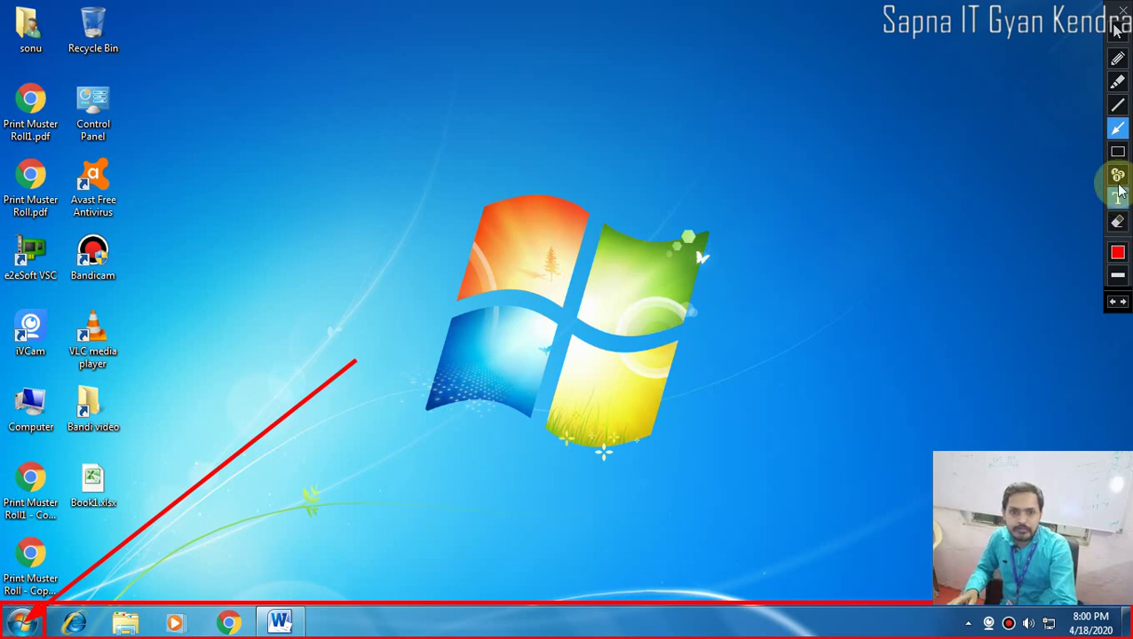
left_click(1116, 151)
mouse_move(3, 336)
left_mouse_down()
mouse_move(1037, 606)
mouse_move(1129, 604)
left_mouse_up()
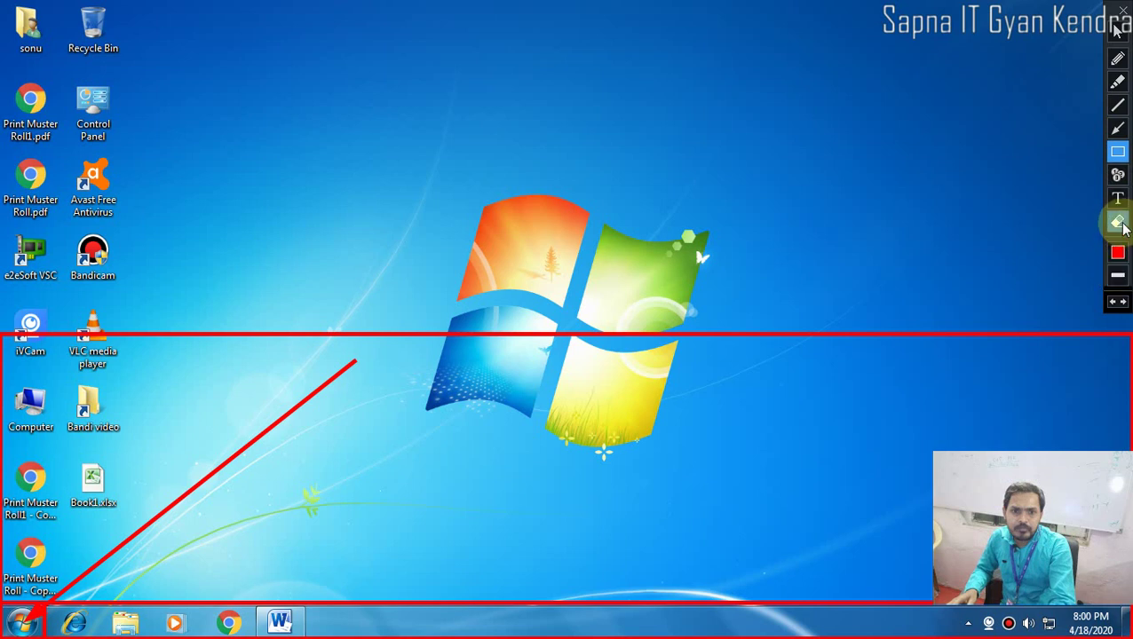
Erase all the red markings on the desktop and bring the minimized Word window back.
left_click(1117, 221)
mouse_move(11, 289)
left_mouse_down()
mouse_move(191, 310)
mouse_move(825, 311)
mouse_move(722, 416)
left_mouse_up()
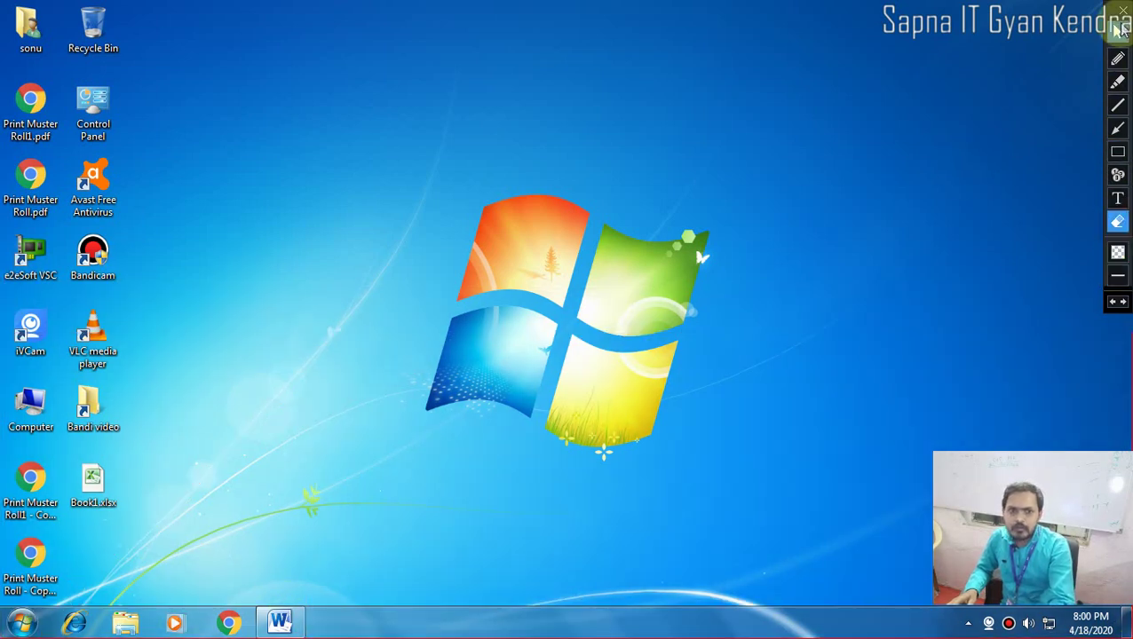
left_click(1116, 31)
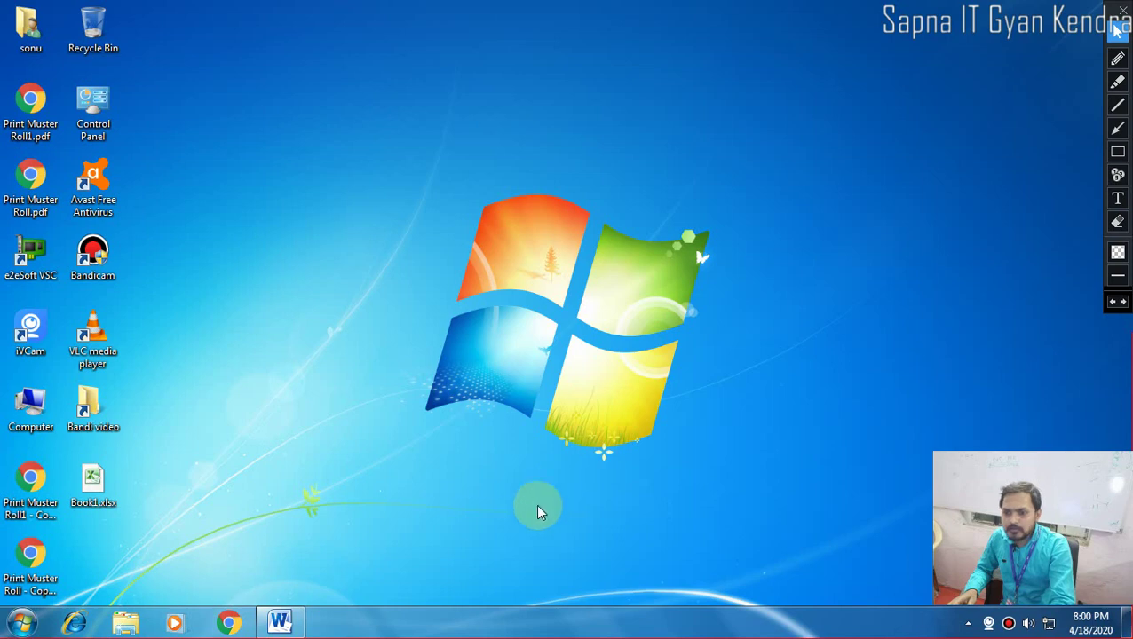
left_click(282, 619)
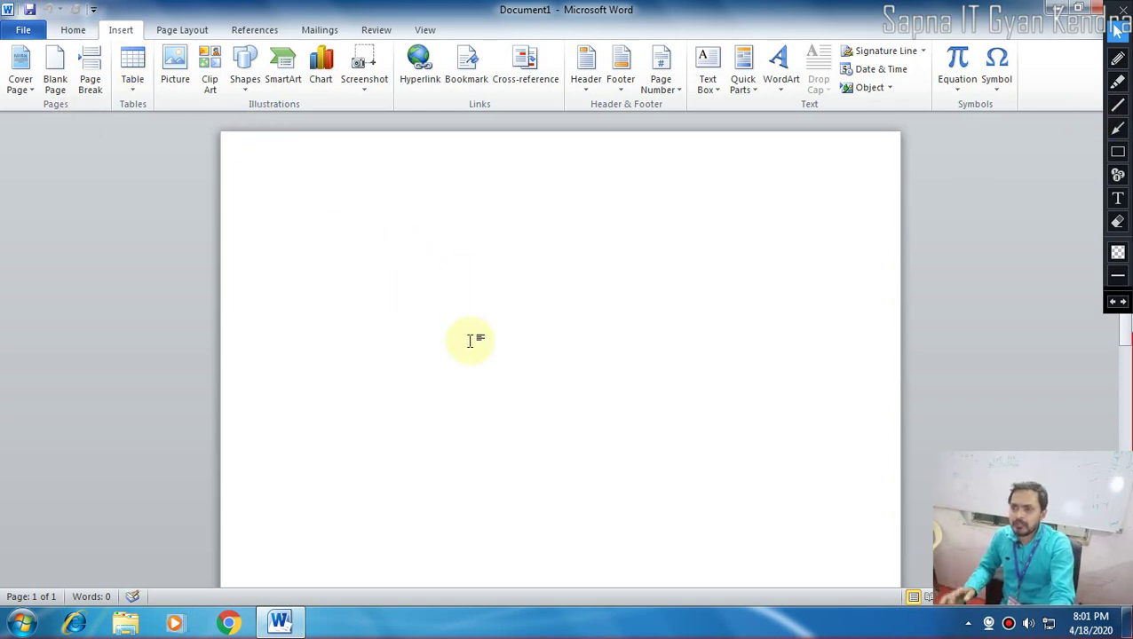
Show the Home commands, and view the File area's document information before returning to the blank page.
left_click(73, 30)
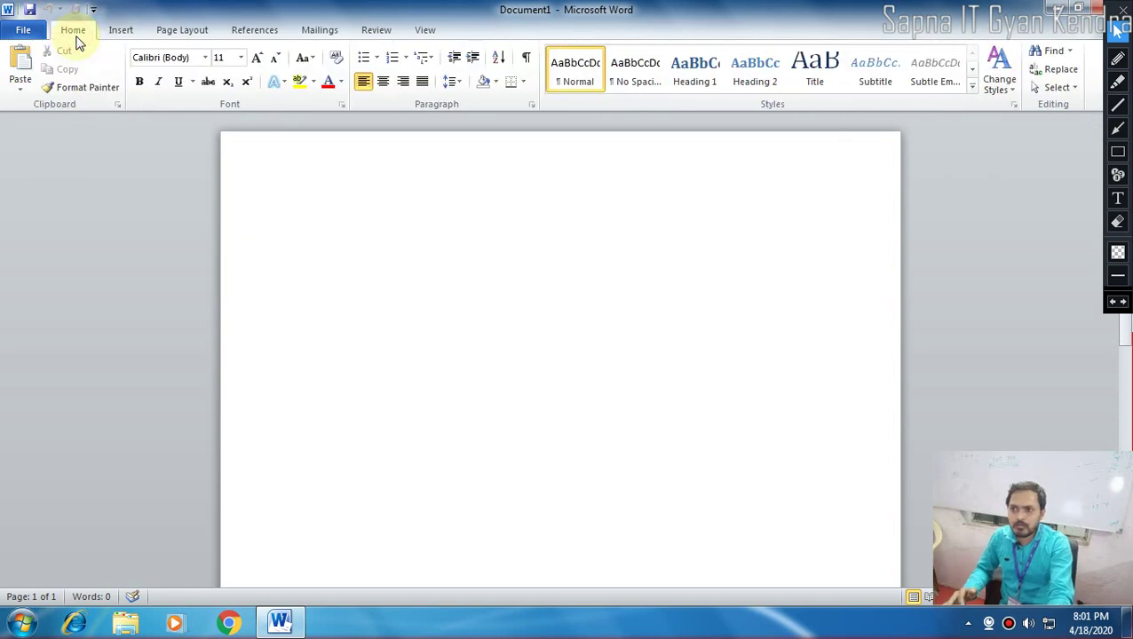
left_click(32, 32)
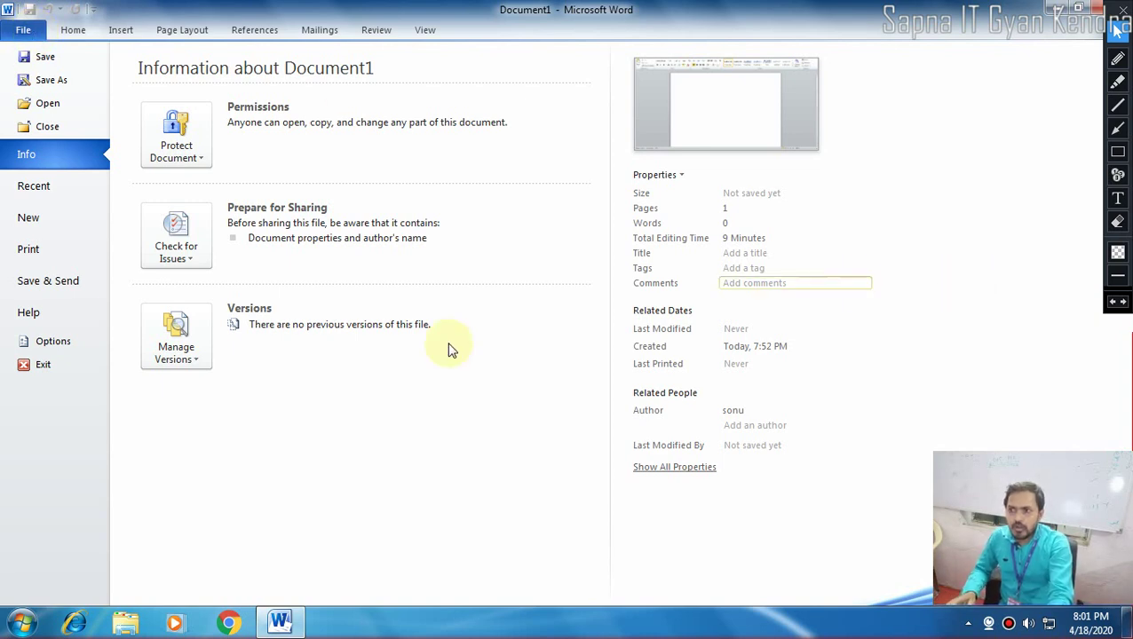
left_click(41, 32)
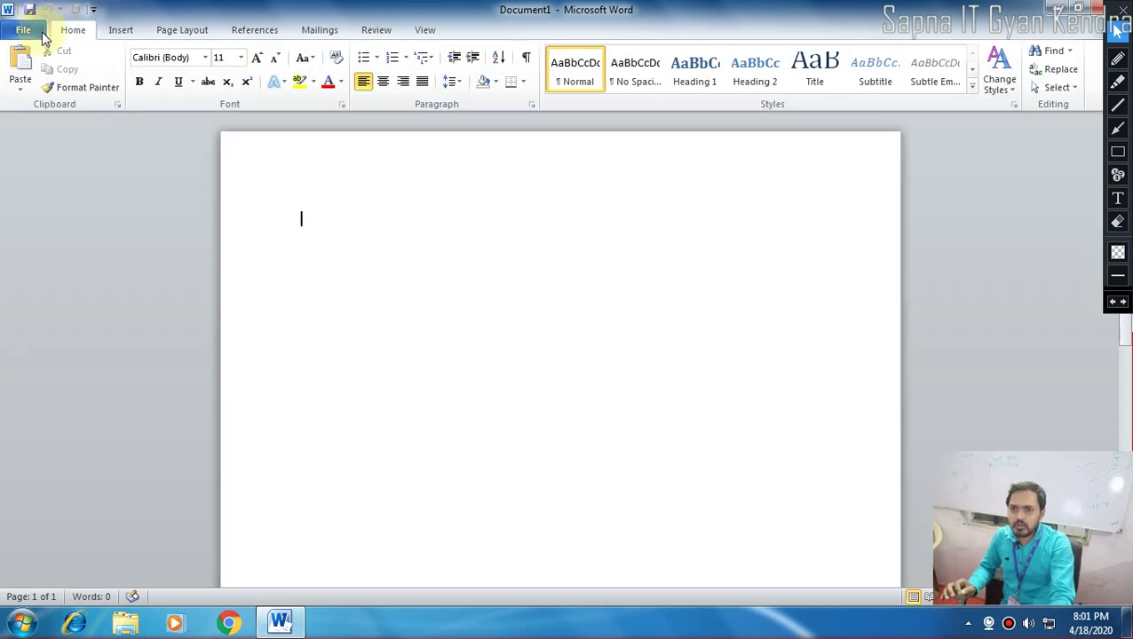
Draw a red rectangle around the Quick Access Toolbar, and erase it before returning to the normal pointer.
left_click(1118, 154)
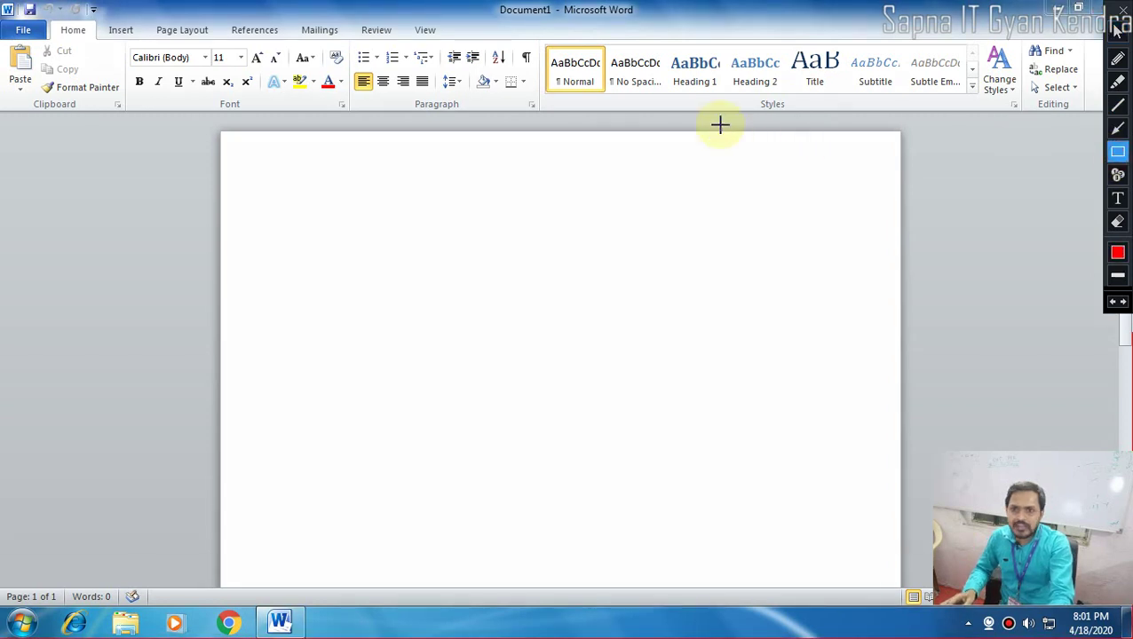
left_click_drag(2, 1, 129, 24)
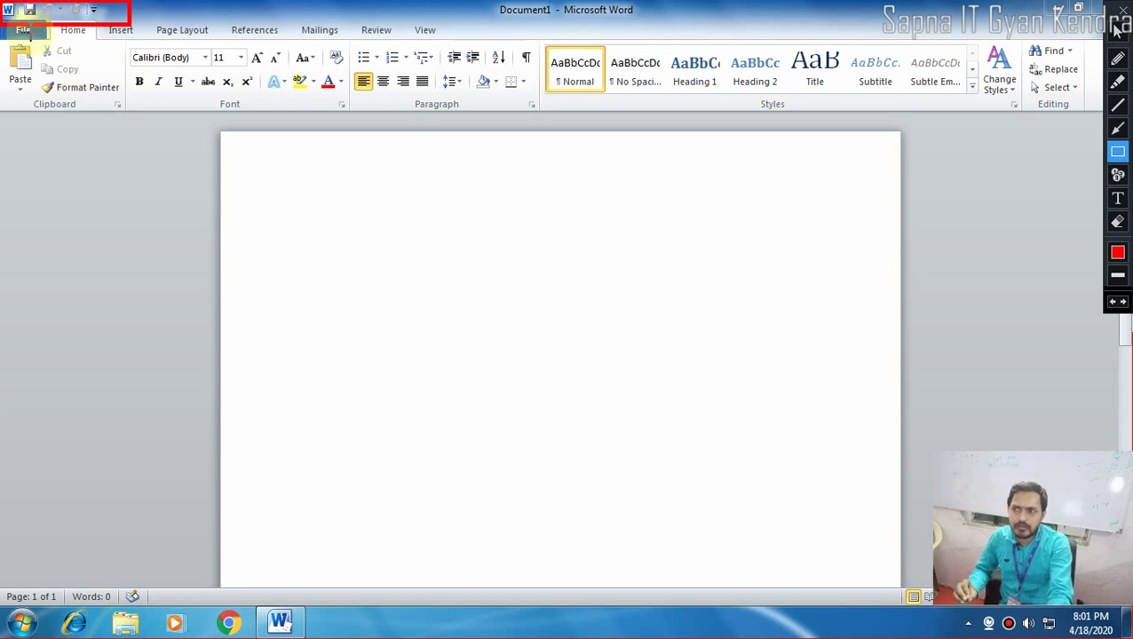
left_click(1118, 220)
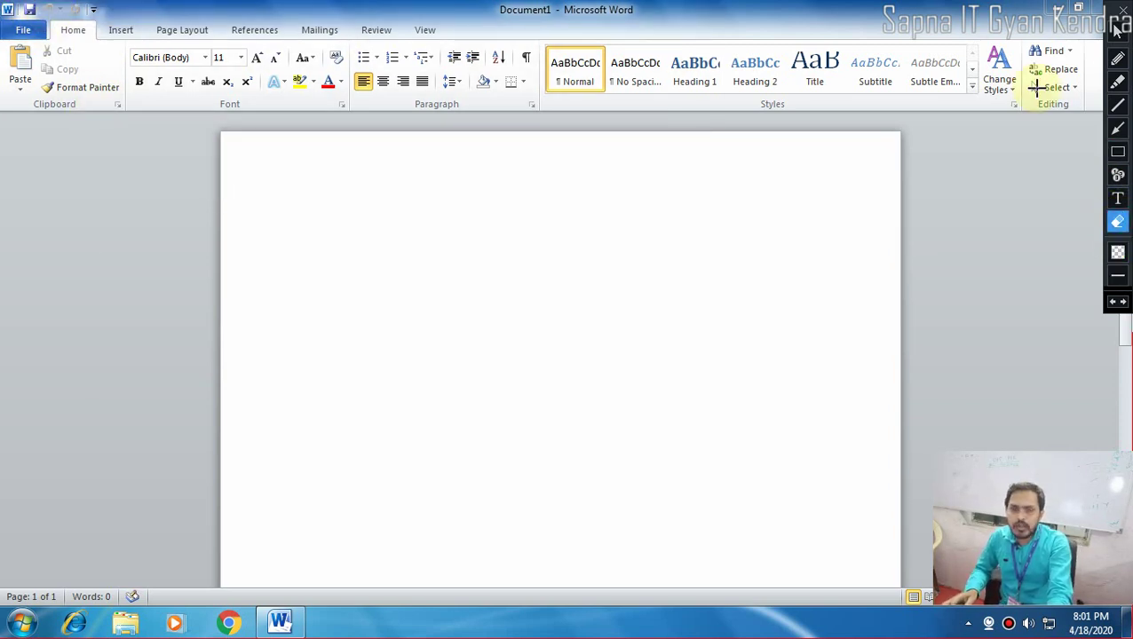
left_click(1117, 29)
Enter the sample text "fasdfsdjf fasdklfjklasdjf fasdfadfg asdfklasdjfjasd" on the blank page.
left_click(488, 265)
type("fasd")
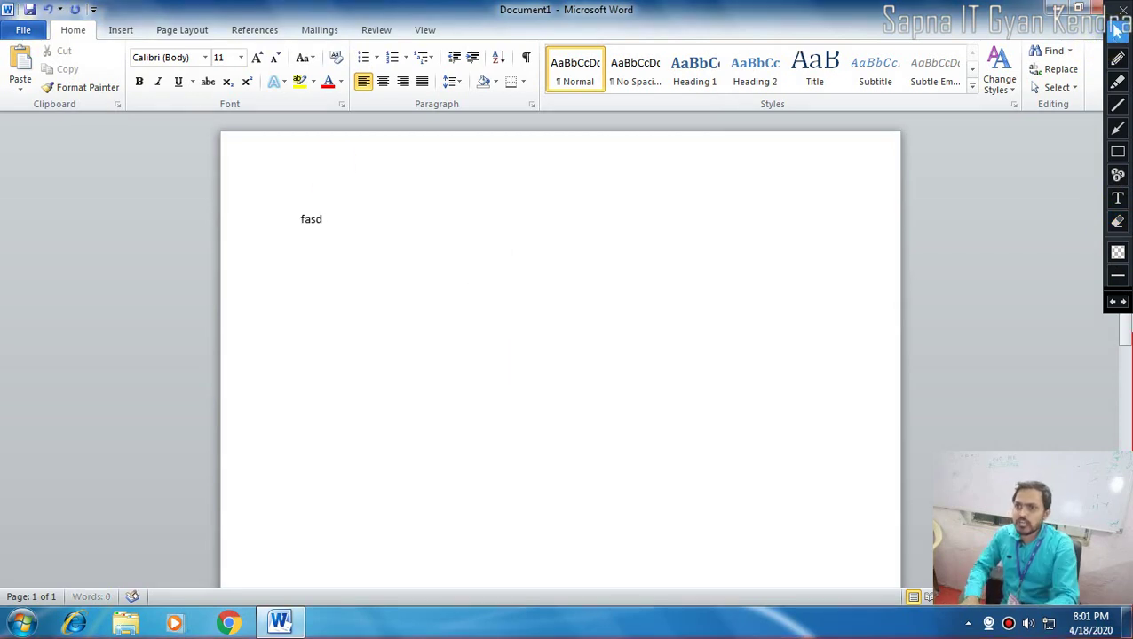
type("fsdjf")
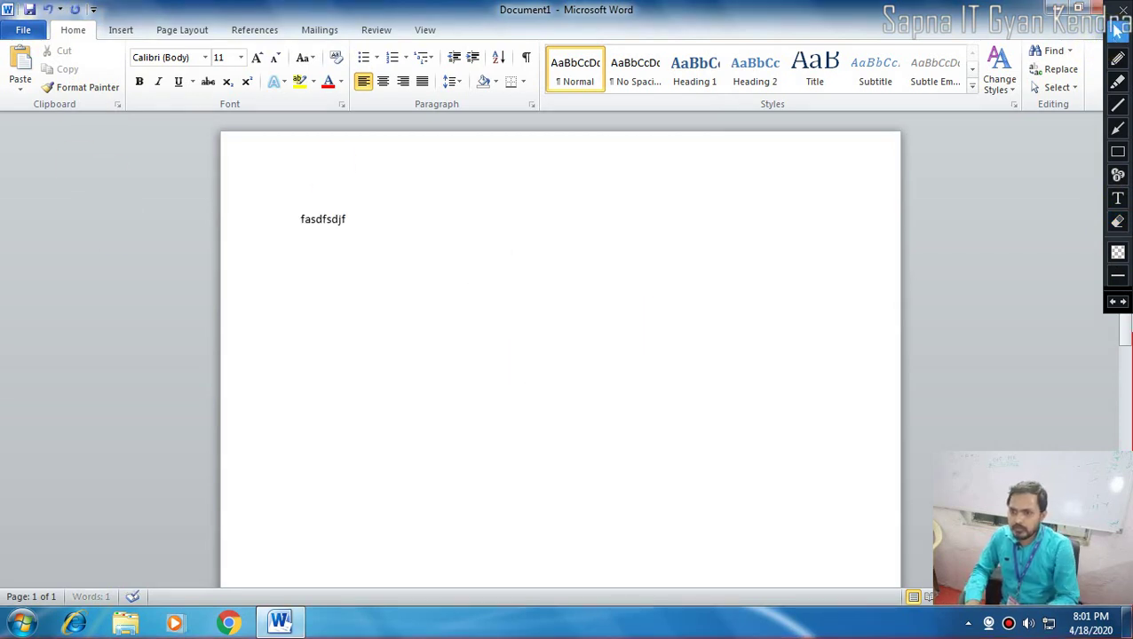
type(" fasdklfjklasdjf fasdfadfg asdfklasdjfjasd")
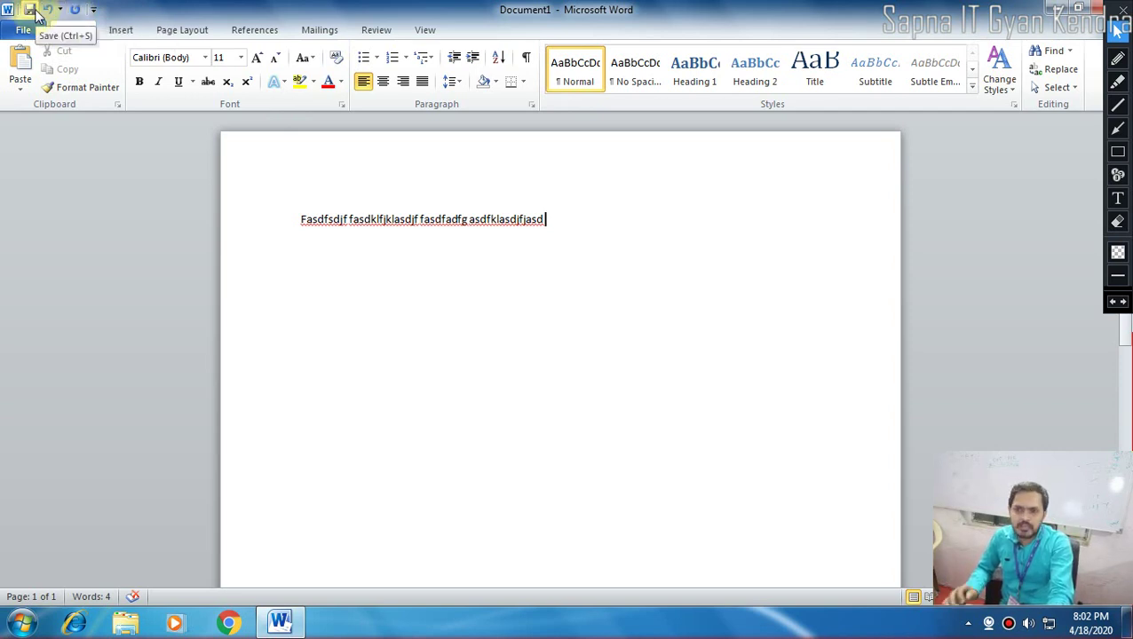
Try Save from the Quick Access Toolbar and cancel the dialog, and undo and redo the last typing.
left_click(31, 11)
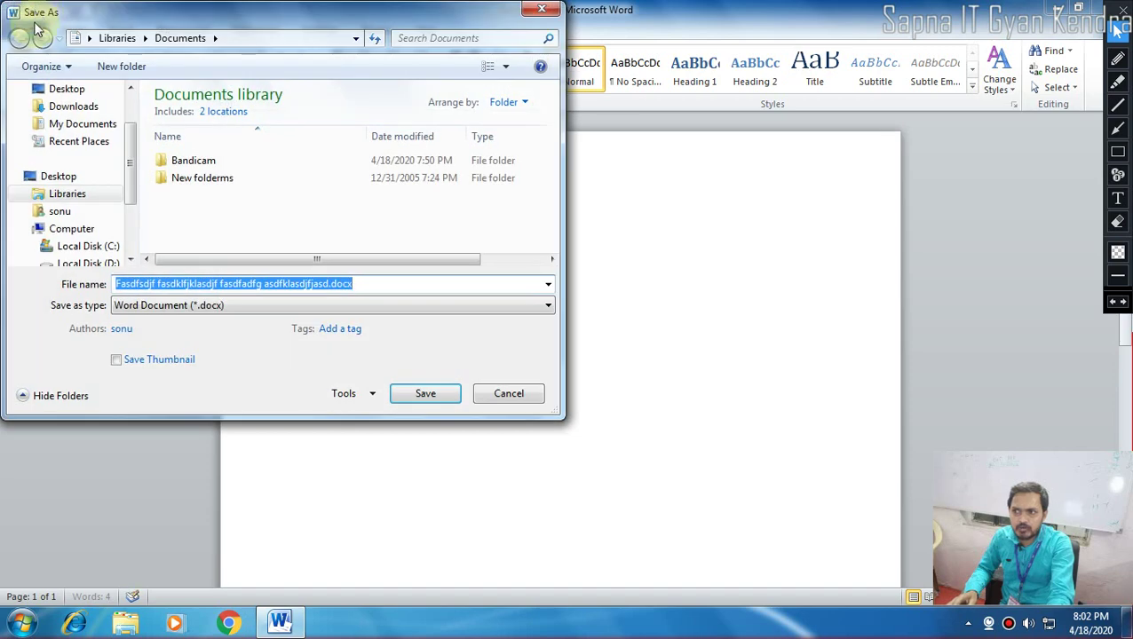
left_click(536, 10)
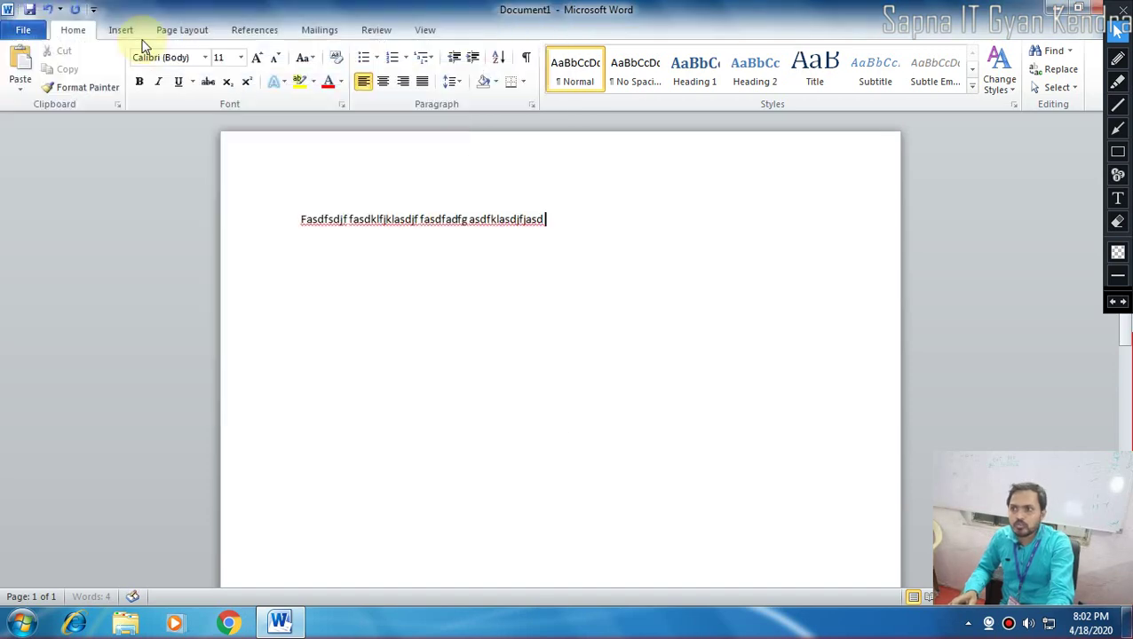
left_click(50, 10)
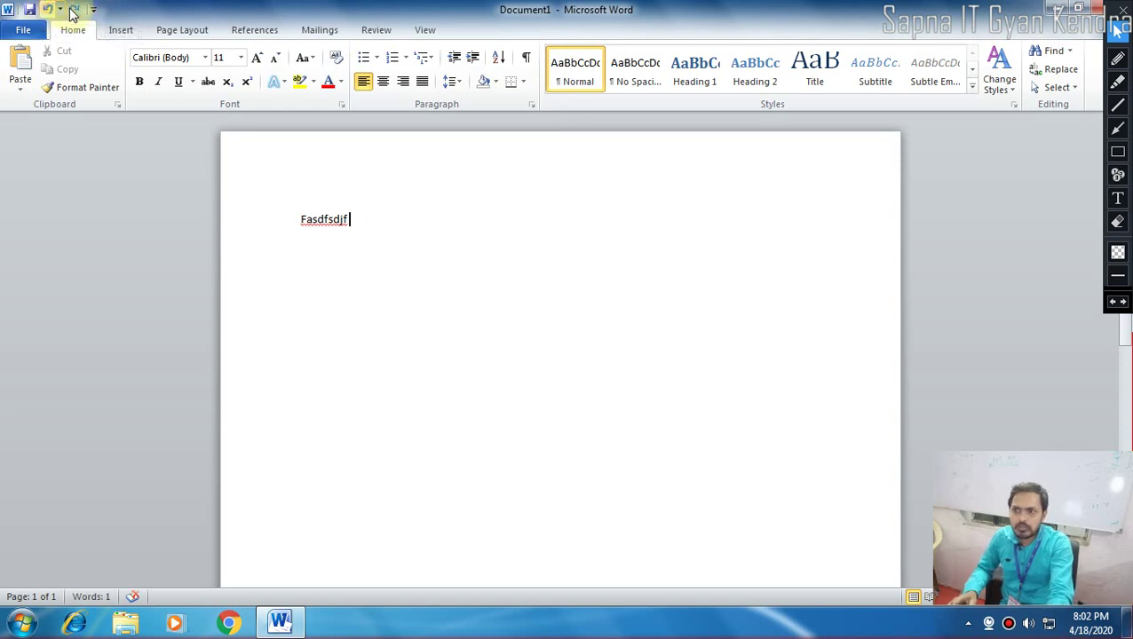
left_click(76, 10)
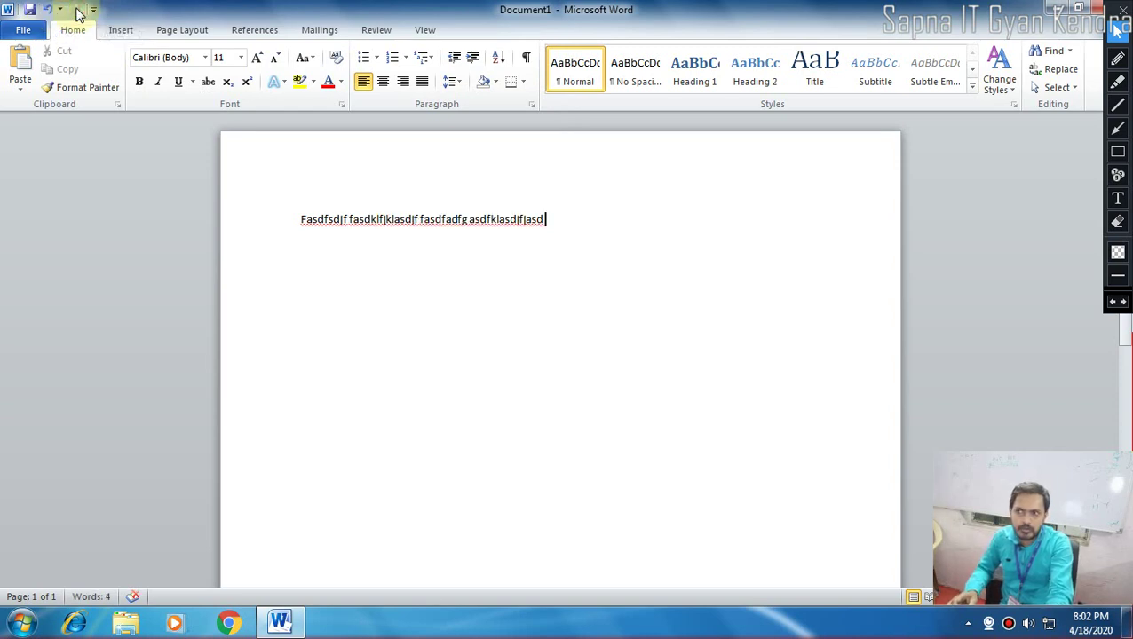
Add the New and Open commands to the Quick Access Toolbar.
left_click(93, 11)
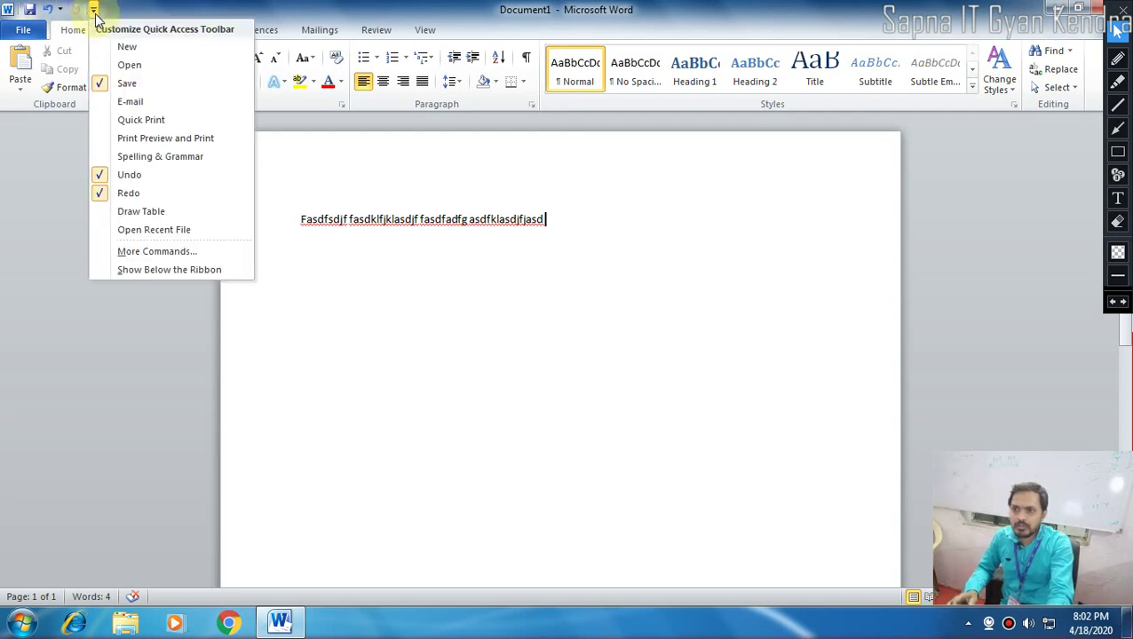
left_click(127, 49)
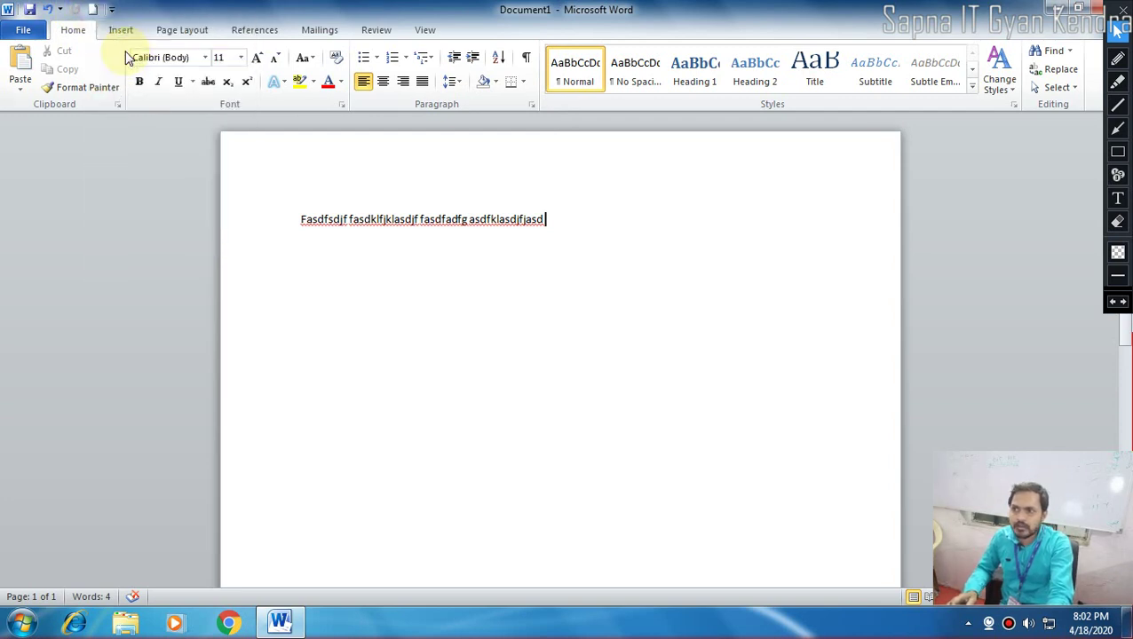
left_click(113, 11)
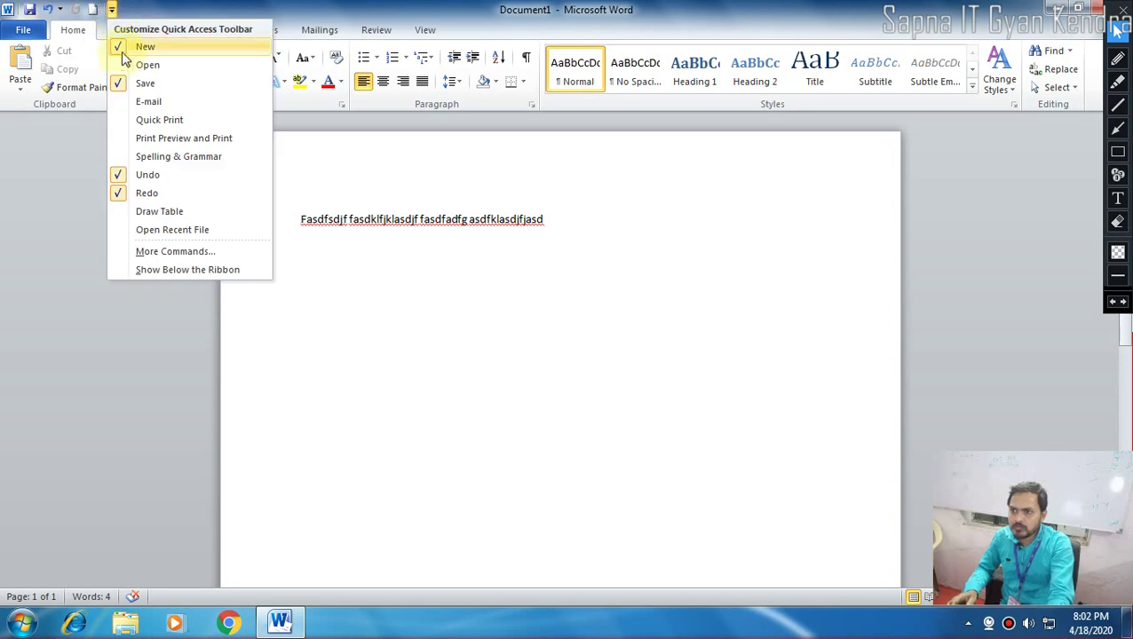
left_click(133, 63)
View the Open dialog from the Quick Access Toolbar and the matching Open command in the File area, leaving both.
left_click(113, 9)
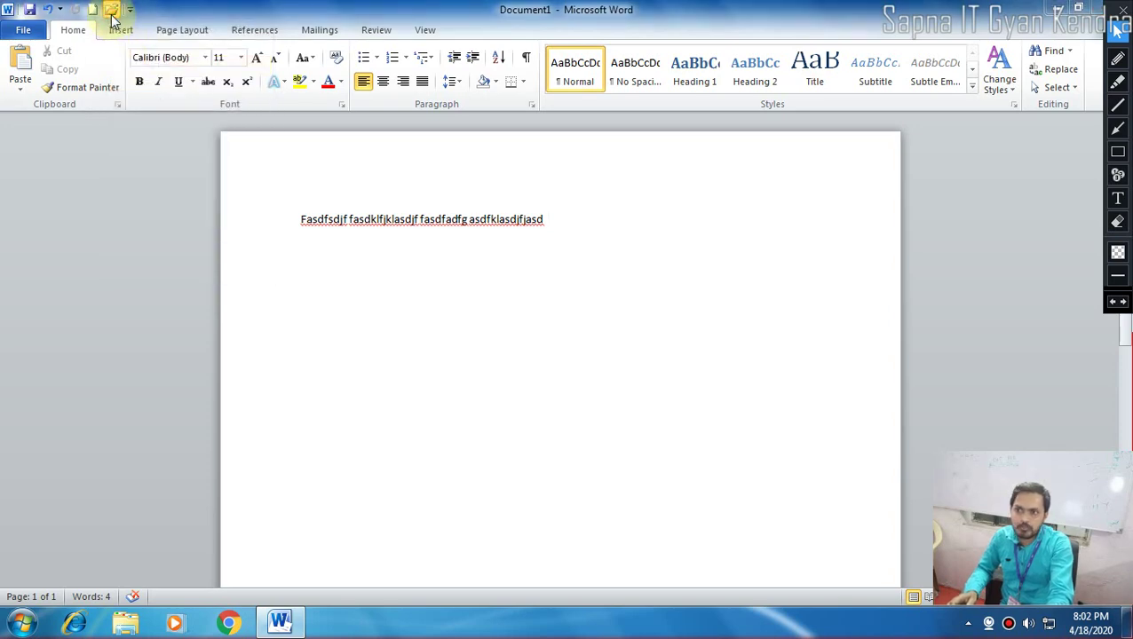
left_click(541, 11)
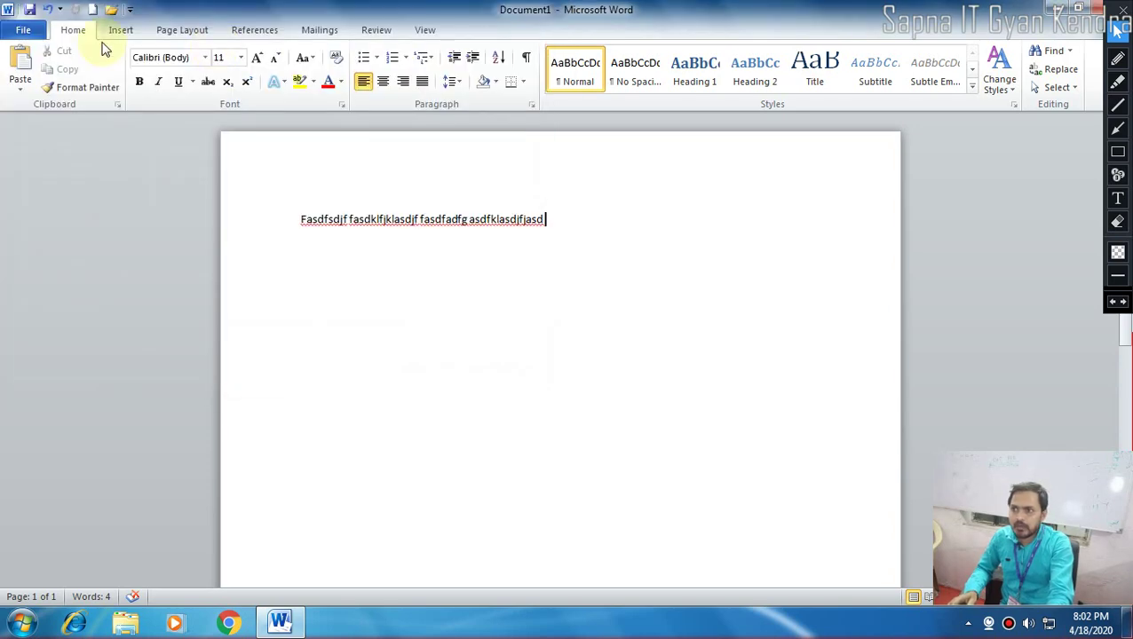
left_click(22, 30)
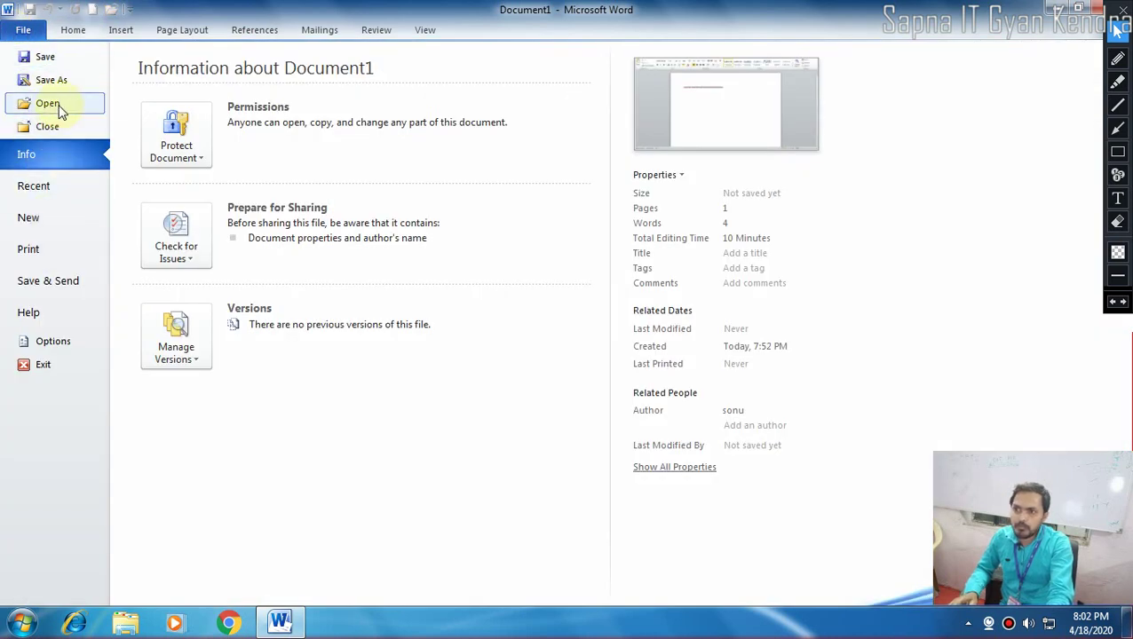
left_click(65, 32)
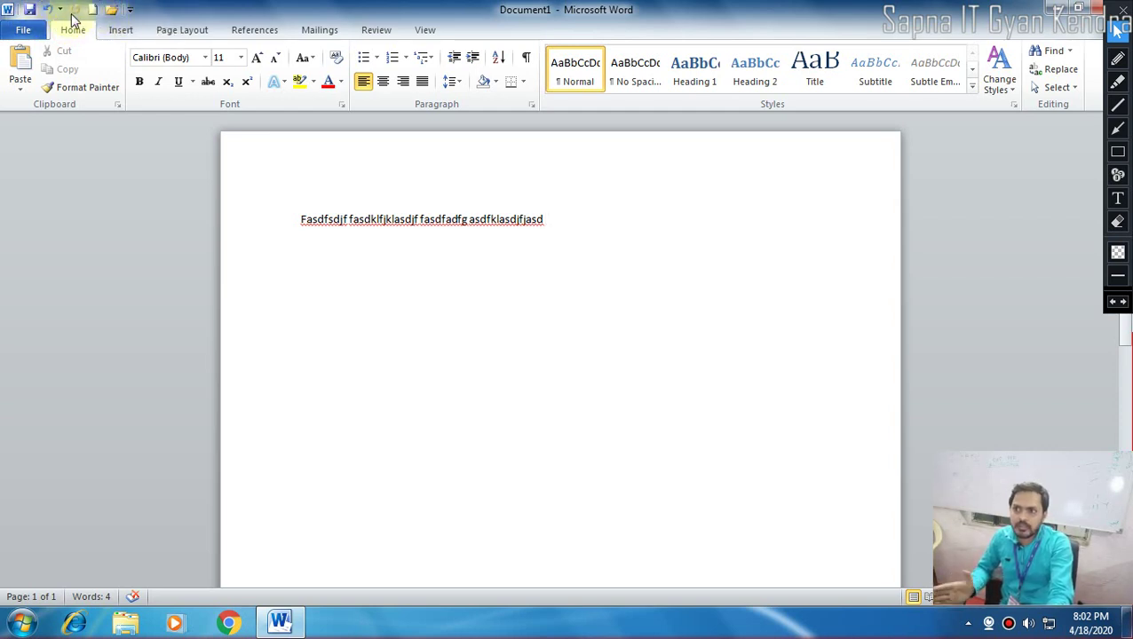
Remove New from the Quick Access Toolbar, and take Save off and add it back.
left_click(130, 10)
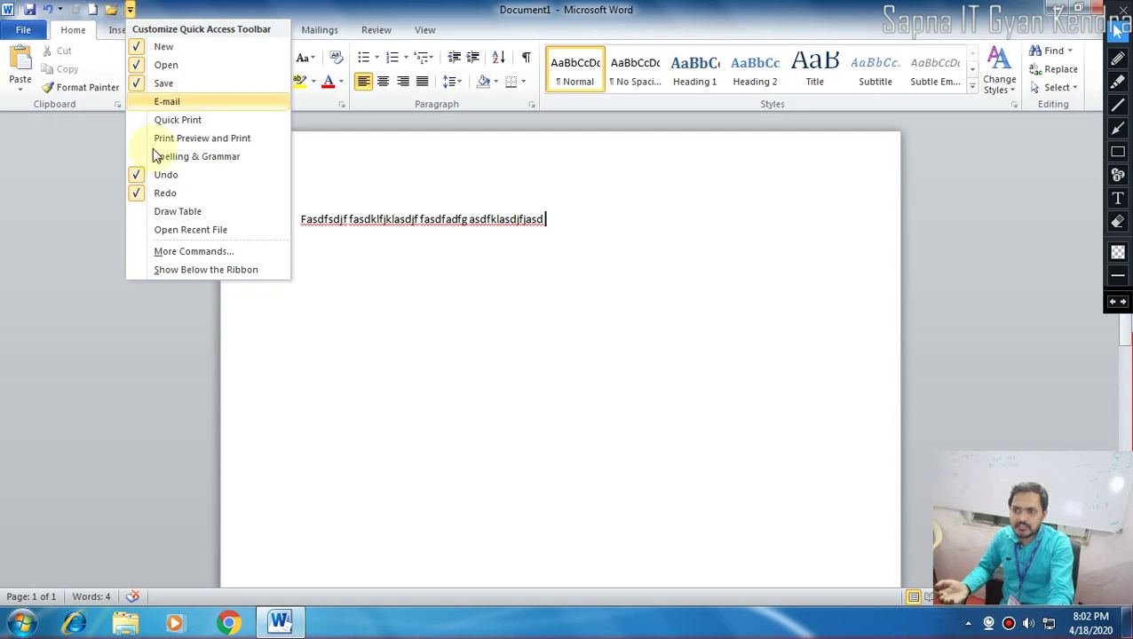
left_click(160, 46)
left_click(111, 11)
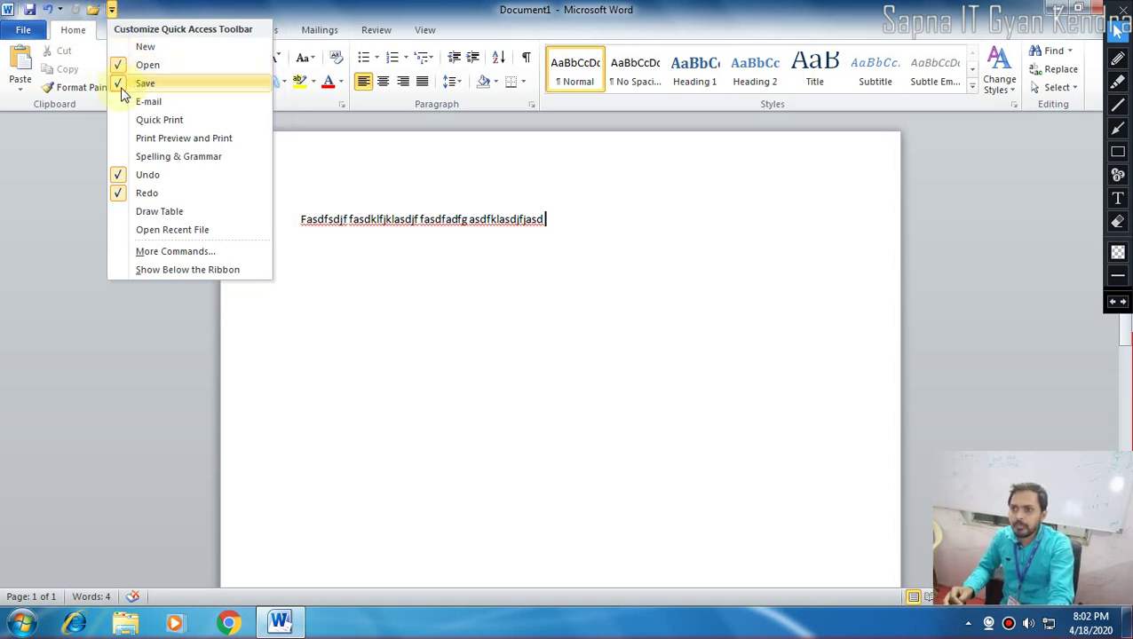
left_click(124, 89)
left_click(94, 10)
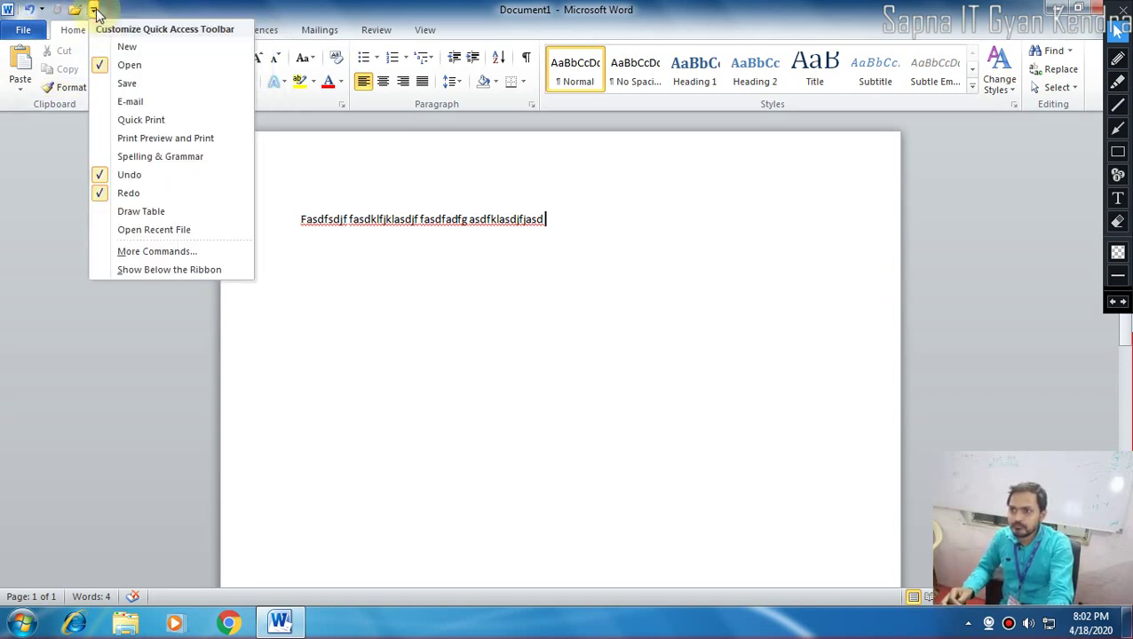
left_click(103, 85)
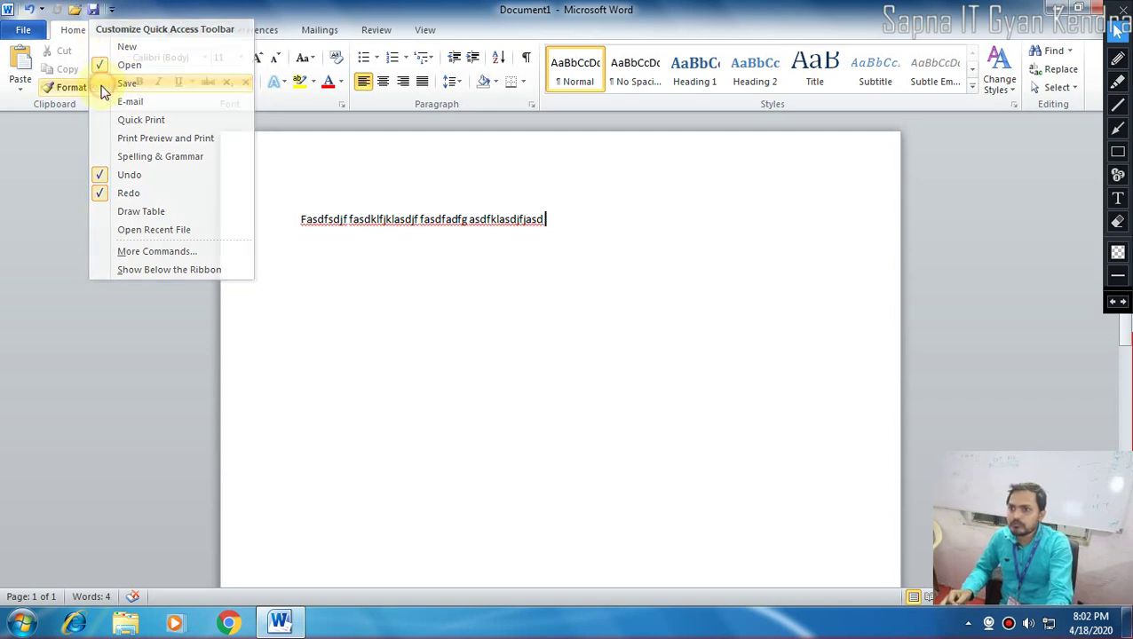
Turn Save off and on once more in the Quick Access Toolbar, and remove Open from it.
left_click(112, 10)
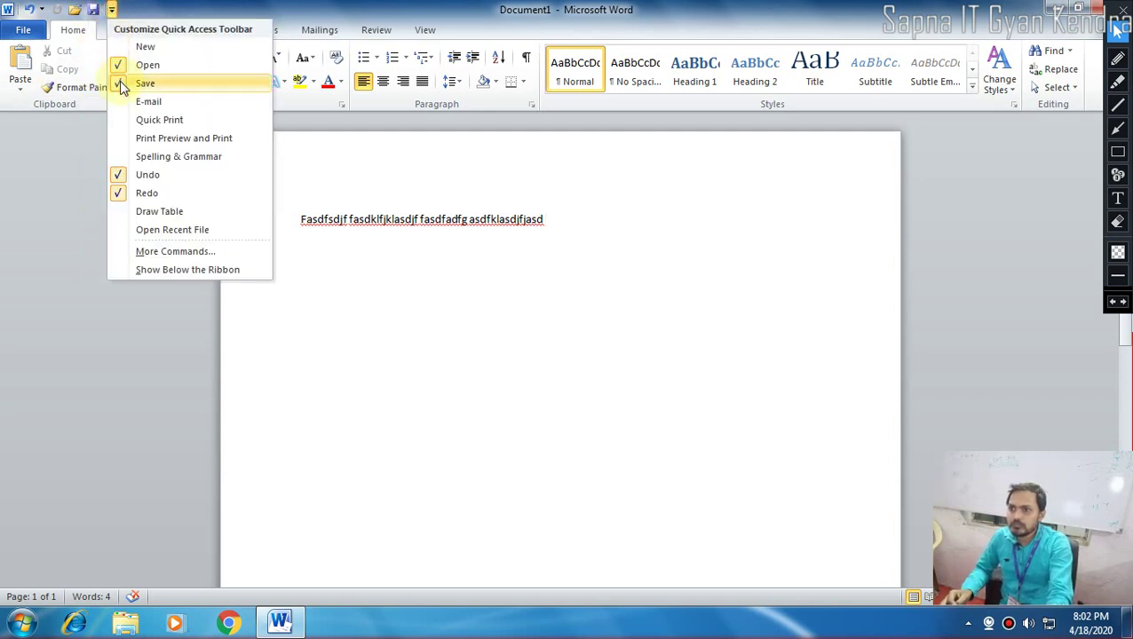
left_click(121, 85)
left_click(94, 10)
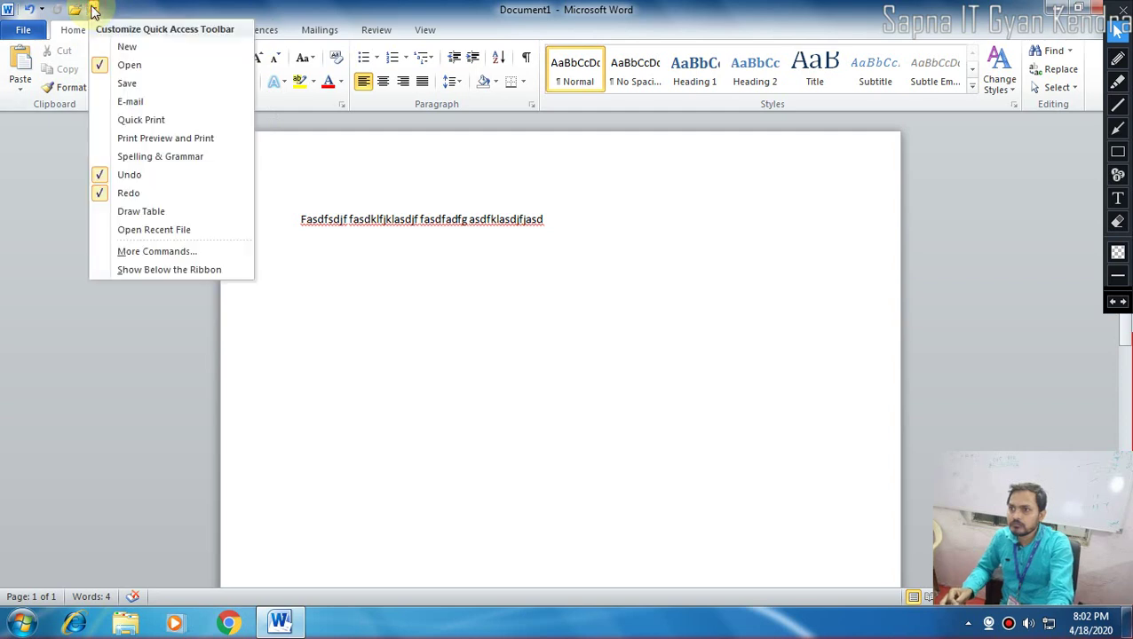
left_click(98, 83)
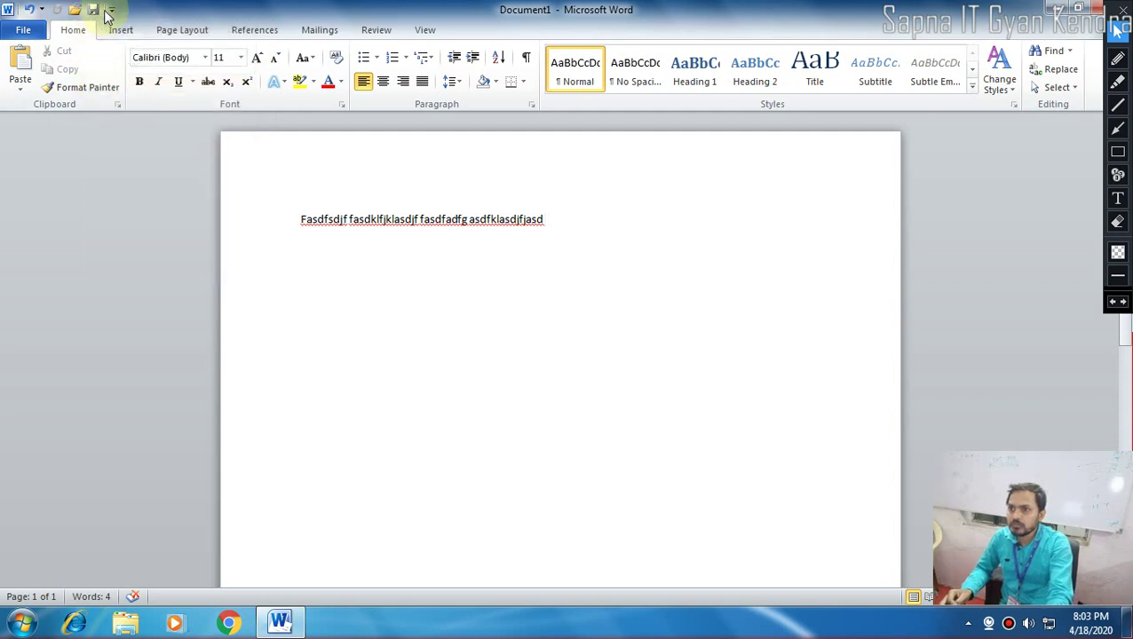
left_click(111, 9)
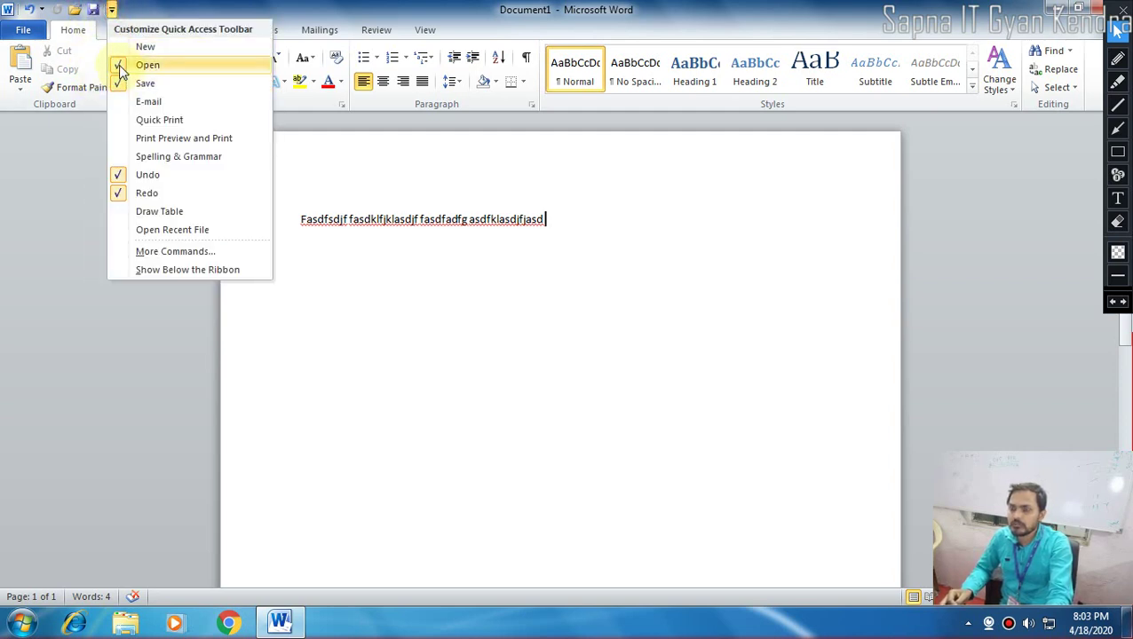
left_click(124, 67)
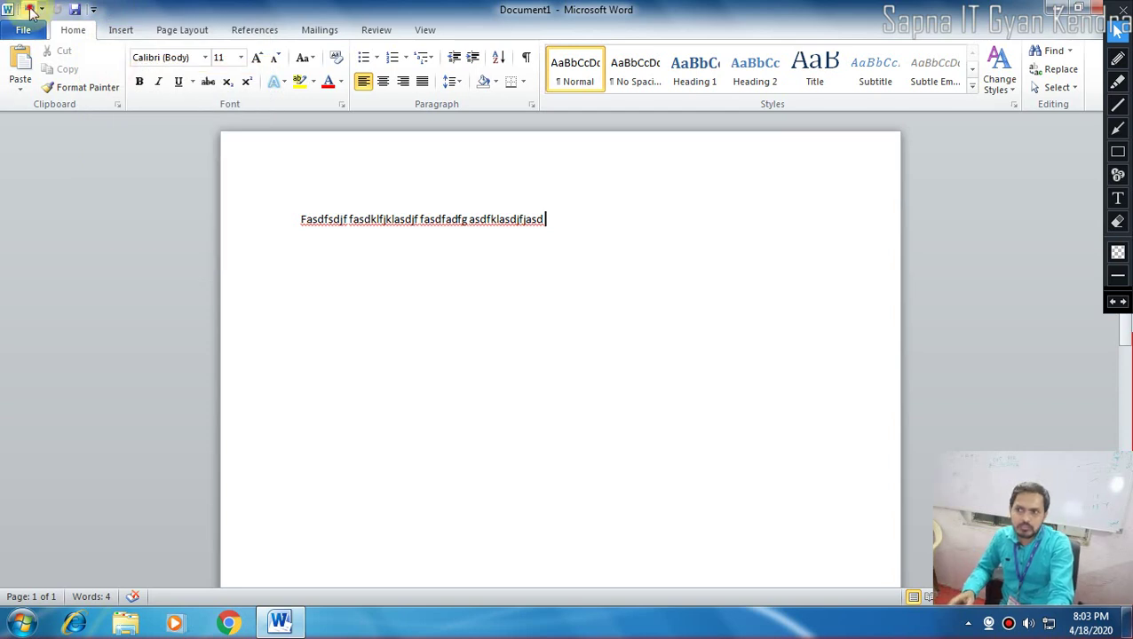
Undo and redo the last typing, and view the Quick Access Toolbar's customization options without changing any.
left_click(29, 10)
left_click(57, 10)
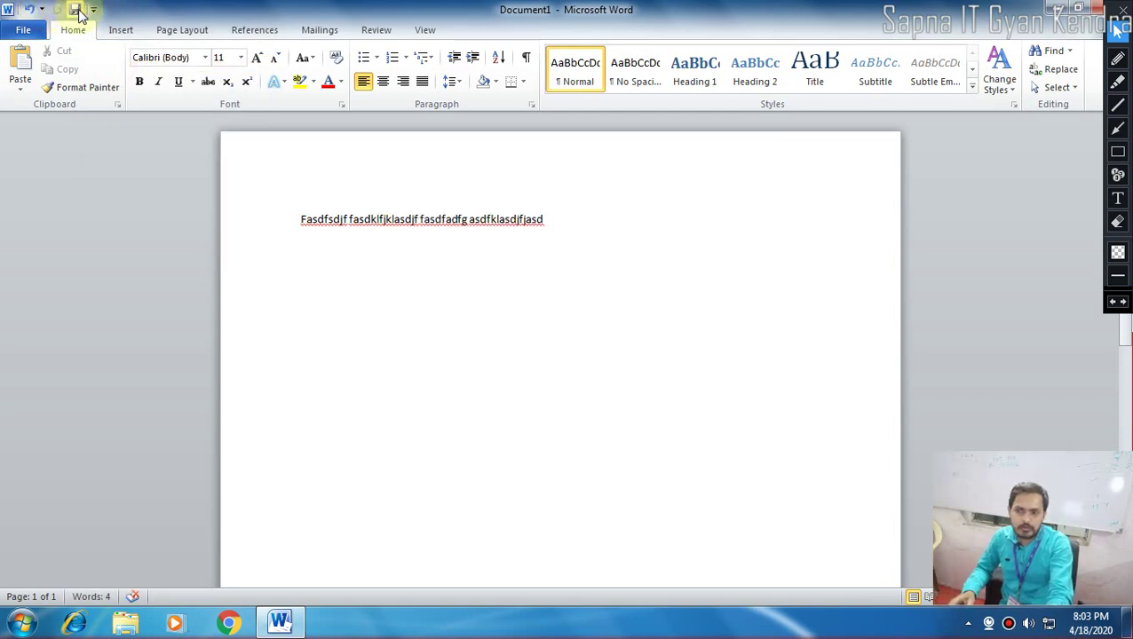
left_click(94, 10)
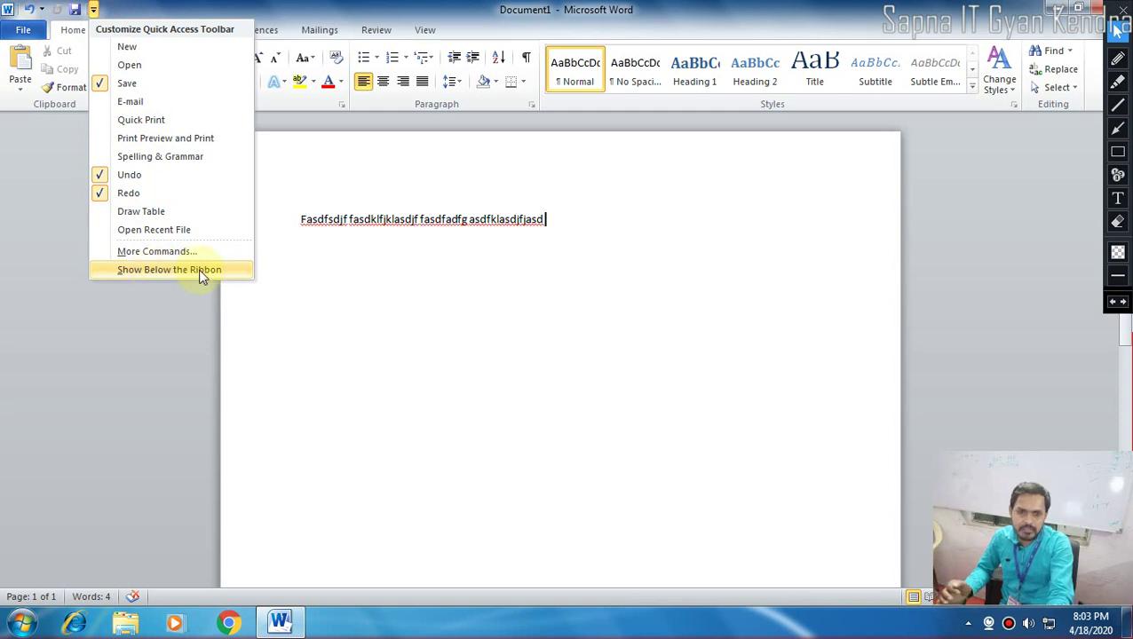
left_click(506, 327)
Outline the whole ribbon with a red rectangle using the screen drawing tool, and erase the outline.
left_click(1119, 152)
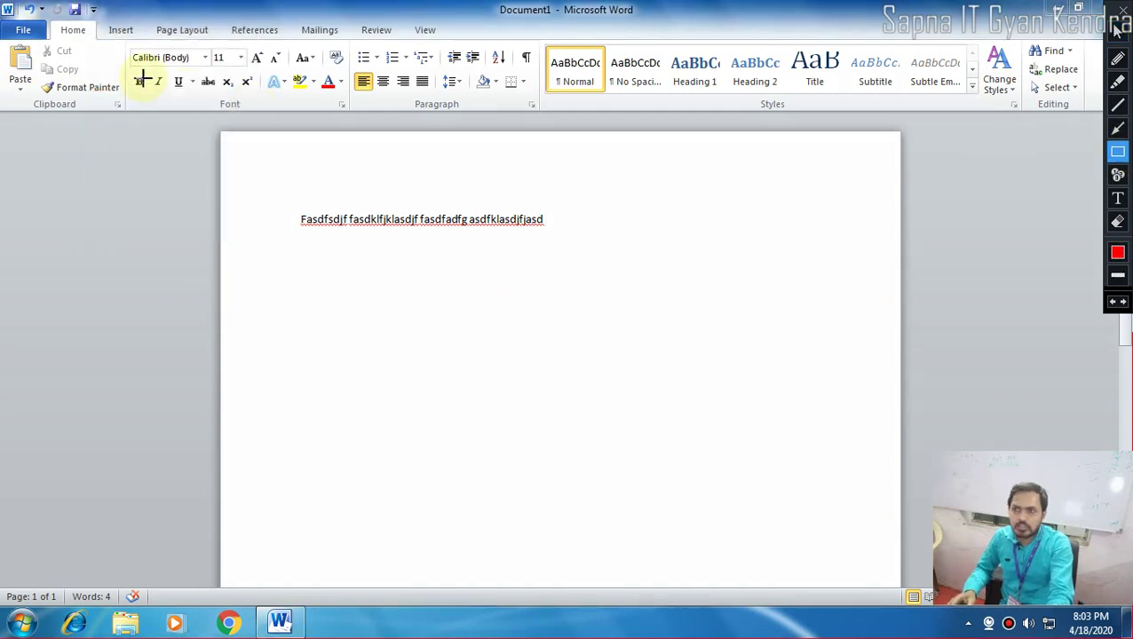
mouse_move(3, 39)
left_mouse_down()
mouse_move(943, 137)
mouse_move(1101, 114)
left_mouse_up()
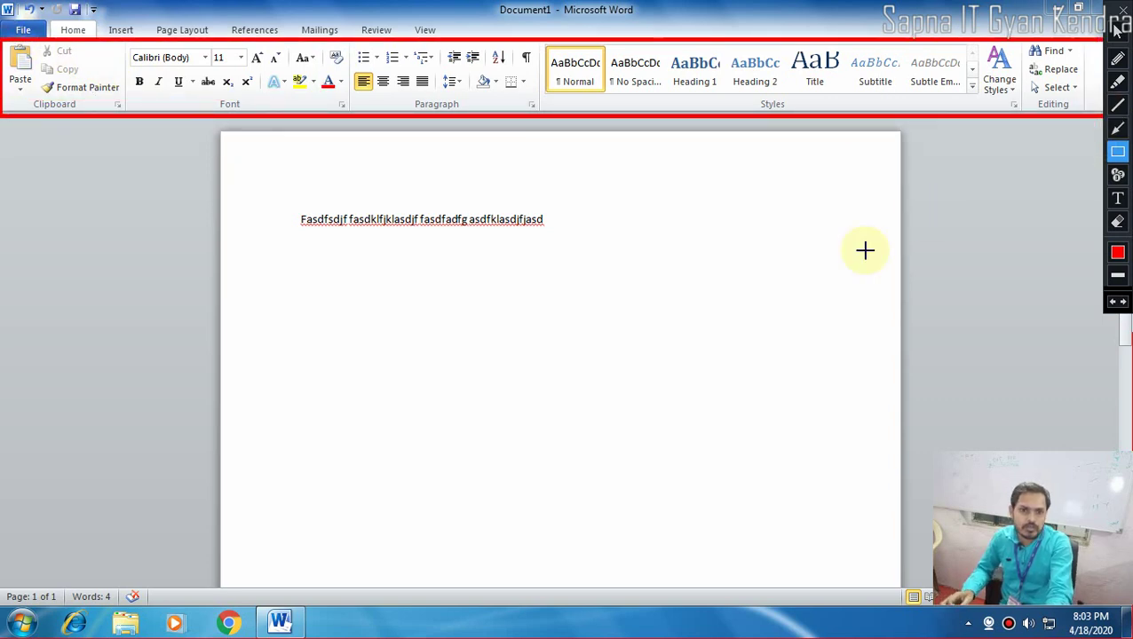
left_click(1117, 222)
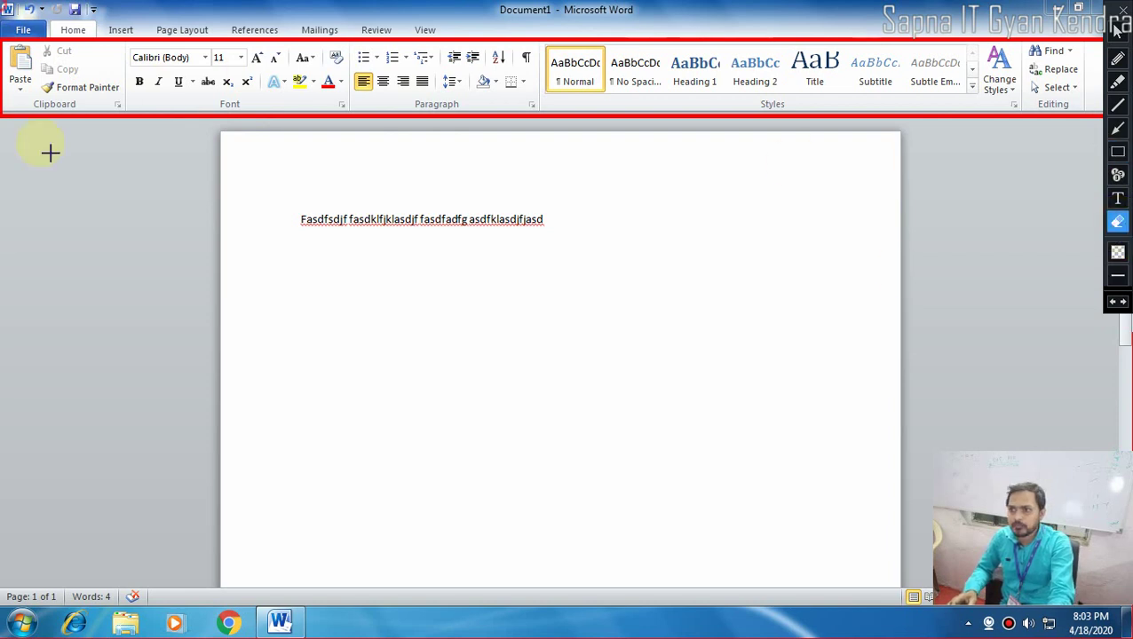
left_click(321, 56)
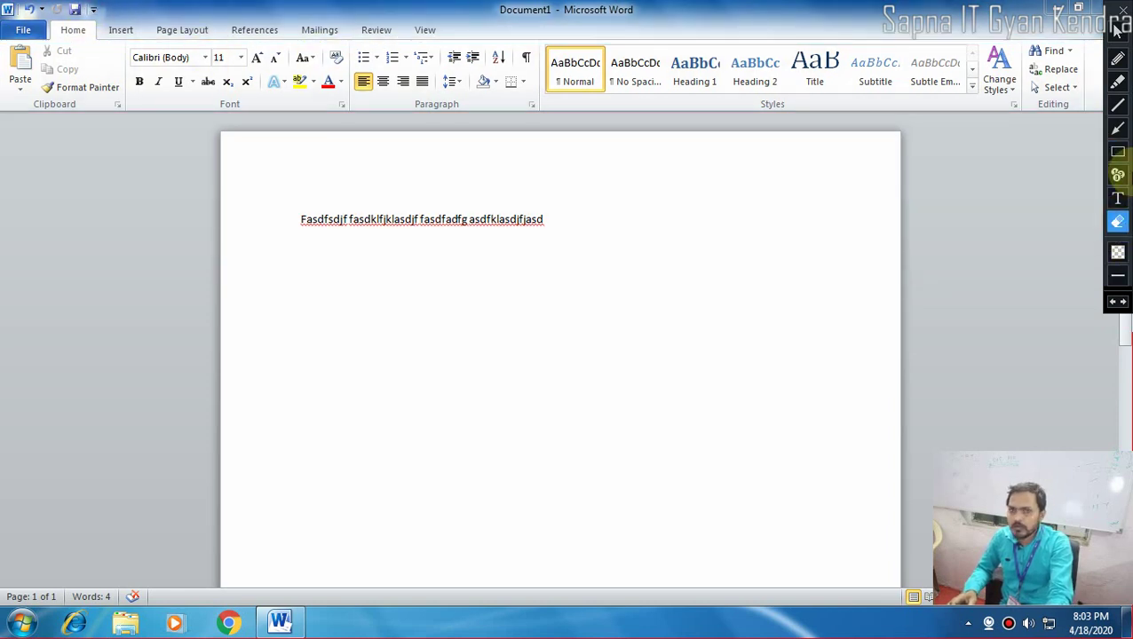
left_click(1117, 31)
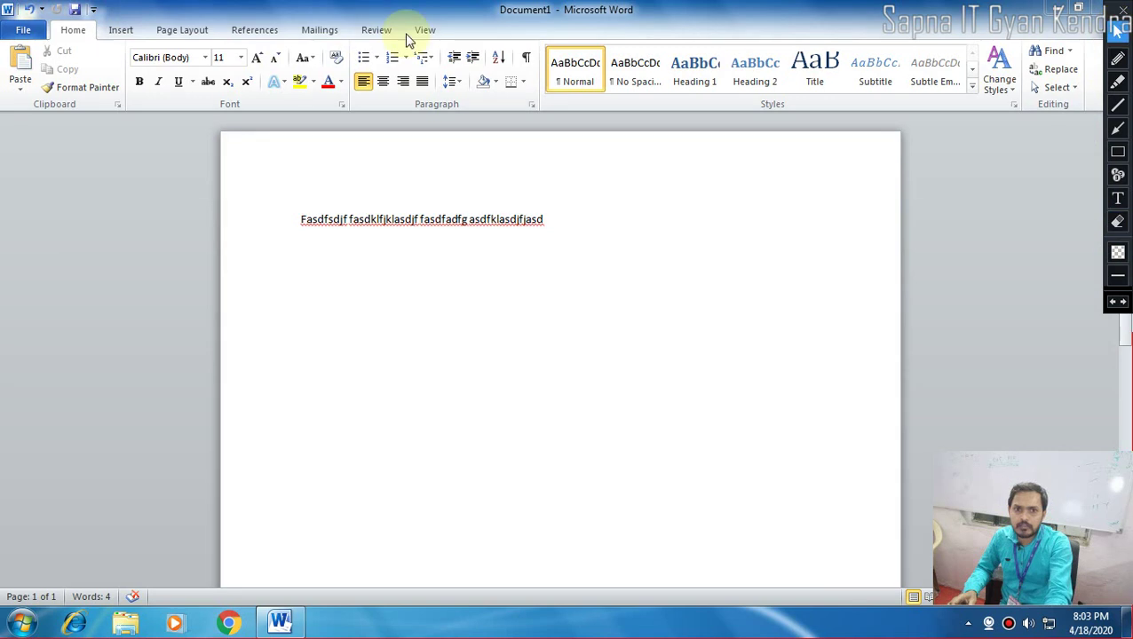
Show the Quick Access Toolbar below the ribbon, and move it back above the ribbon.
left_click(92, 10)
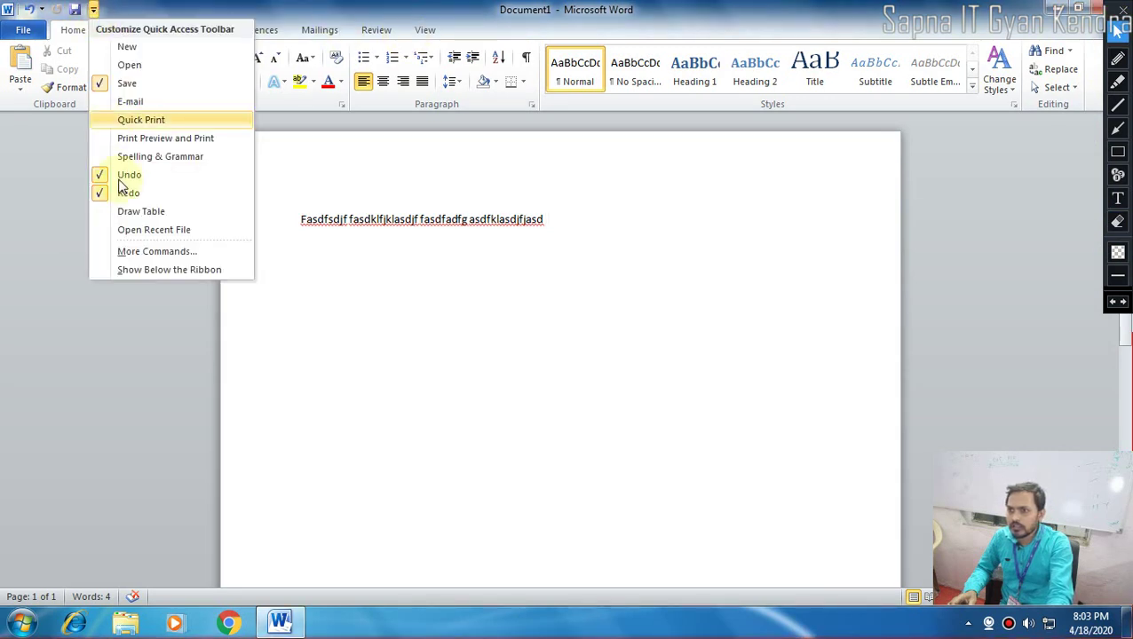
left_click(151, 269)
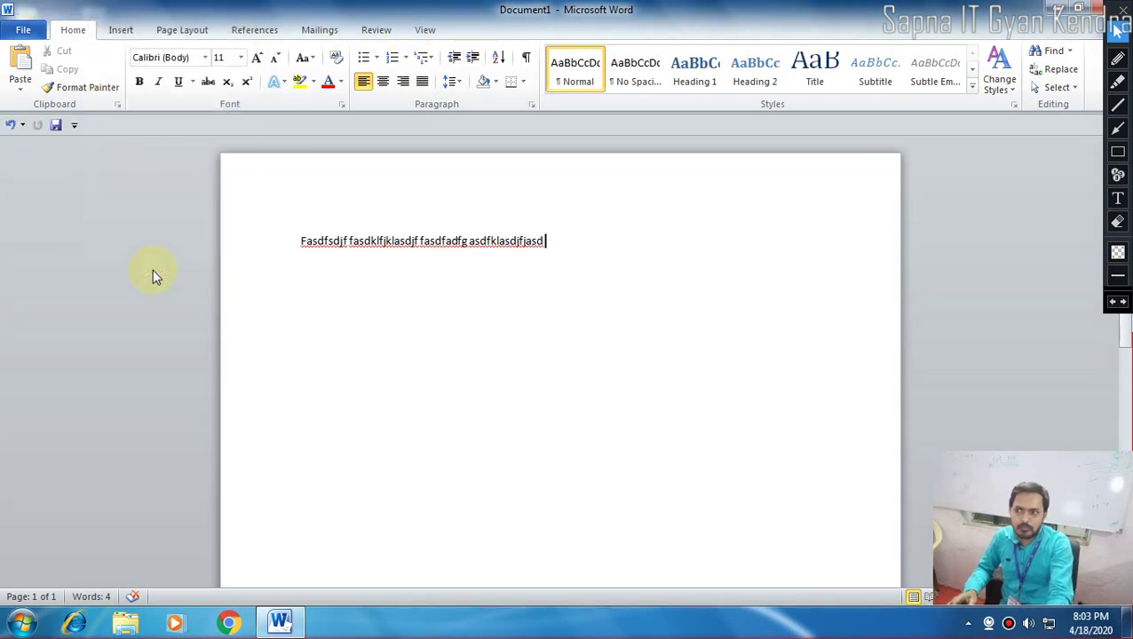
left_click(76, 126)
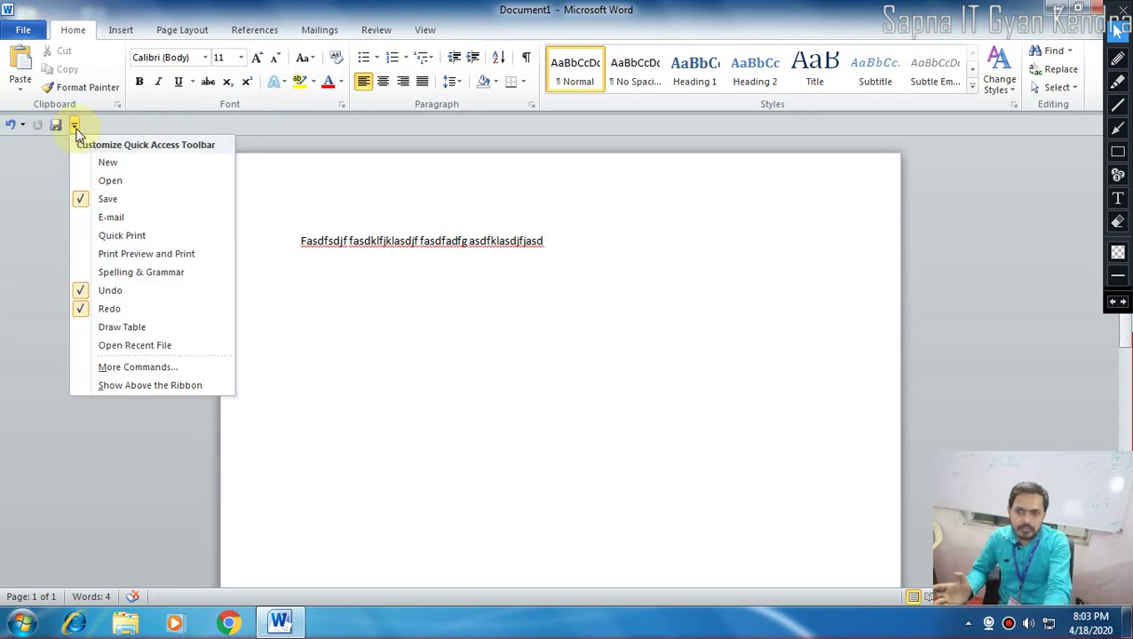
left_click(160, 387)
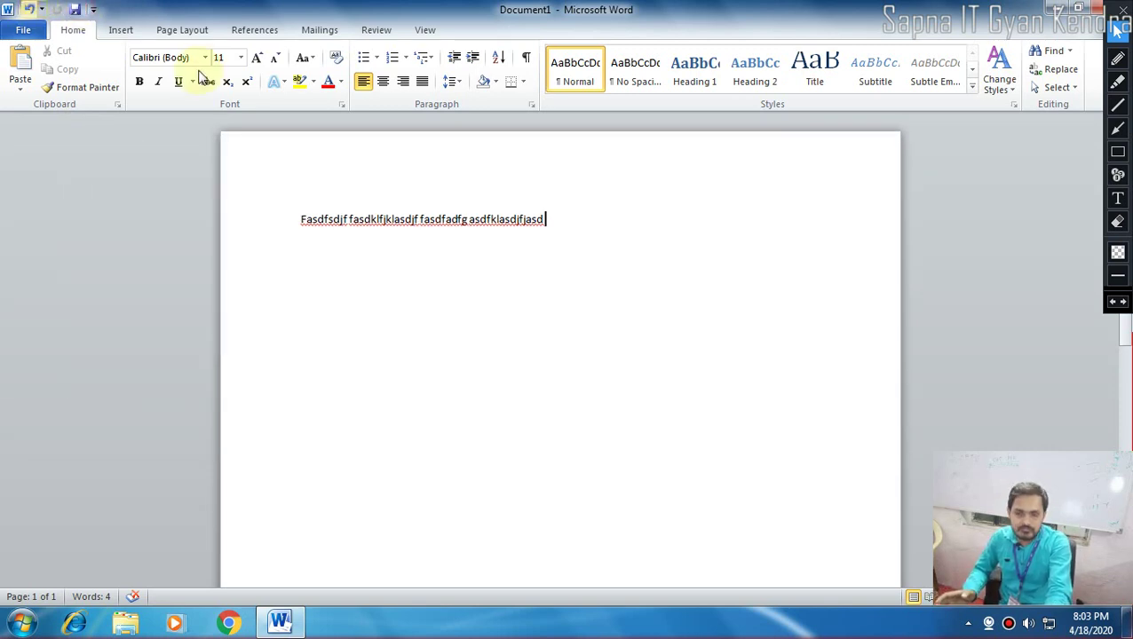
Delete the whole line of sample typing from the document.
left_click(491, 271)
left_click(562, 226)
triple_click(313, 229)
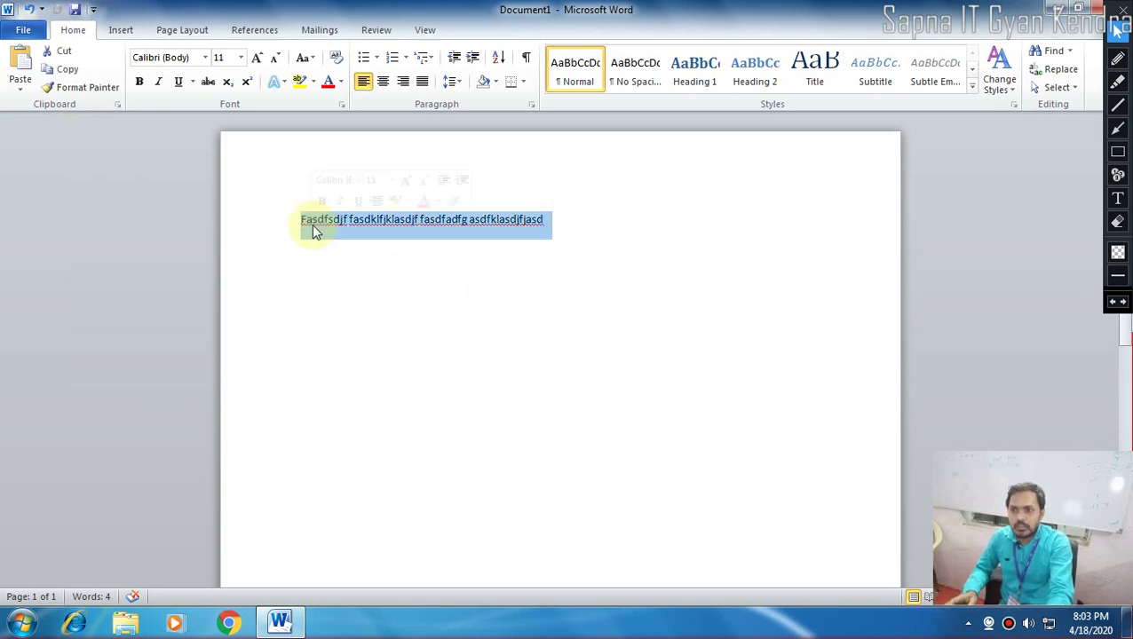
key("Delete")
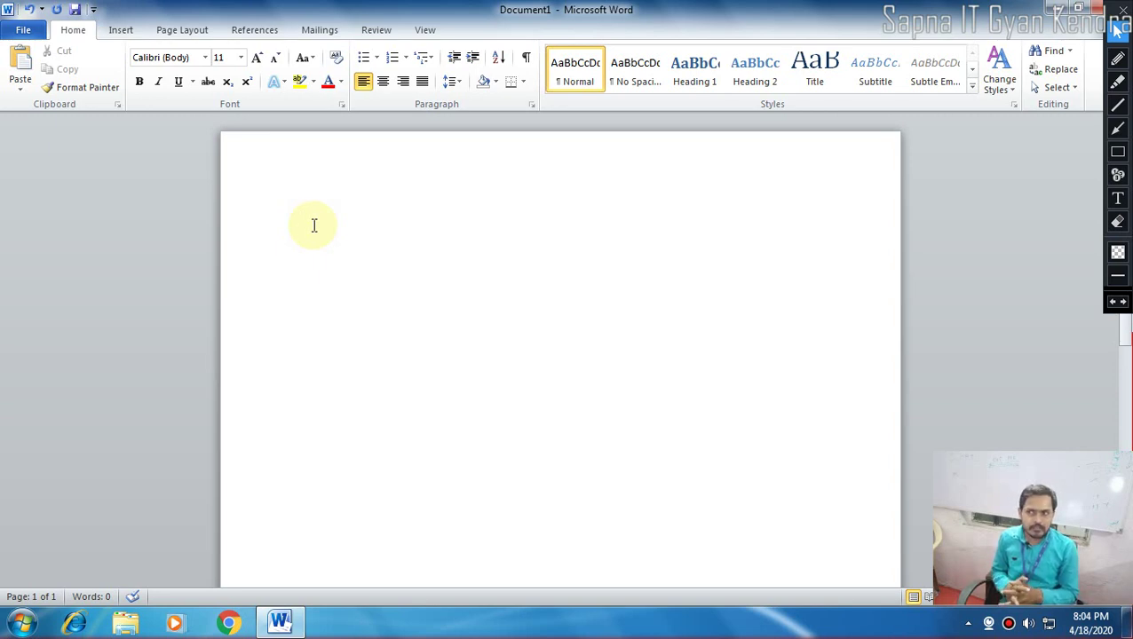
Exit Word through the File area without saving Document1, and relaunch it by running winword.
left_click(23, 30)
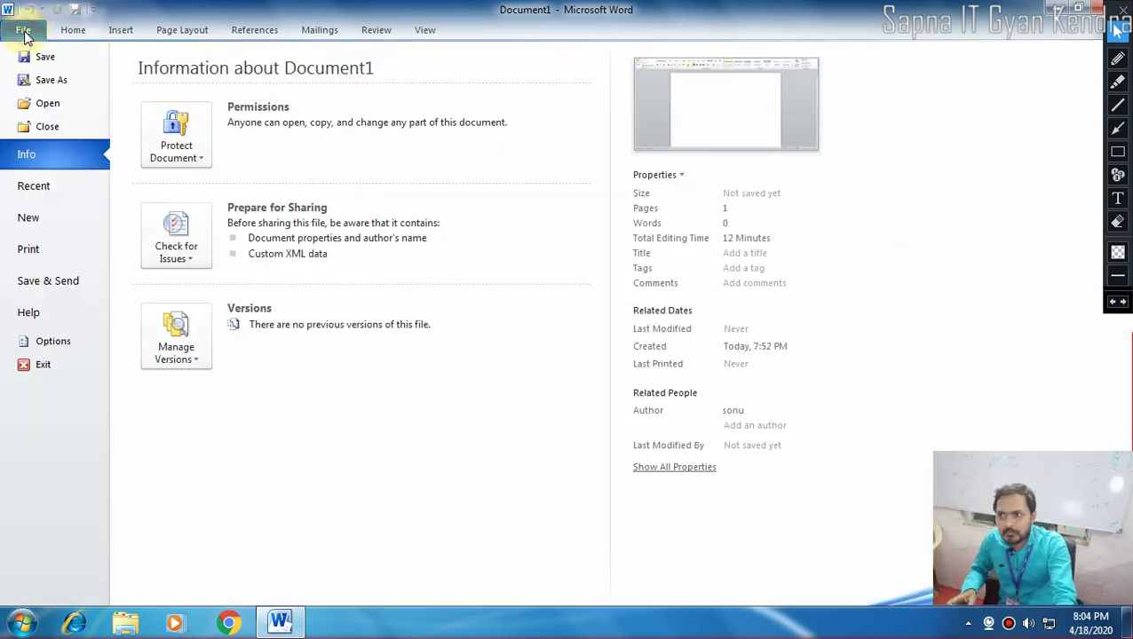
left_click(24, 32)
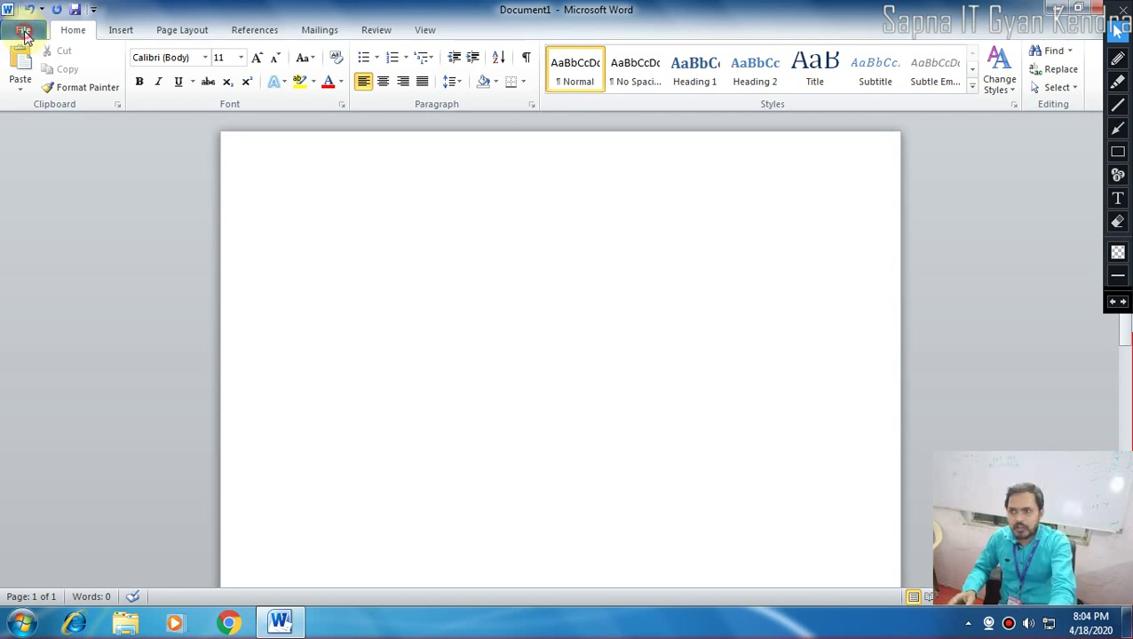
left_click(24, 31)
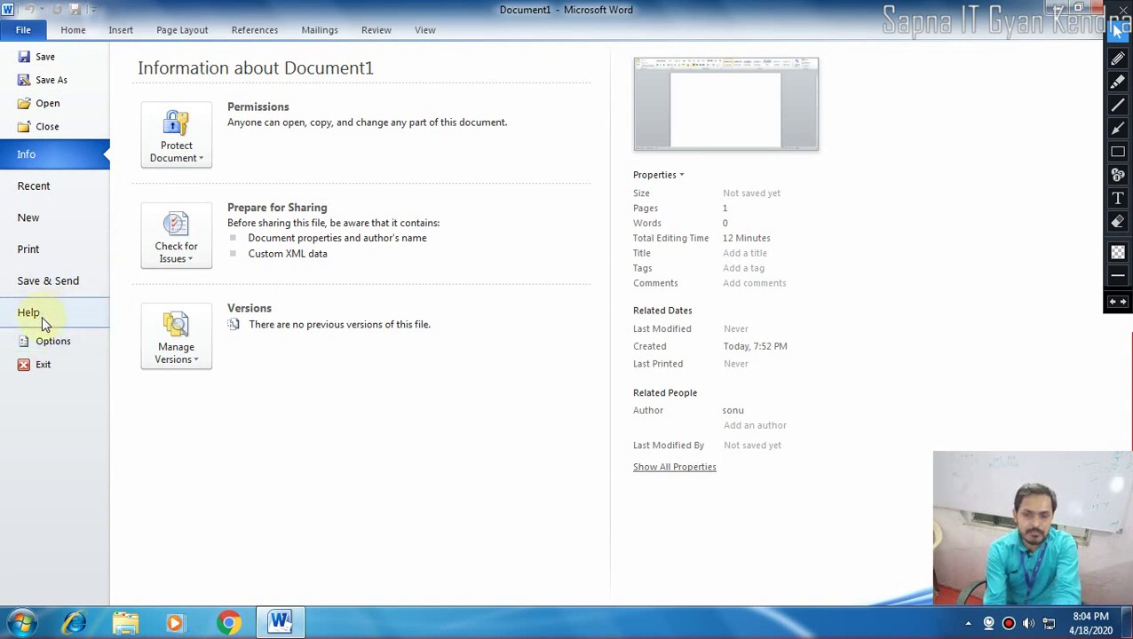
left_click(49, 373)
left_click(562, 343)
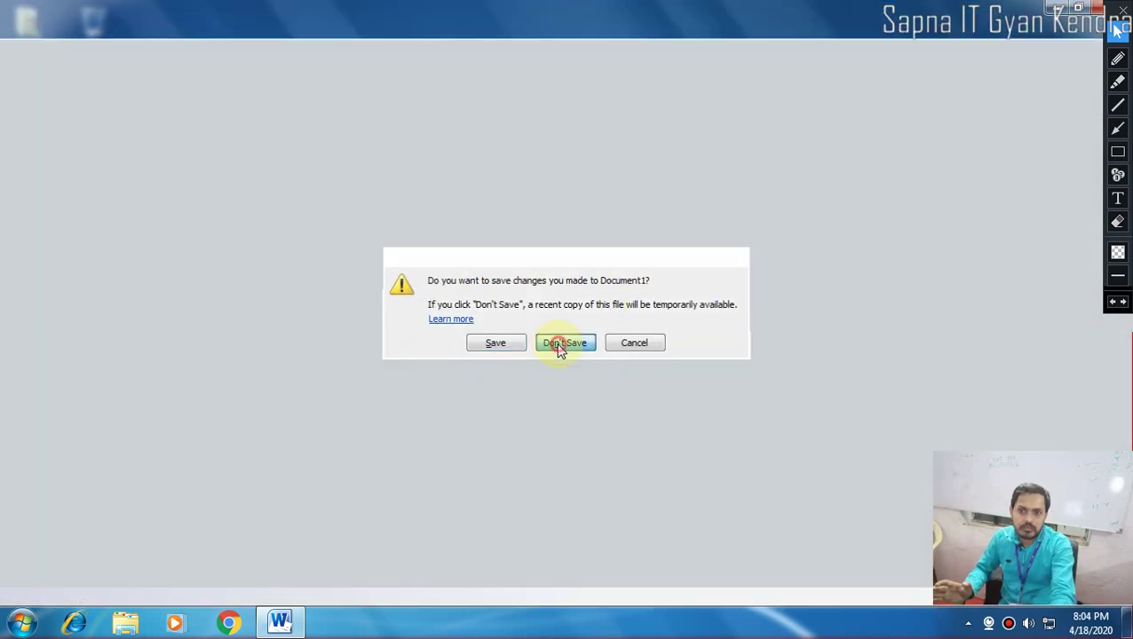
key("super+r")
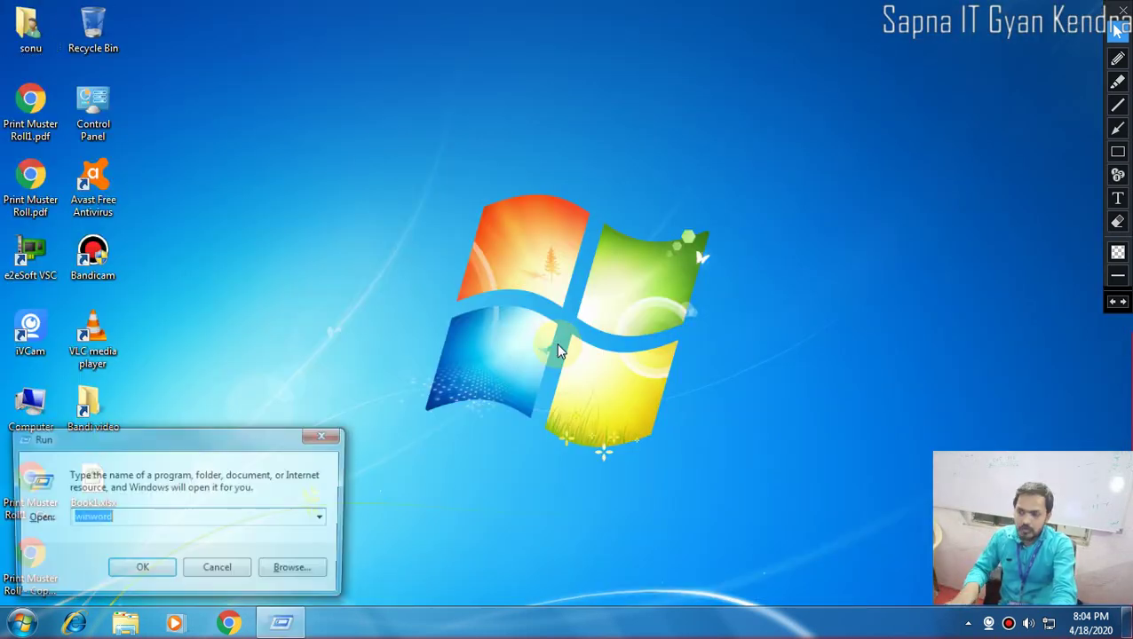
key("Return")
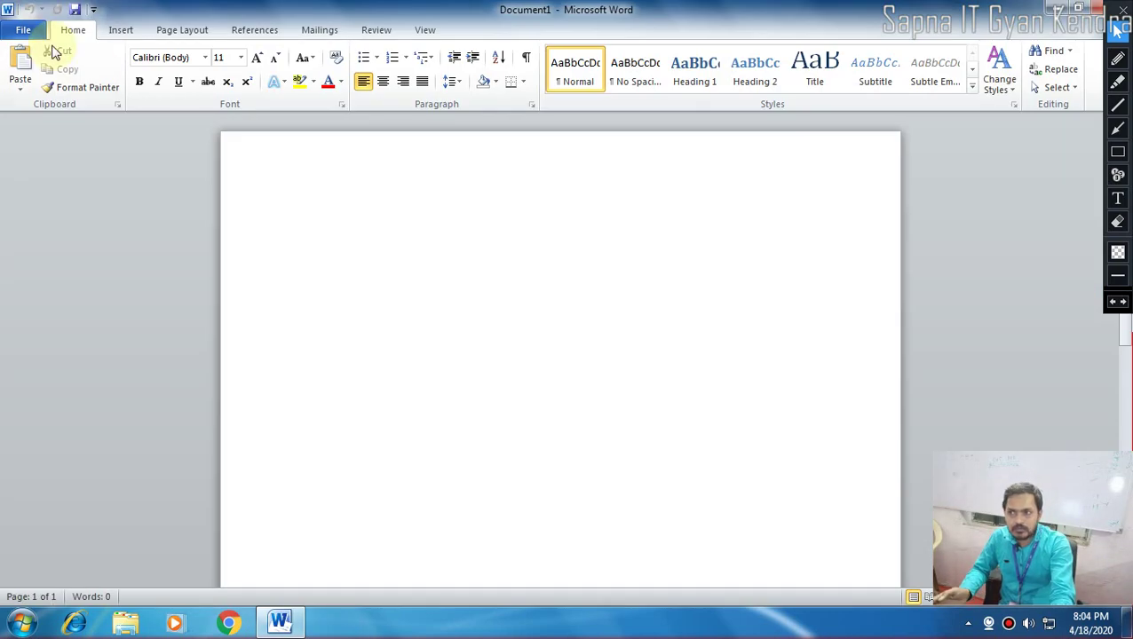
View the File area's commands, including Exit and Save, and return to the blank document.
left_click(23, 30)
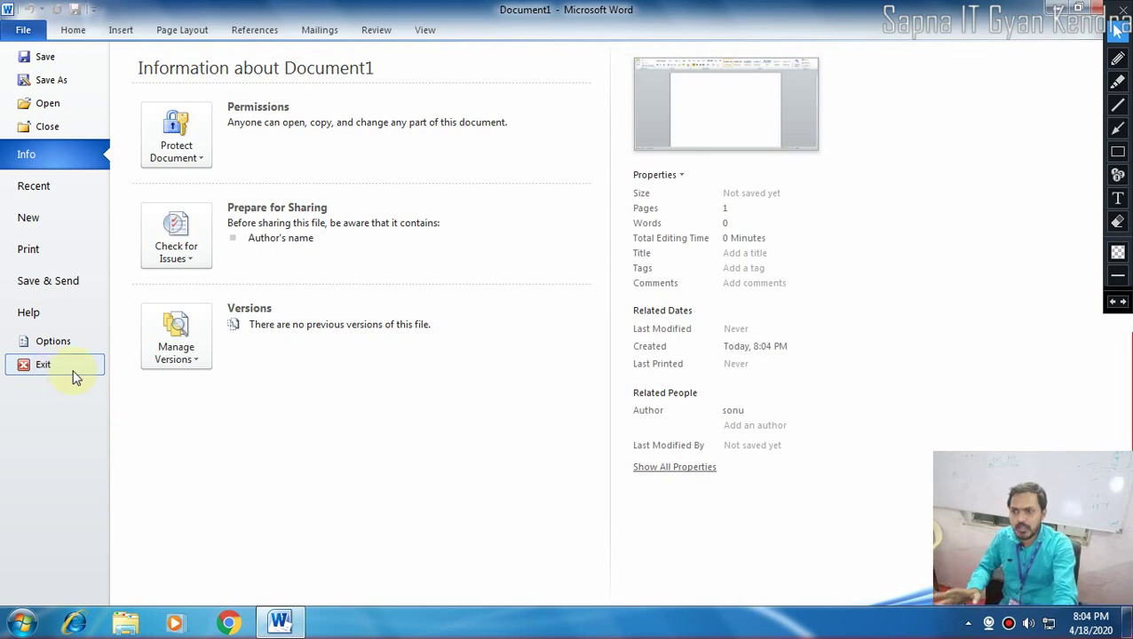
left_click(74, 38)
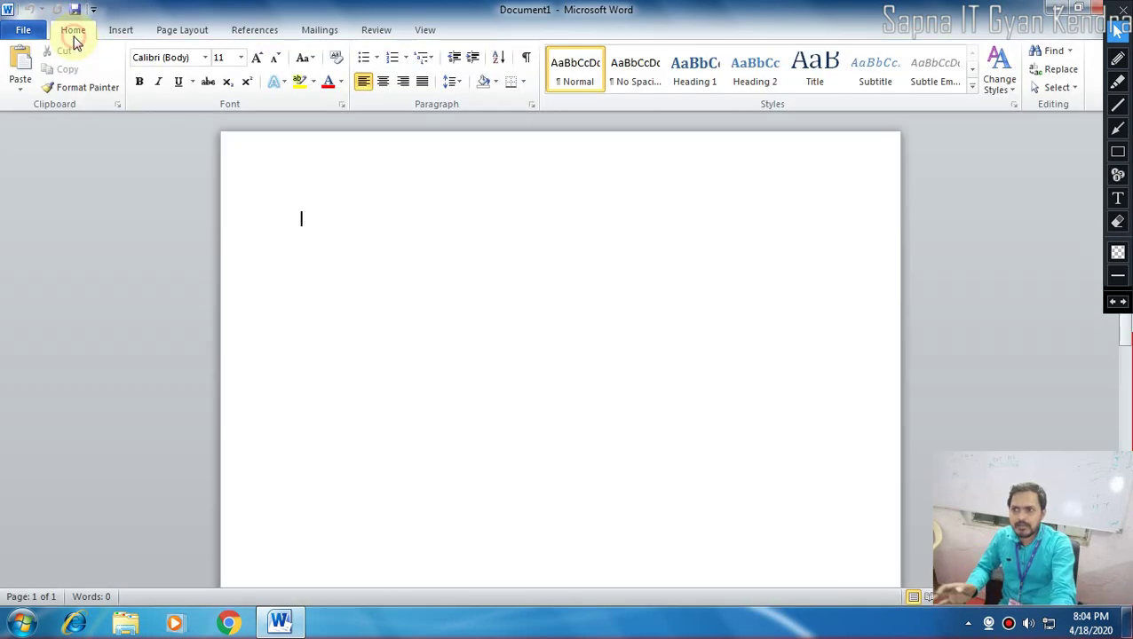
left_click(23, 30)
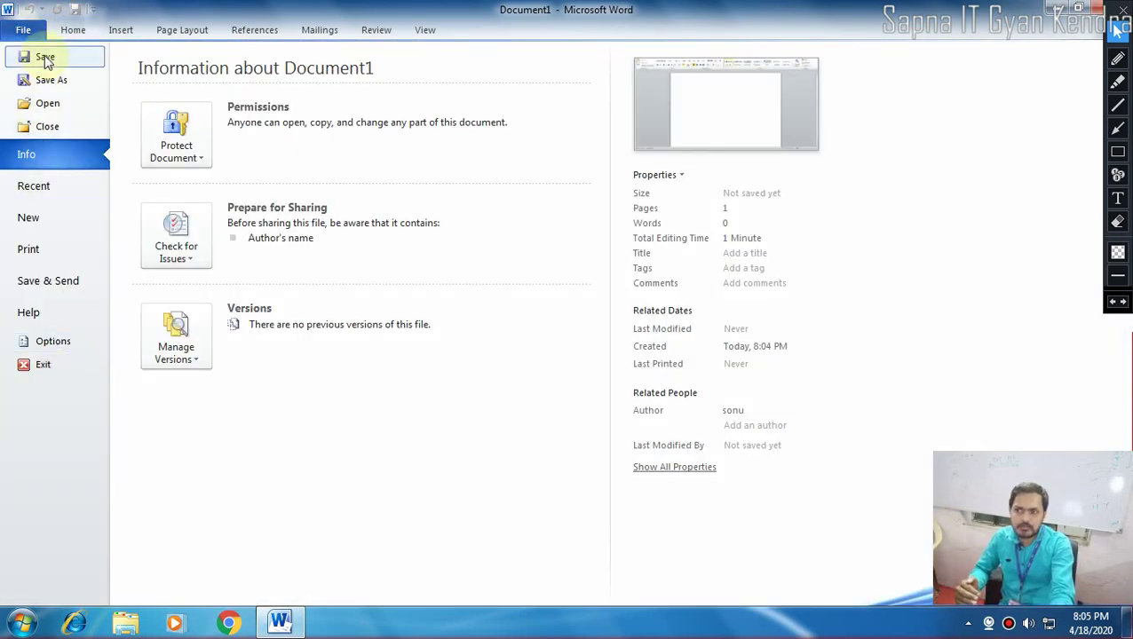
left_click(69, 29)
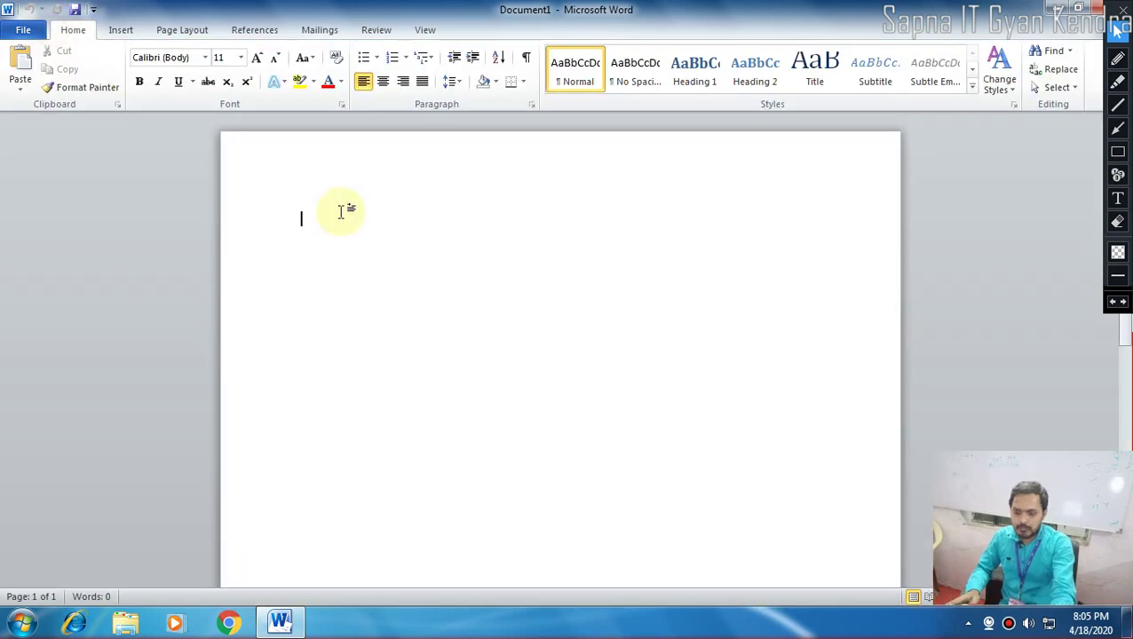
Insert three paragraphs of sample text with the =rand() function.
type("=")
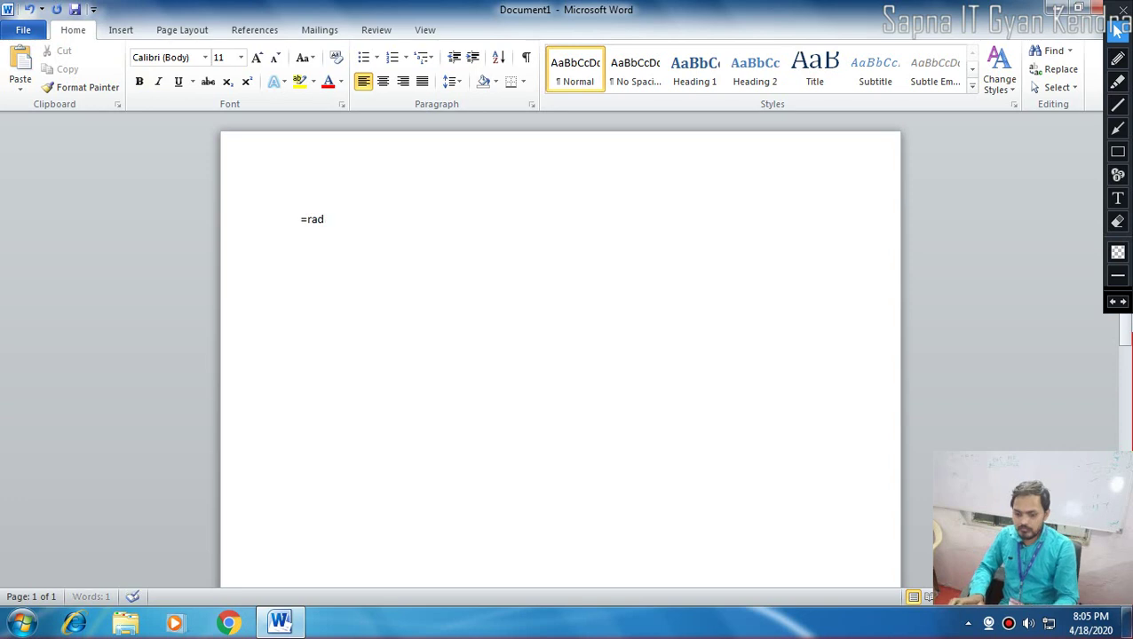
type("rand")
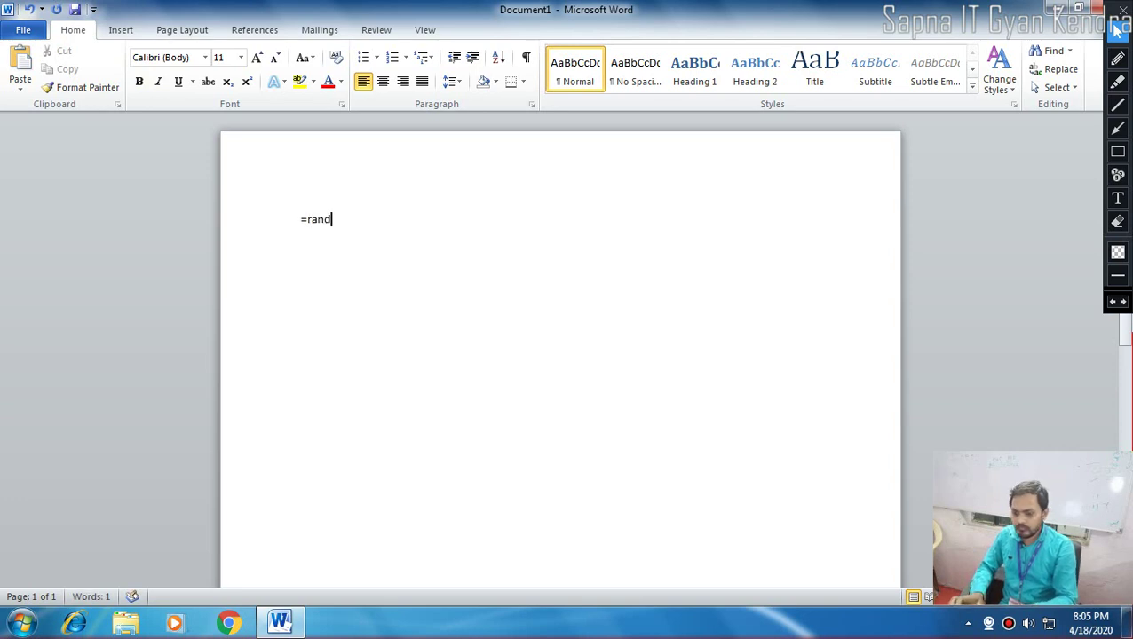
type("()")
key("Return")
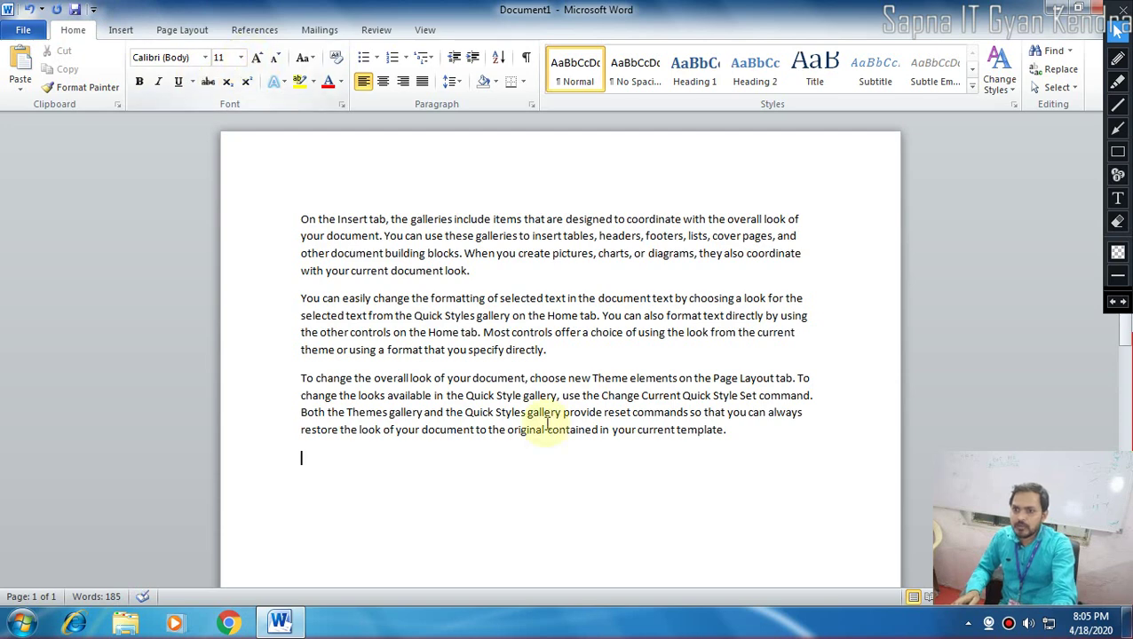
Try font sizes 18 and 20 on the three sample paragraphs, and settle on size 14.
left_click_drag(751, 427, 244, 210)
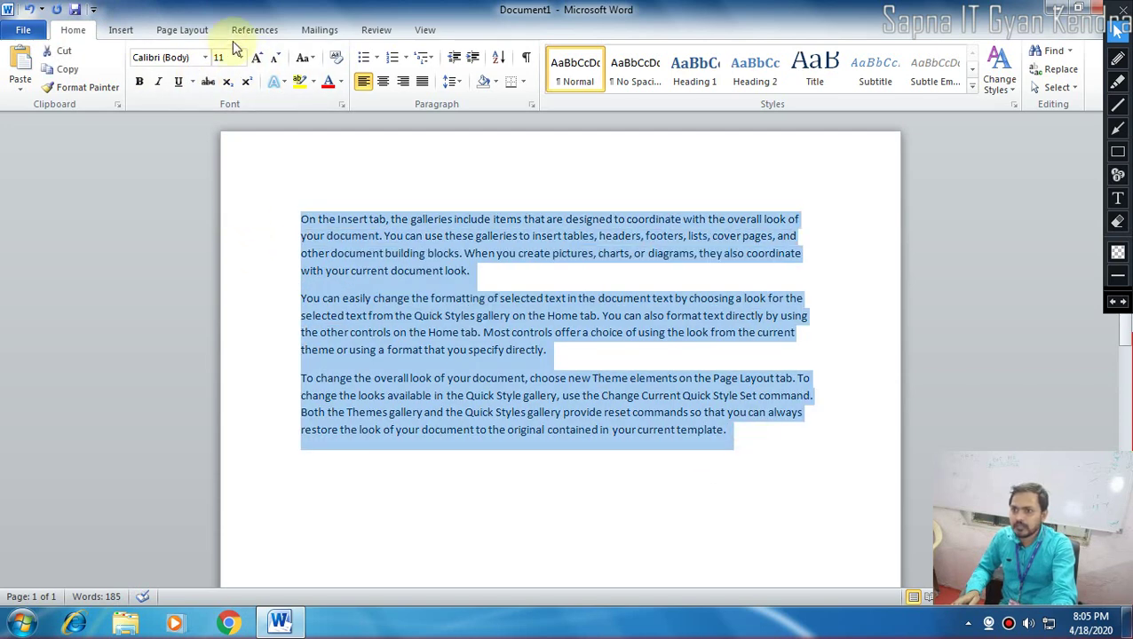
left_click(240, 57)
left_click(224, 180)
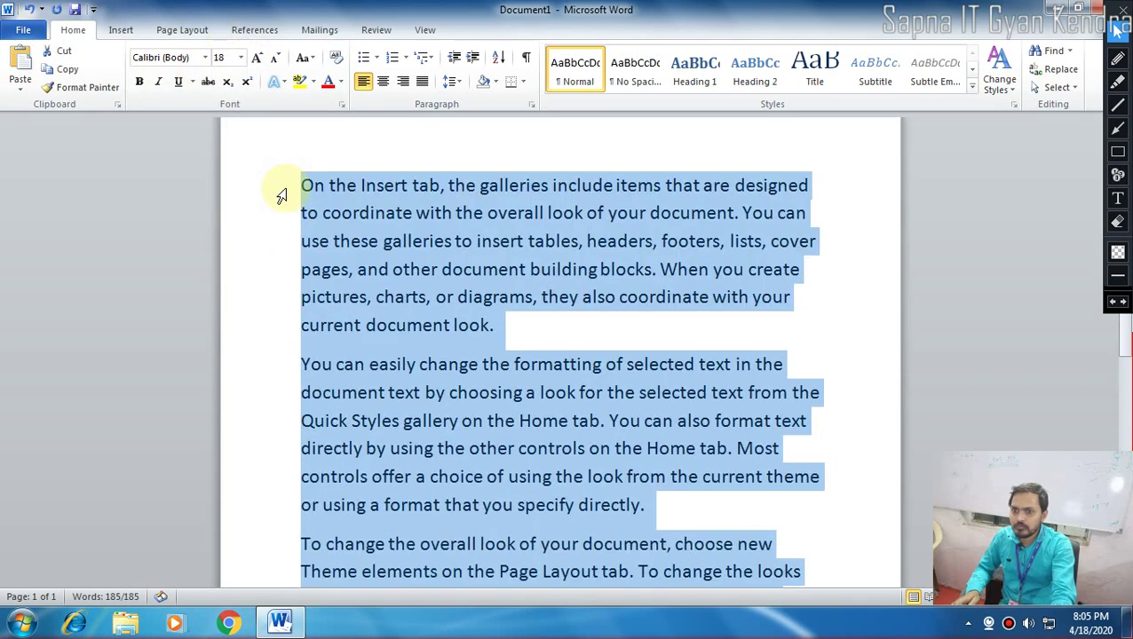
left_click(256, 57)
left_click(242, 58)
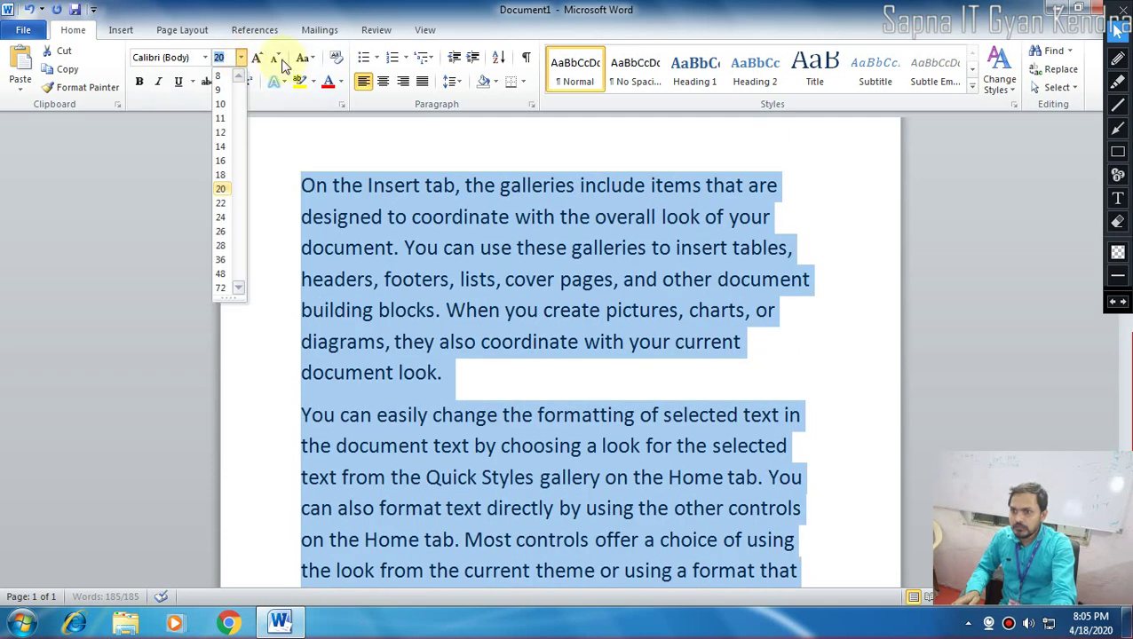
left_click(275, 58)
left_click(275, 58)
left_click(275, 59)
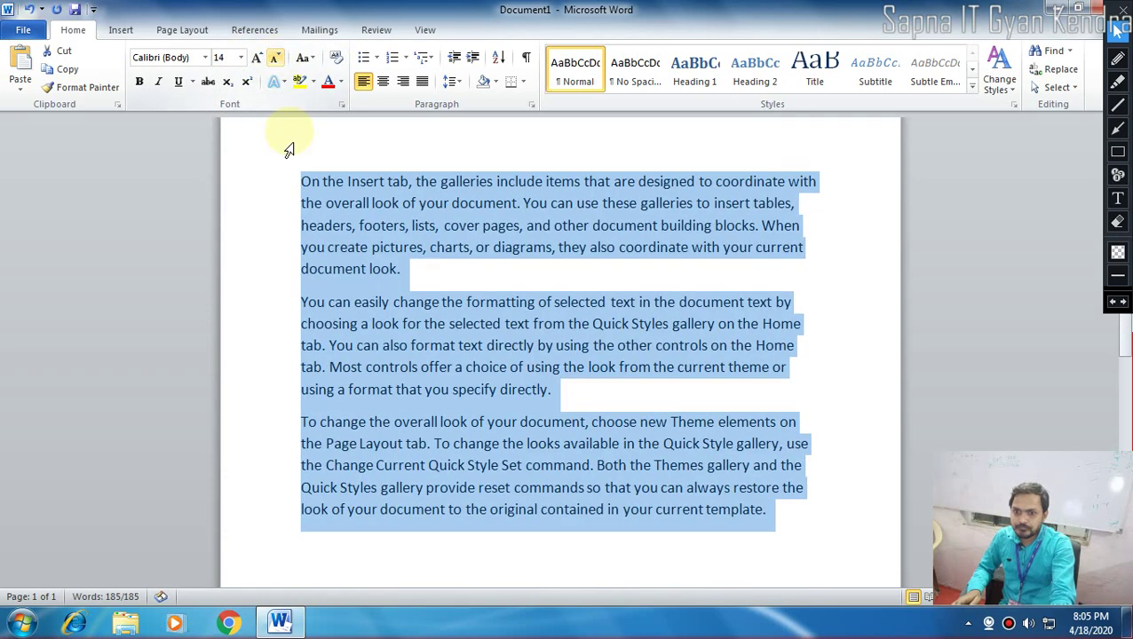
left_click(388, 268)
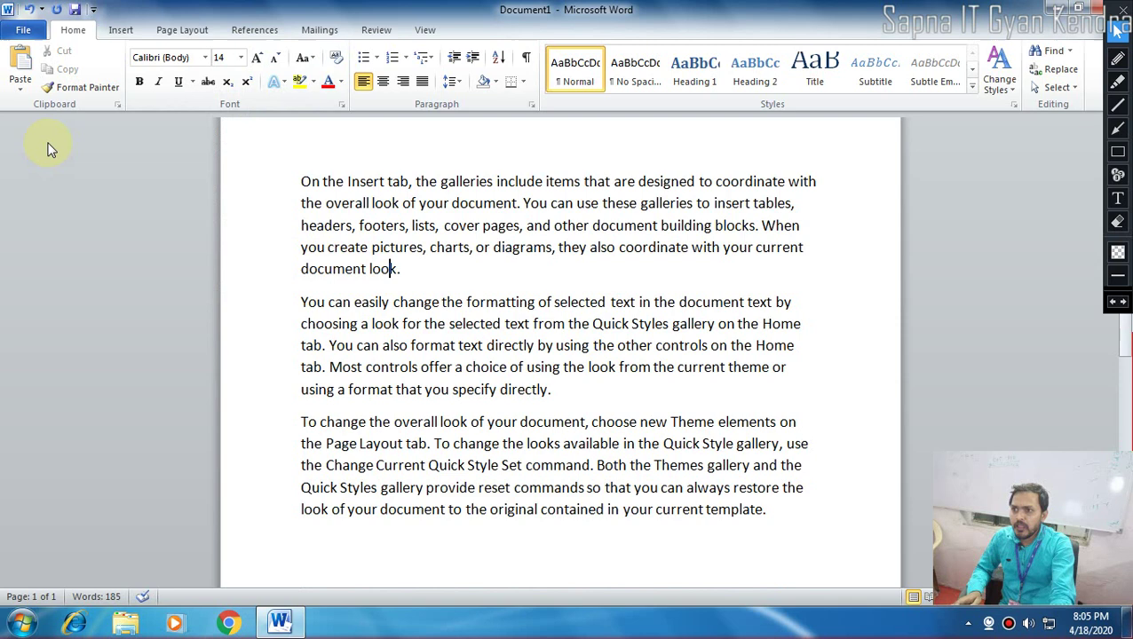
View the Save command in the File area, and examine the file name in the Save As dialog without saving.
left_click(23, 30)
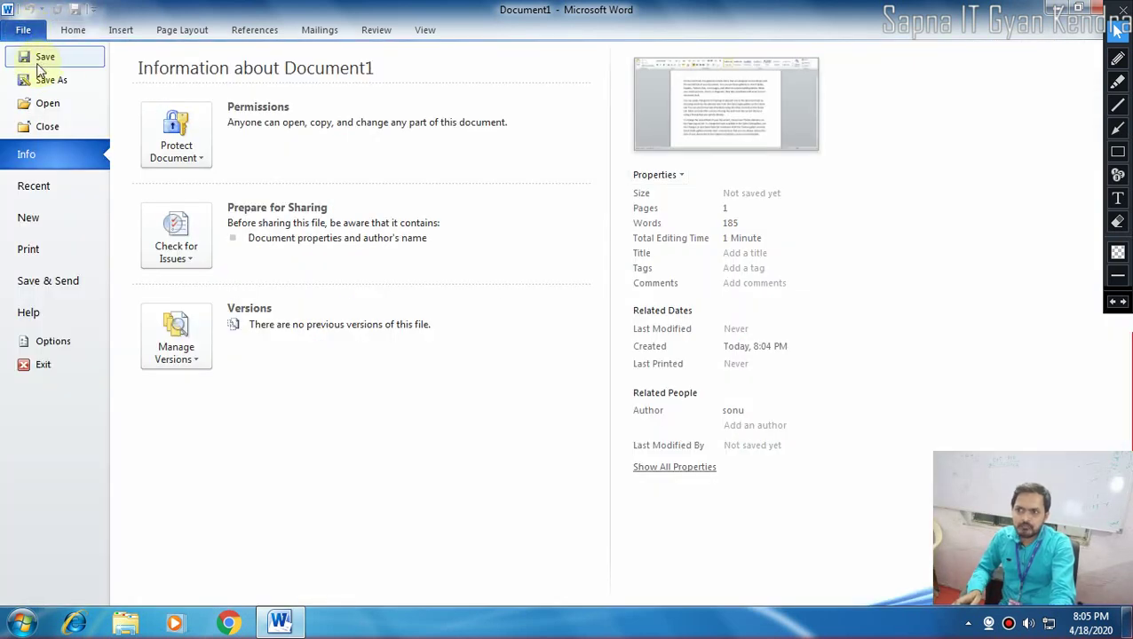
key("Escape")
key("ctrl+s")
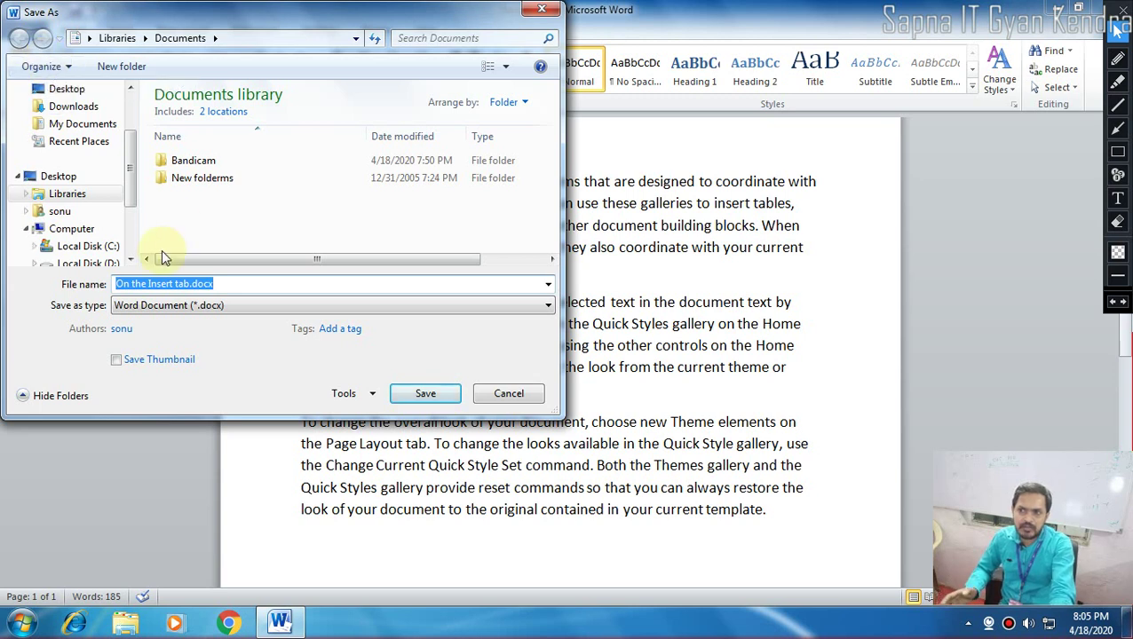
left_click(174, 284)
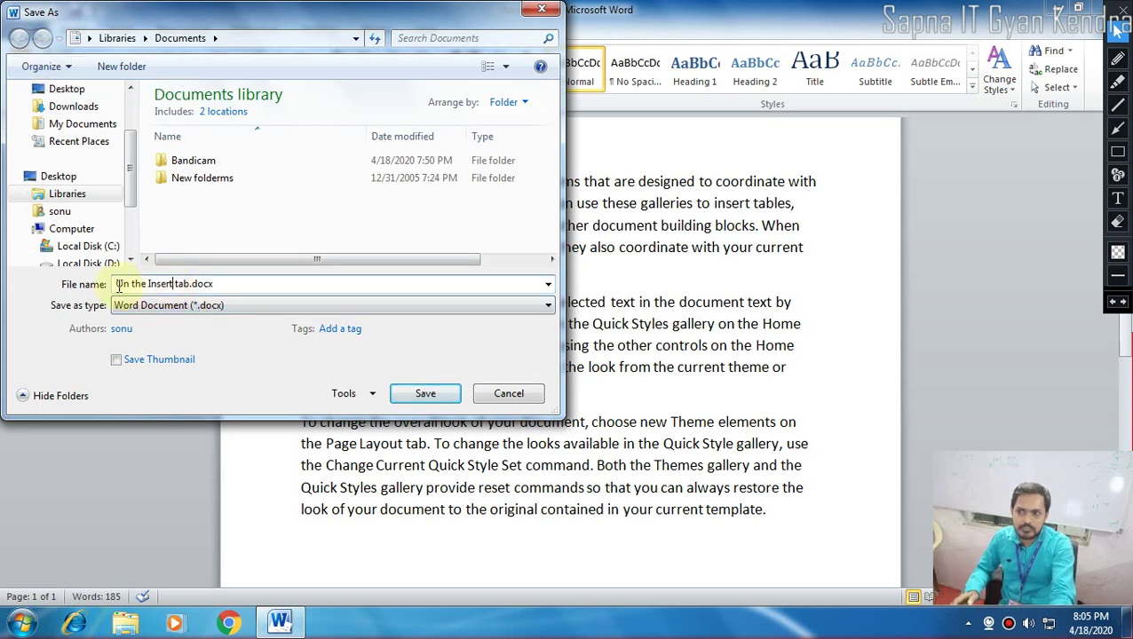
left_click_drag(118, 284, 475, 70)
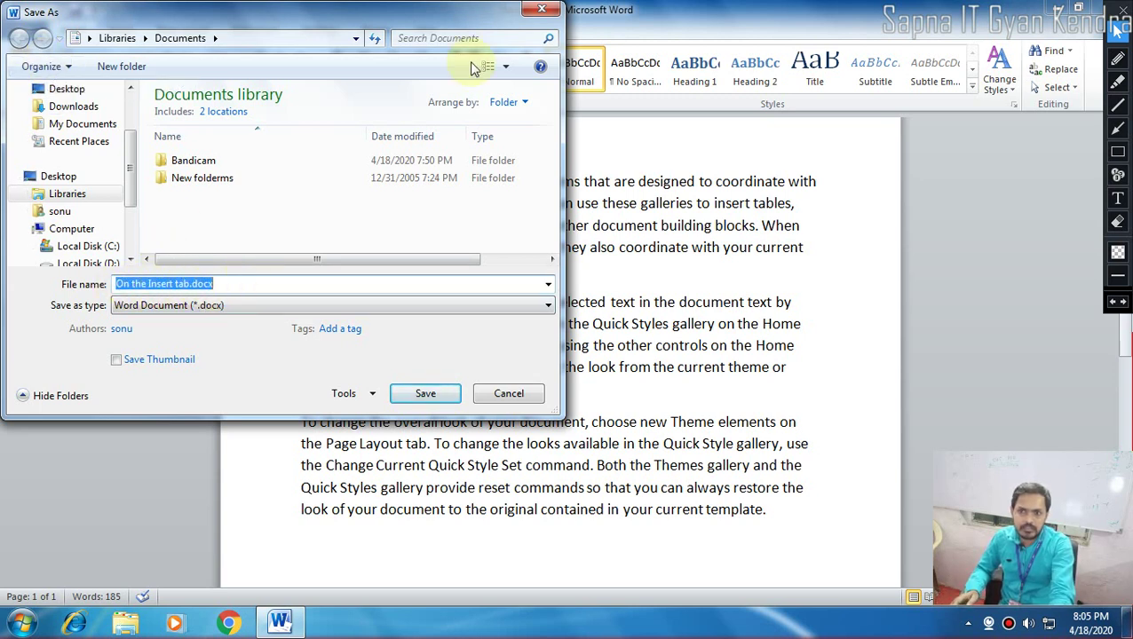
left_click(540, 9)
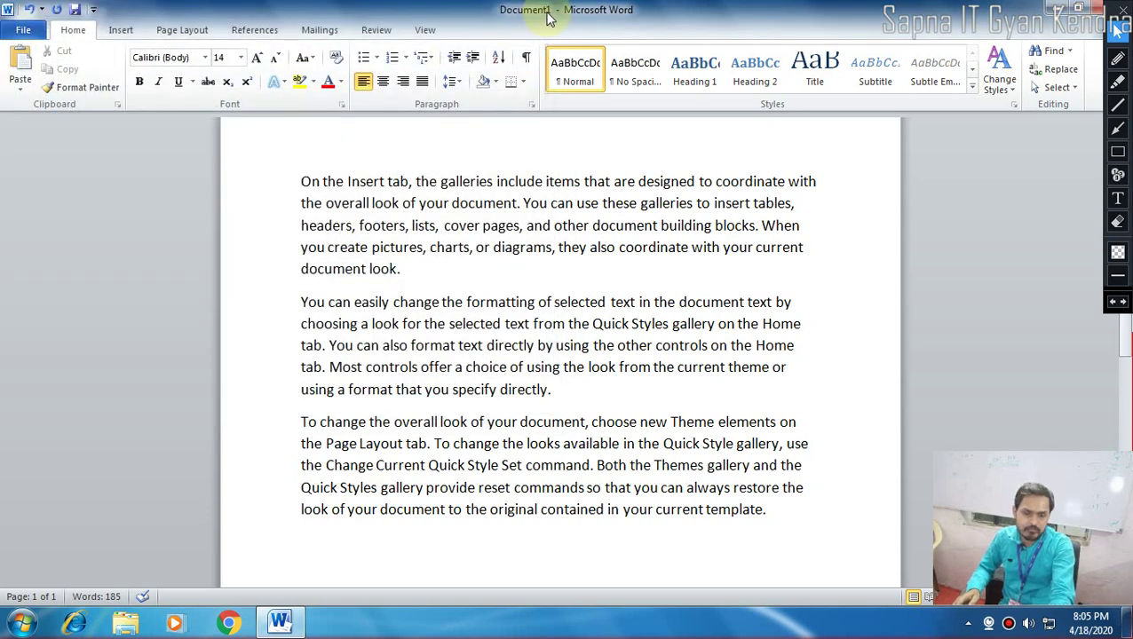
Save the sample-text document to the Desktop as "sapna it gk" in Word Document format.
left_click(23, 31)
left_click(32, 58)
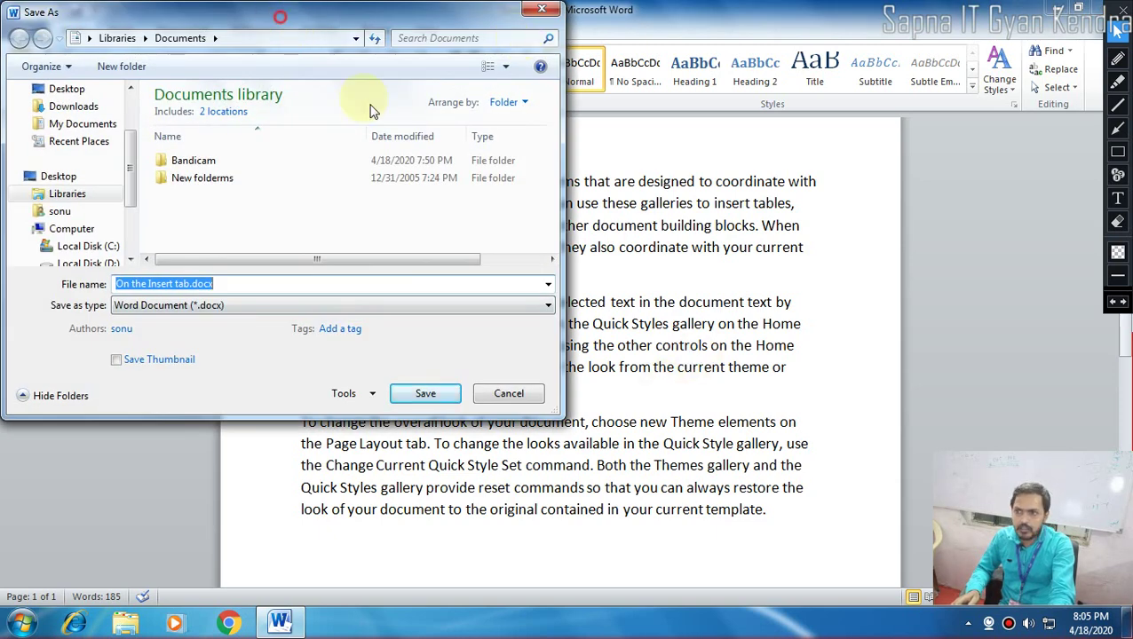
scroll(272, 299, "up", 2)
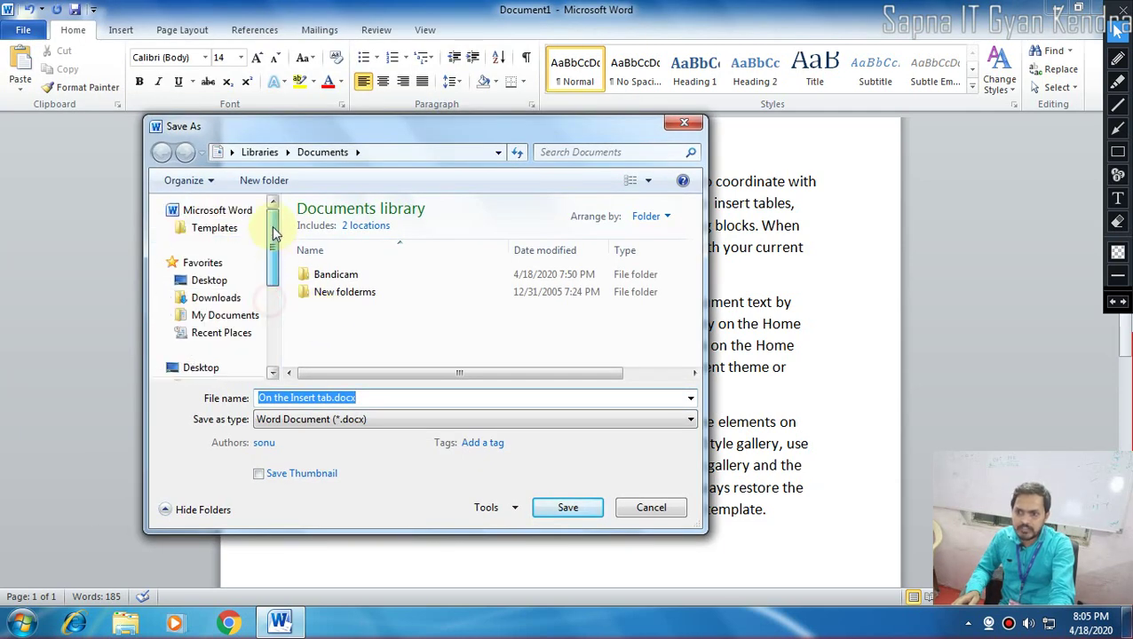
left_click(220, 289)
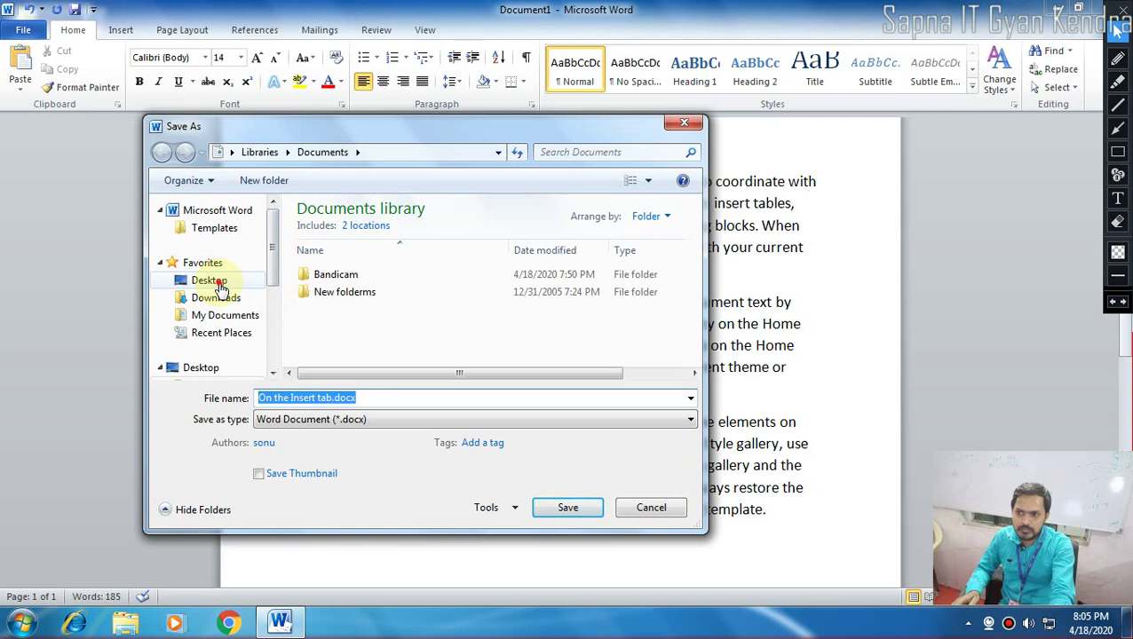
left_click(360, 398)
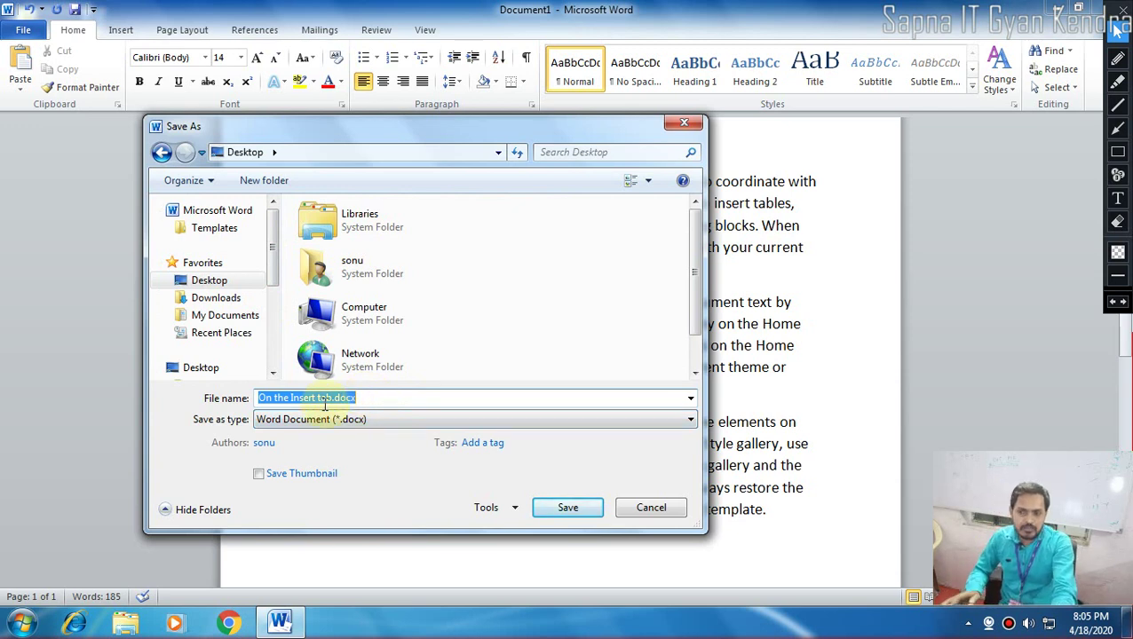
left_click(265, 399)
left_click_drag(259, 399, 376, 402)
left_click(366, 398)
left_click(255, 398)
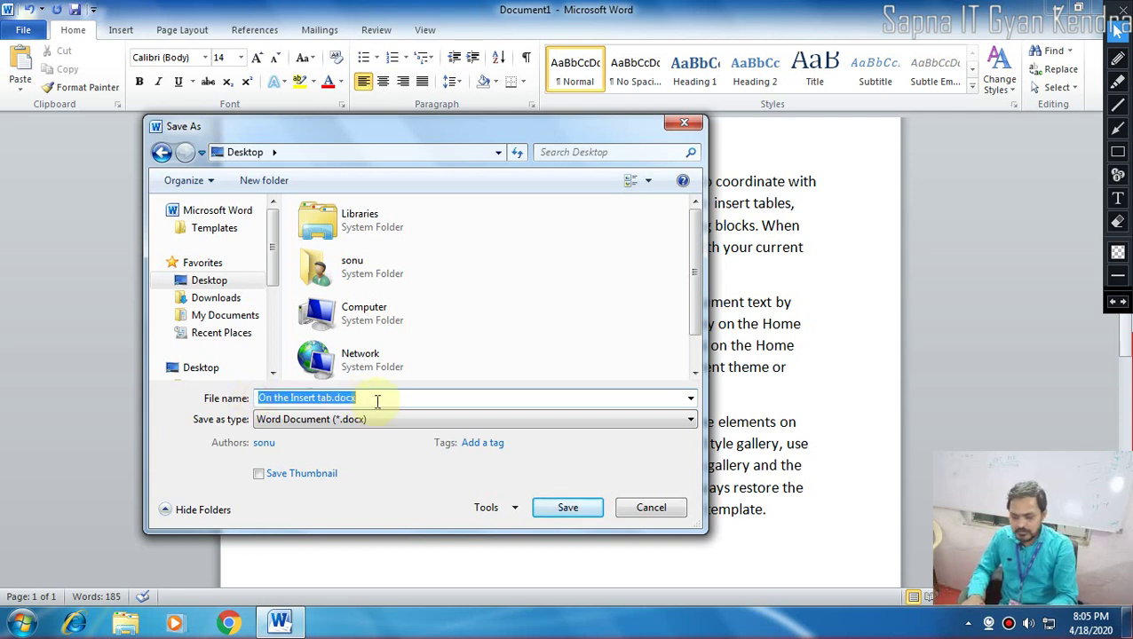
type("san")
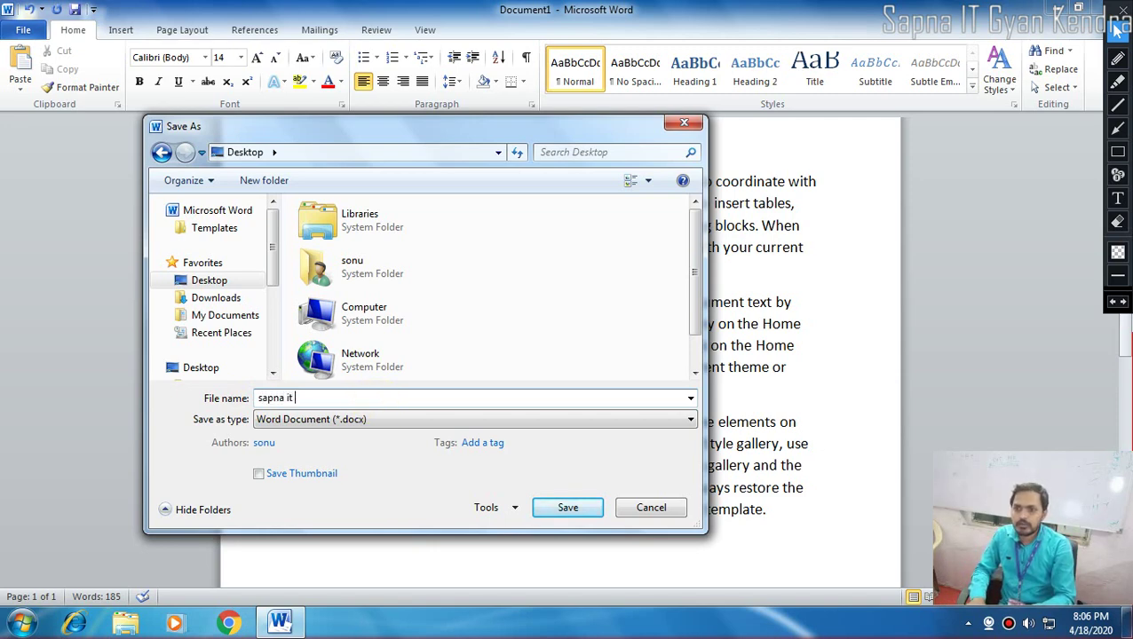
key("Return")
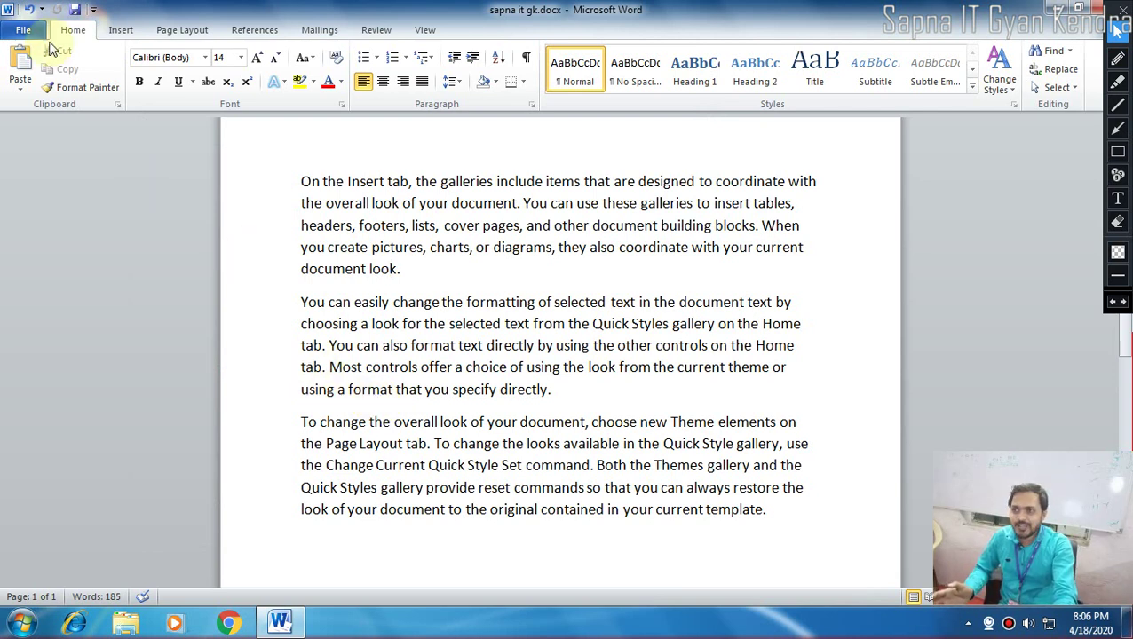
View the saved document's information, minimize it, and try to delete "sapna it gk.docx" from the desktop while it is open.
left_click(27, 30)
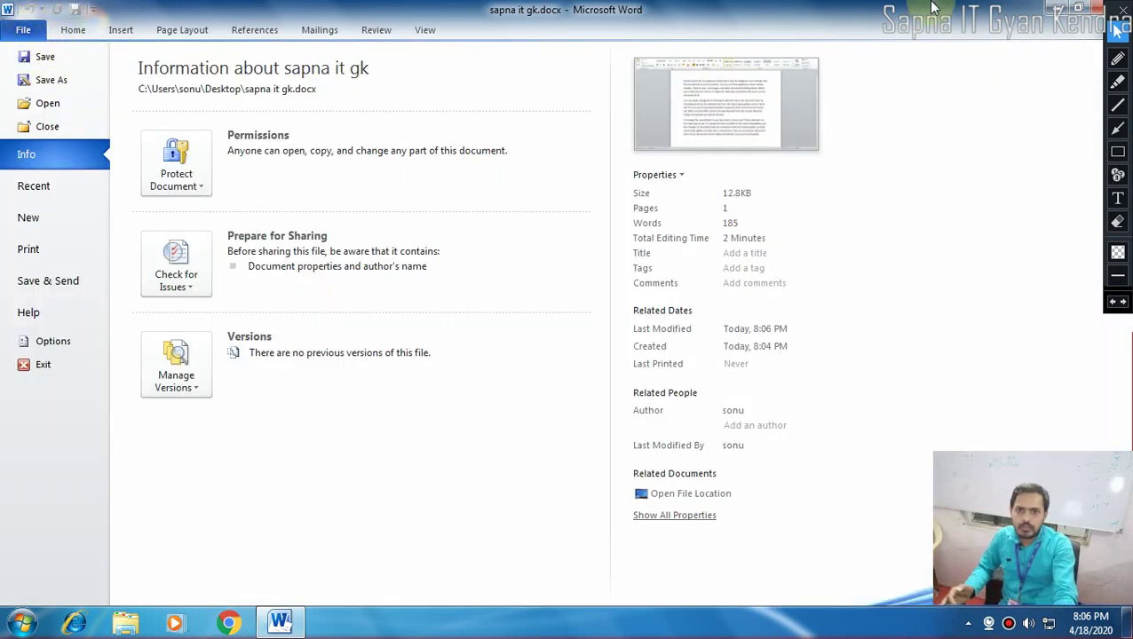
left_click(1053, 10)
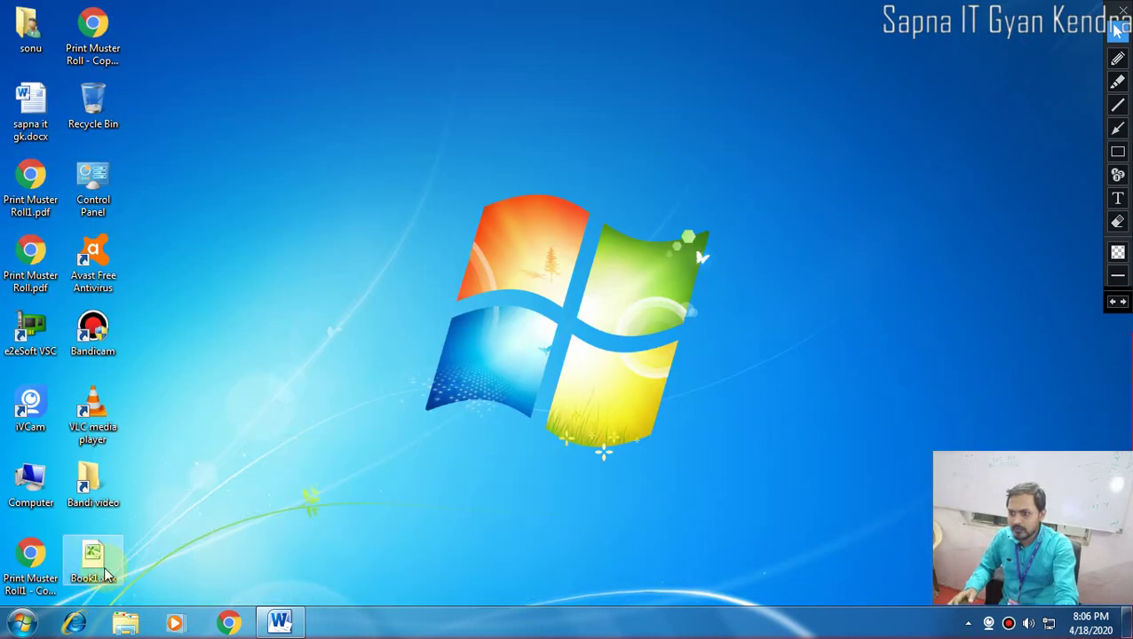
left_click(221, 456)
left_click(34, 124)
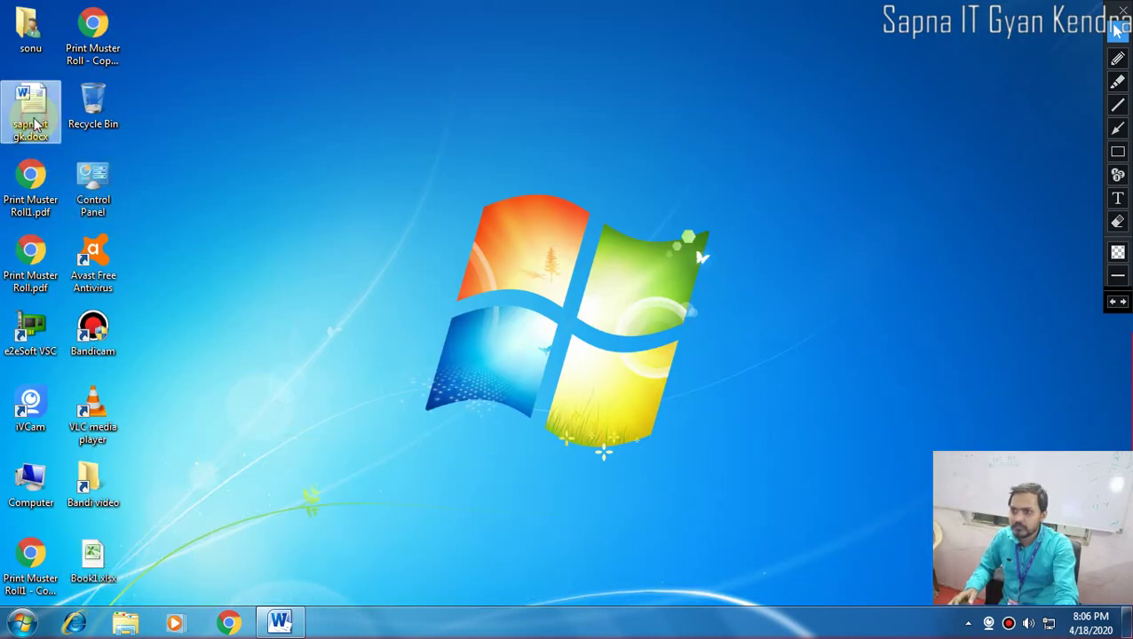
key("Delete")
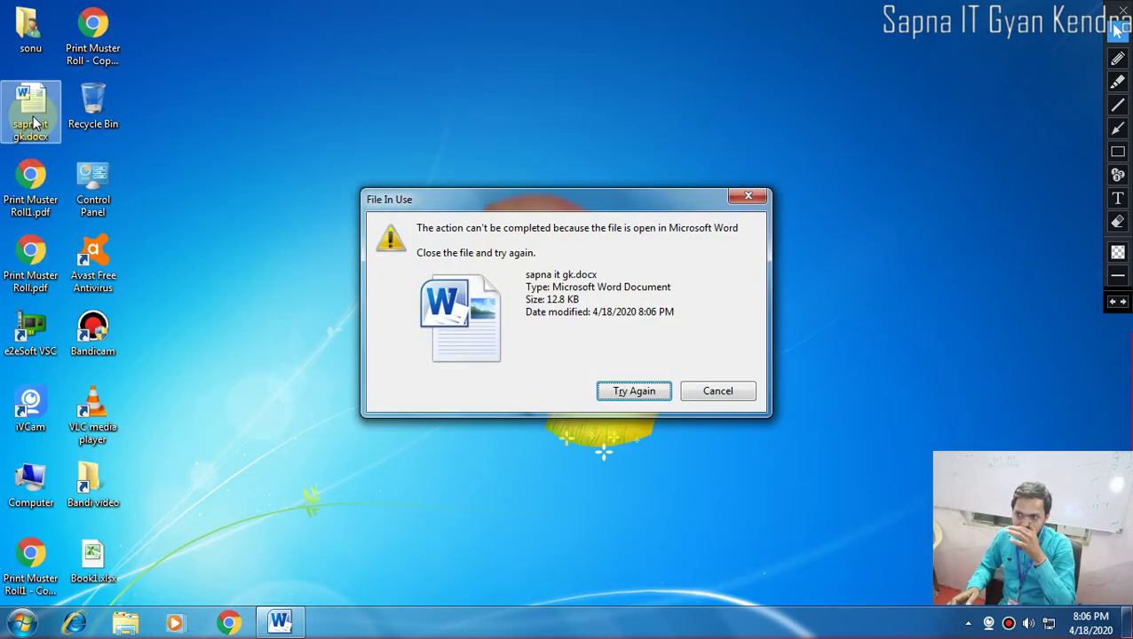
left_click(725, 394)
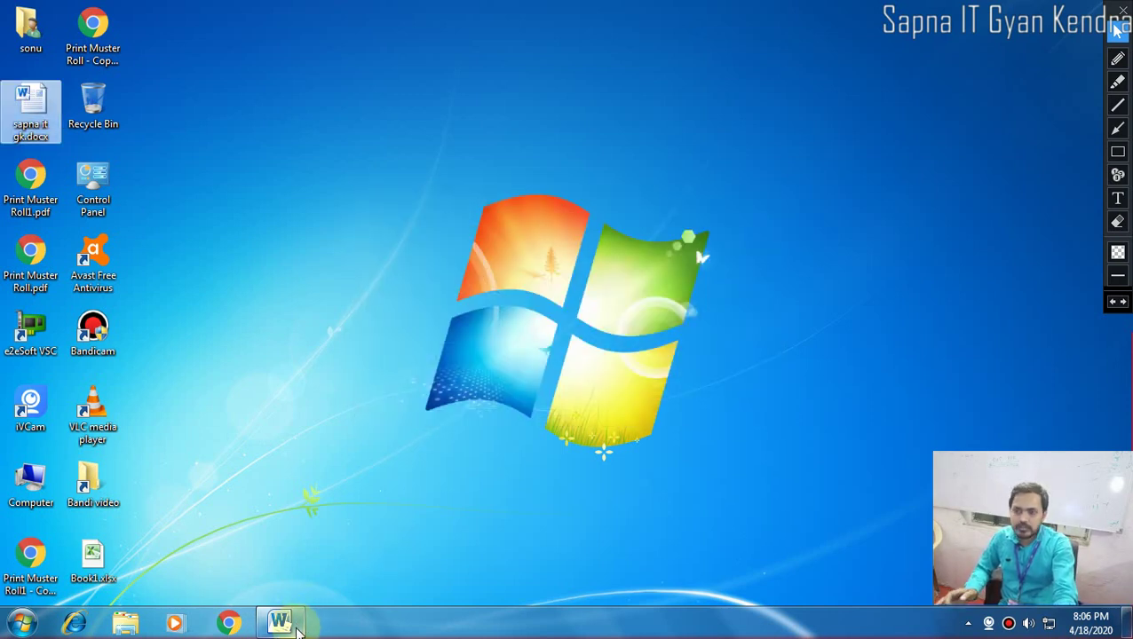
Close the open document and delete "sapna it gk.docx" from the desktop.
left_click(296, 625)
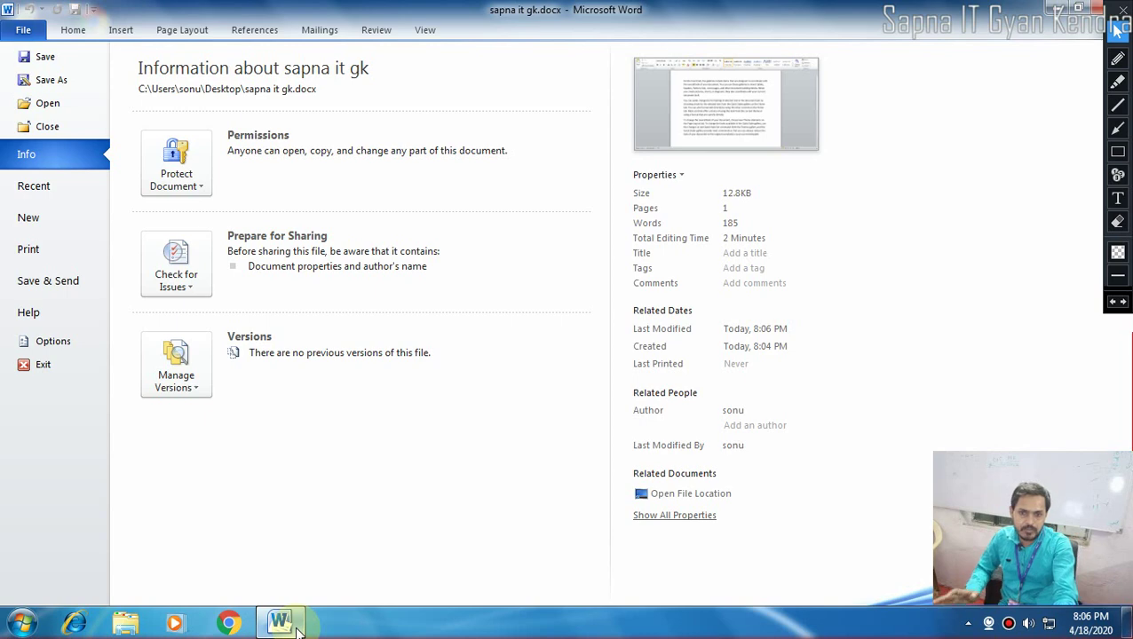
left_click(1096, 8)
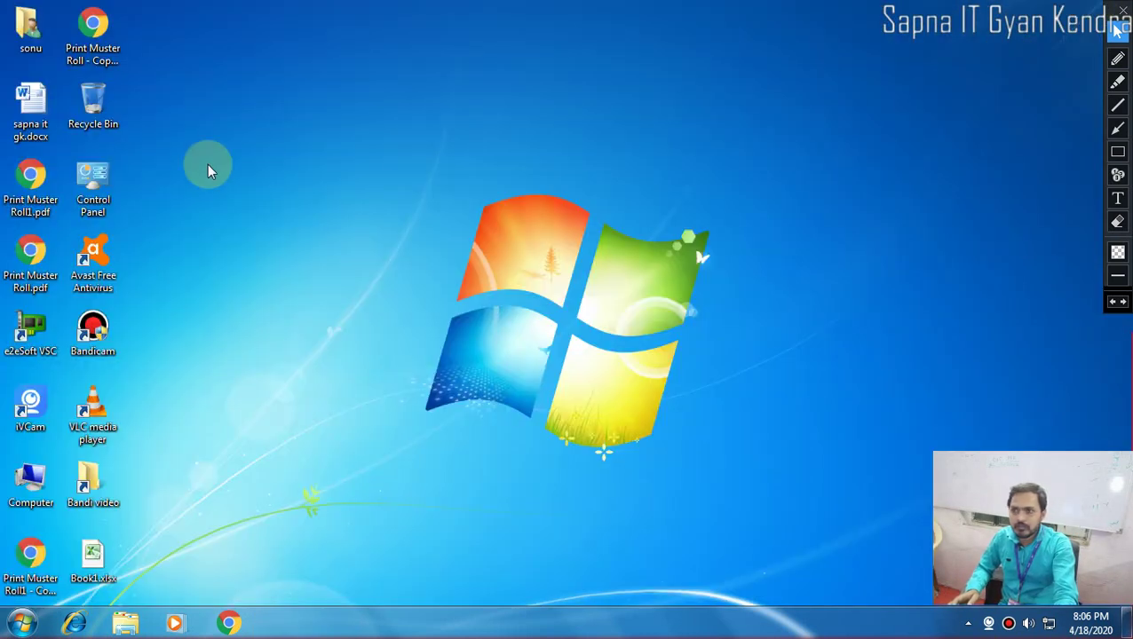
left_click(38, 120)
key("Delete")
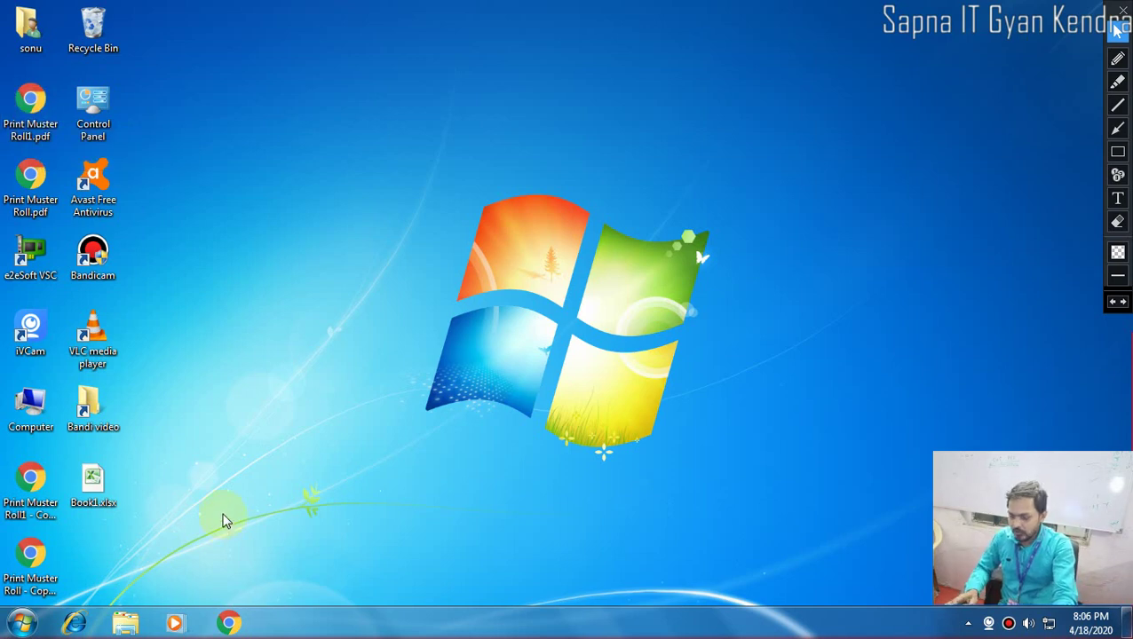
Launch Word with a new blank document through Run, and insert sample text with the =rand() function.
key("super+r")
key("Return")
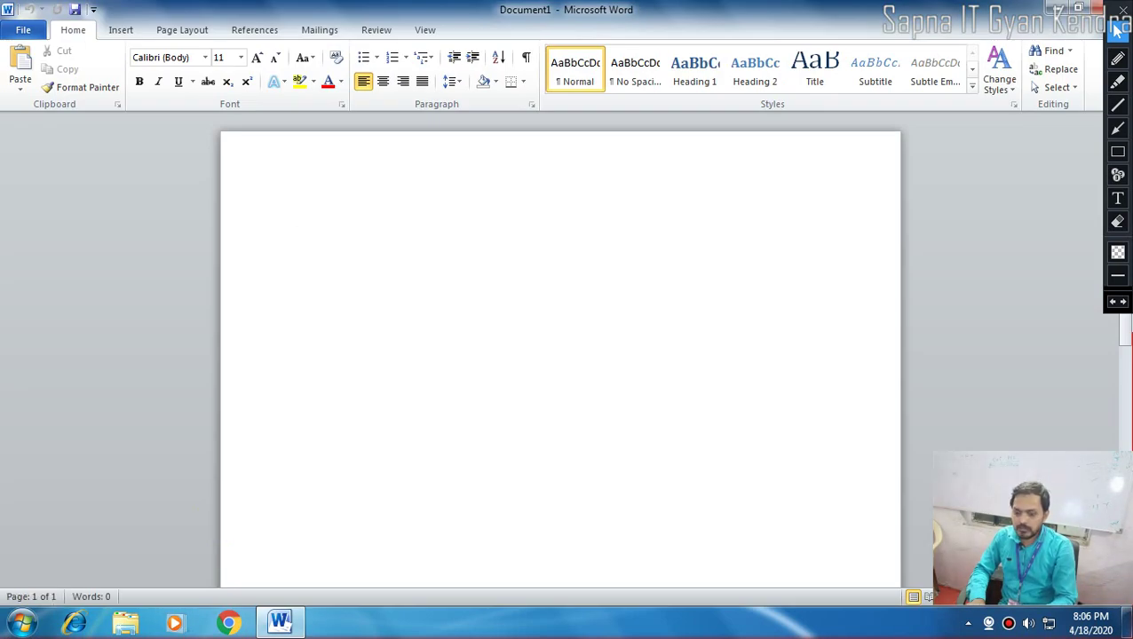
type("=rand(")
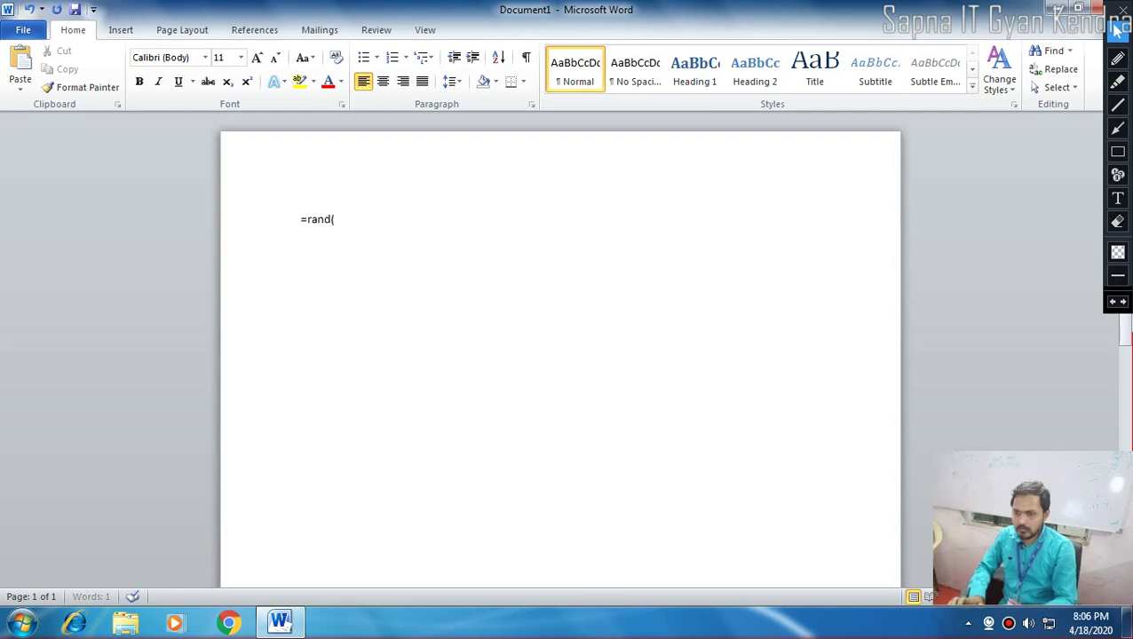
type(")")
key("Return")
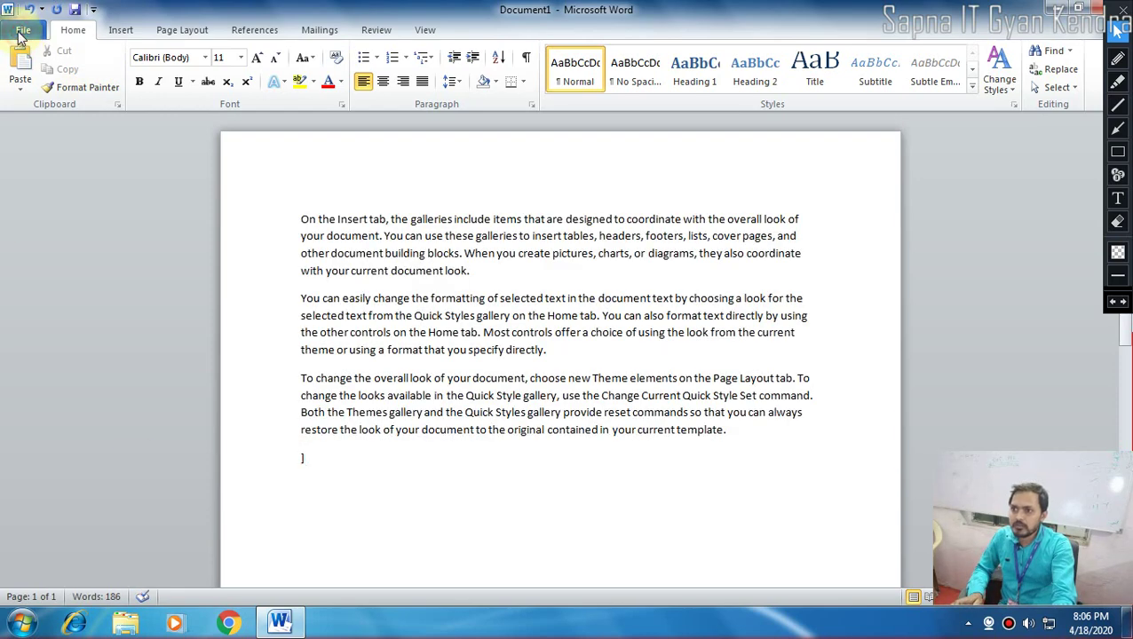
Save the new document to the Desktop as "Sapna it gk", replacing the suggested file name.
left_click(22, 32)
left_click(36, 54)
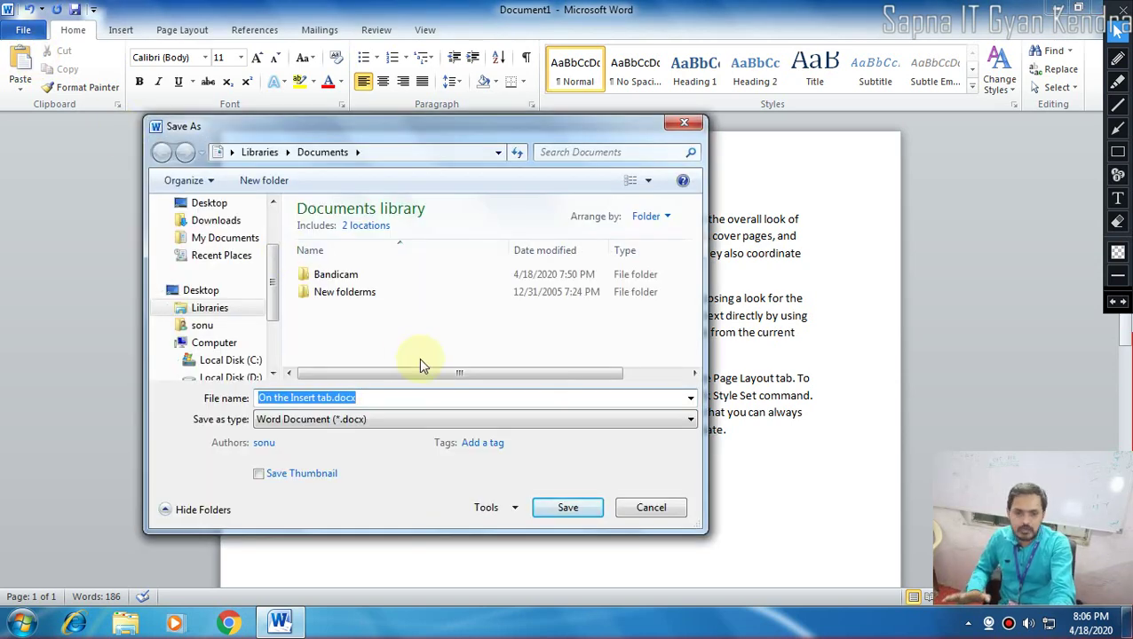
left_click(395, 400)
left_click_drag(257, 398, 368, 394)
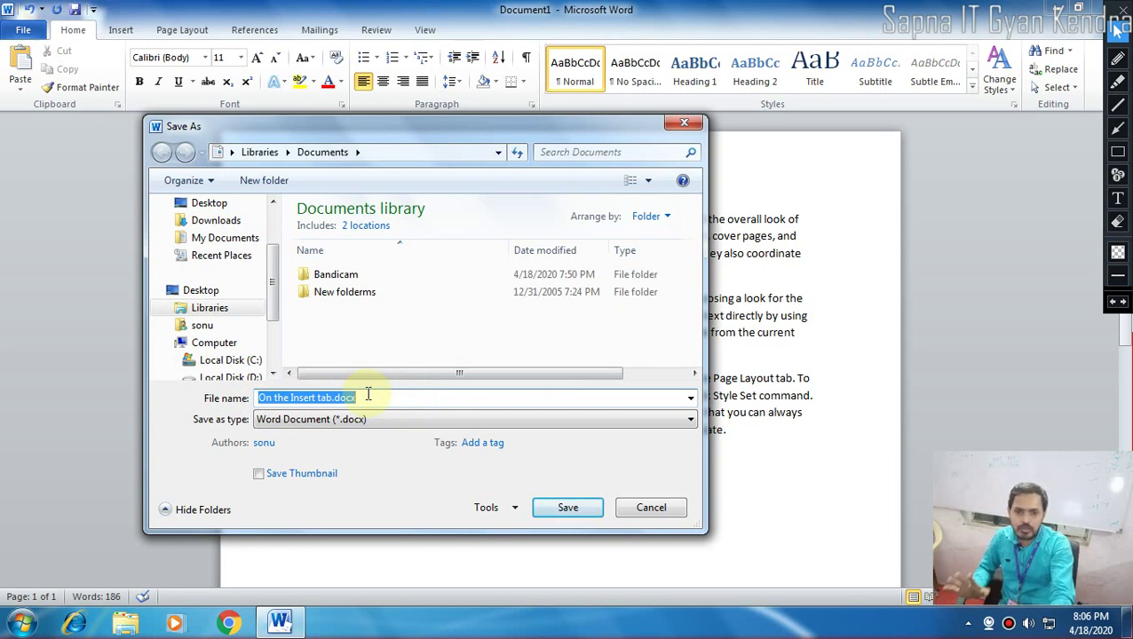
left_click_drag(368, 396, 206, 397)
type("Sapna it gk")
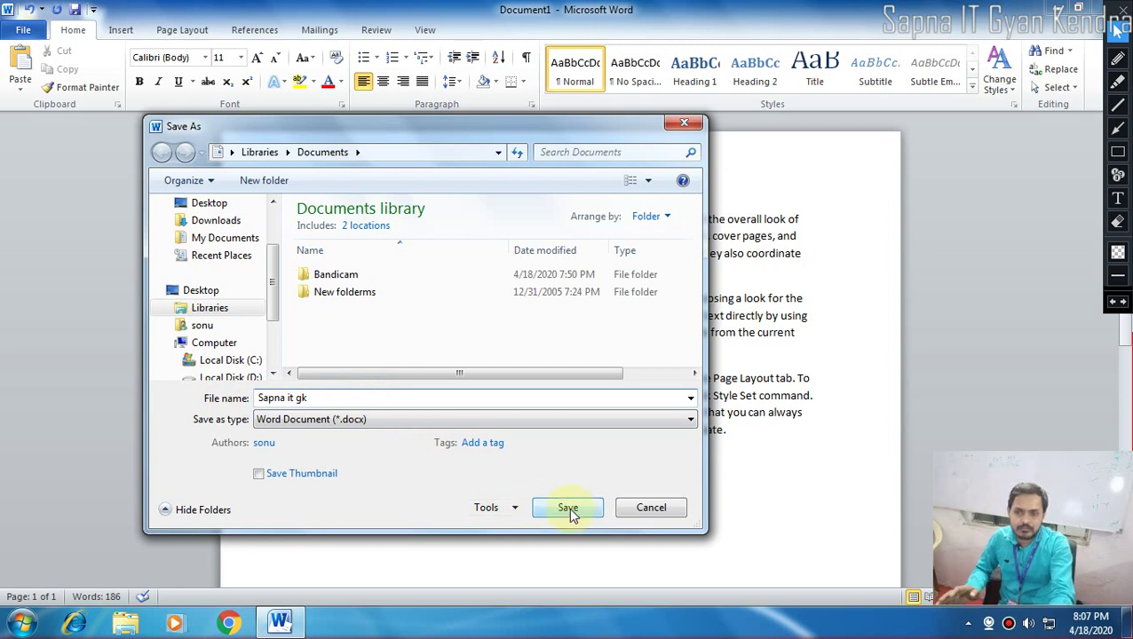
left_click(221, 208)
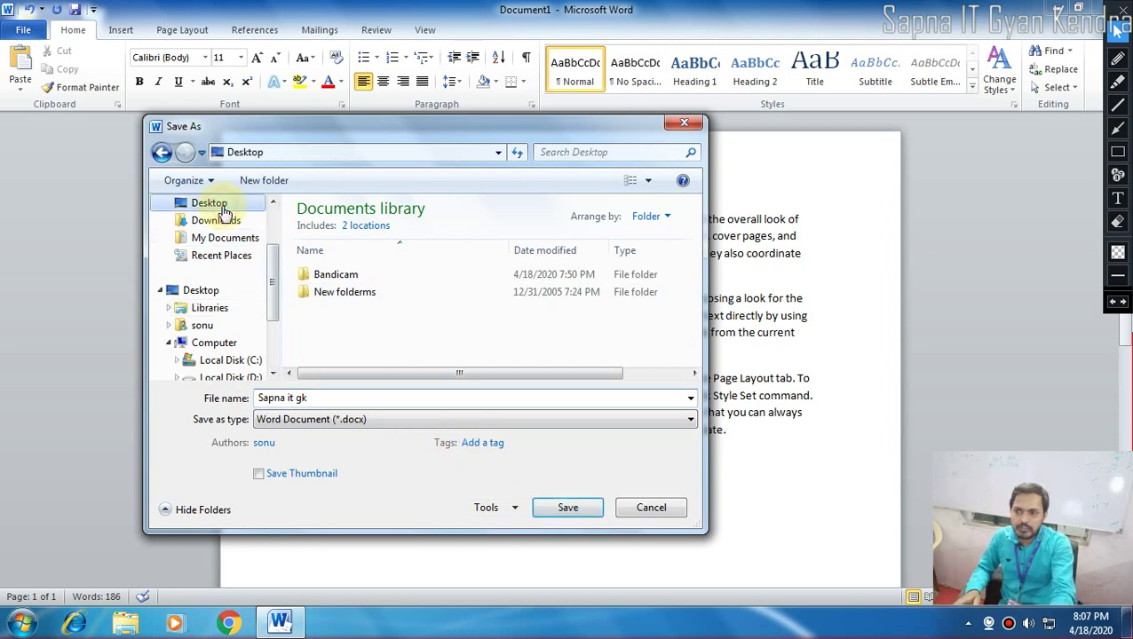
left_click(584, 514)
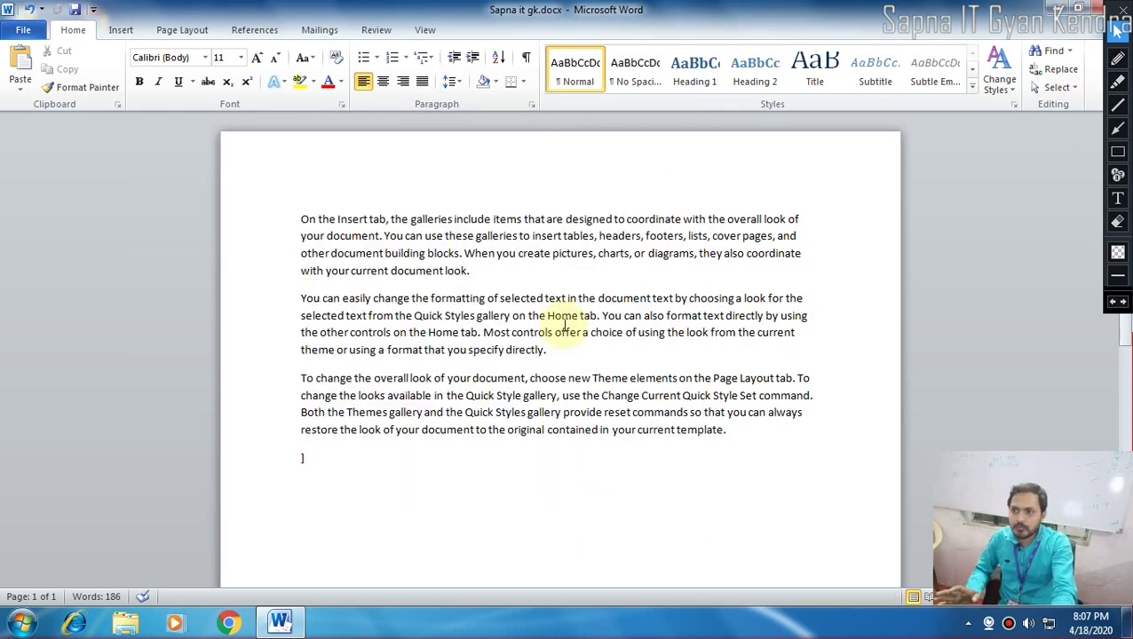
Delete the stray bracket and its empty line below the third paragraph, and save the document again.
left_click_drag(345, 466, 277, 468)
key("BackSpace")
key("BackSpace")
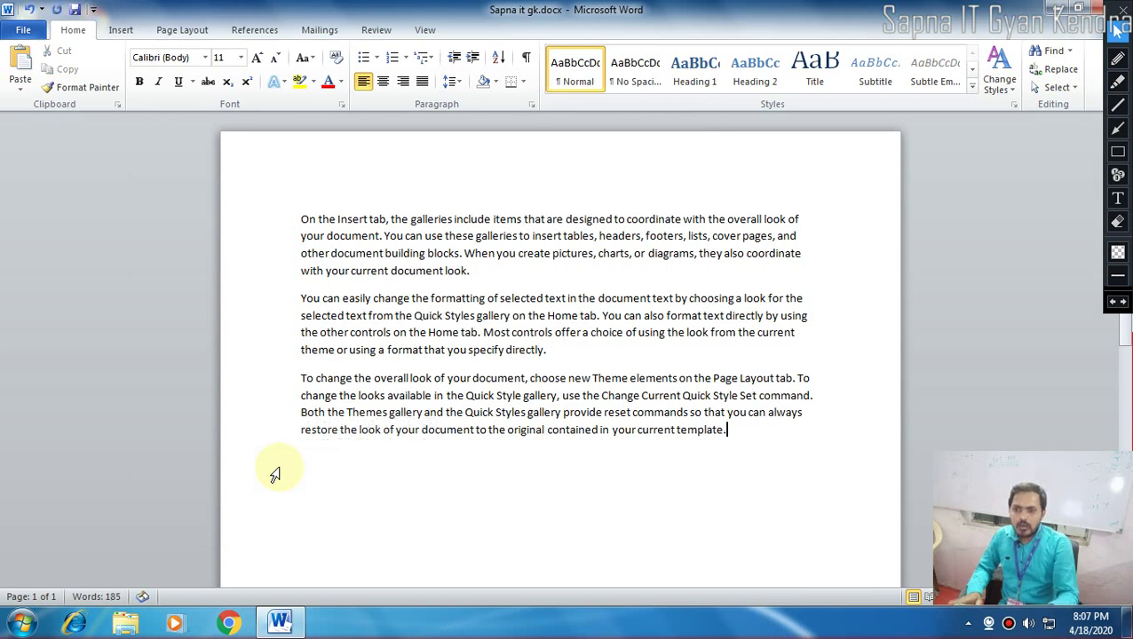
key("ctrl+s")
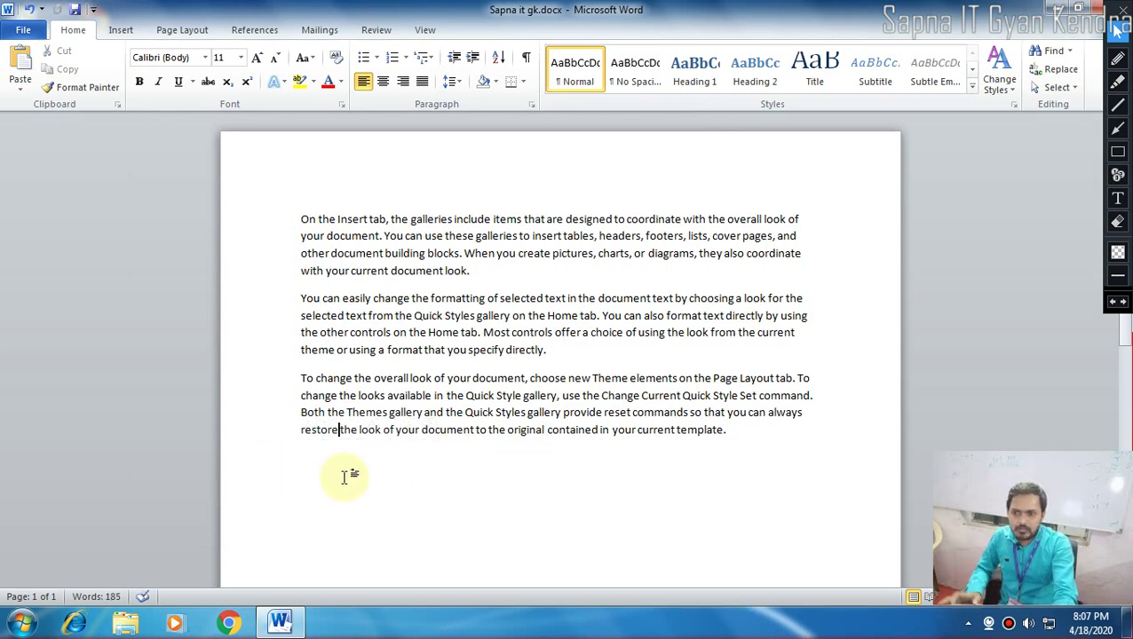
left_click(754, 442)
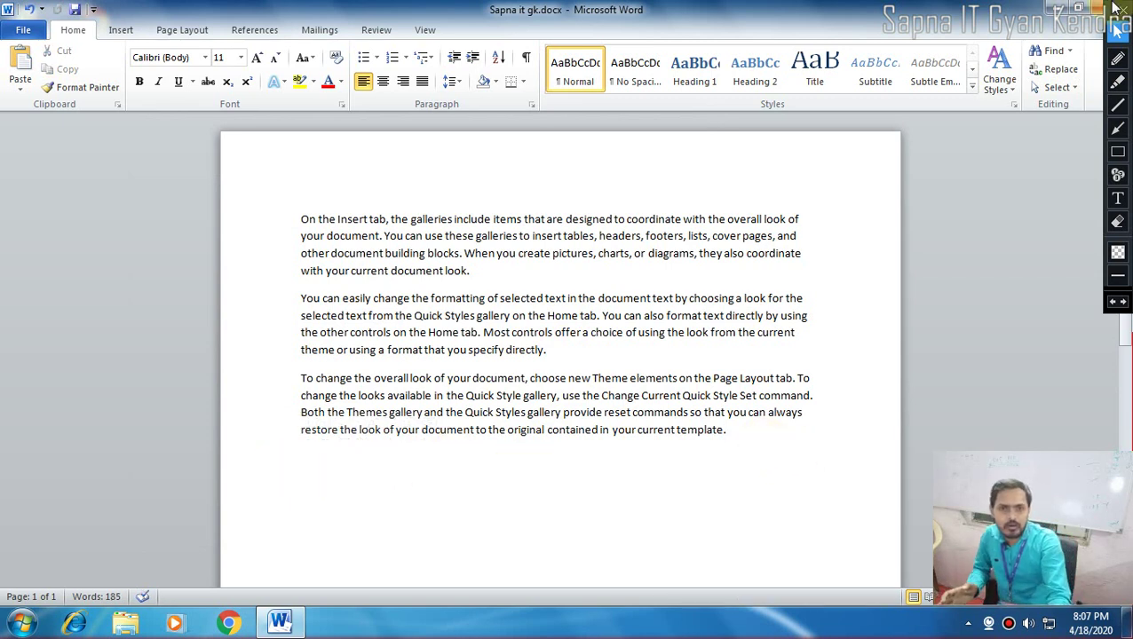
Close the document, reopen "Sapna it gk.docx" from the desktop, and highlight its saved paragraphs.
left_click(1098, 9)
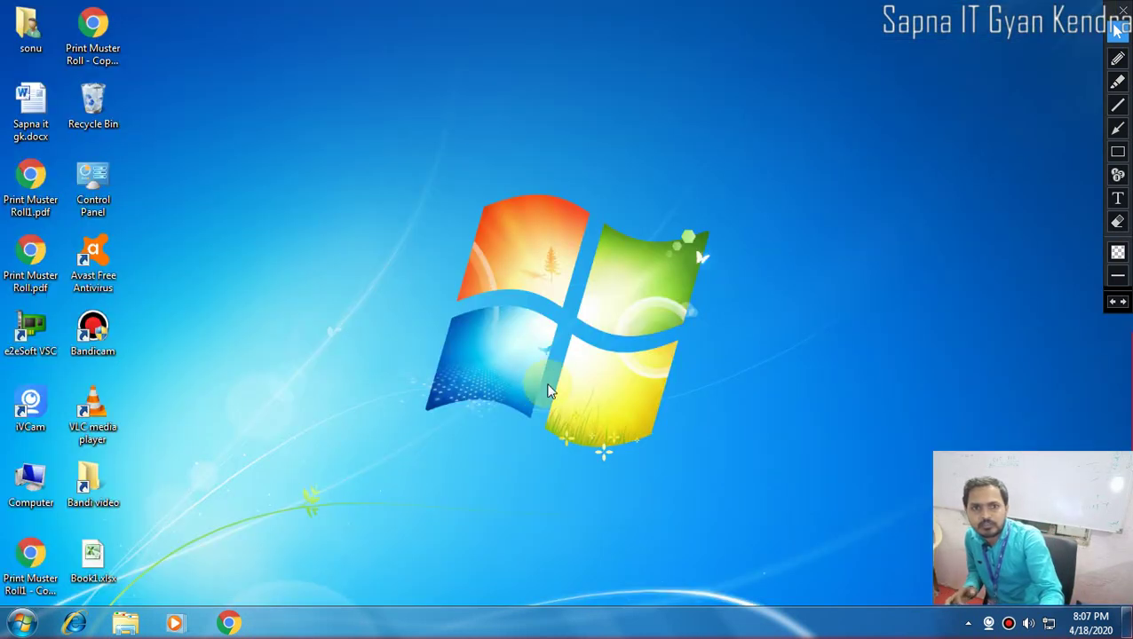
left_click(33, 109)
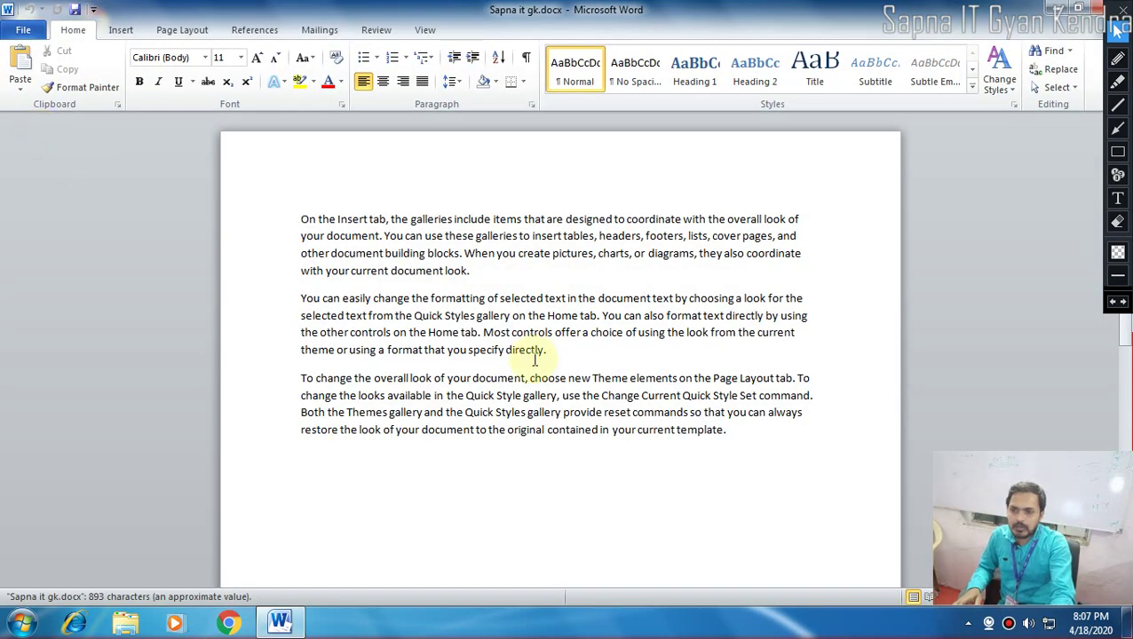
left_click_drag(737, 440, 286, 215)
left_click(285, 228)
Add the line "Sapna IT Gyan Kendra" below the third paragraph, and highlight the added line.
left_click(747, 440)
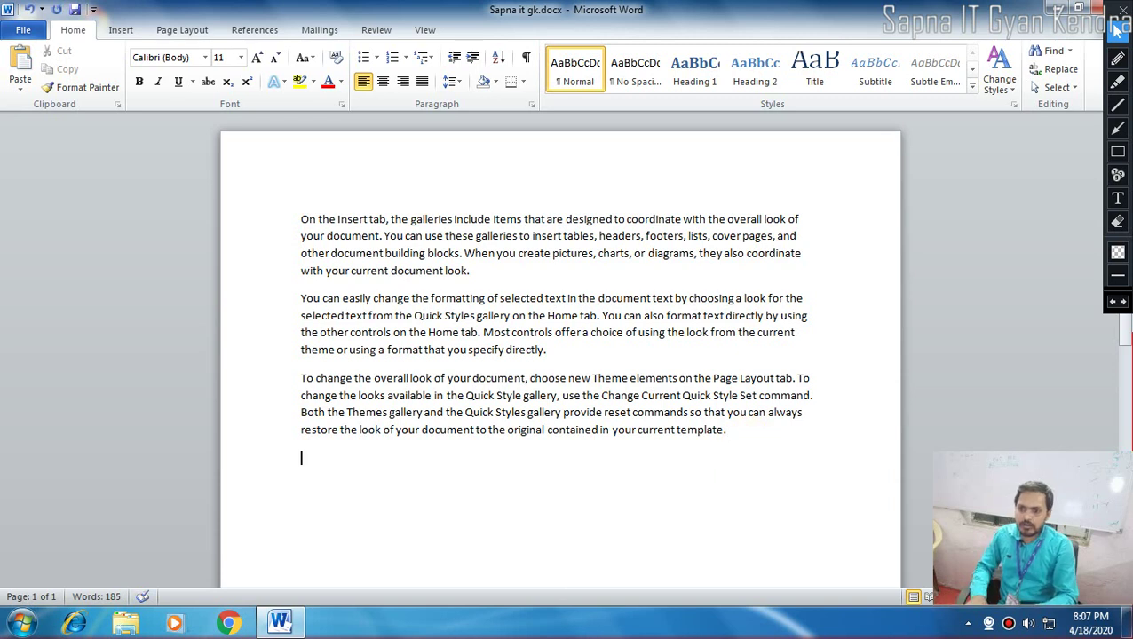
key("Return")
type("Sapna")
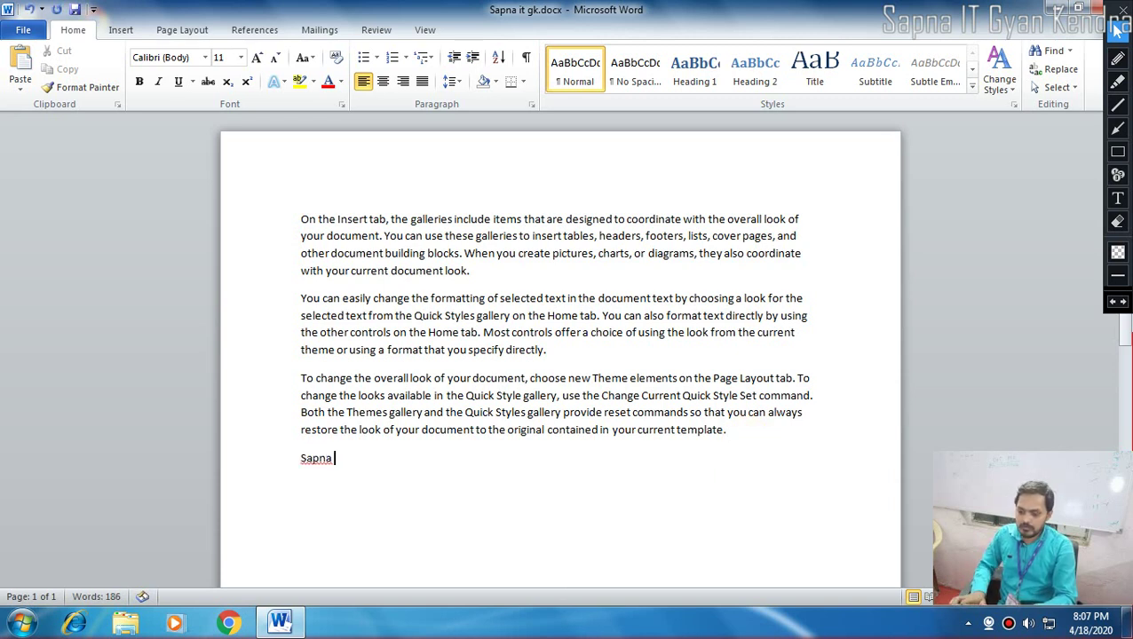
type("IT Fk")
key("BackSpace")
key("BackSpace")
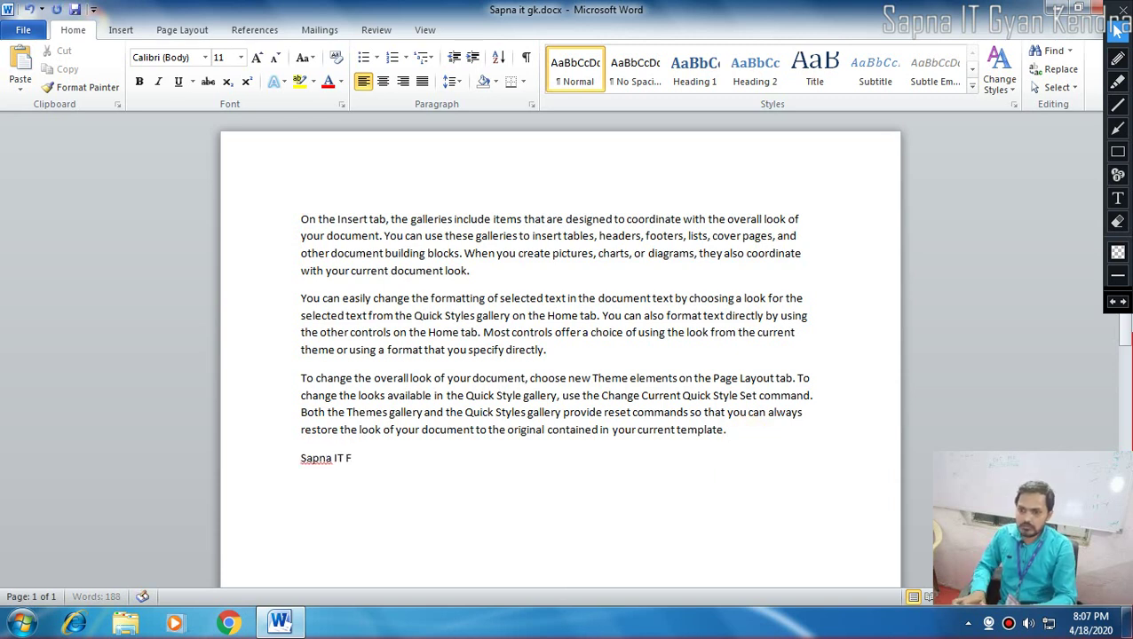
type("Gk")
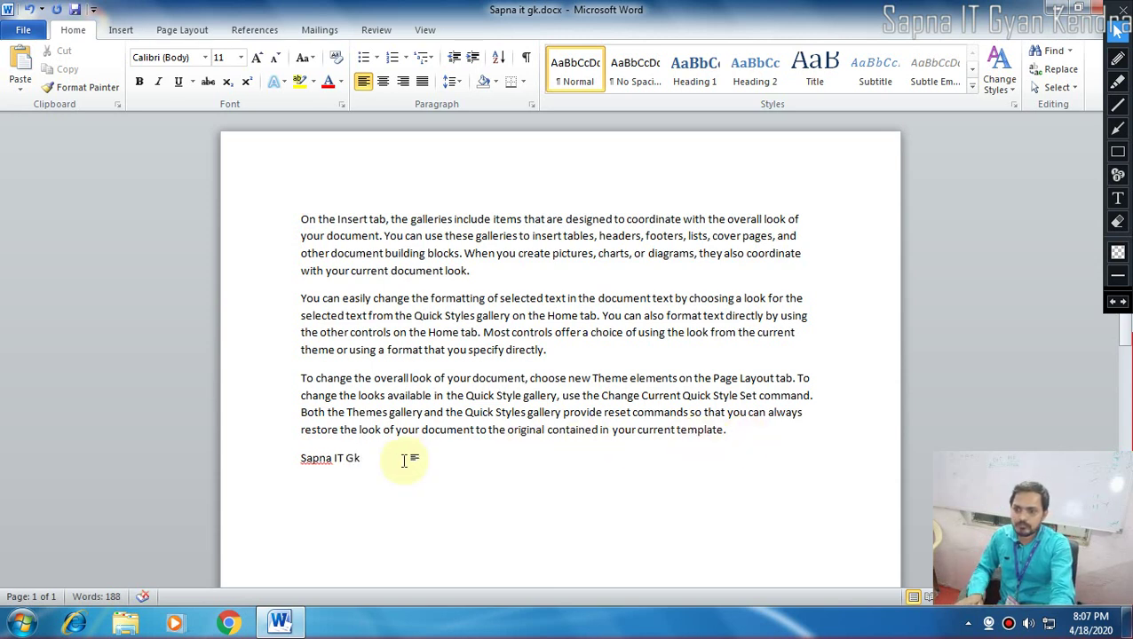
double_click(352, 459)
type("Gya")
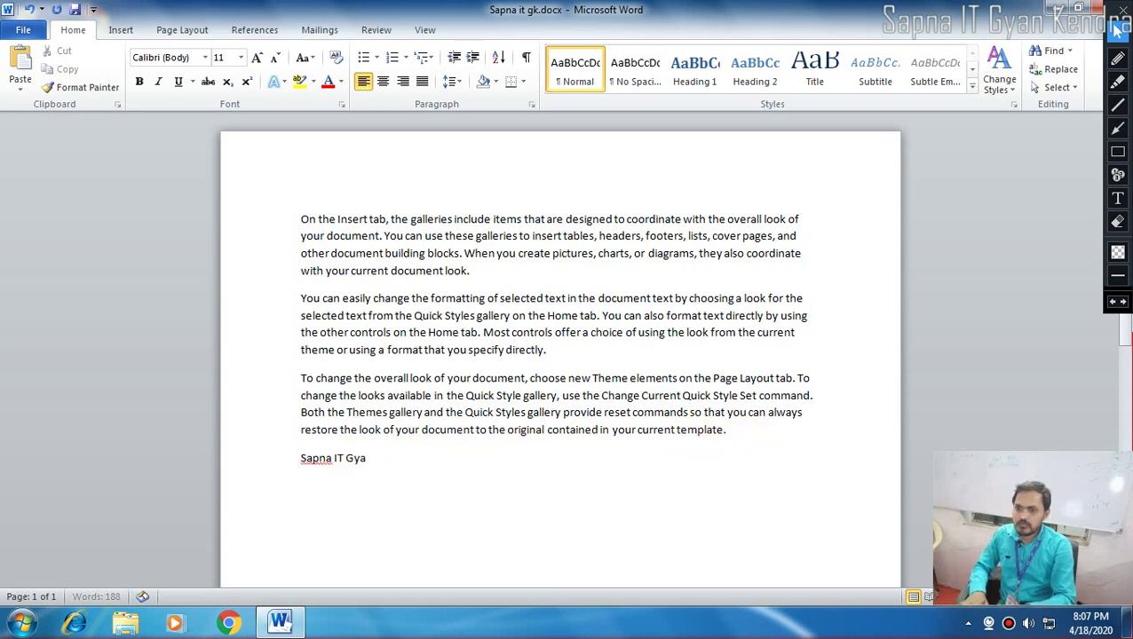
type("n Kendra")
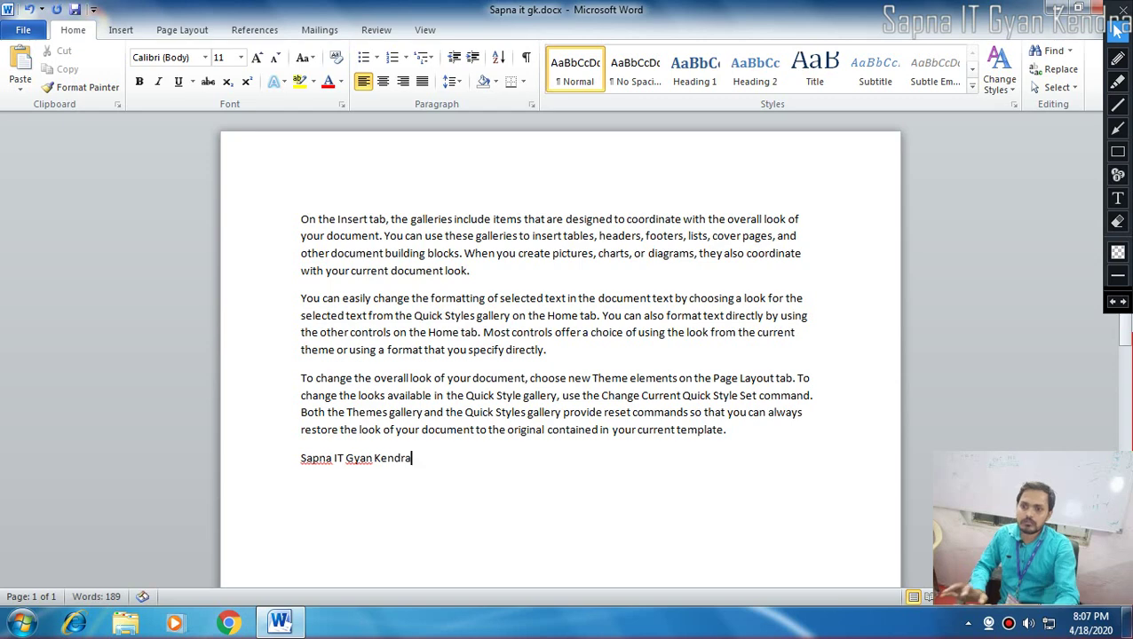
left_click_drag(450, 457, 207, 445)
left_click(479, 488)
left_click_drag(419, 460, 273, 462)
left_click(424, 480)
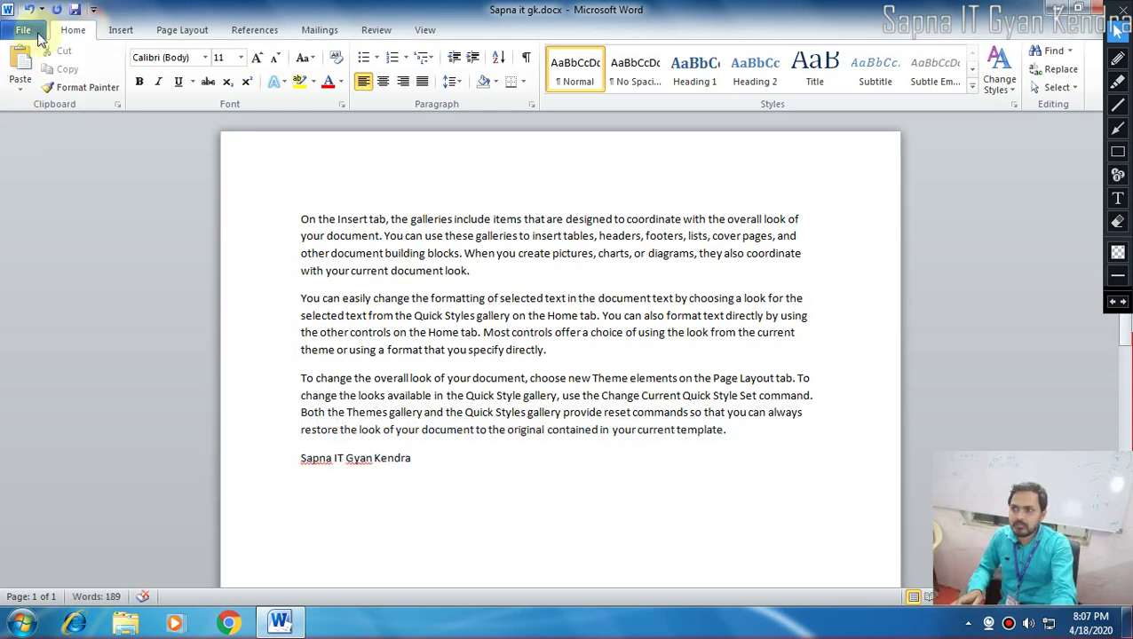
Add a second line reading "Sapna IT Gyan kendra" below the first one, saving the document before and after the addition.
left_click(23, 30)
left_click(45, 56)
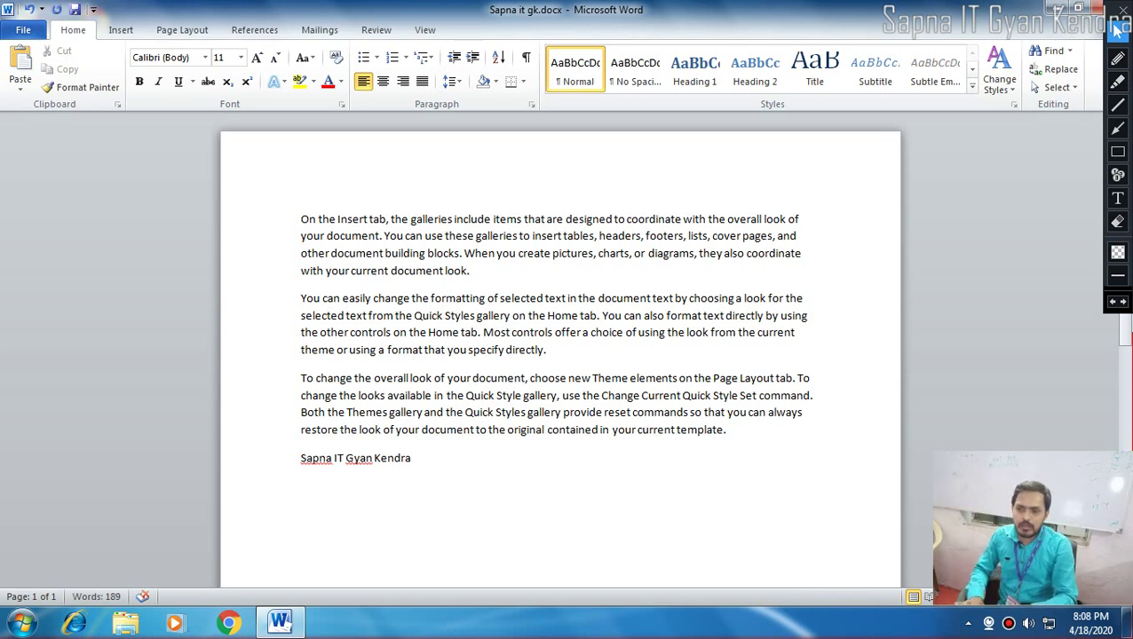
type("Sapna")
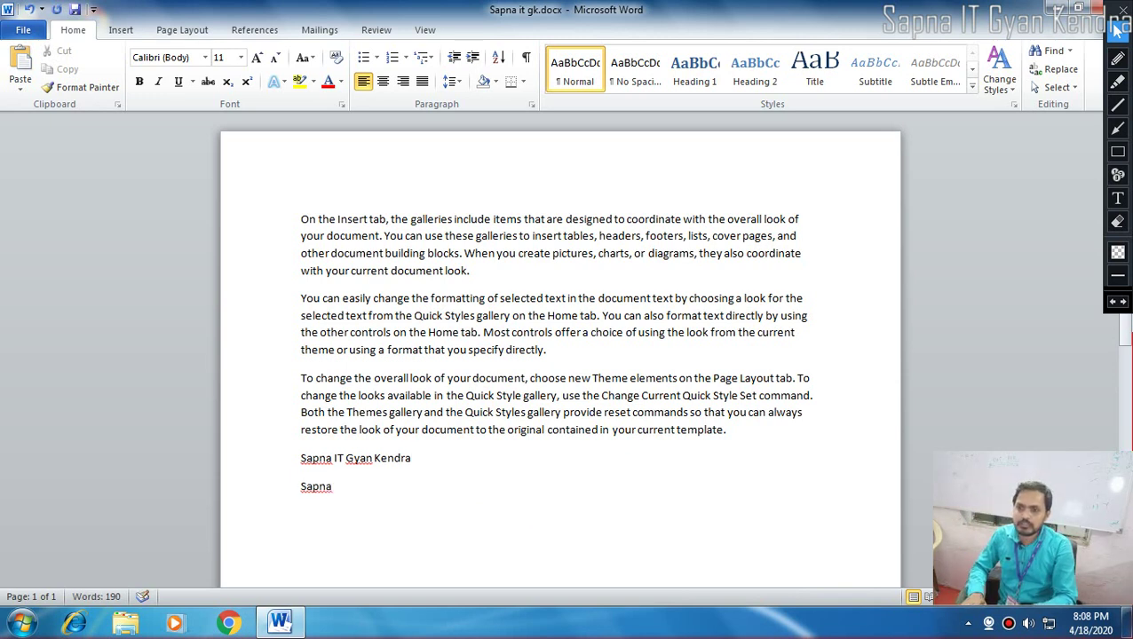
type(" IT ")
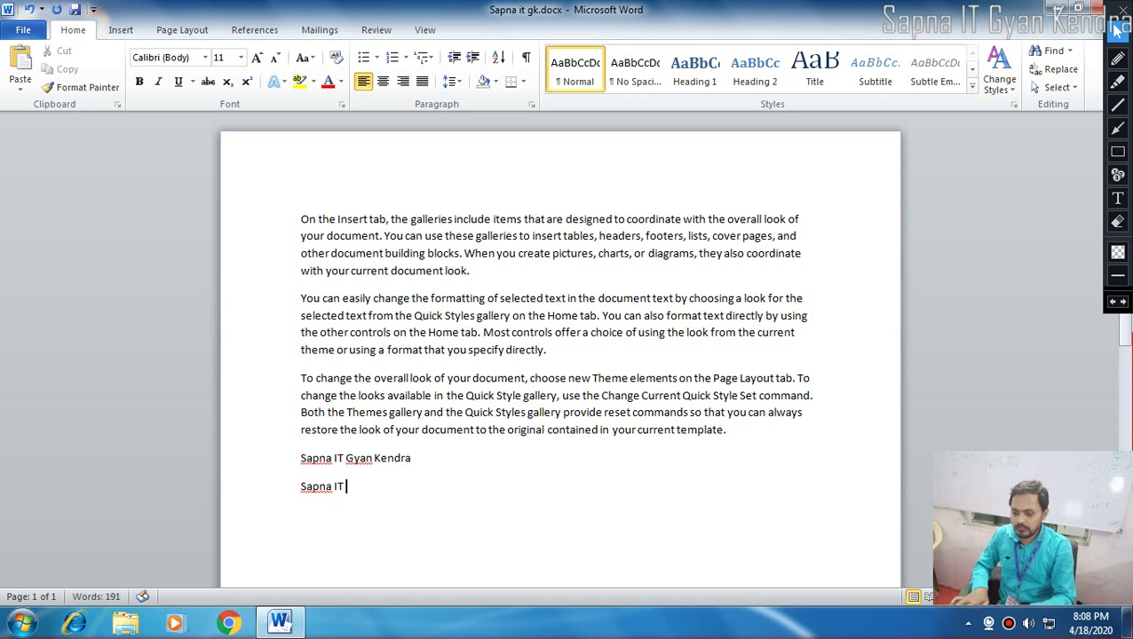
type("Gyan kendra")
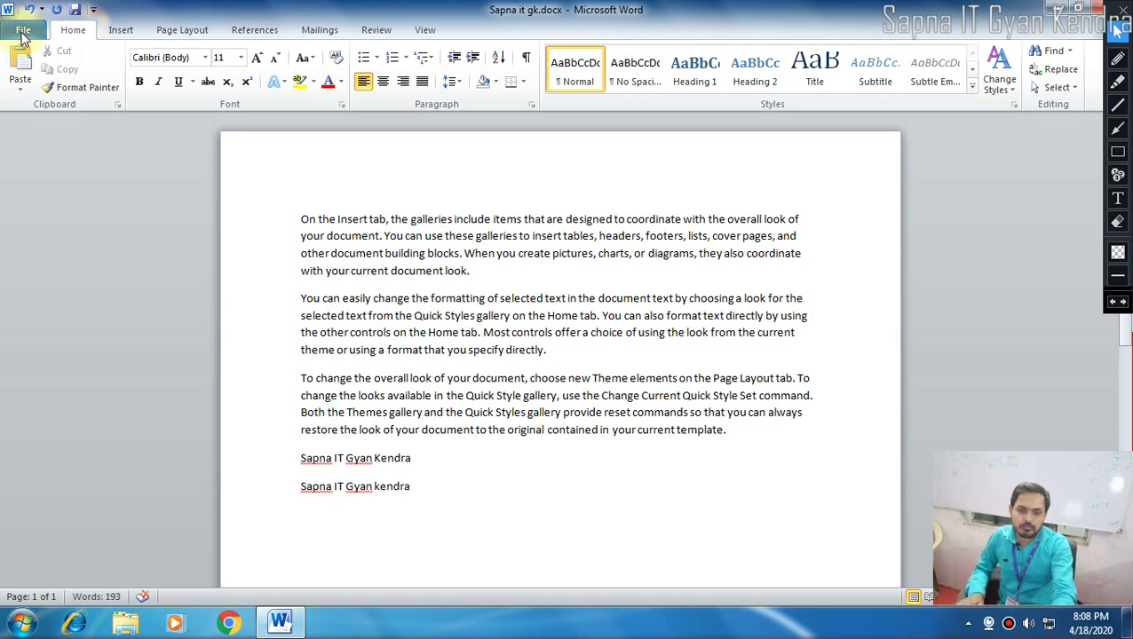
left_click(23, 36)
left_click(40, 51)
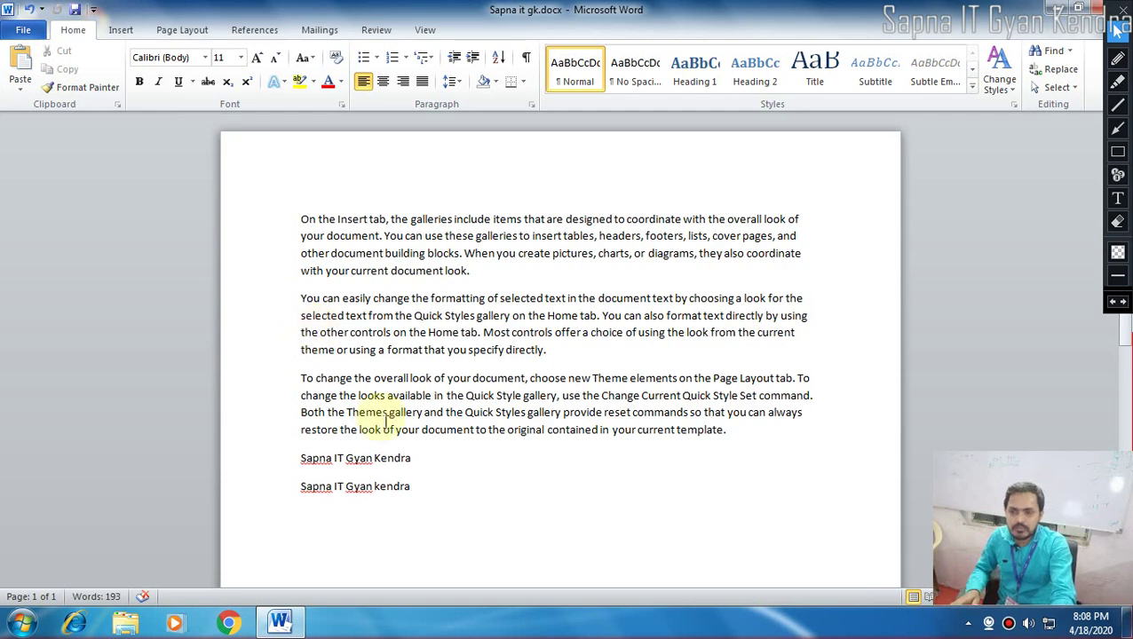
Close the document, reopen "Sapna it gk.docx" from the desktop, and highlight the two added lines at its end.
left_click(1101, 7)
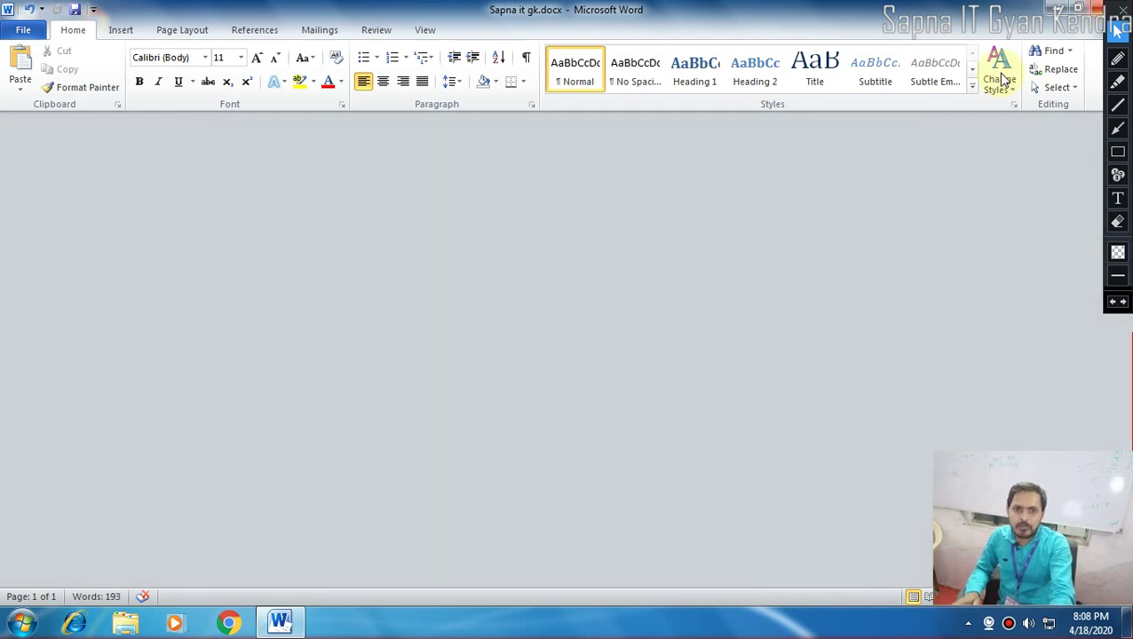
double_click(31, 131)
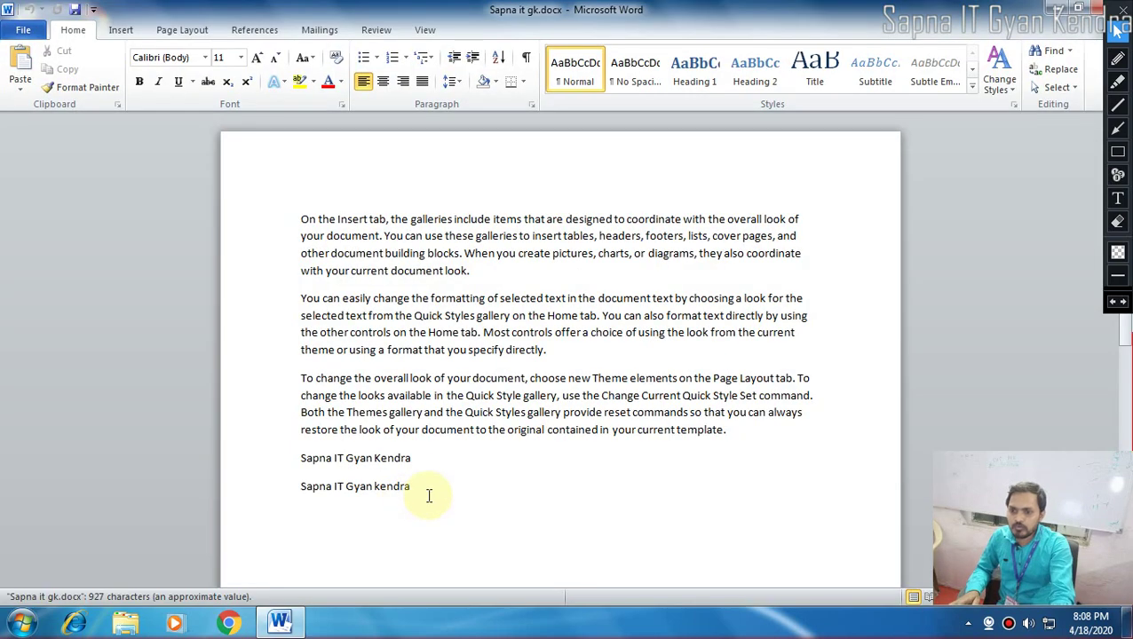
left_click_drag(429, 495, 296, 455)
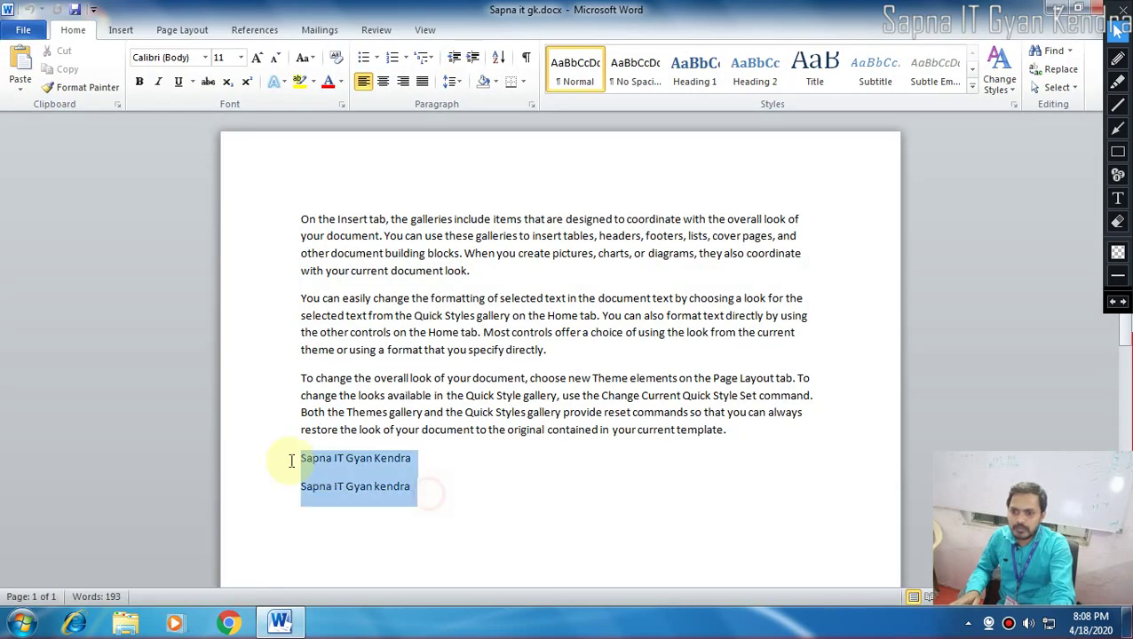
left_click(285, 522)
Add a third line reading "Sapna IT Gyan Kendra" at the end of the document.
left_click(430, 487)
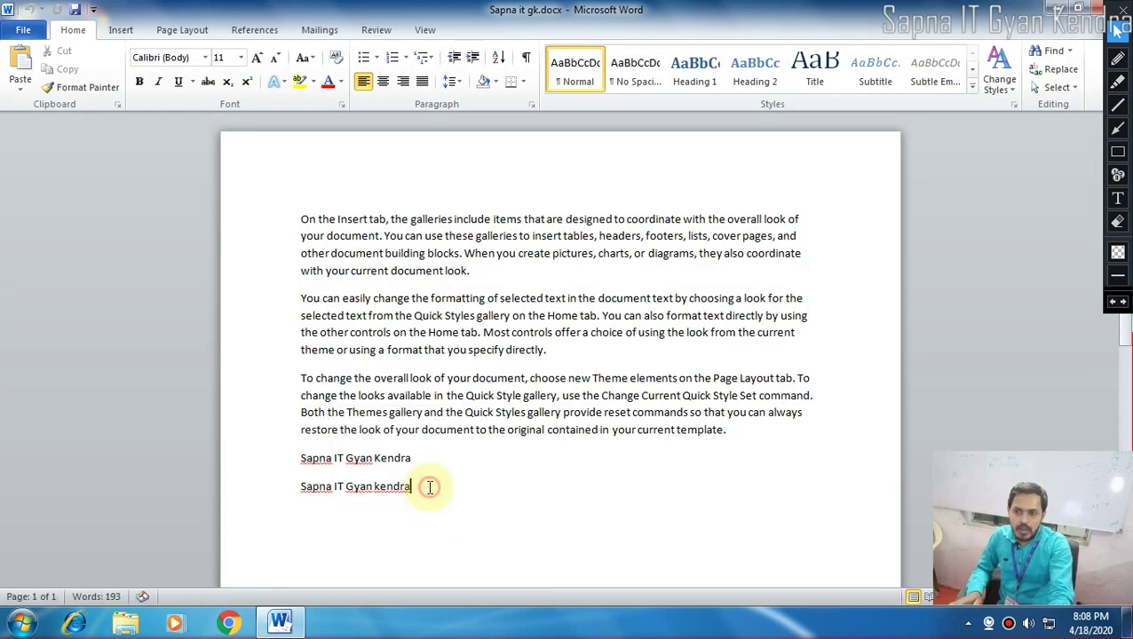
key("Return")
type("S")
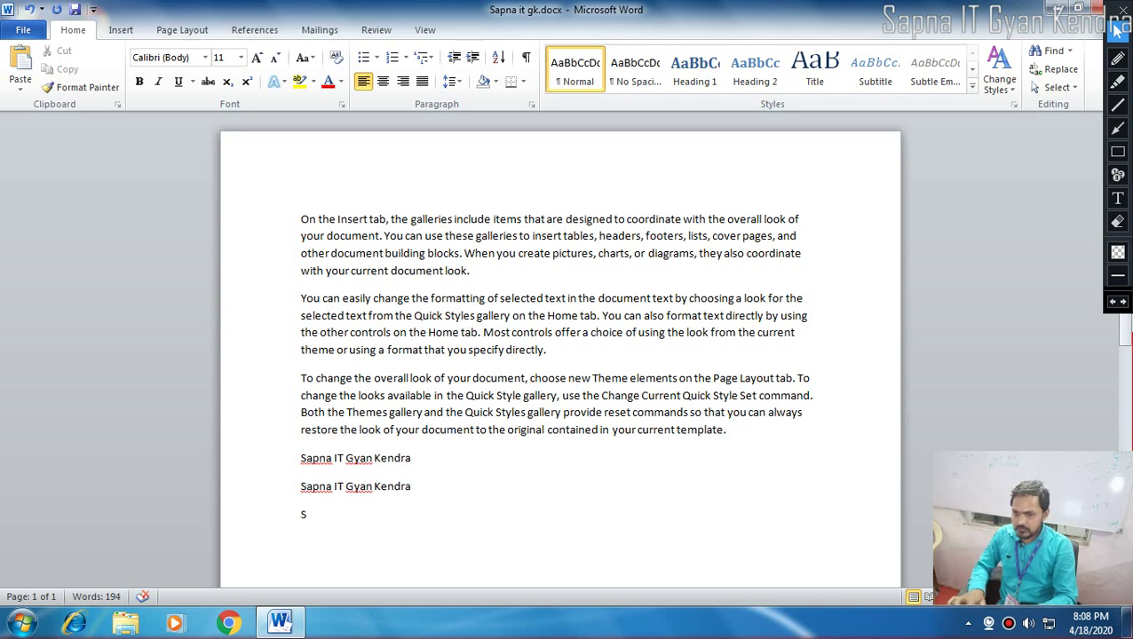
type("apna IT ")
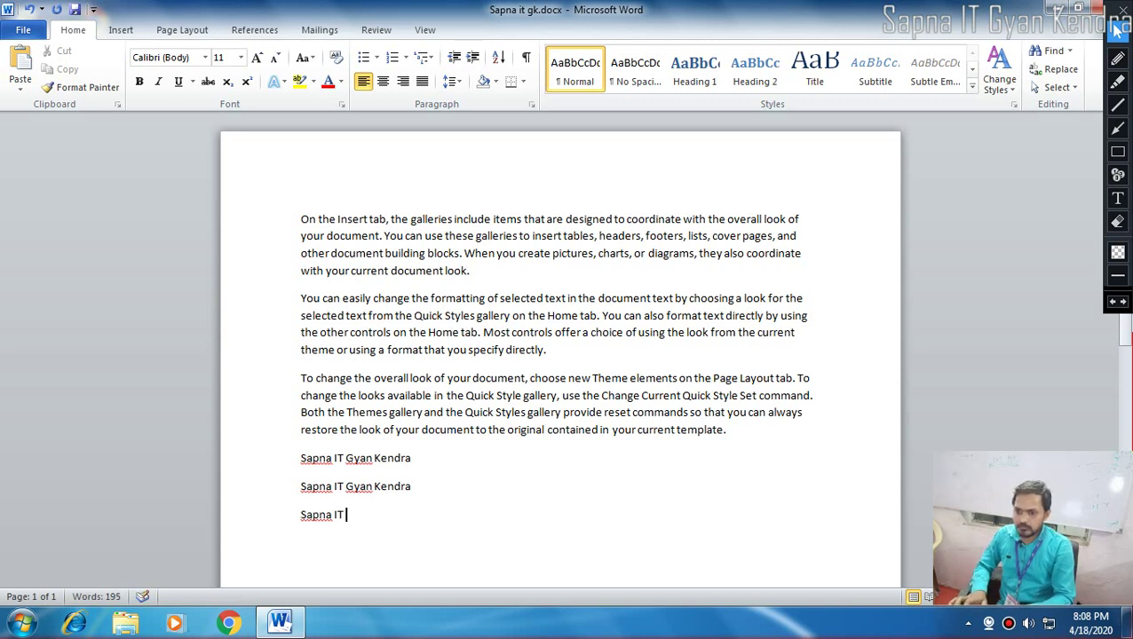
type("Gyan Kendra")
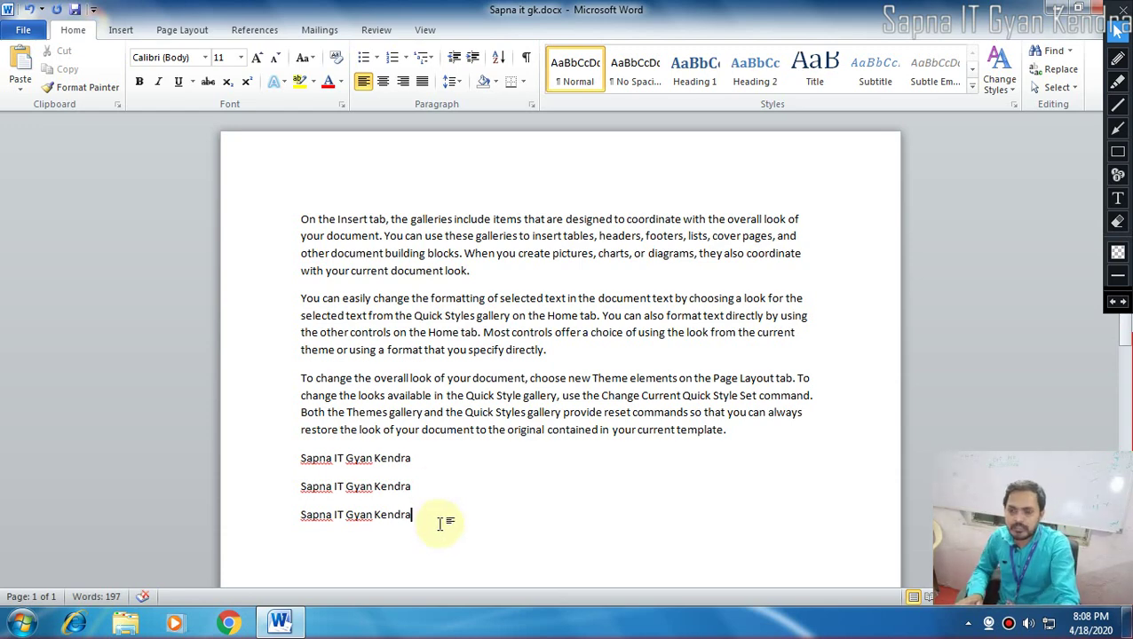
Save the edited document to the Desktop as a separate Word file named "mohit", replacing the suggested file name.
left_click(18, 32)
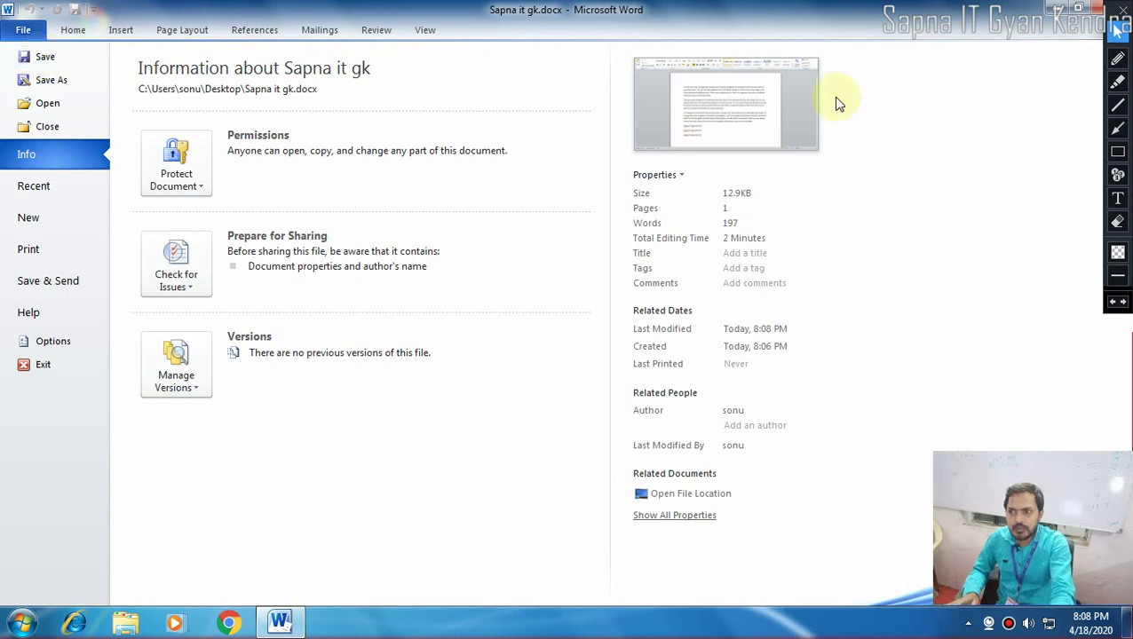
left_click(72, 31)
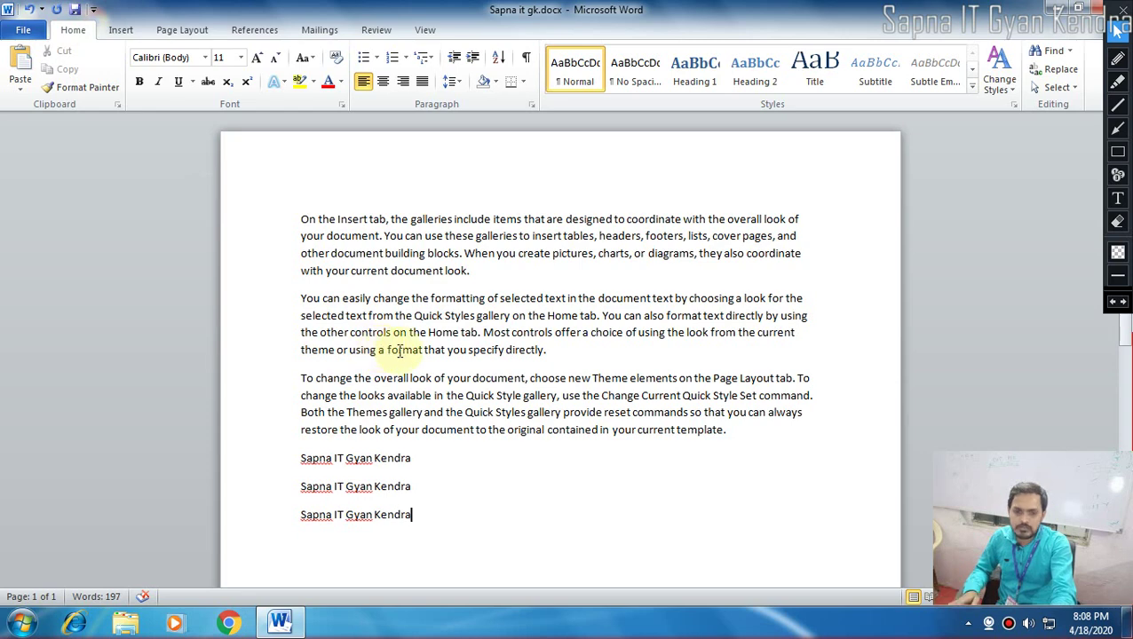
left_click(27, 28)
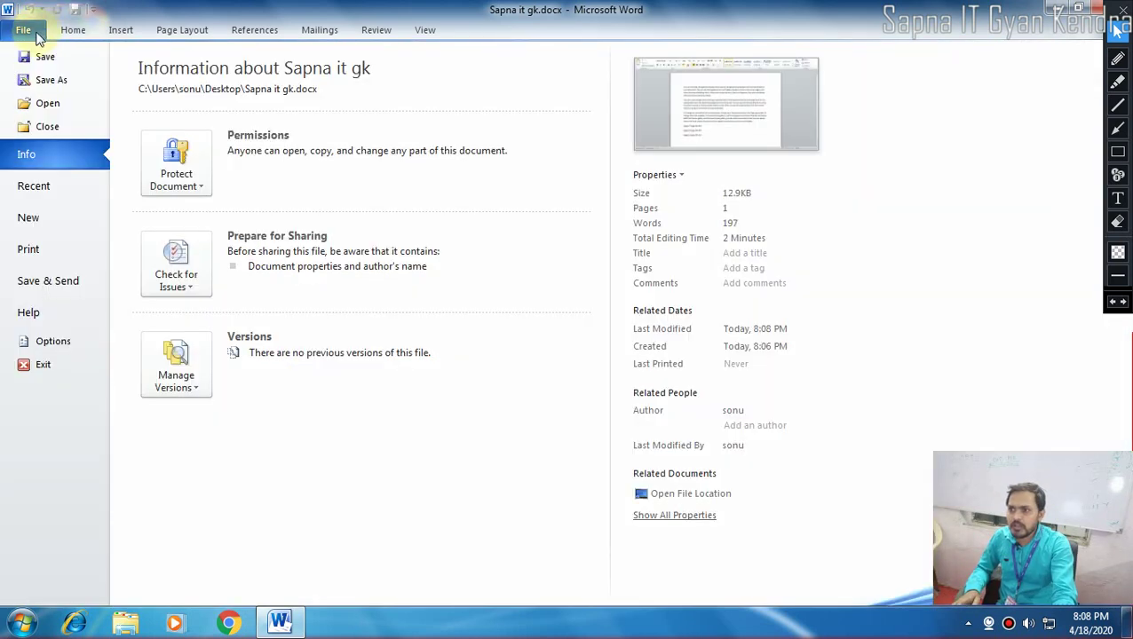
left_click(51, 81)
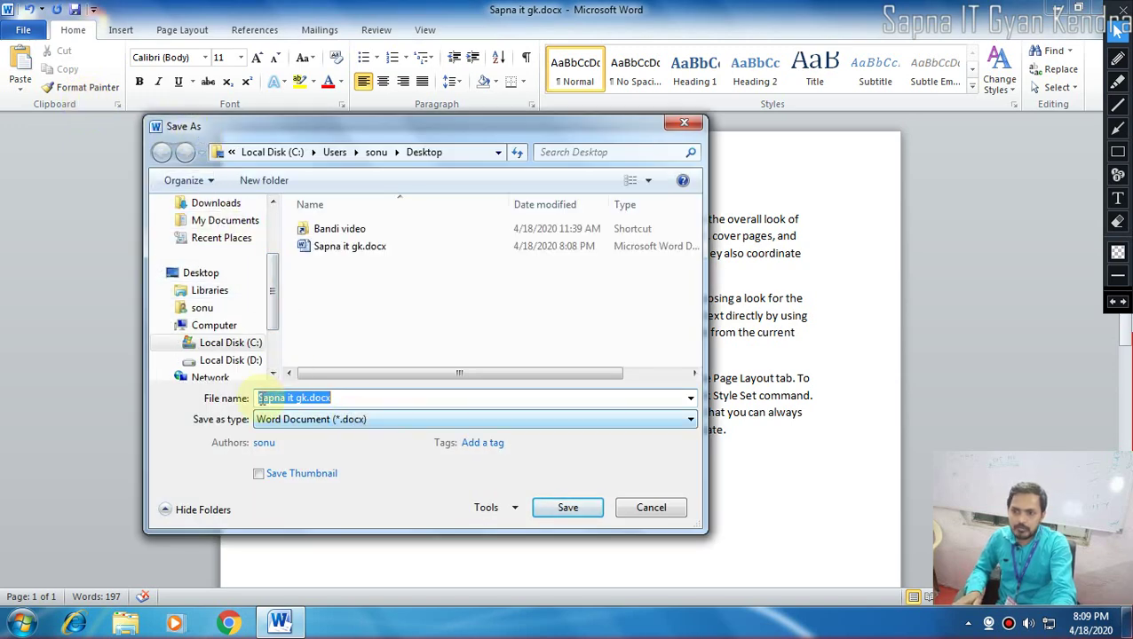
left_click(340, 398)
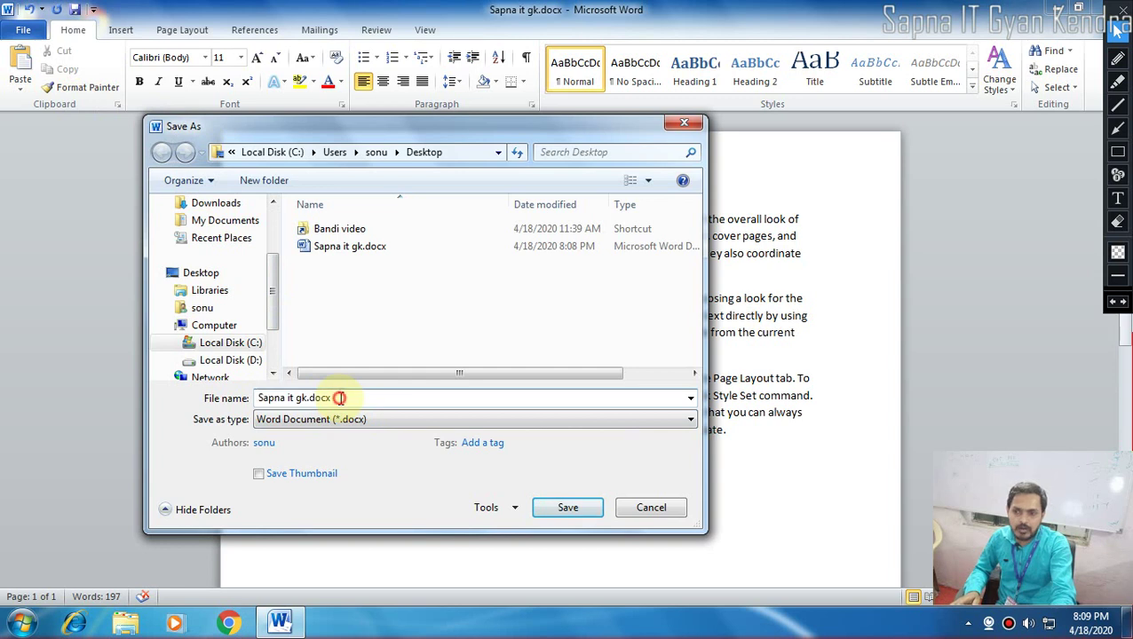
left_click_drag(308, 398, 247, 404)
type("mohit")
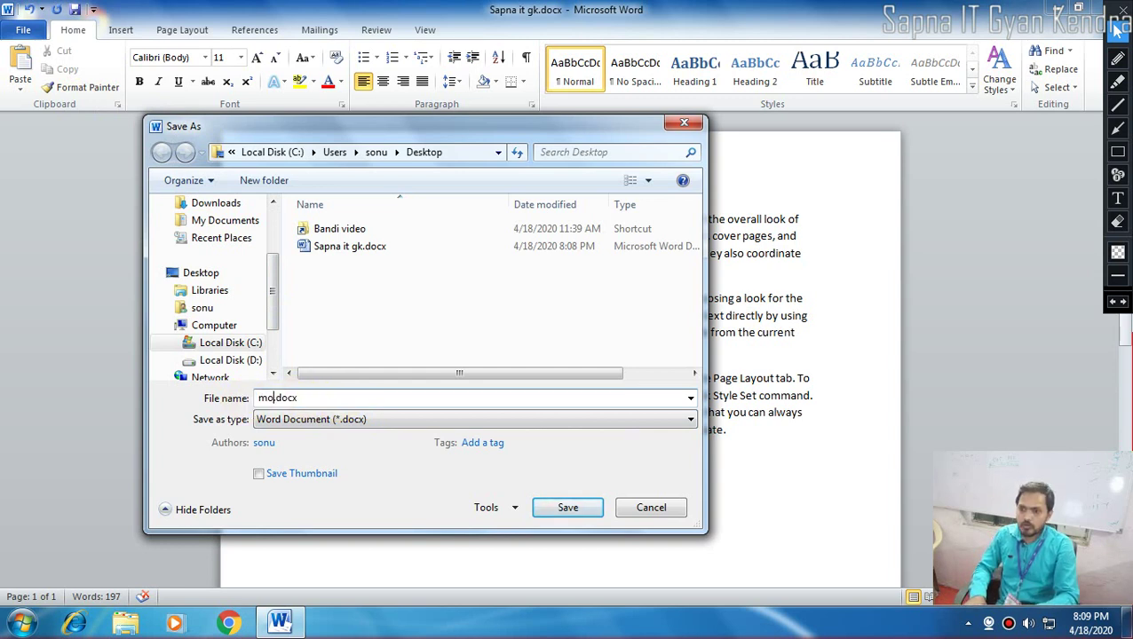
key("BackSpace")
key("BackSpace")
key("BackSpace")
type("hit")
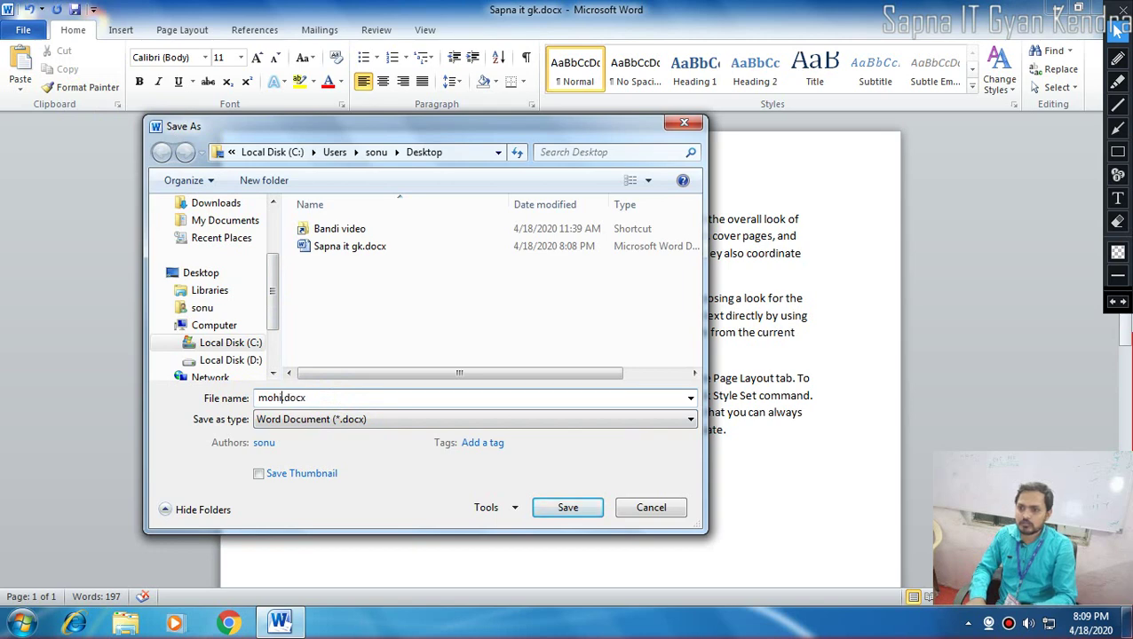
key("Return")
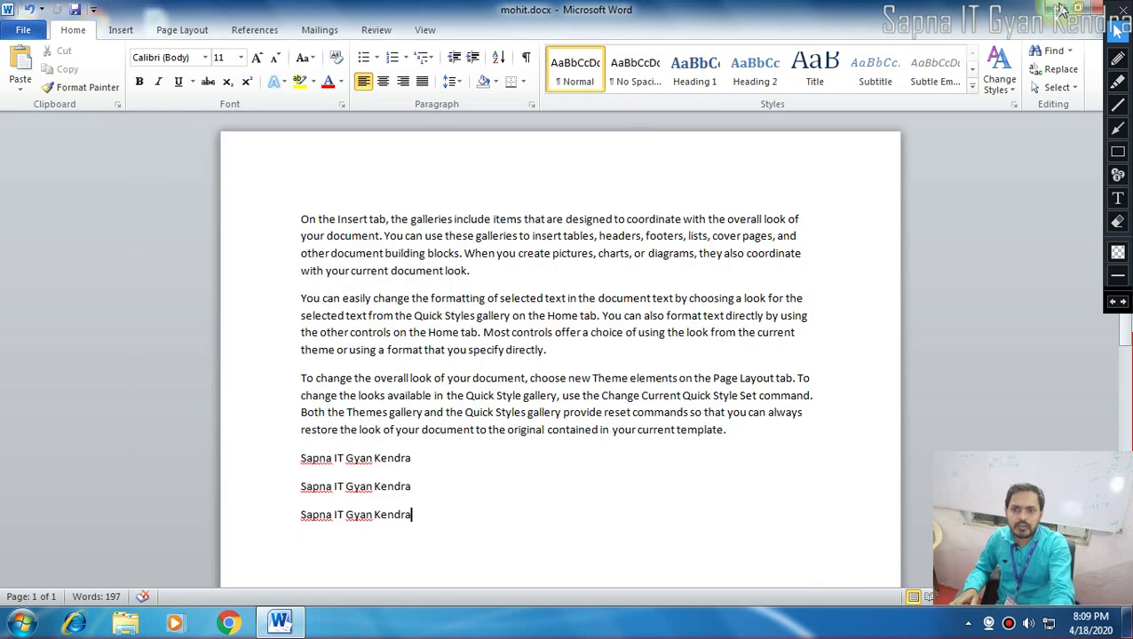
Point out both saved documents on the desktop and close the minimised "mohit.docx" window.
left_click(1065, 8)
left_click(20, 215)
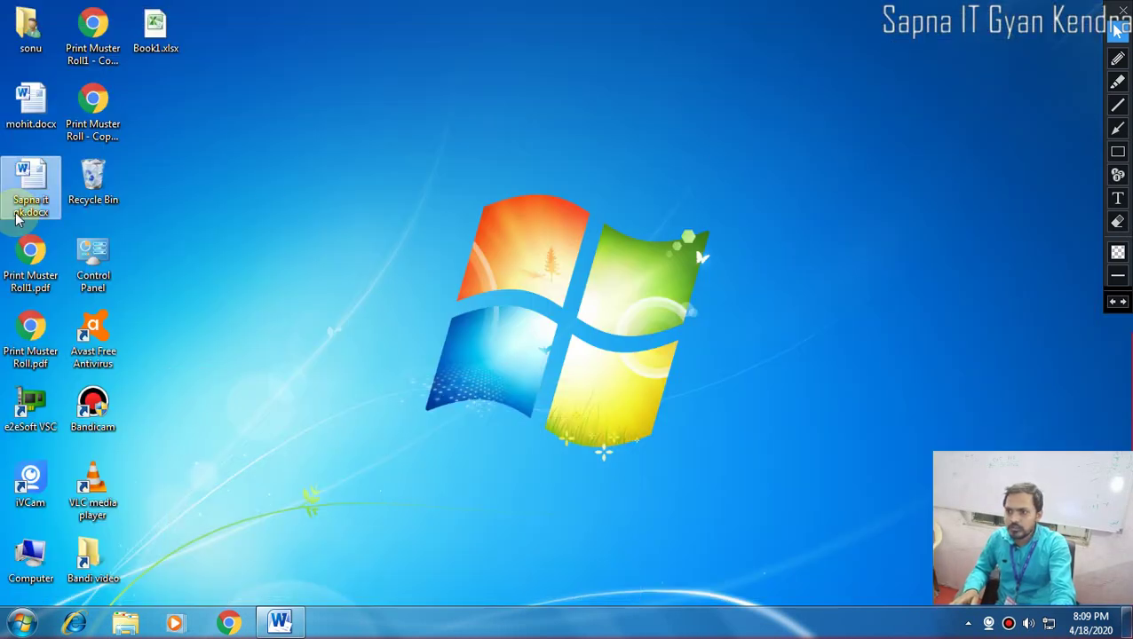
left_click(50, 124)
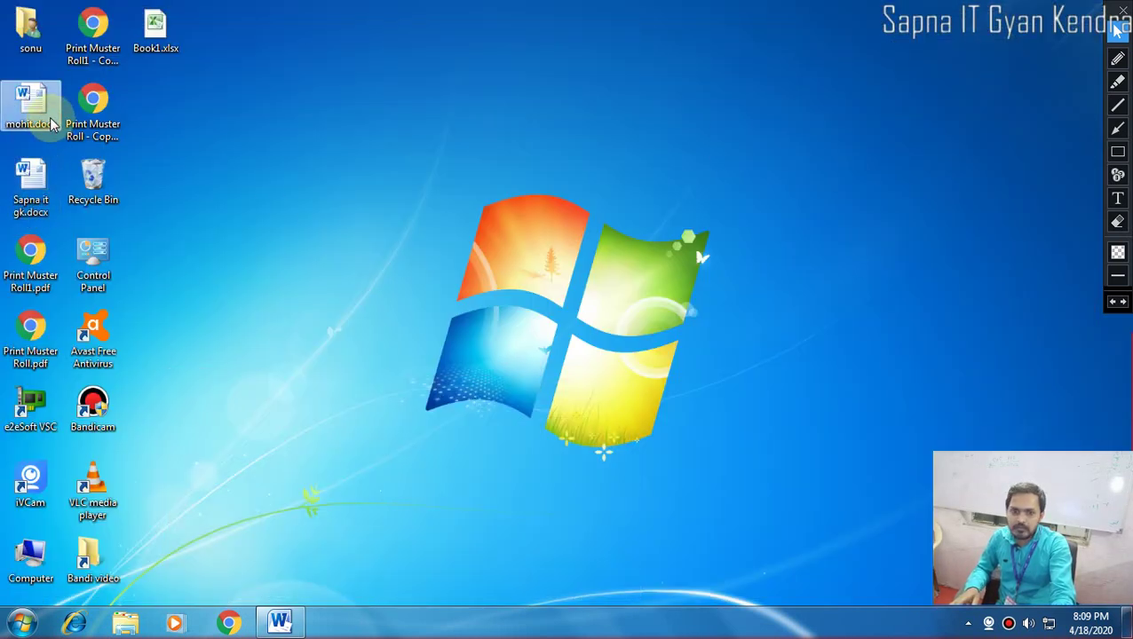
right_click(282, 623)
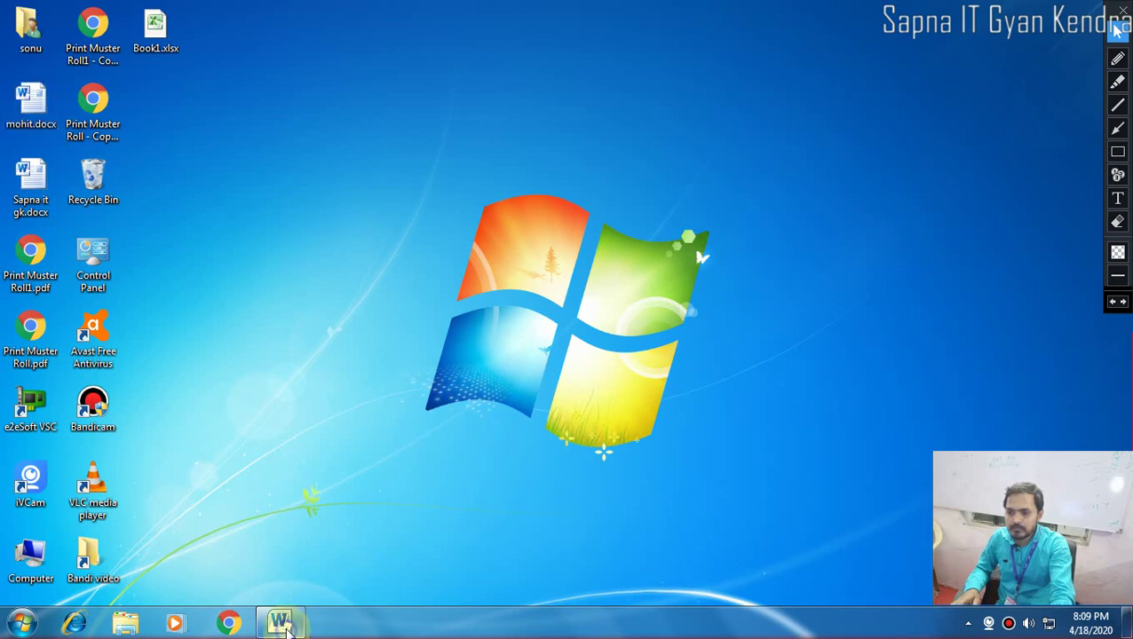
left_click(284, 576)
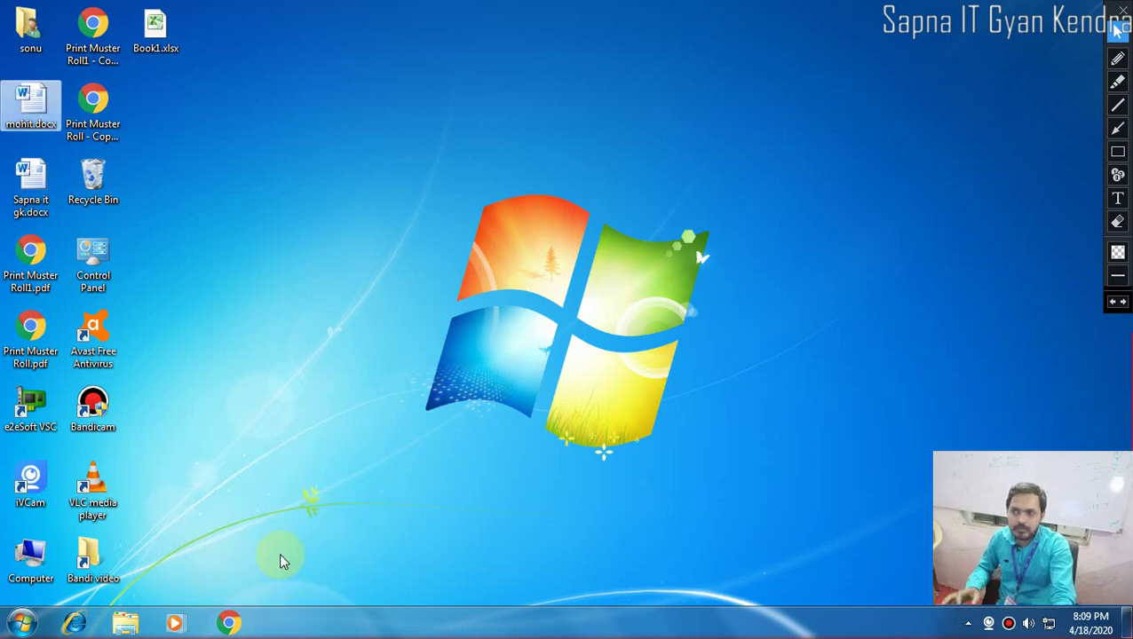
Open "mohit.docx" from the desktop in a maximised window, highlight its three added lines, and close it.
left_click(35, 127)
double_click(36, 127)
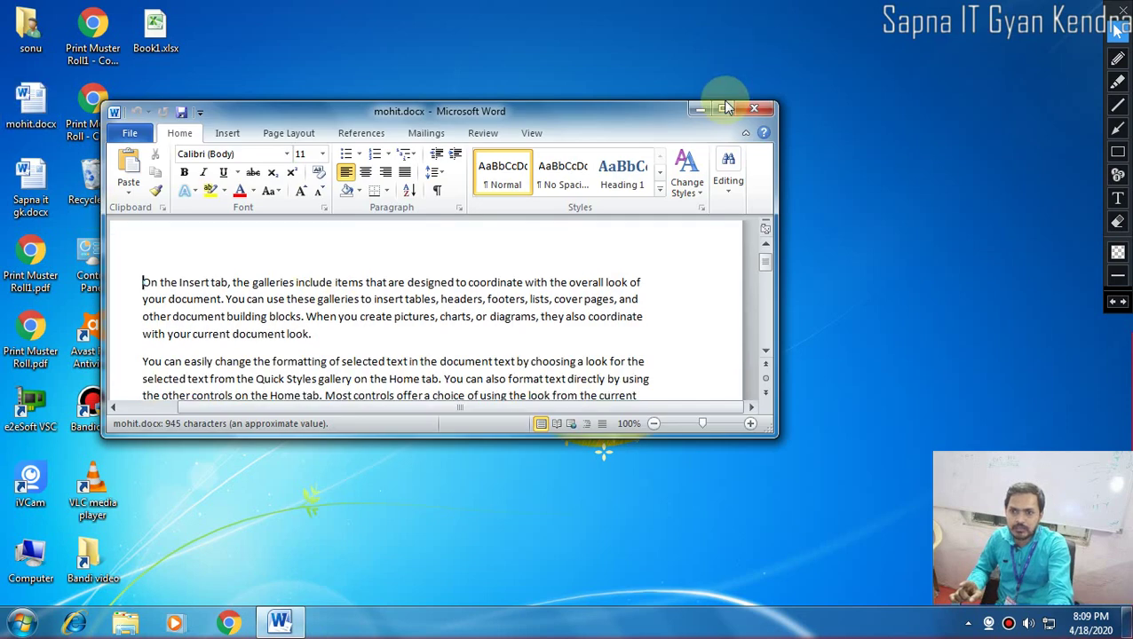
left_click(722, 108)
scroll(389, 394, "down", 2)
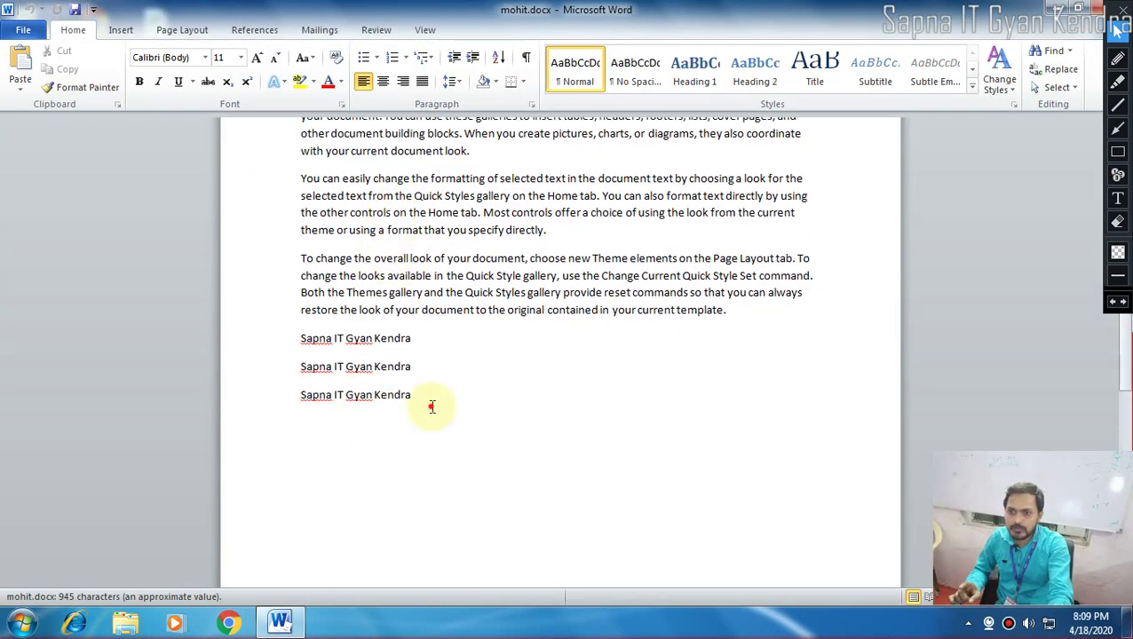
left_click_drag(430, 405, 303, 338)
left_click(1101, 10)
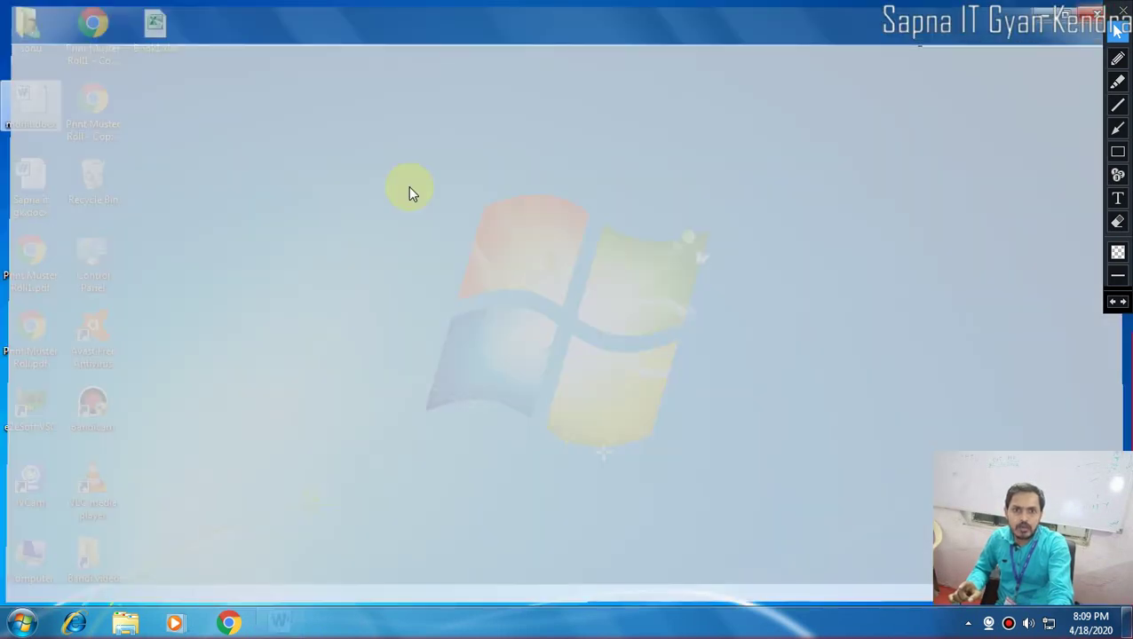
Open "Sapna it gk.docx" from the desktop, highlight its two added lines for comparison, and close it.
double_click(46, 191)
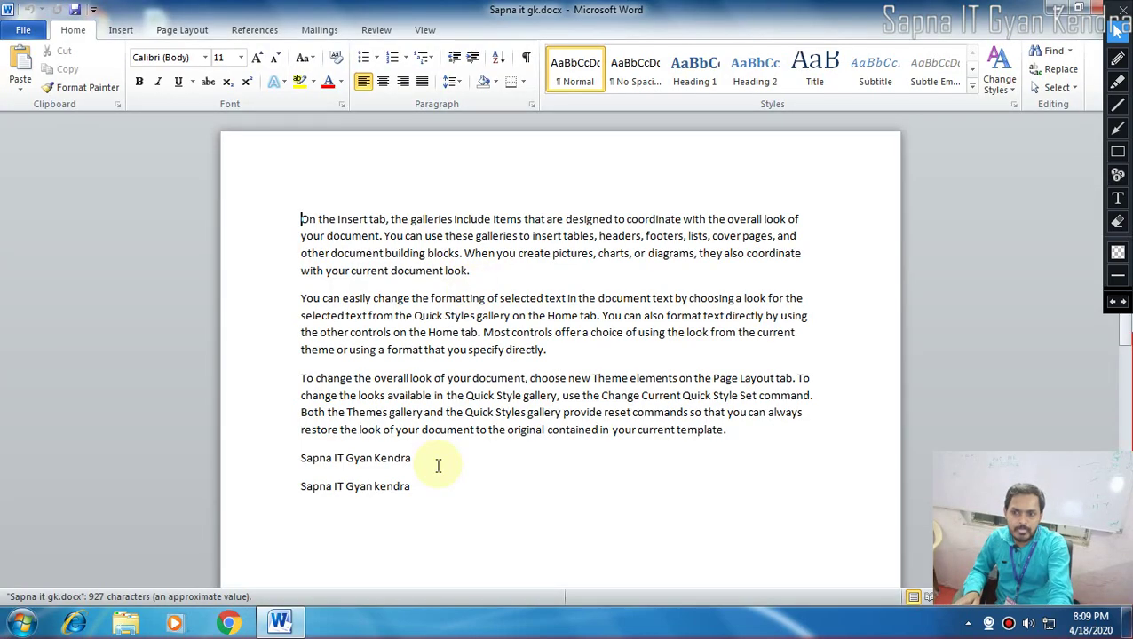
left_click_drag(424, 498, 303, 455)
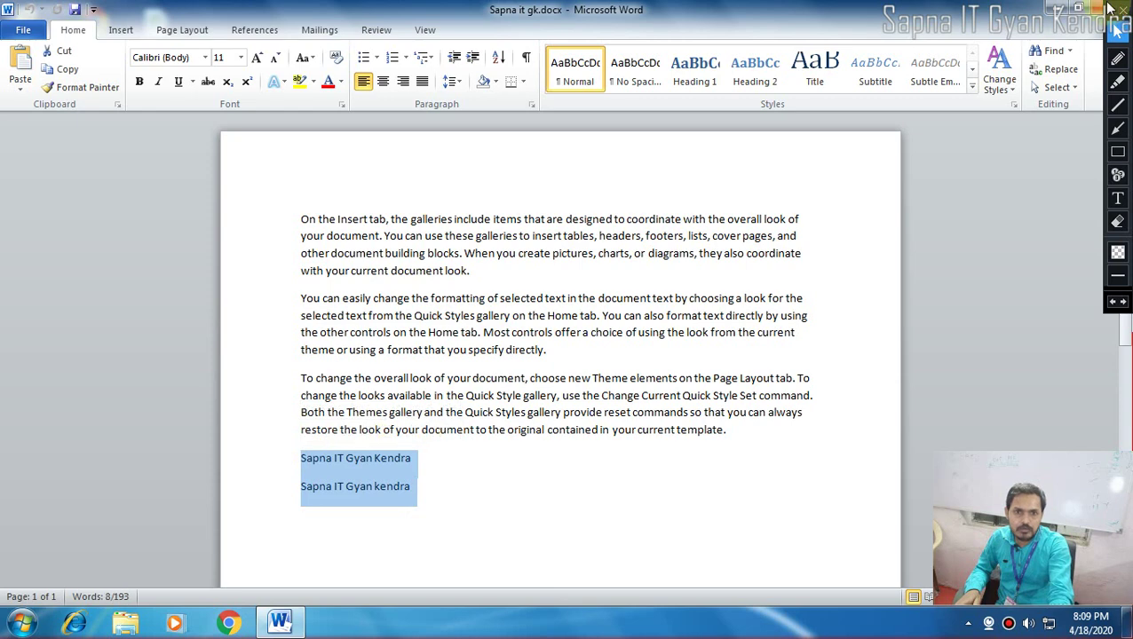
left_click(1121, 8)
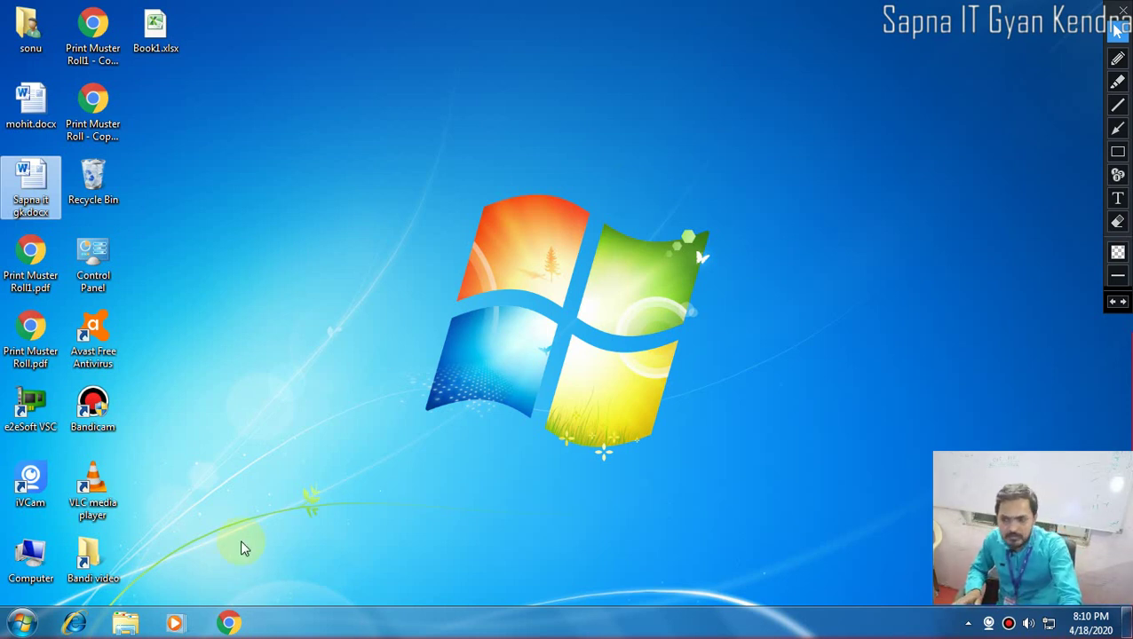
Reopen "Sapna it gk.docx" from the desktop and frame its file name in the title bar with a red rectangle annotation.
double_click(42, 219)
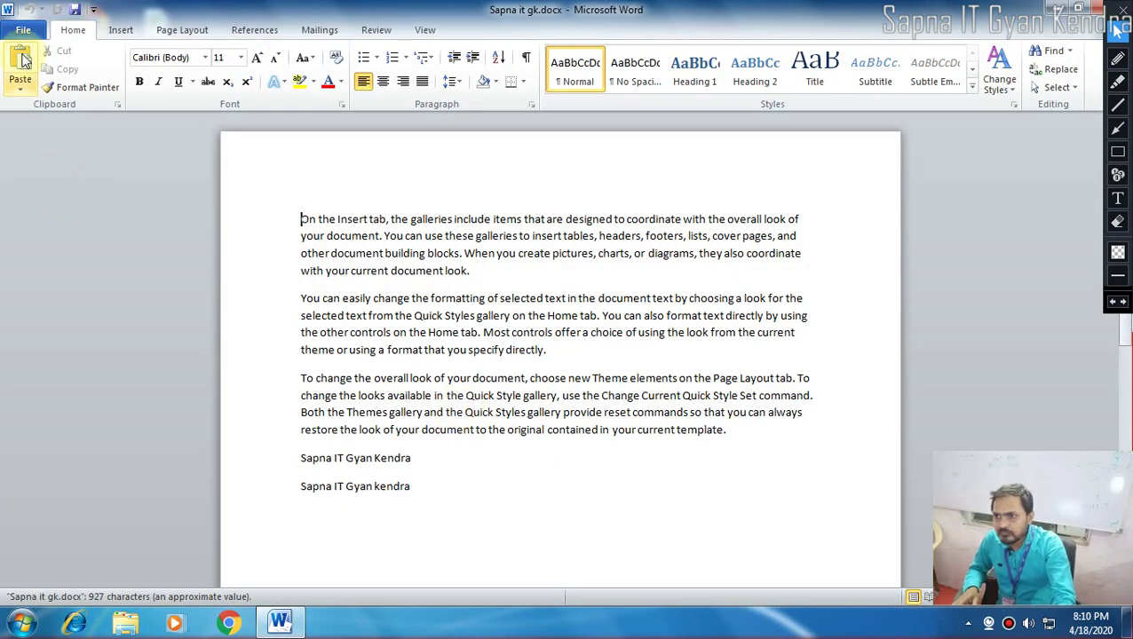
left_click(24, 32)
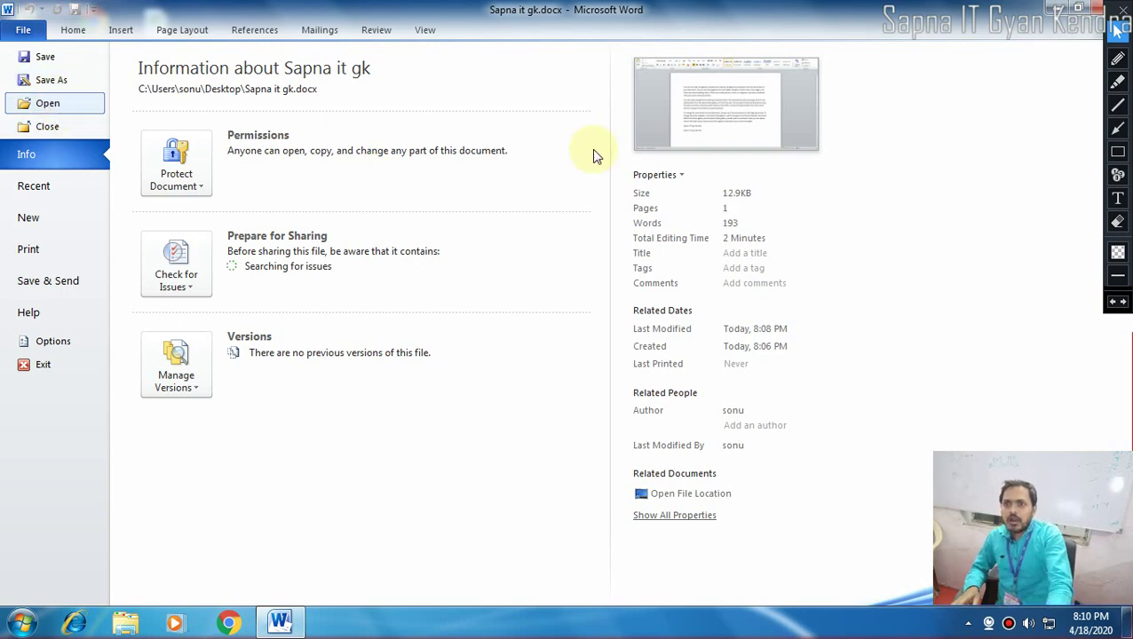
left_click(74, 33)
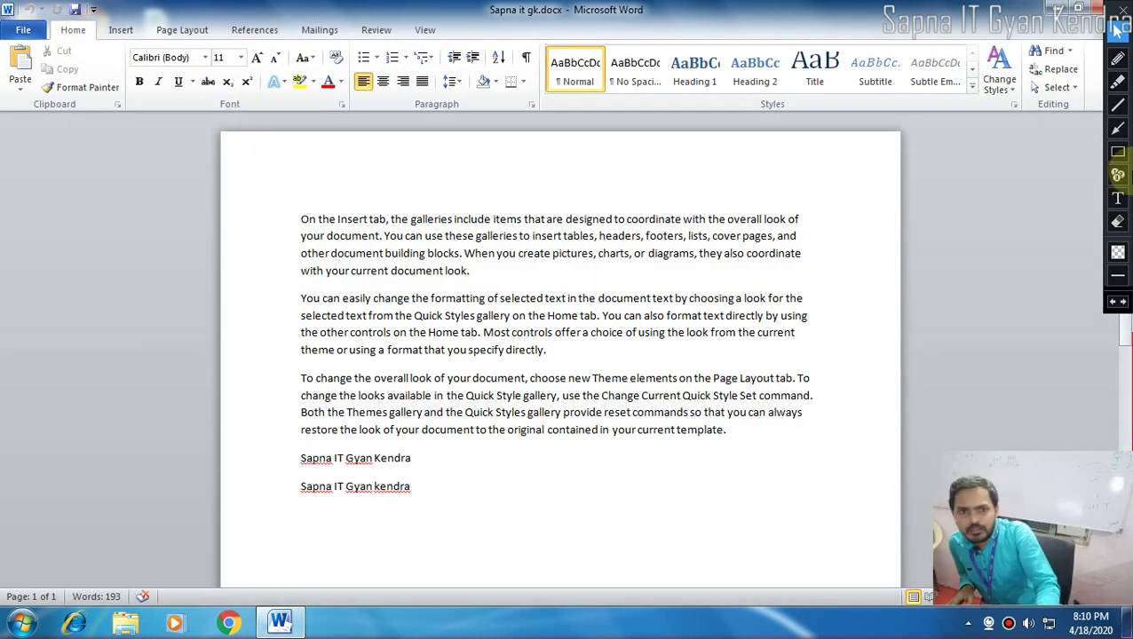
left_click(1118, 151)
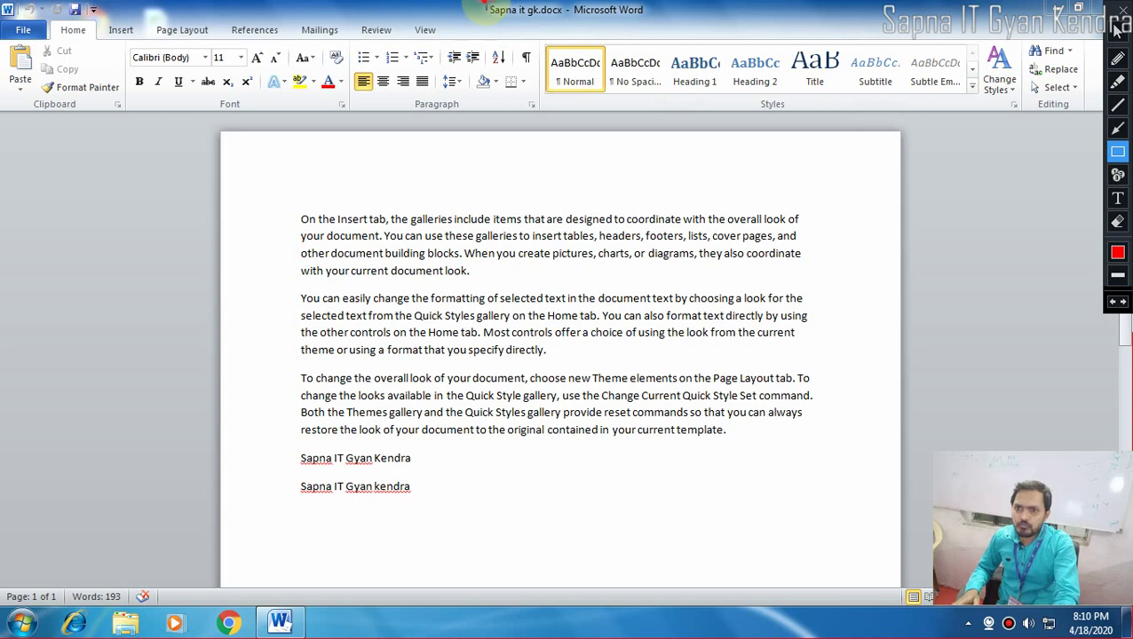
mouse_move(484, 3)
left_mouse_down()
mouse_move(561, 30)
mouse_move(574, 23)
left_mouse_up()
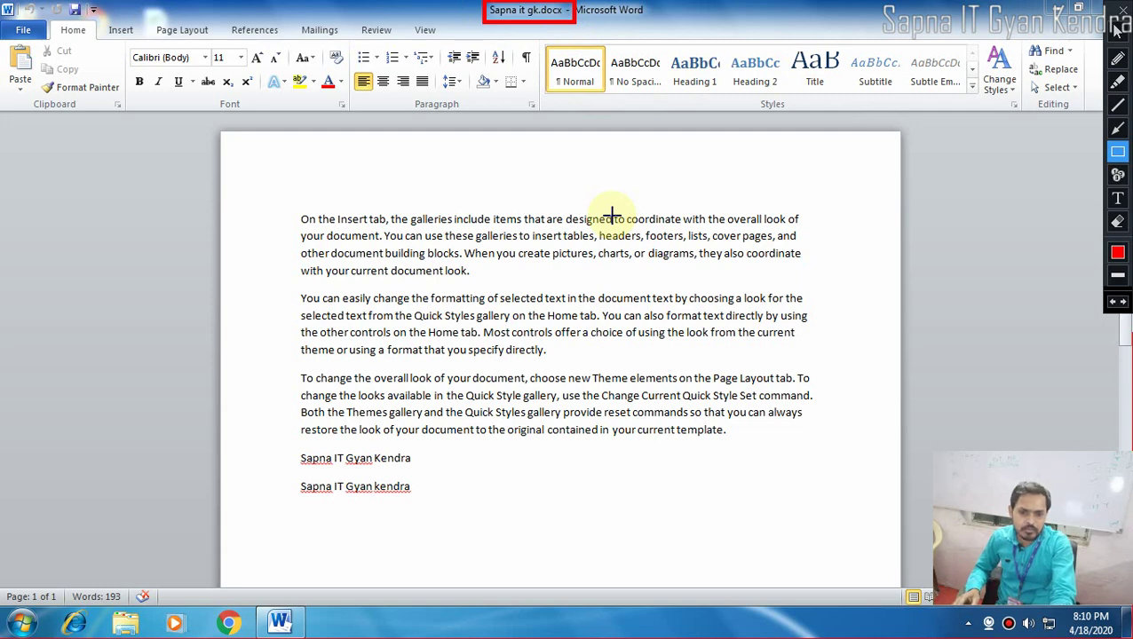
Turn off the rectangle annotation tool and return to the plain cursor.
left_click(1118, 253)
left_click(1114, 28)
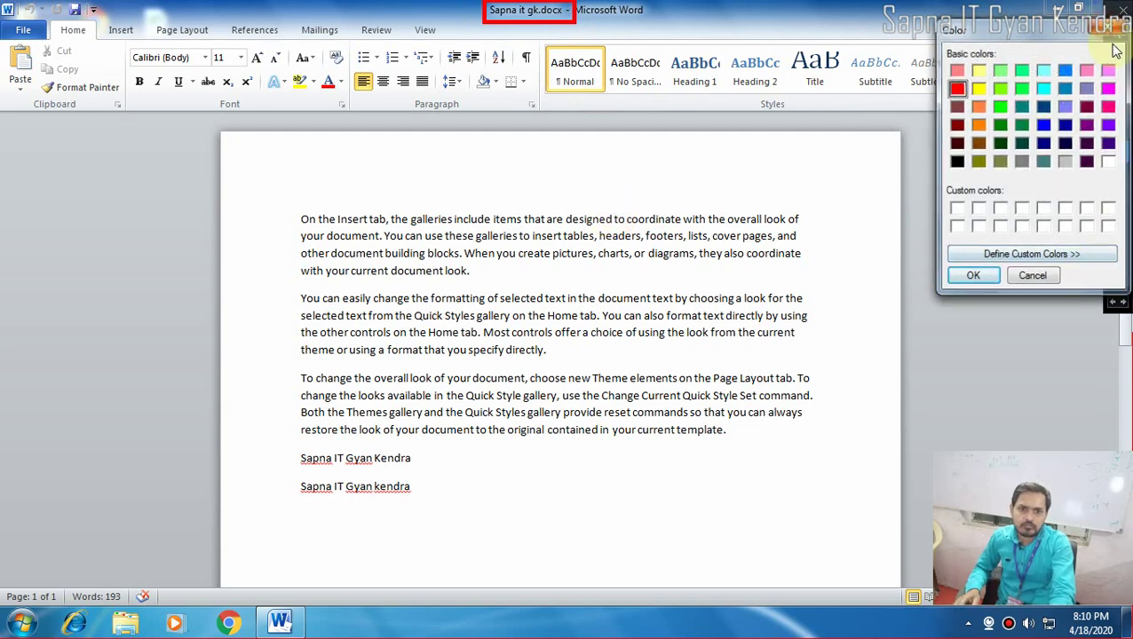
left_click(1116, 31)
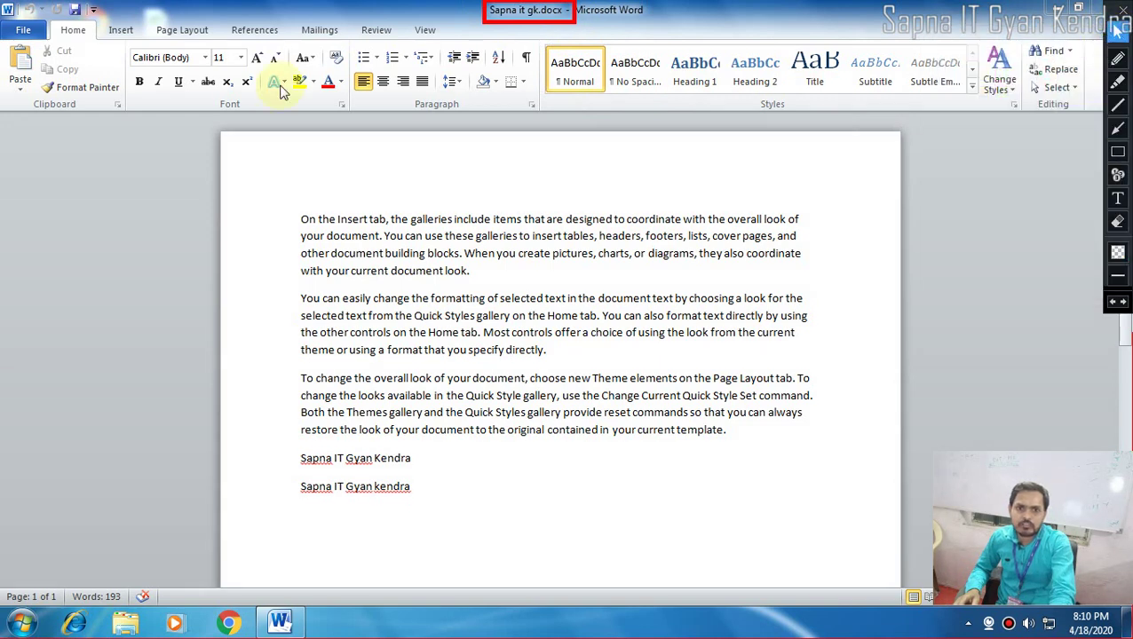
Open "mohit.docx" from the Desktop folder with the Open command and highlight its three added lines.
left_click(25, 31)
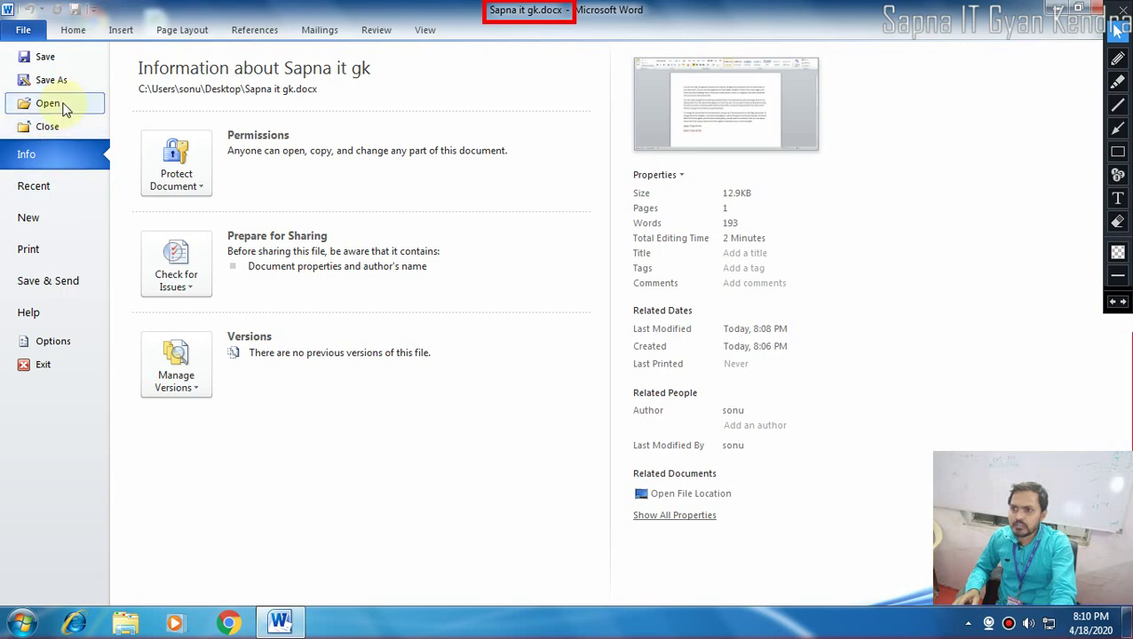
key("Escape")
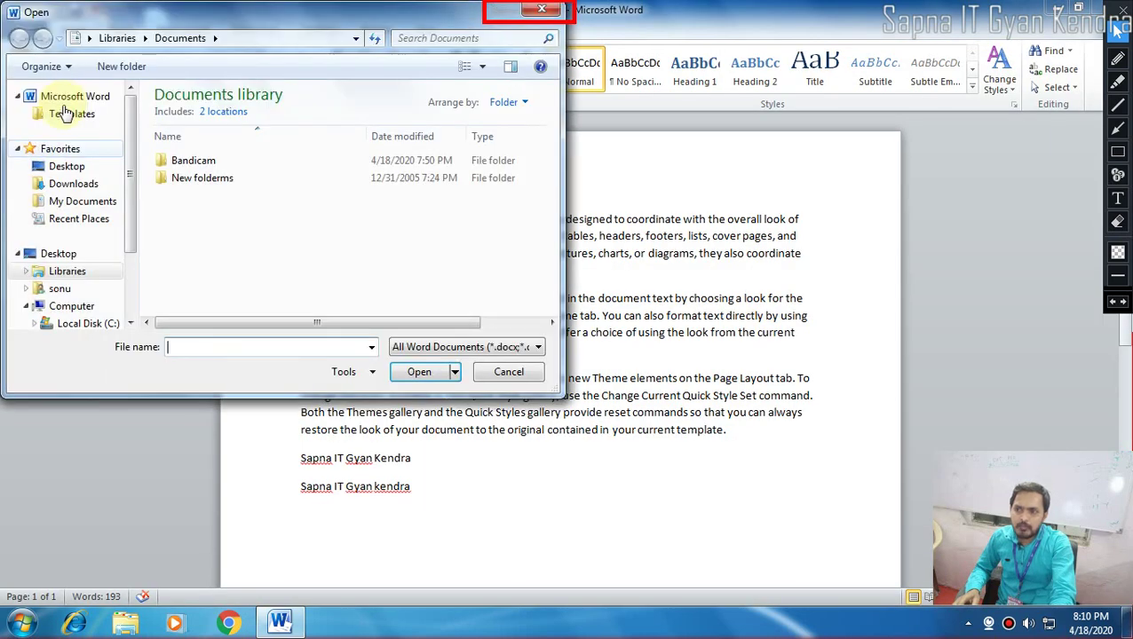
left_click(69, 169)
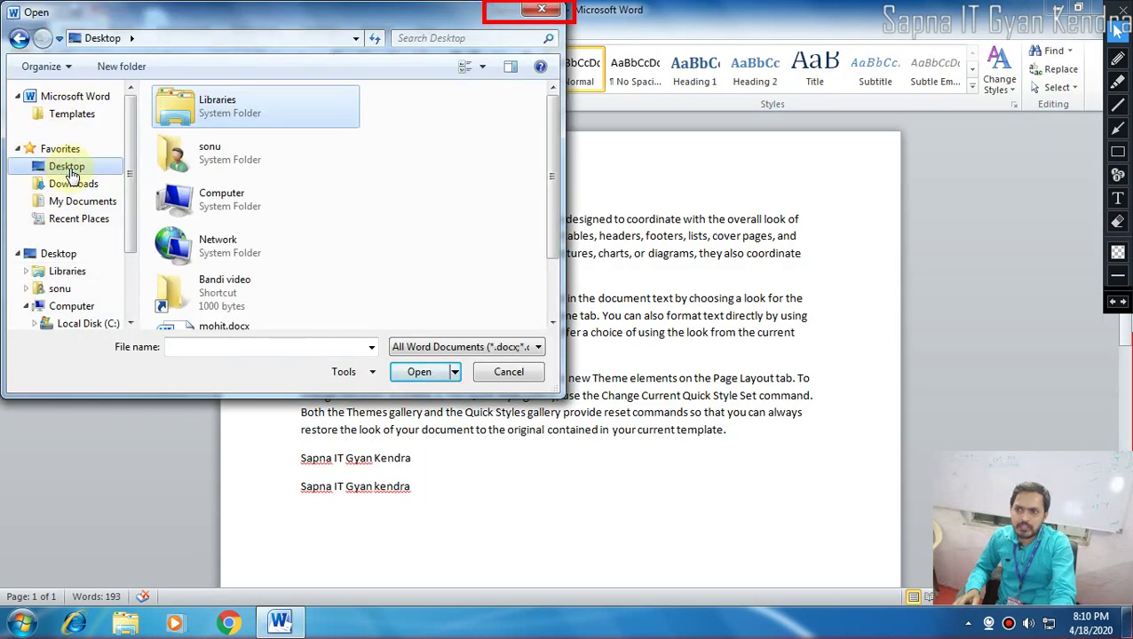
left_click(227, 241)
scroll(223, 244, "down", 2)
left_click(222, 248)
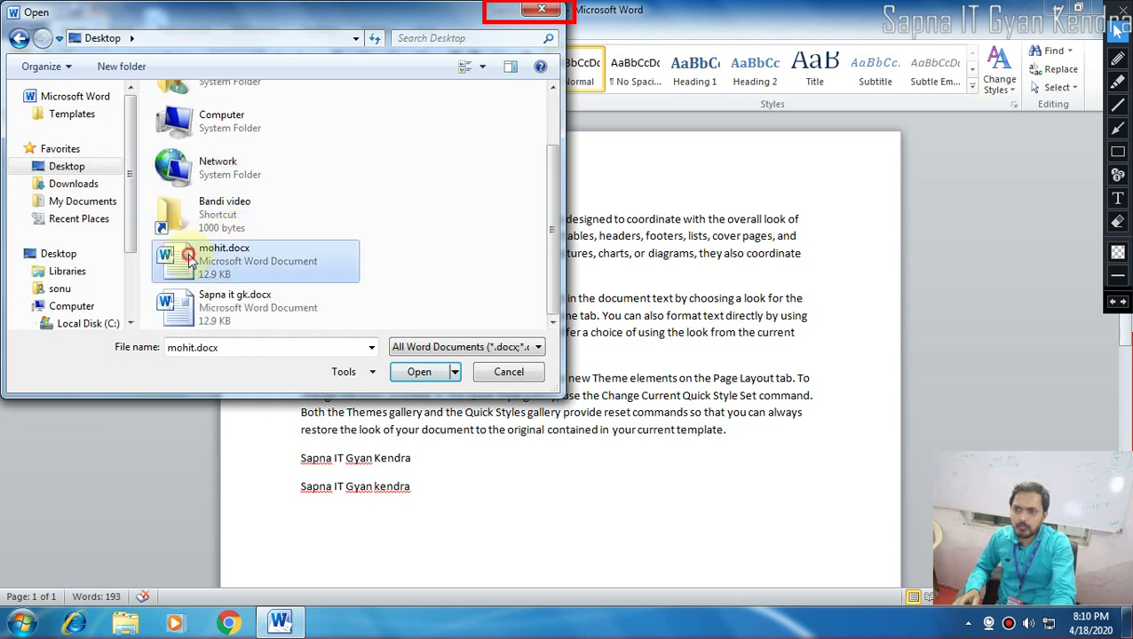
left_click(421, 370)
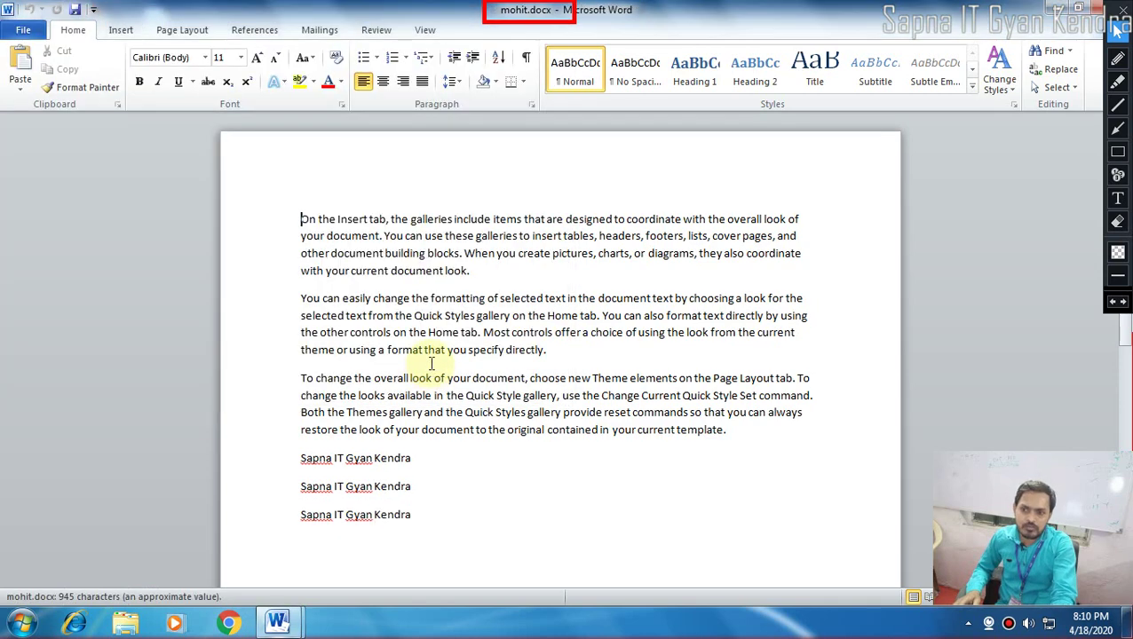
left_click_drag(420, 475, 327, 420)
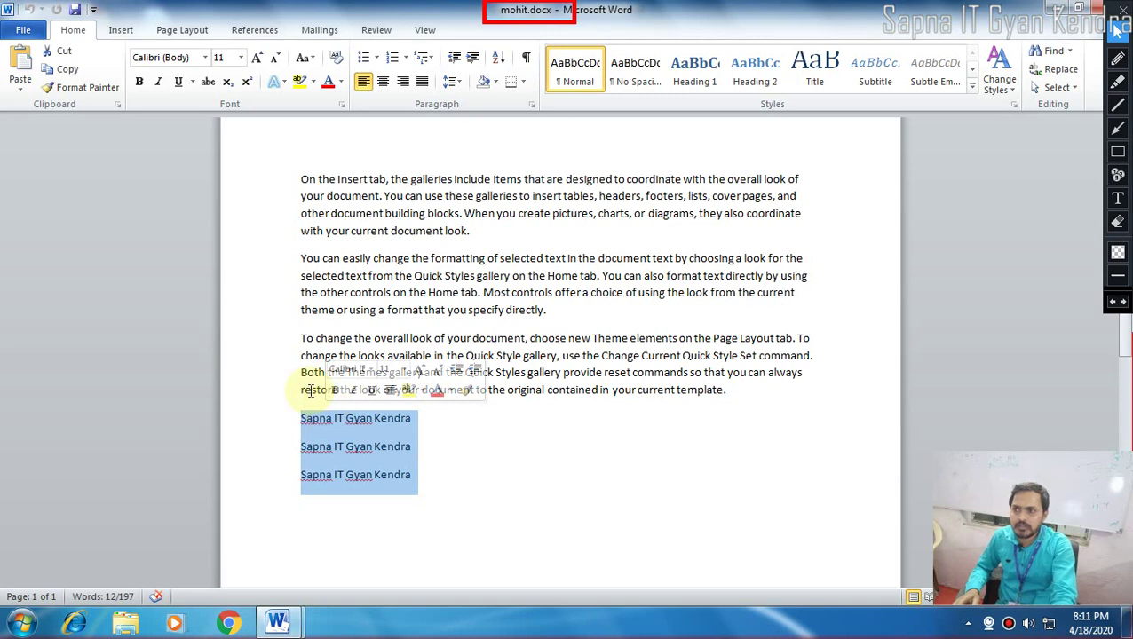
Erase the red rectangle annotation around the document's file name and return to the plain cursor.
left_click(26, 31)
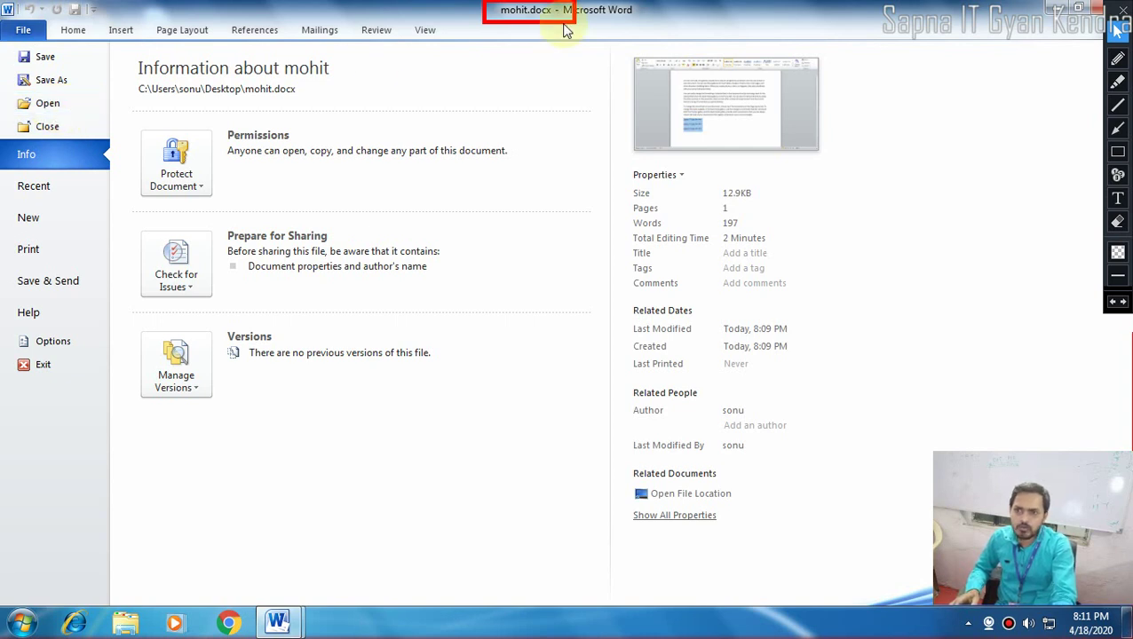
left_click(1117, 221)
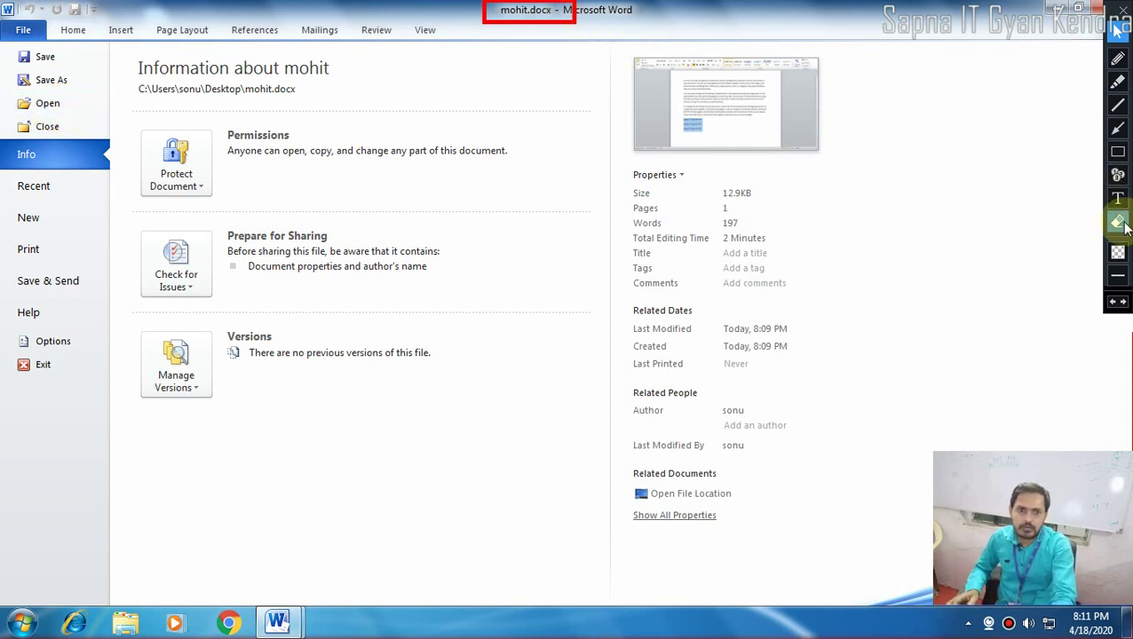
left_click_drag(521, 11, 641, 57)
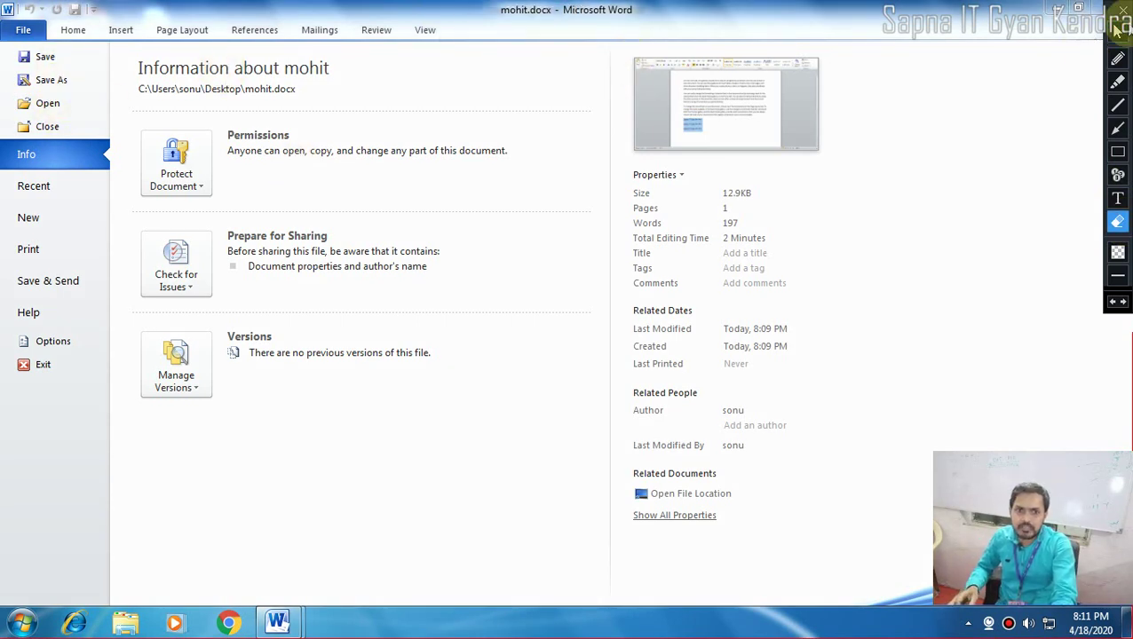
left_click(1118, 30)
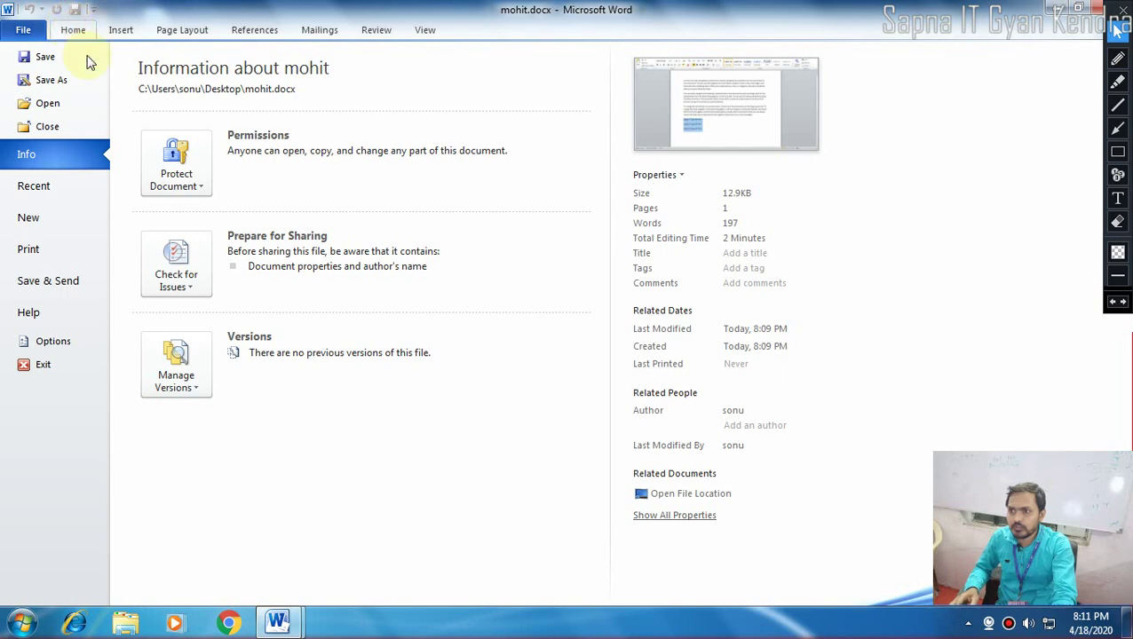
Replace all the document text with the word "Save" and enlarge it to 16 pt.
left_click(73, 32)
left_click(467, 490)
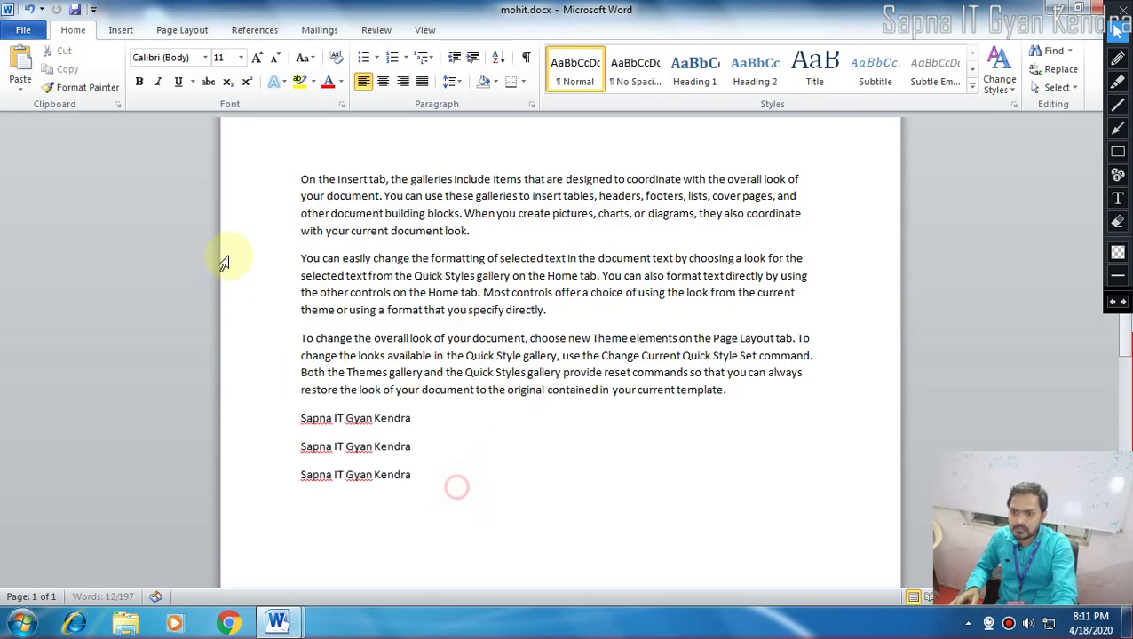
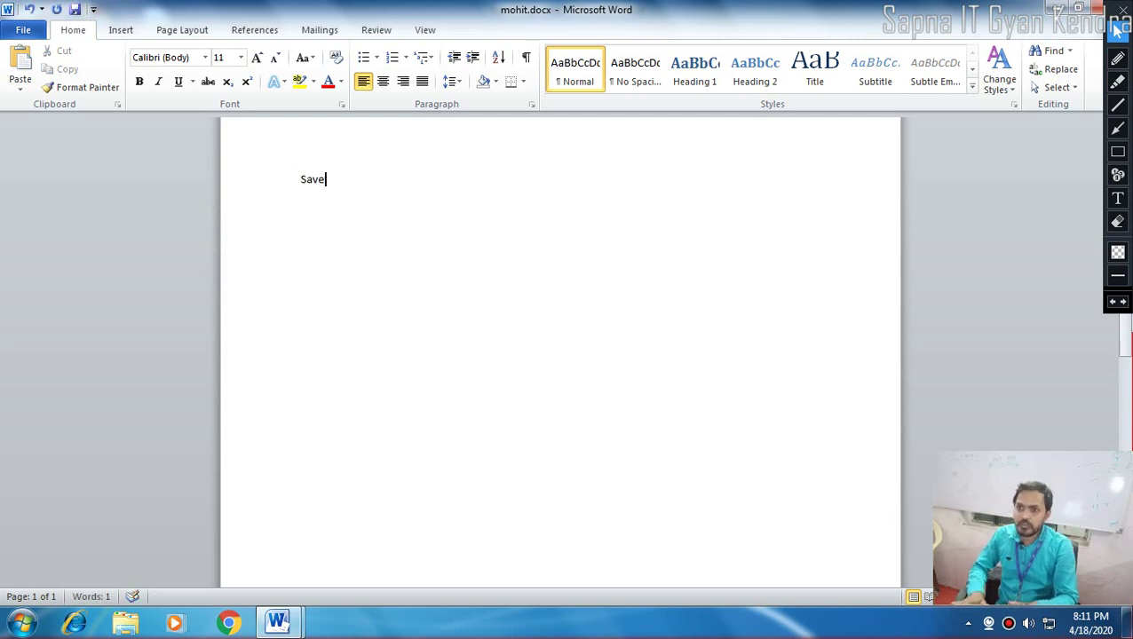
key("ctrl+a")
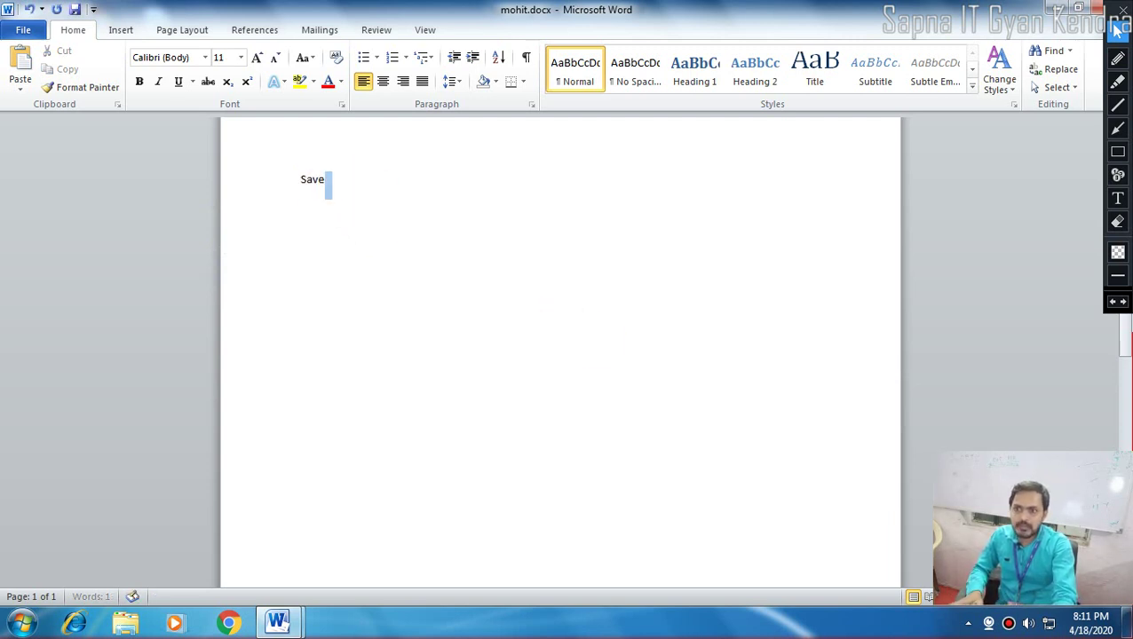
left_click(255, 57)
left_click(255, 58)
left_click(255, 58)
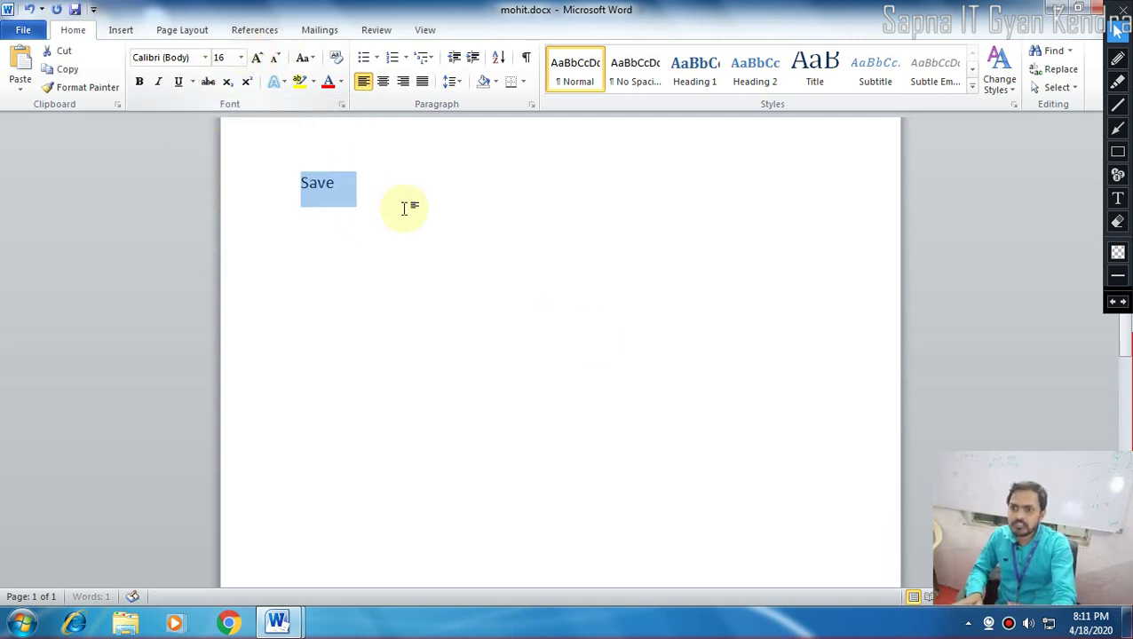
left_click(405, 185)
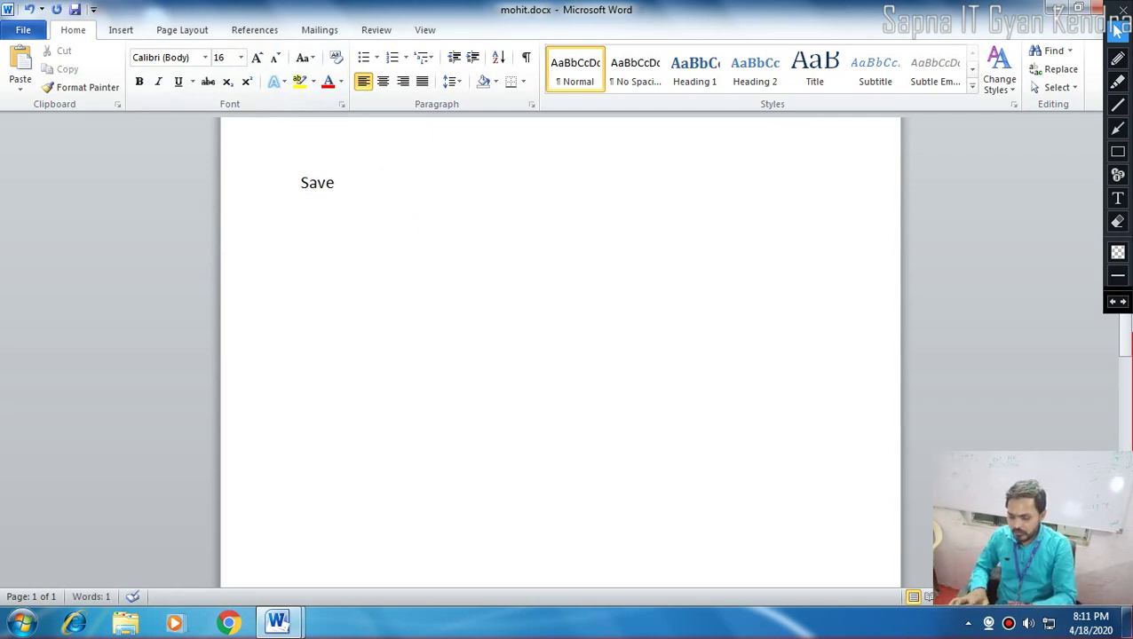
Write "Ctrl+S" beside "Save", add the line "Save As F12", and start a third line.
type("Ctrl")
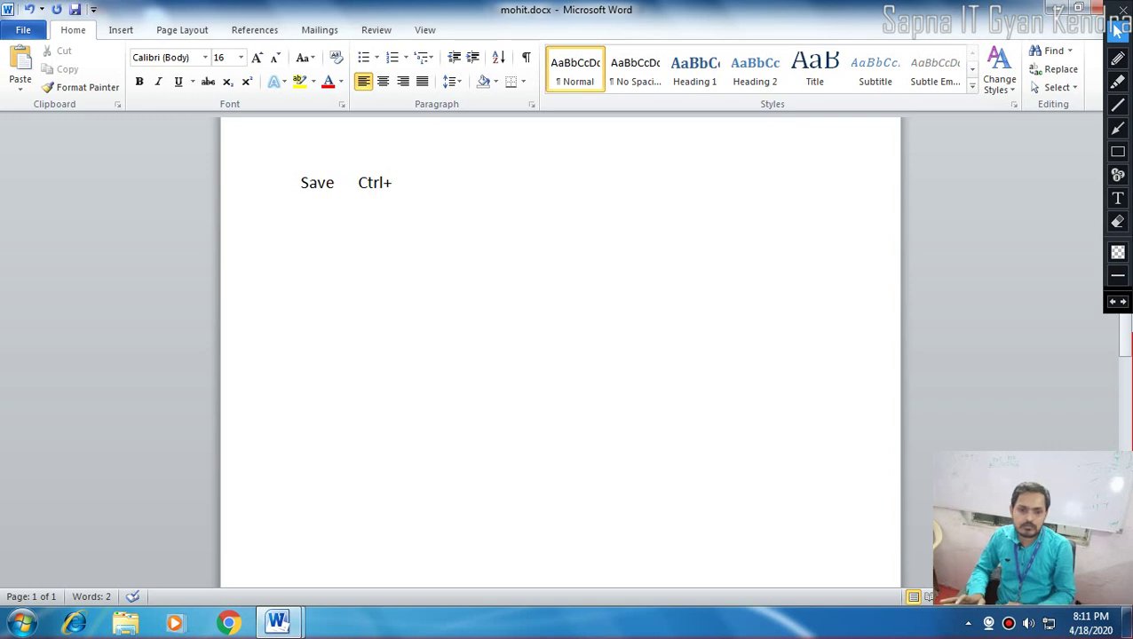
type("+S ")
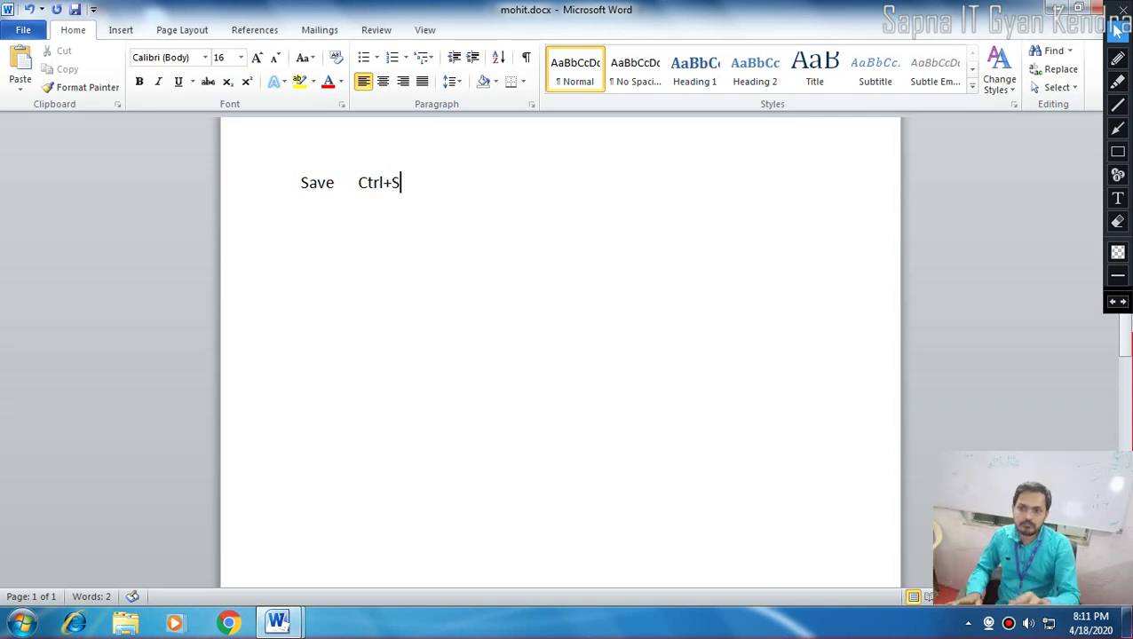
type("Sa")
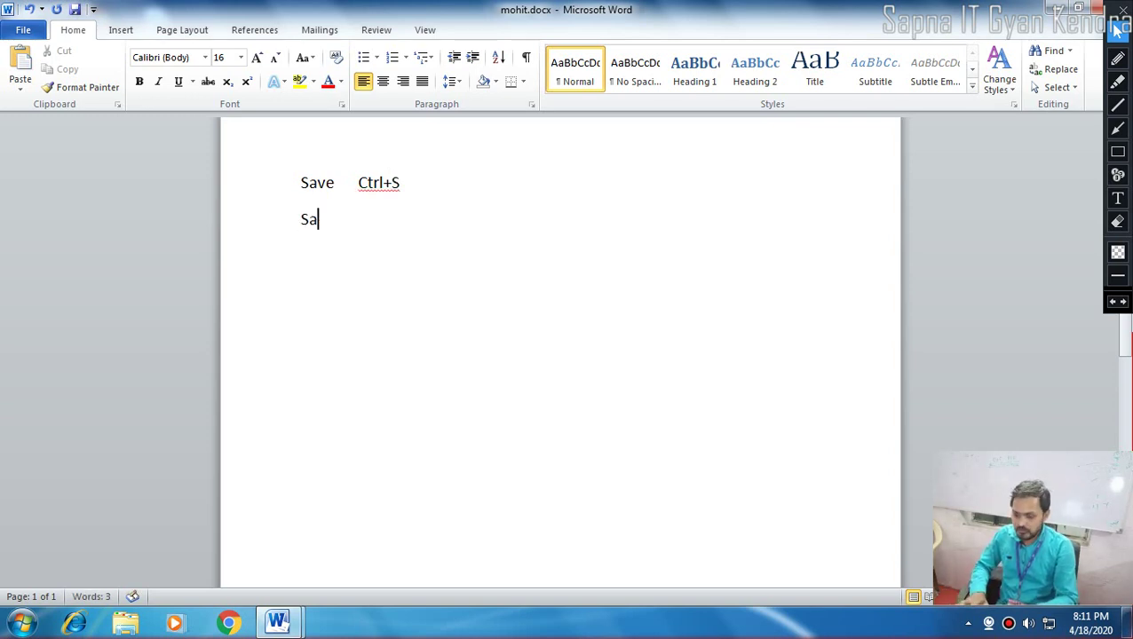
type("ve As")
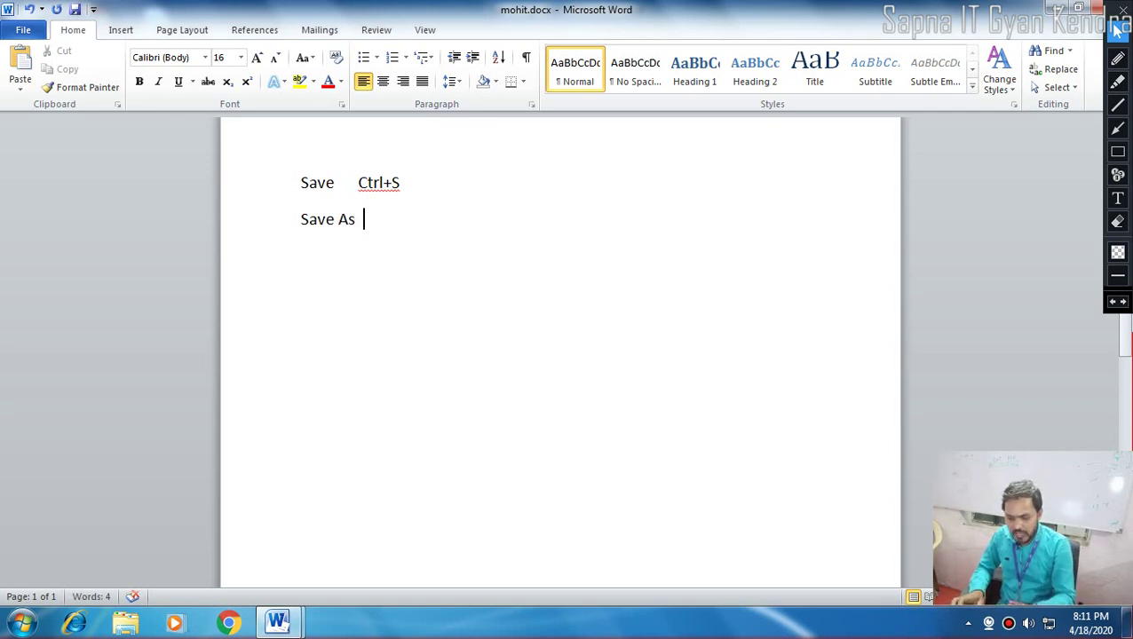
type("  F12 O")
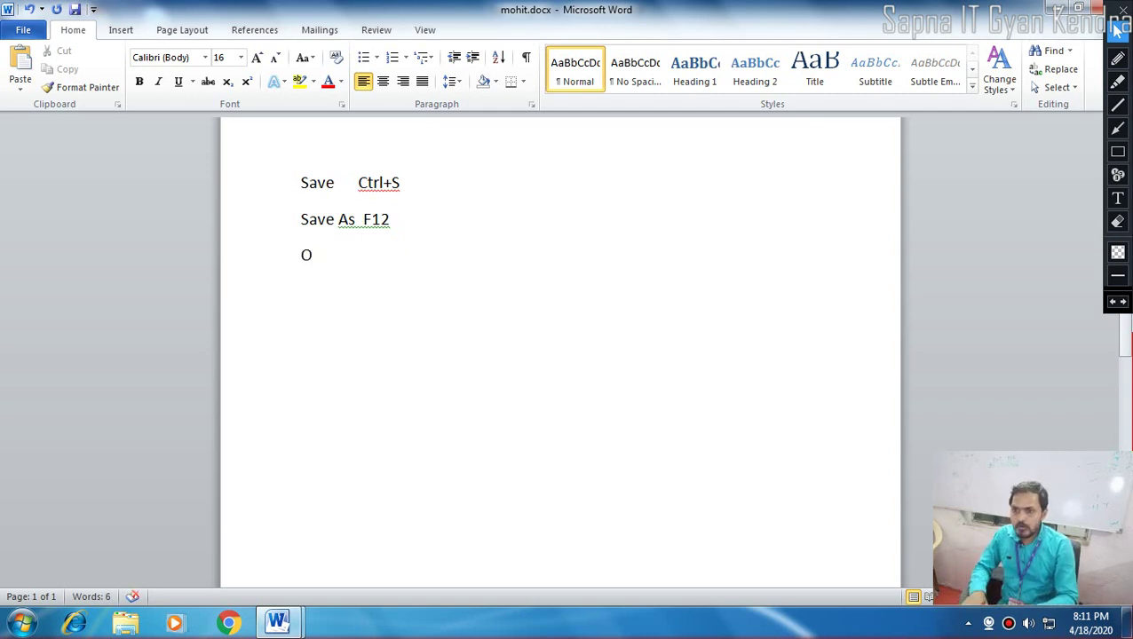
Complete the third line of the shortcut list as "Open Ctrl+O".
type("pne")
key("BackSpace")
key("BackSpace")
type("en")
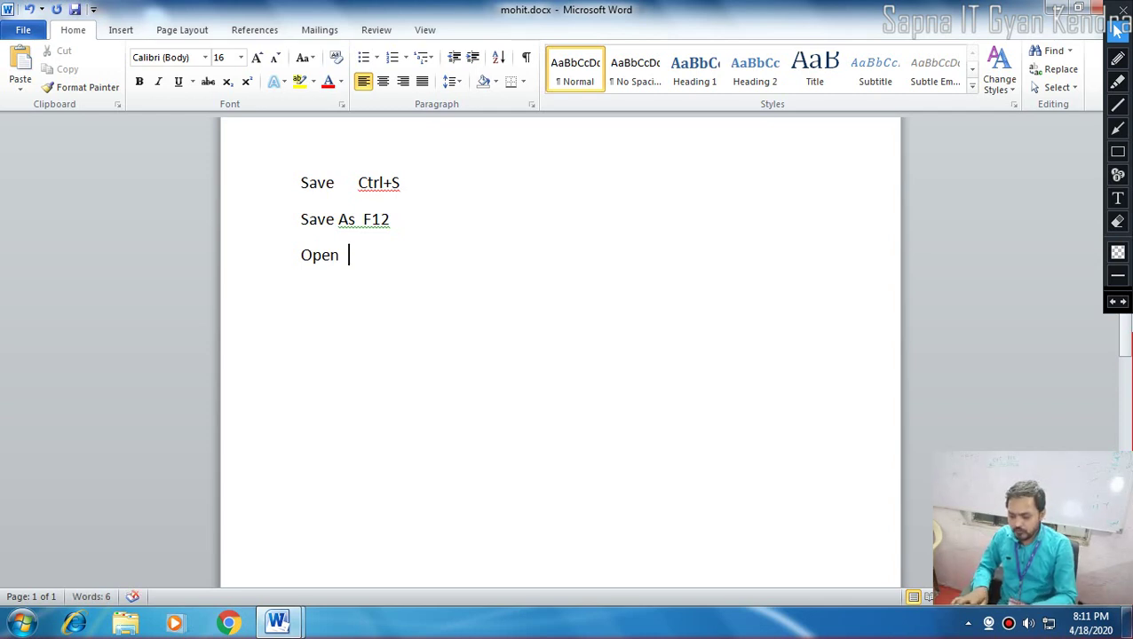
type("  Ctrl+")
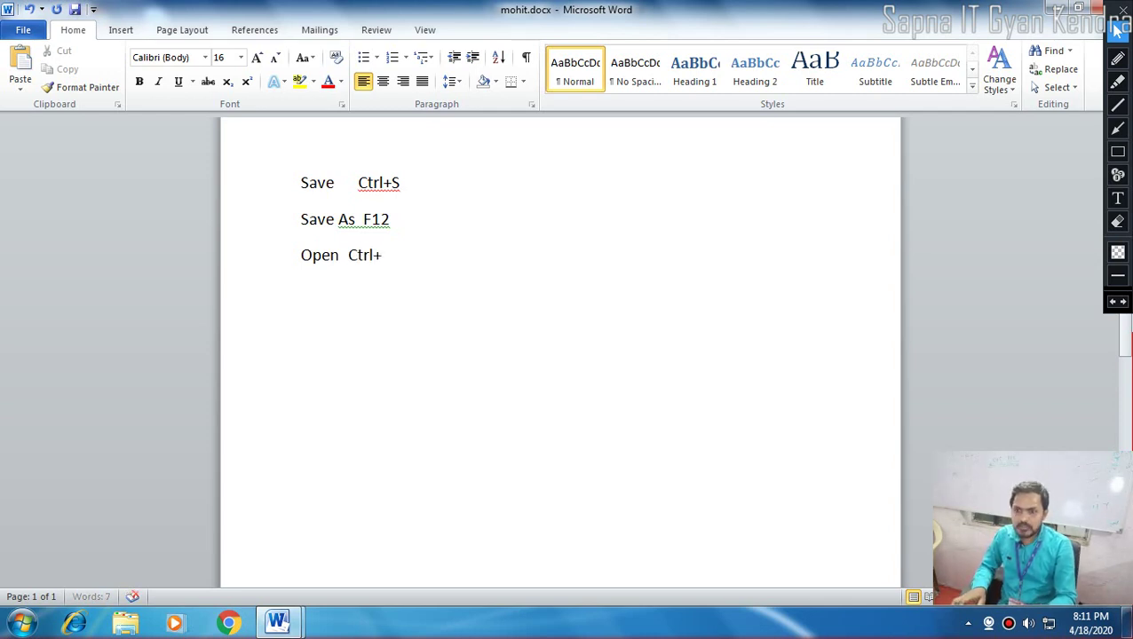
type("O")
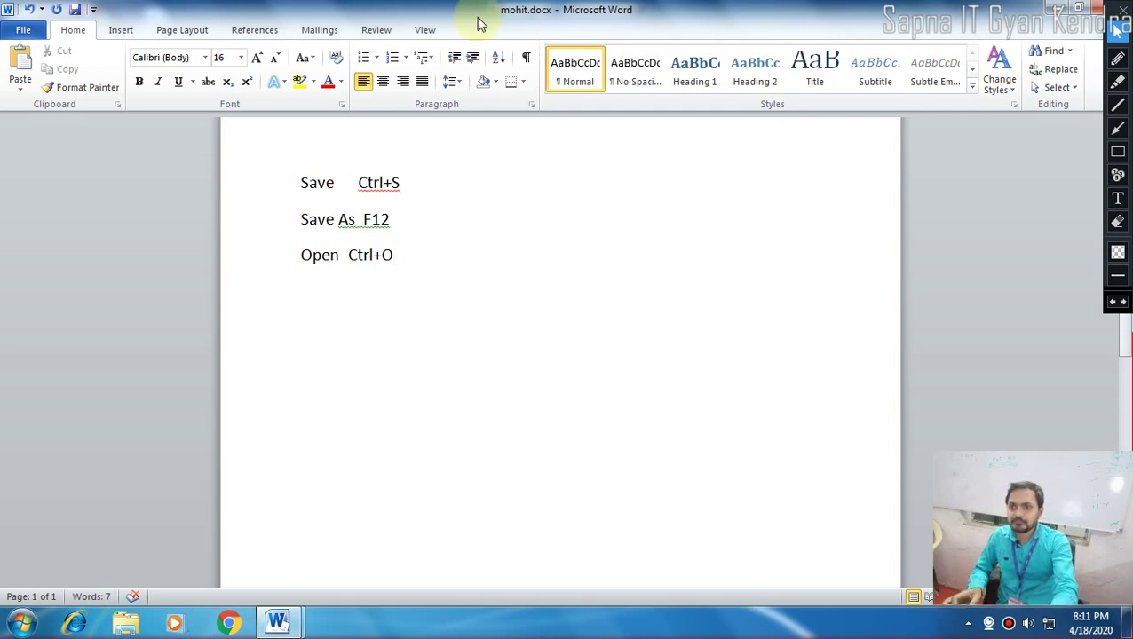
Highlight the shortcut list, undo all of its edits back to the original document text, and clear the selection.
left_click_drag(433, 271, 300, 194)
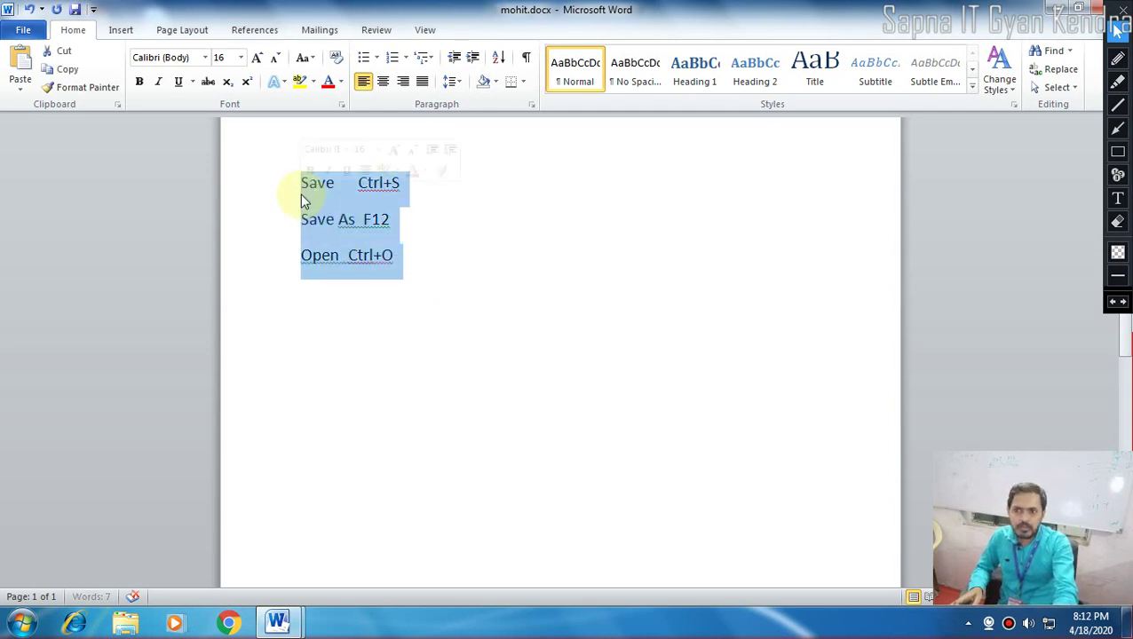
key("ctrl+z")
key("ctrl+z")
key("ctrl+z")
key("ctrl+z")
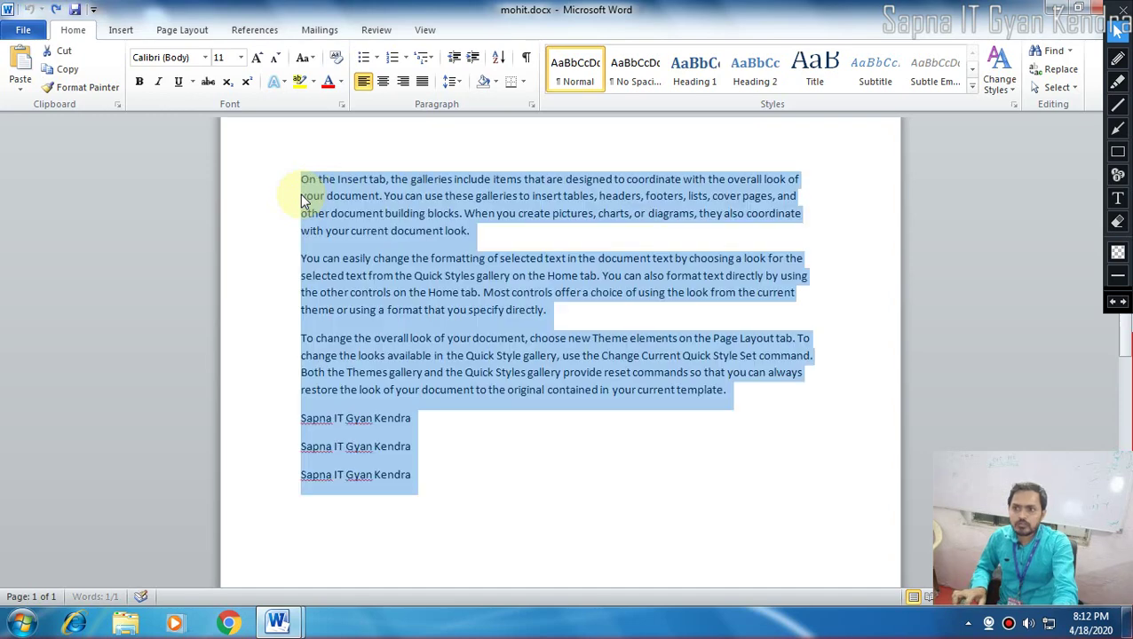
left_click(563, 269)
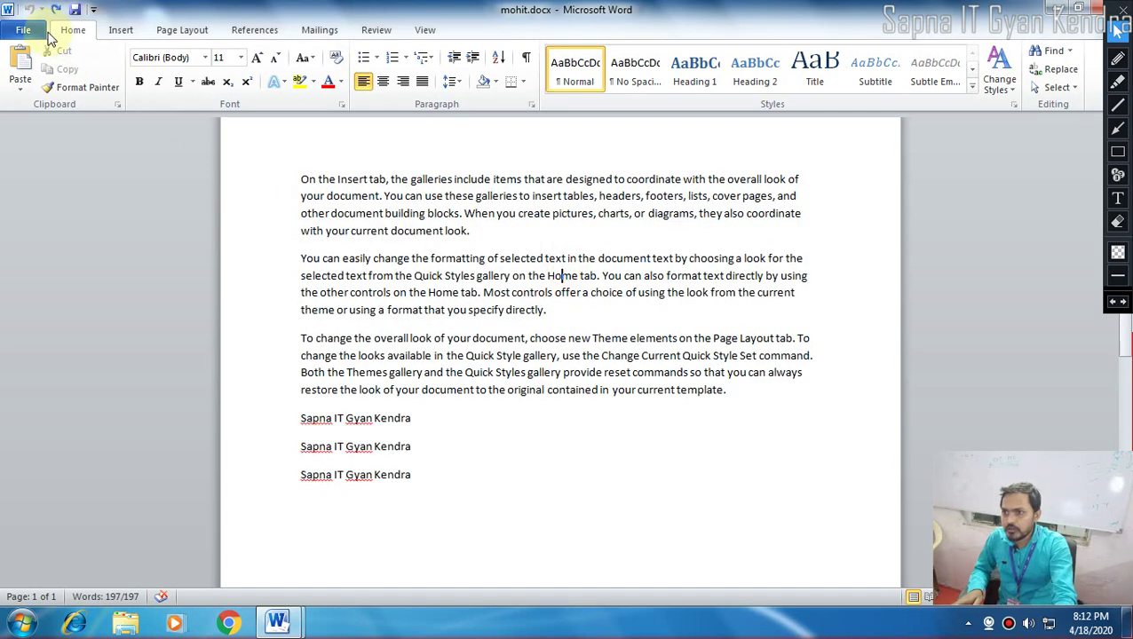
Point out the Close command among the File commands, and frame the "mohit.docx" file name with a red rectangle annotation.
left_click(22, 31)
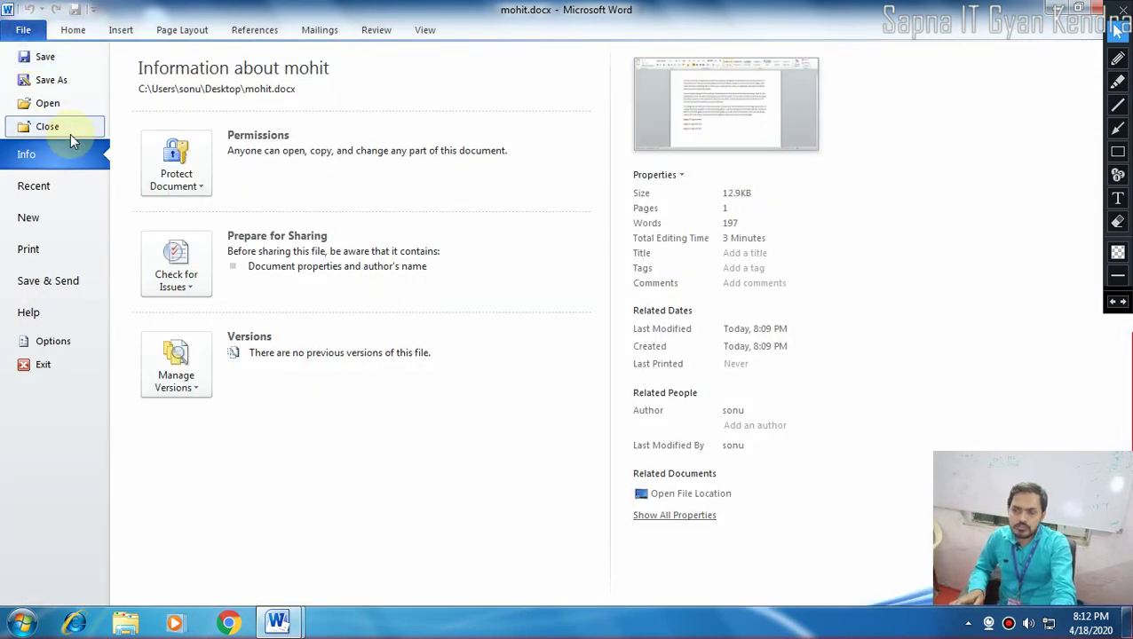
left_click(72, 31)
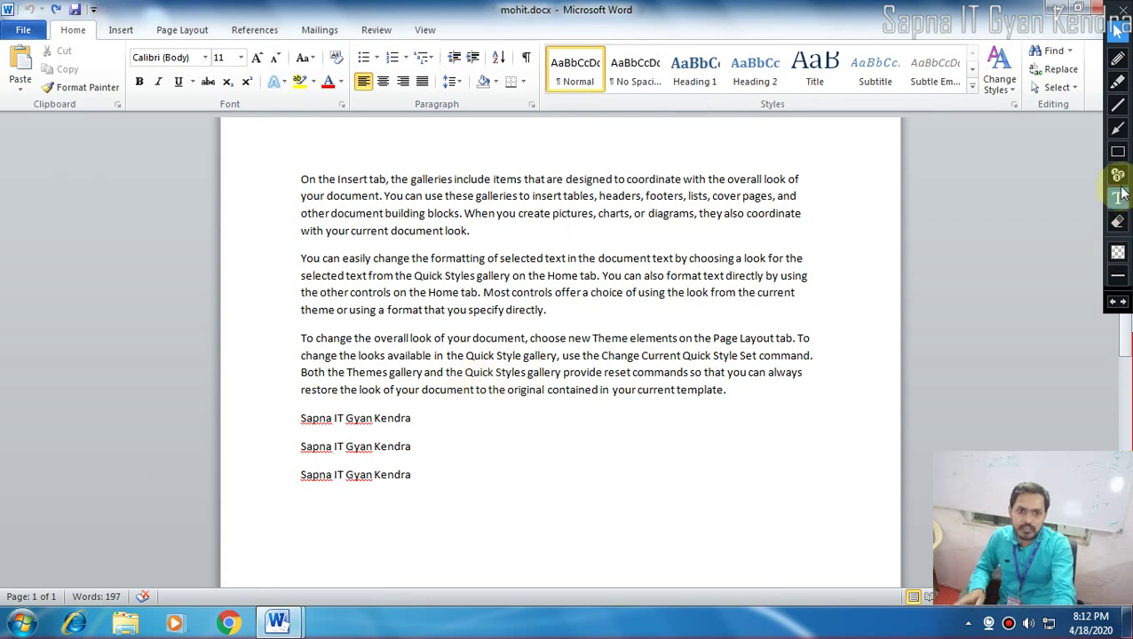
left_click(1117, 154)
left_click_drag(478, 2, 563, 25)
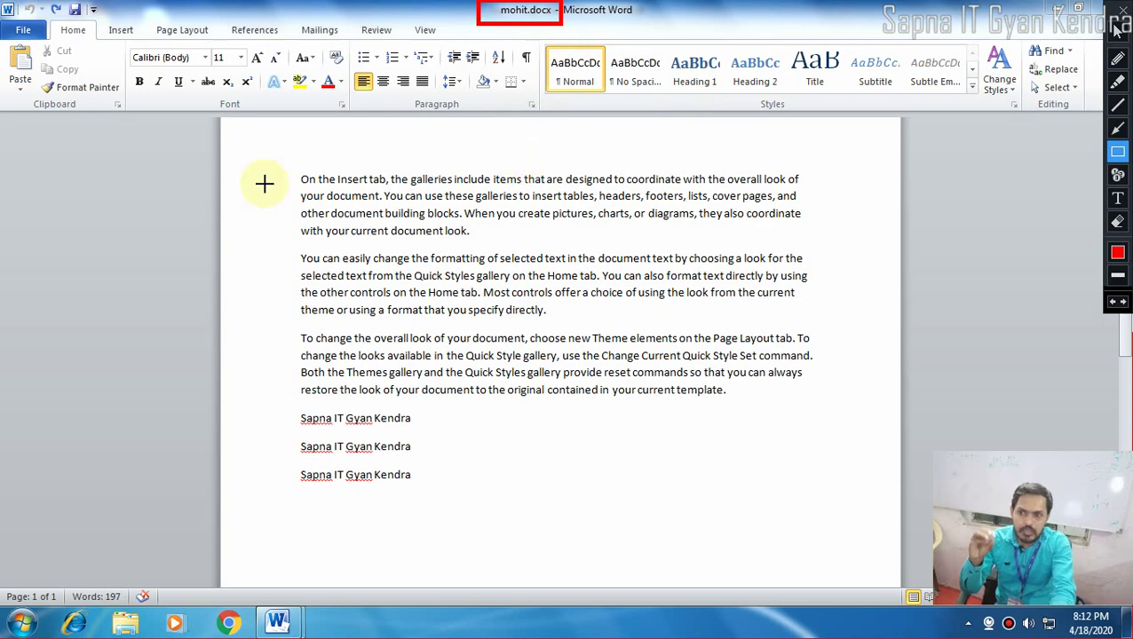
left_click(1117, 29)
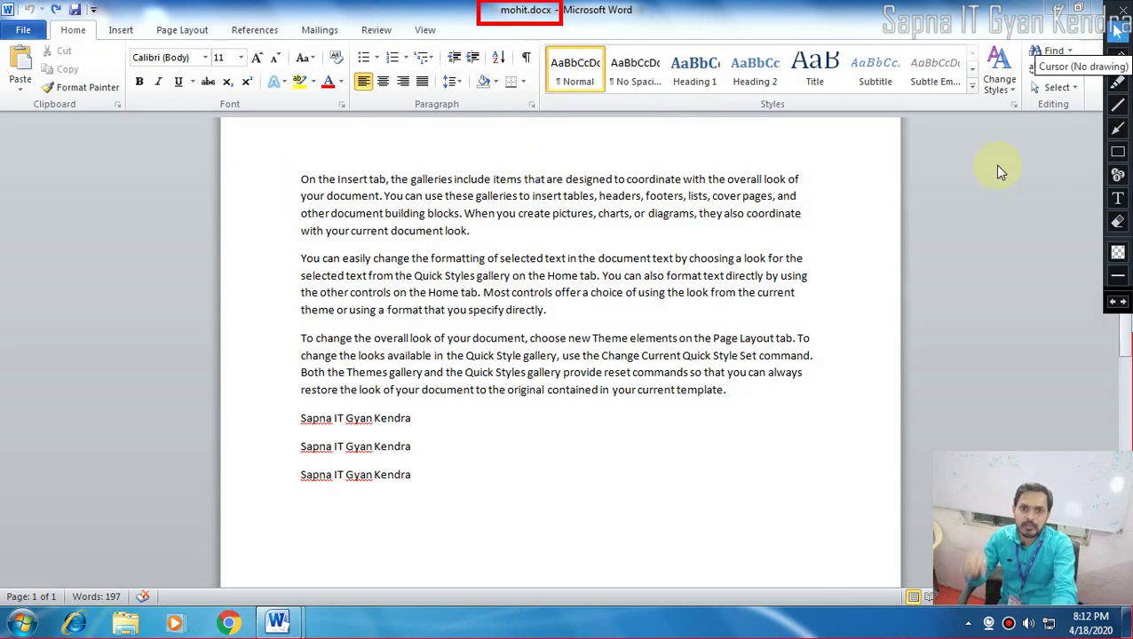
Highlight the entire text of "mohit.docx" and quit the program with the Exit command.
mouse_move(417, 480)
left_mouse_down()
mouse_move(322, 317)
mouse_move(272, 184)
left_mouse_up()
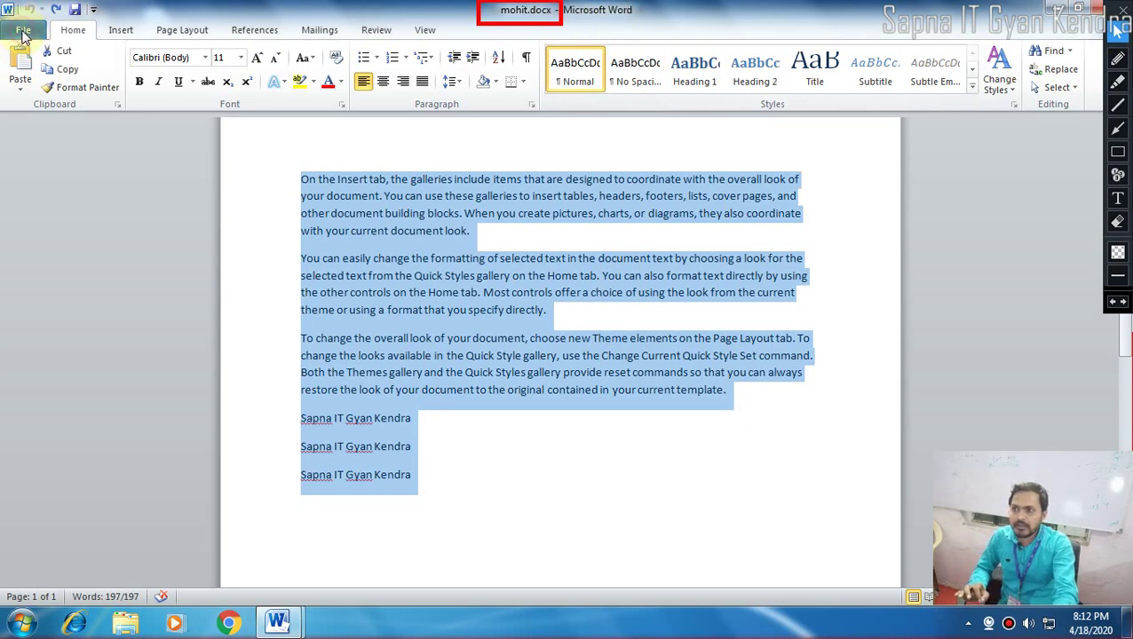
left_click(24, 33)
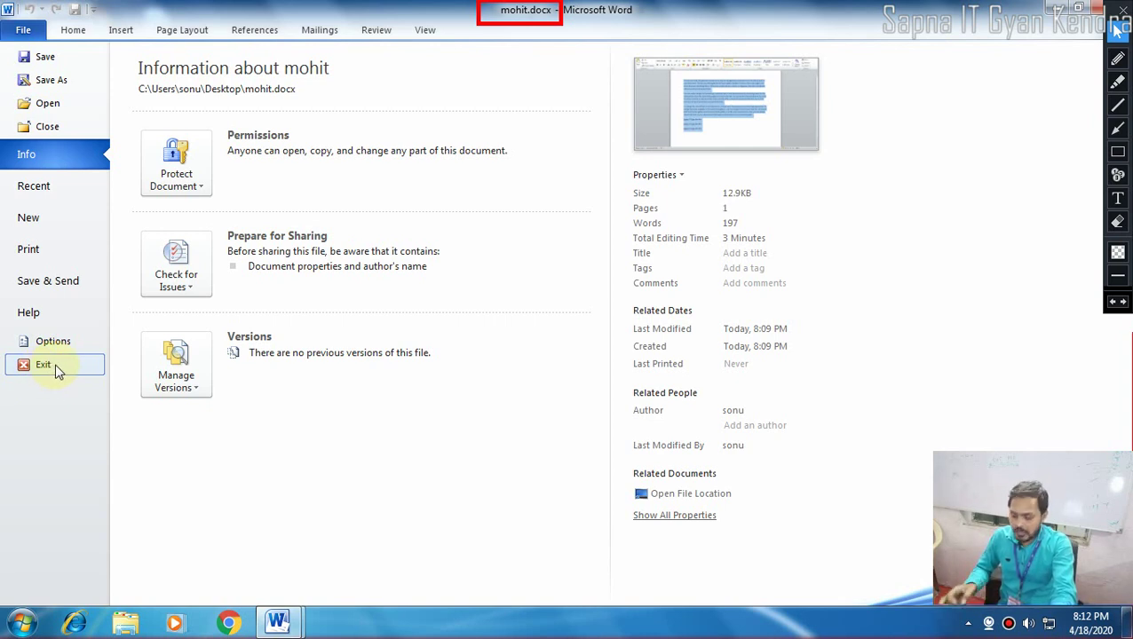
left_click(55, 364)
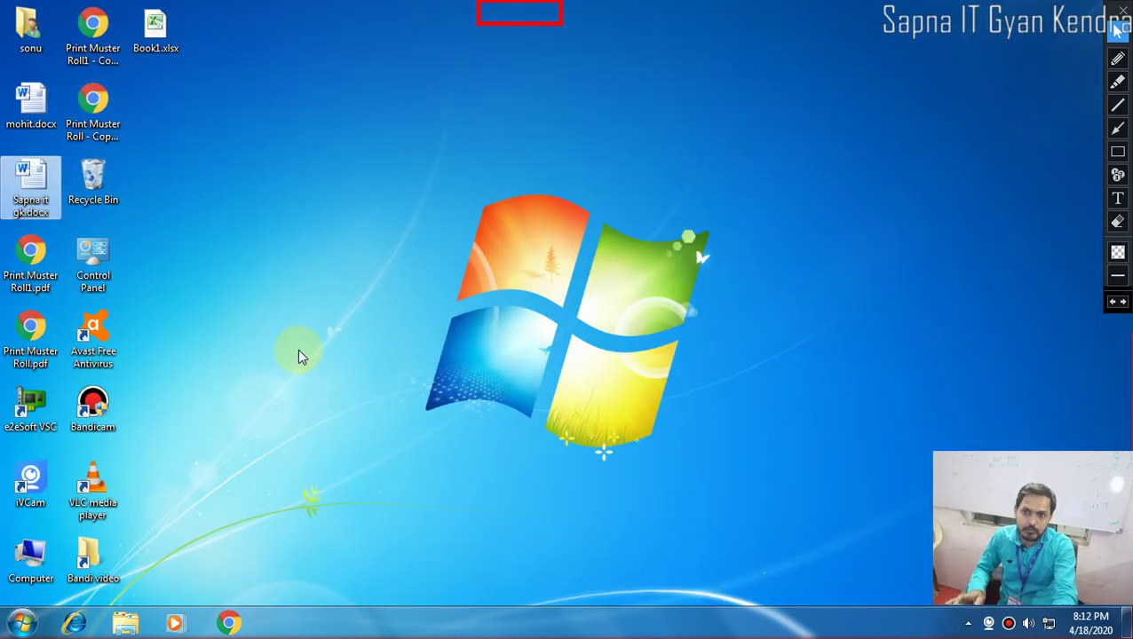
Erase the red rectangle annotation from the screen and open "mohit.docx" from the desktop.
left_click(1122, 225)
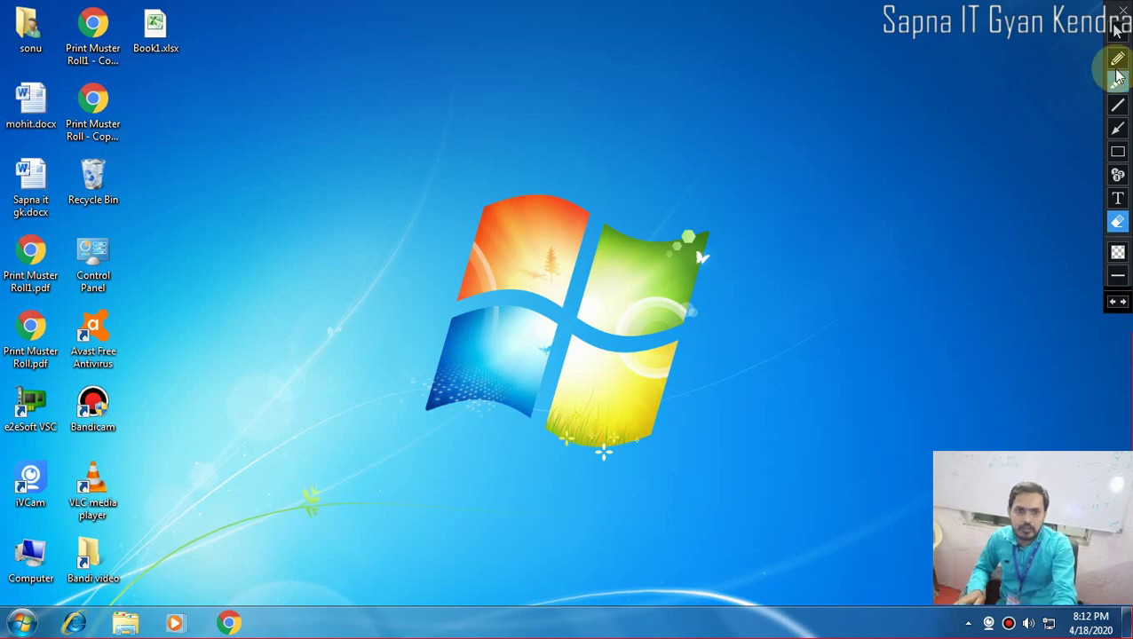
left_click(1119, 31)
double_click(30, 102)
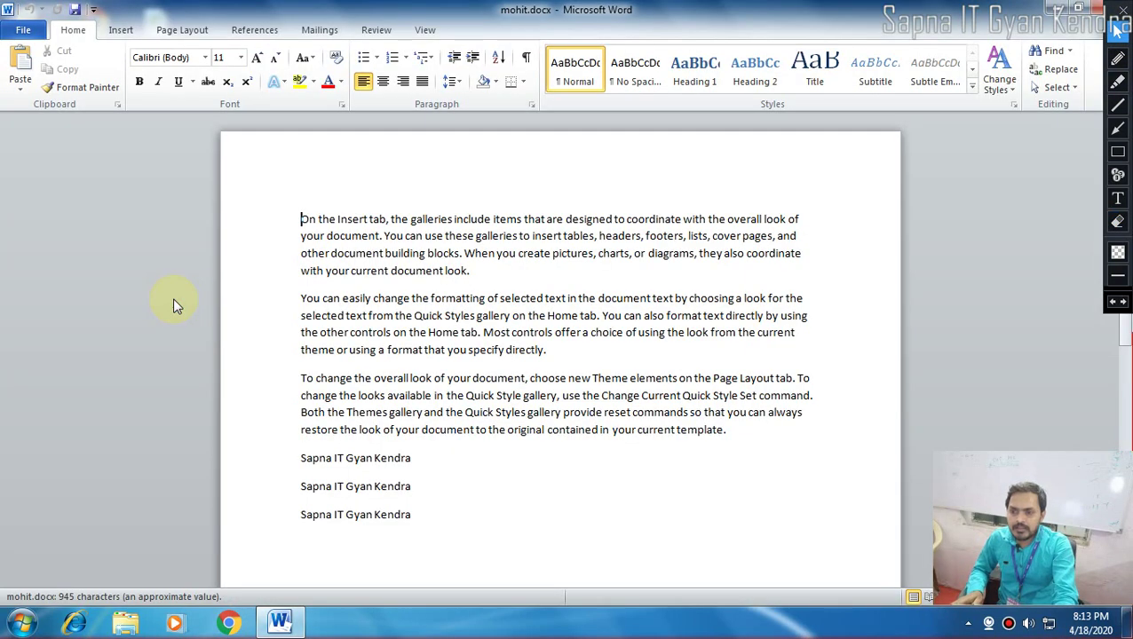
Highlight the entire text of "mohit.docx" and close only the document with the File commands' Close, leaving the program running.
left_click_drag(296, 220, 502, 542)
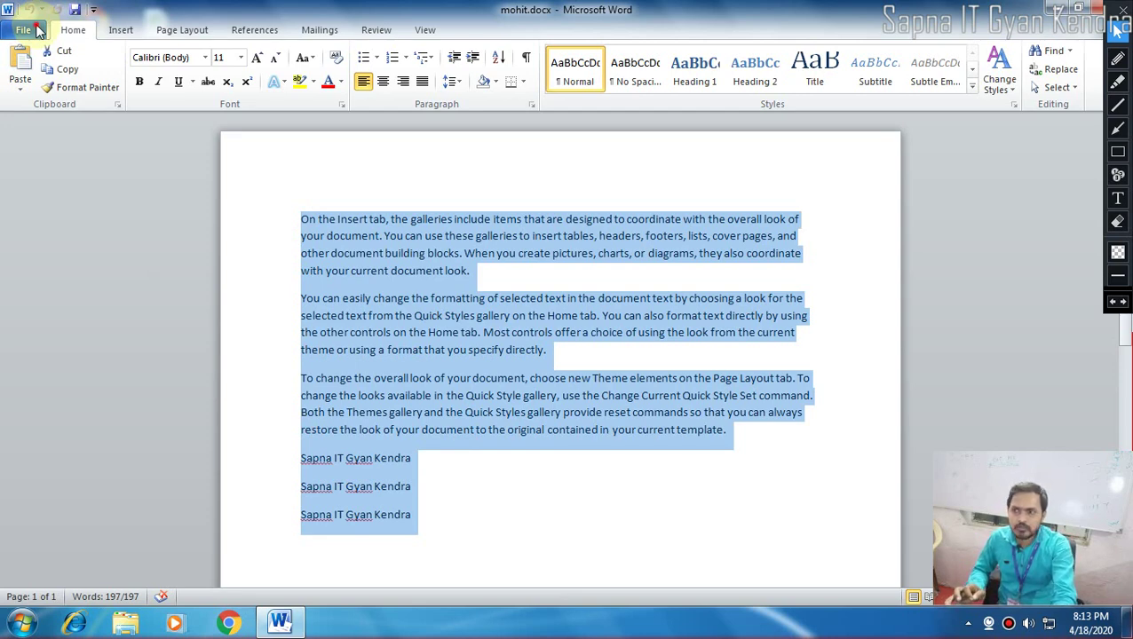
left_click(38, 30)
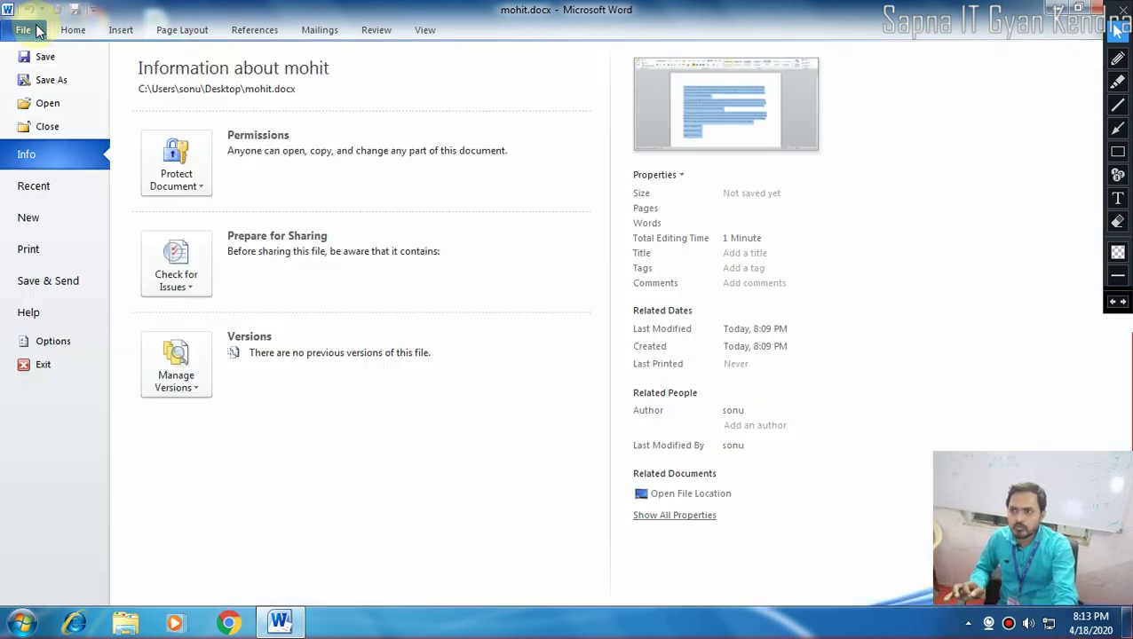
left_click(51, 127)
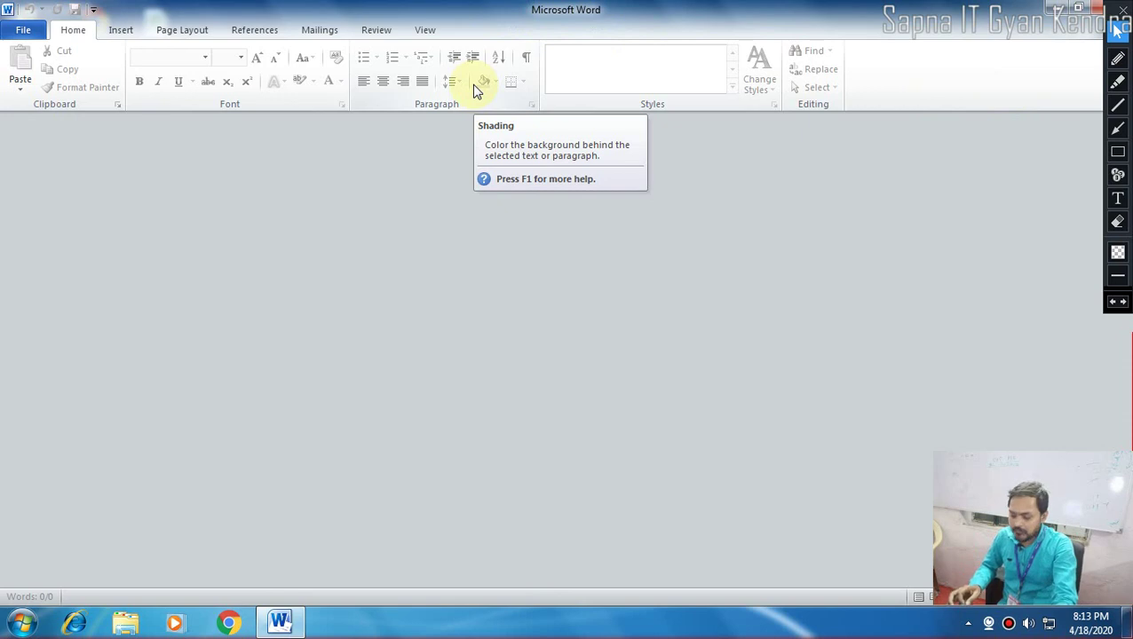
Open "Sapna it gk.docx" from the Desktop folder.
left_click(24, 32)
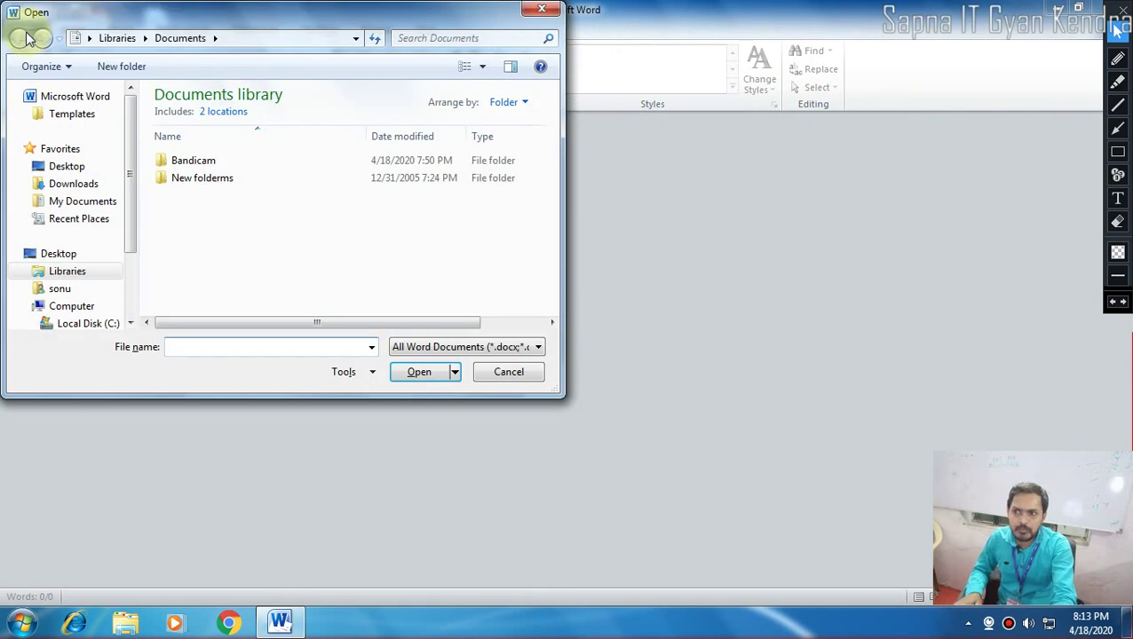
left_click(72, 171)
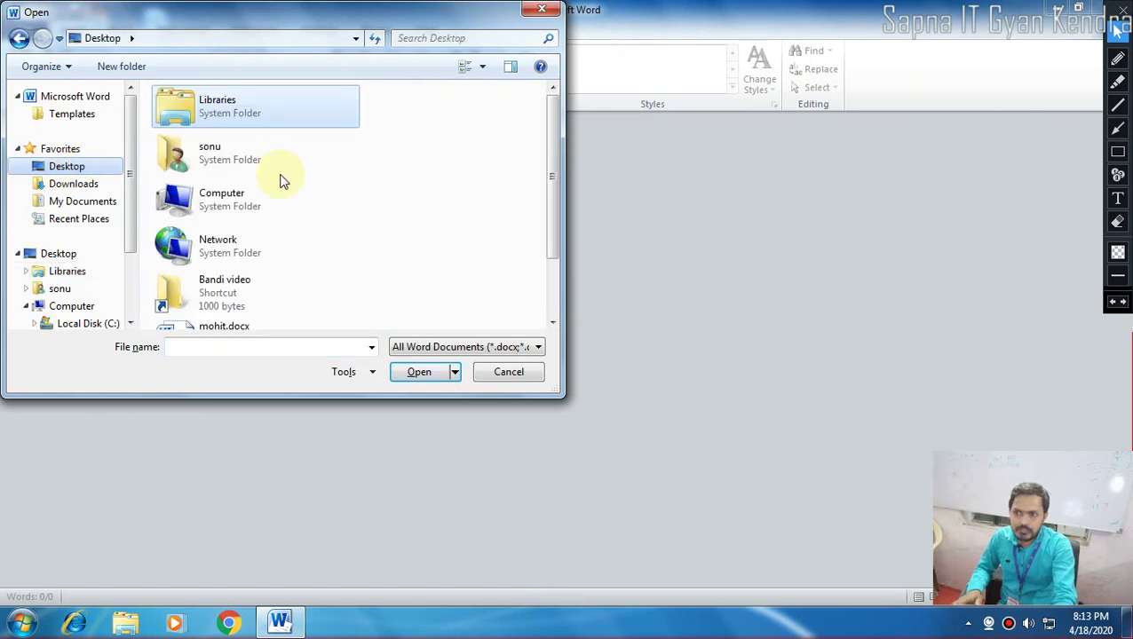
left_click(222, 232)
scroll(224, 258, "down", 2)
left_click(229, 264)
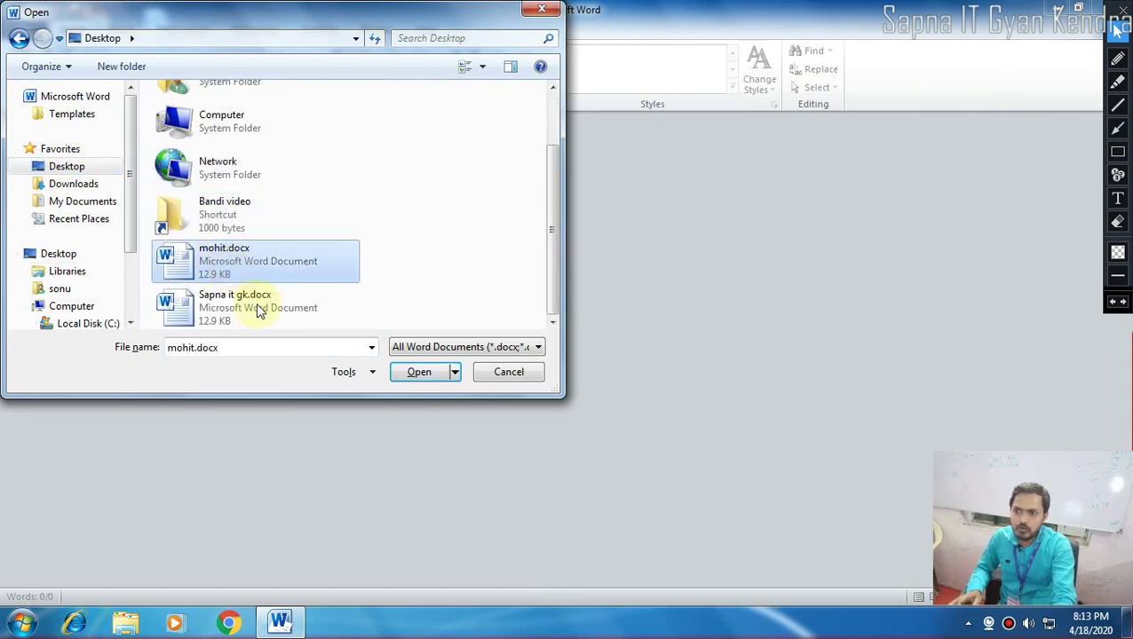
left_click(251, 311)
left_click(417, 373)
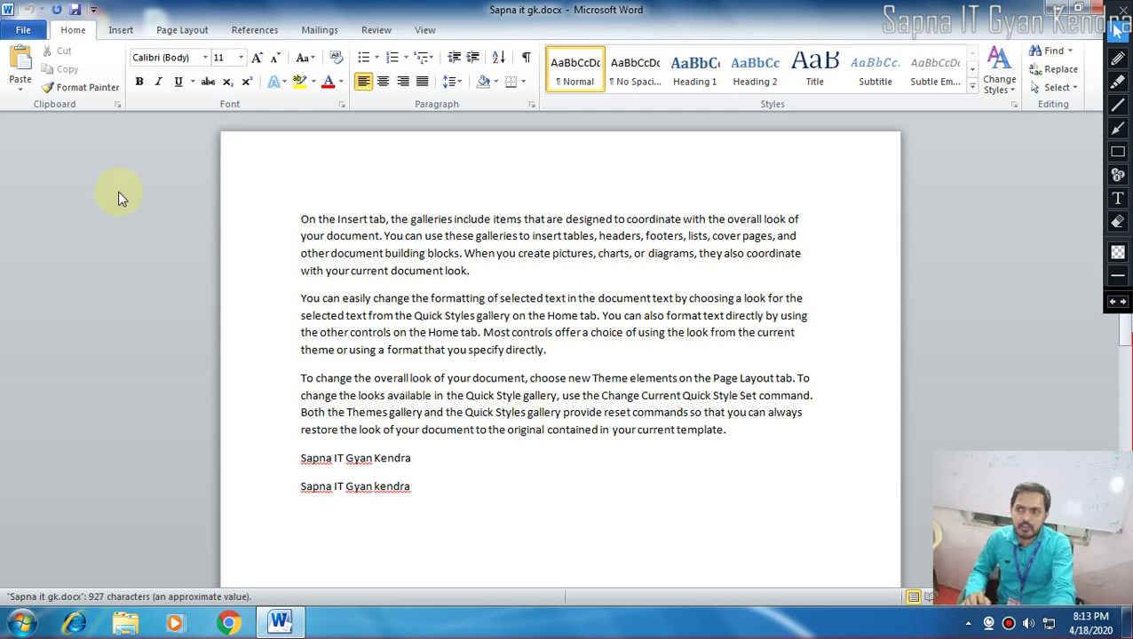
Point out the Close command among the File commands, return to the document and close "Sapna it gk.docx".
left_click(24, 30)
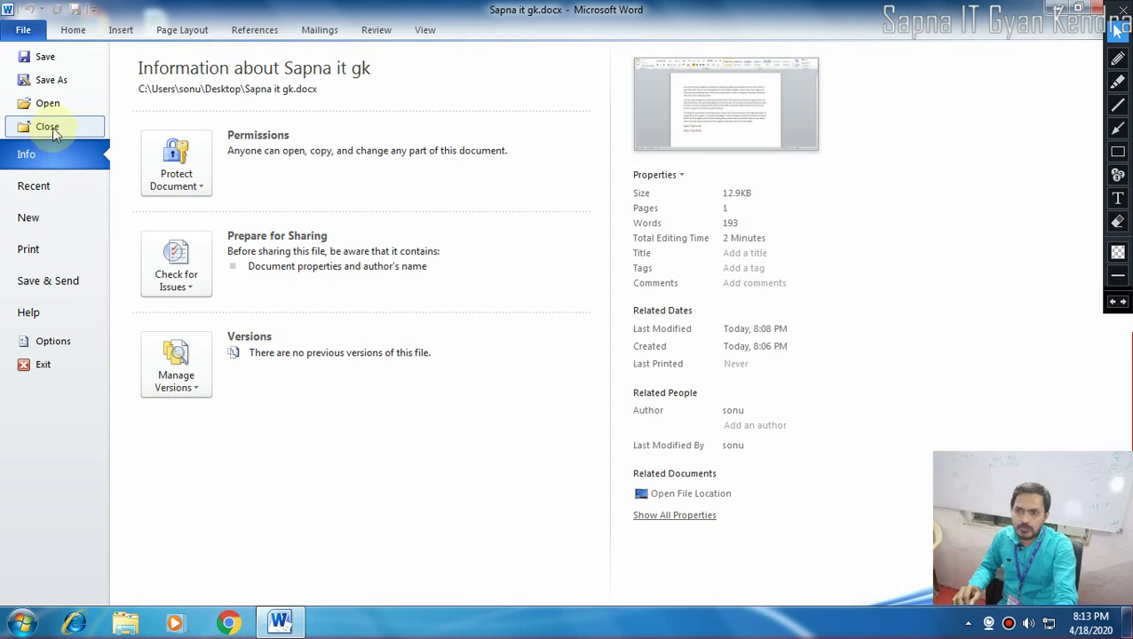
left_click(79, 31)
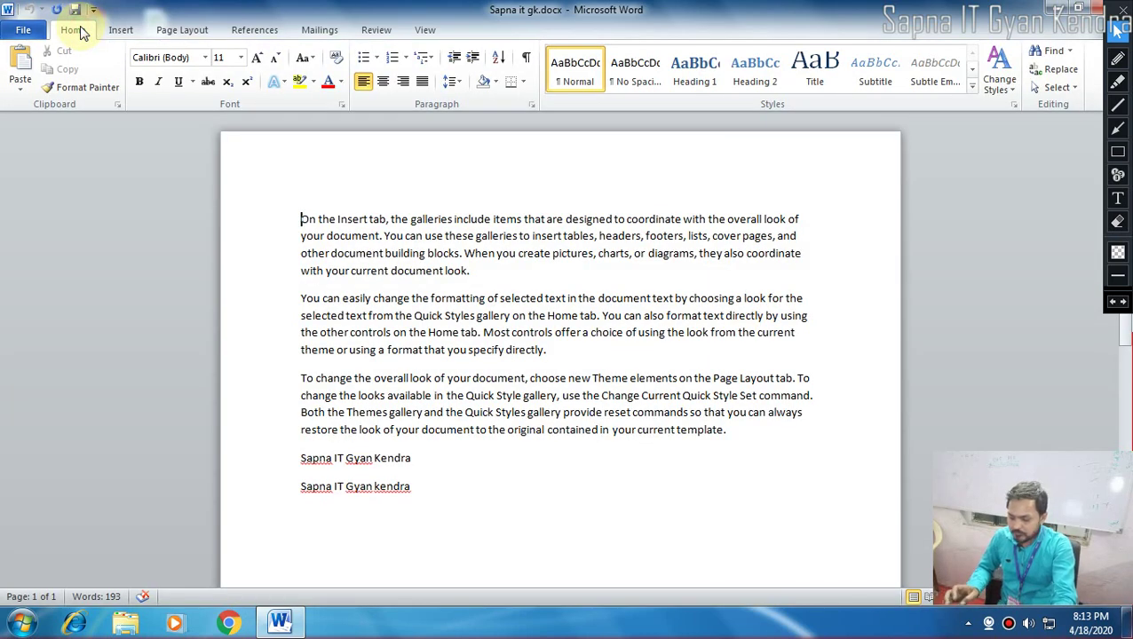
key("ctrl+w")
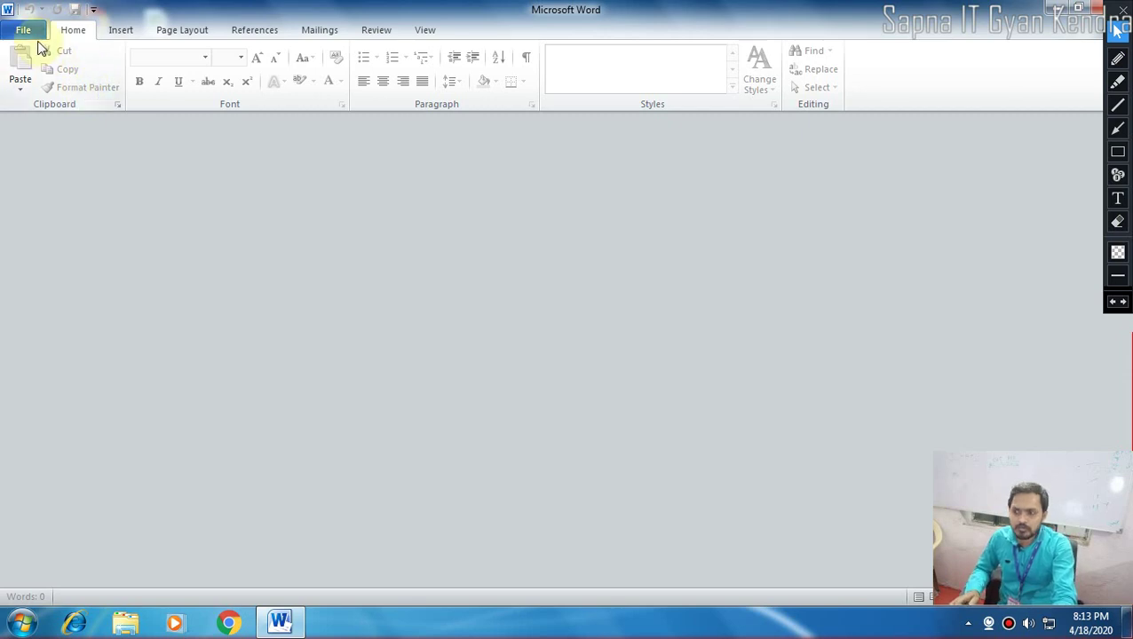
Open "mohit.docx" from the Desktop folder.
key("ctrl+o")
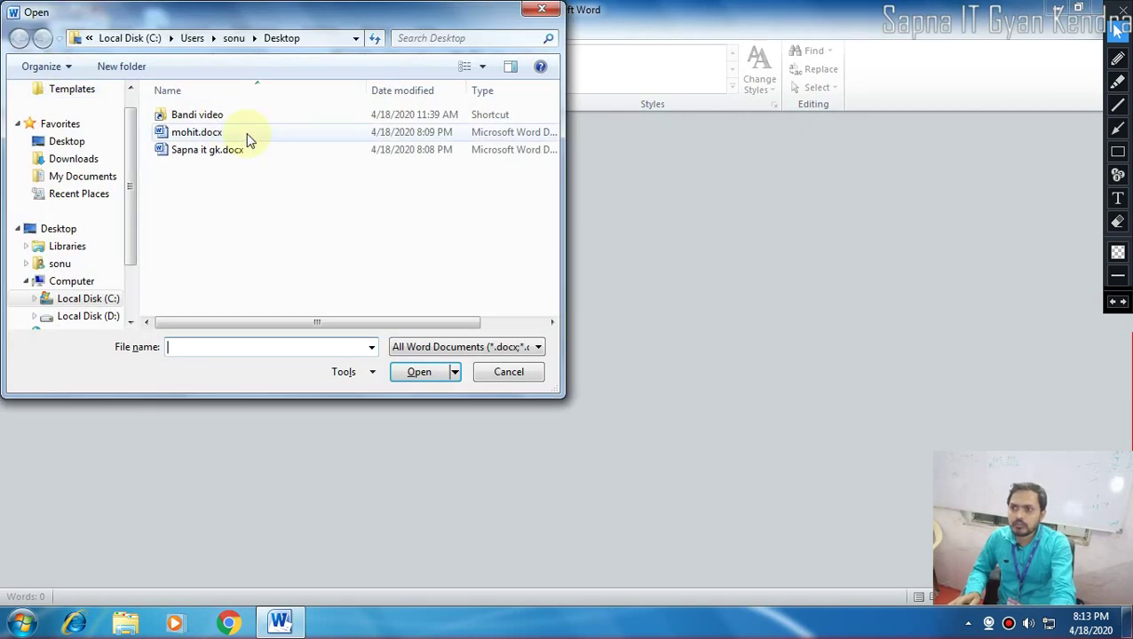
left_click(229, 132)
double_click(229, 132)
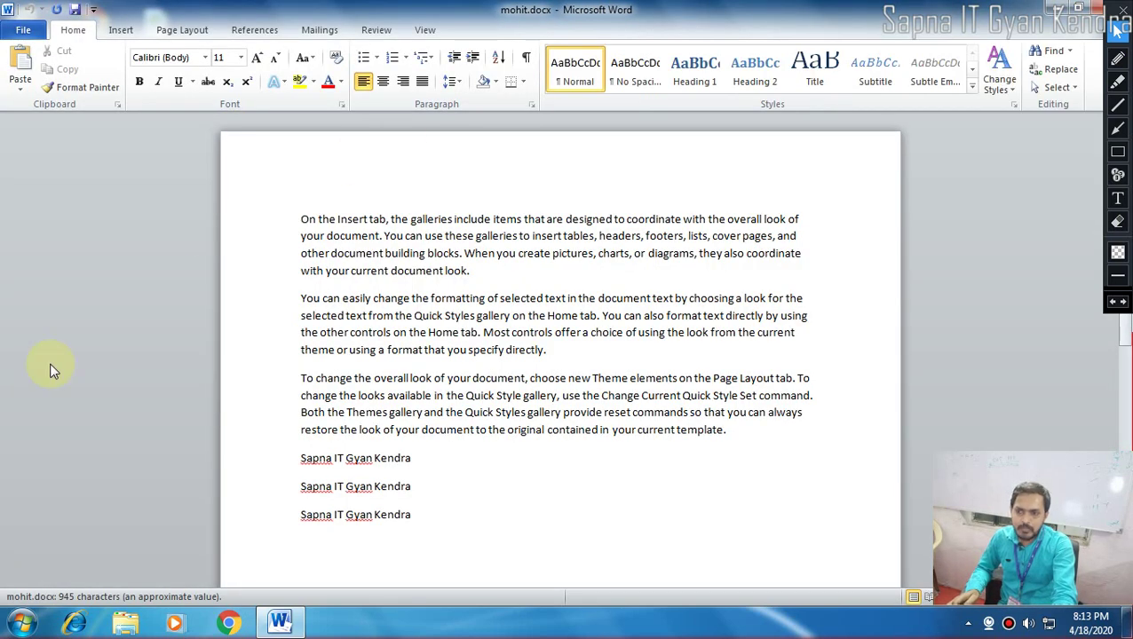
Search Windows for "on scre", launch the On-Screen Keyboard, and place it below the document's first two paragraphs.
left_click(22, 625)
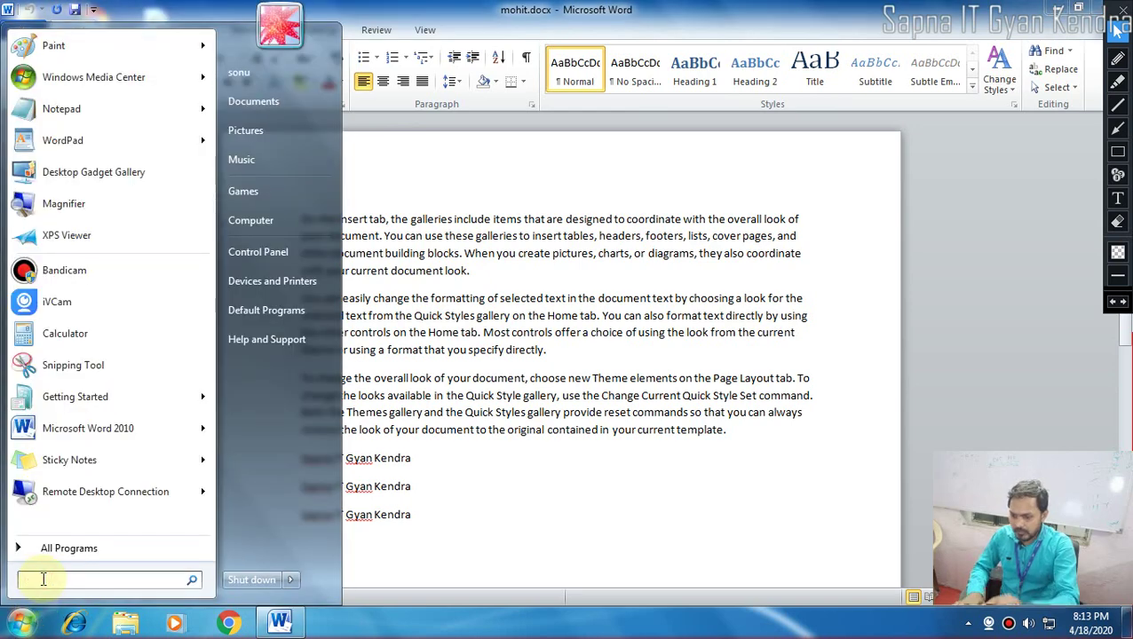
type("on scre")
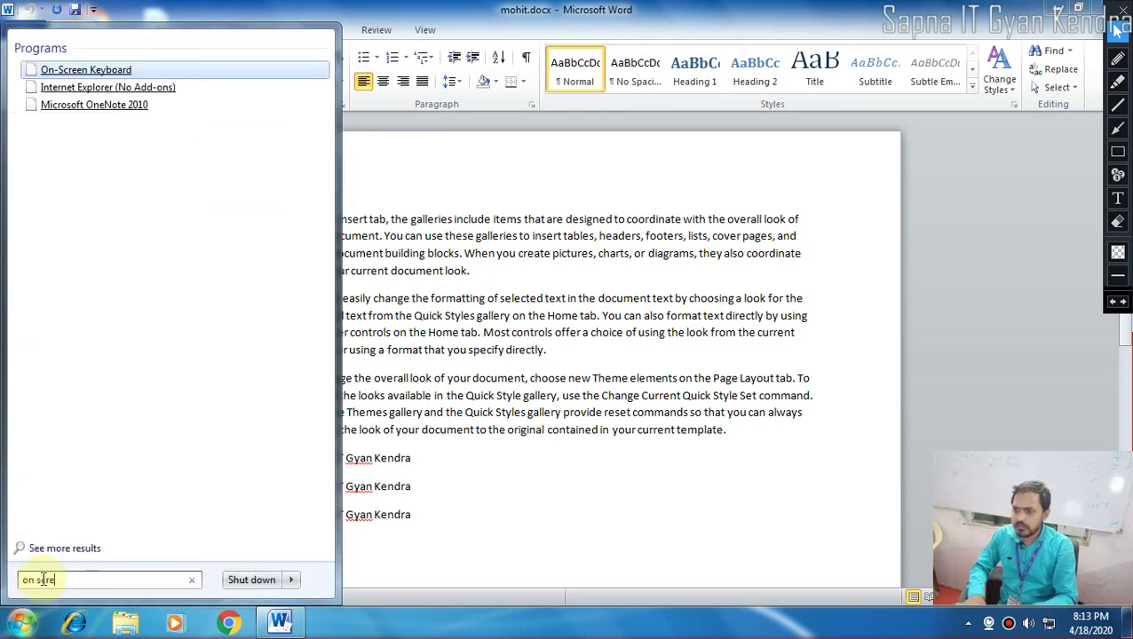
type("n")
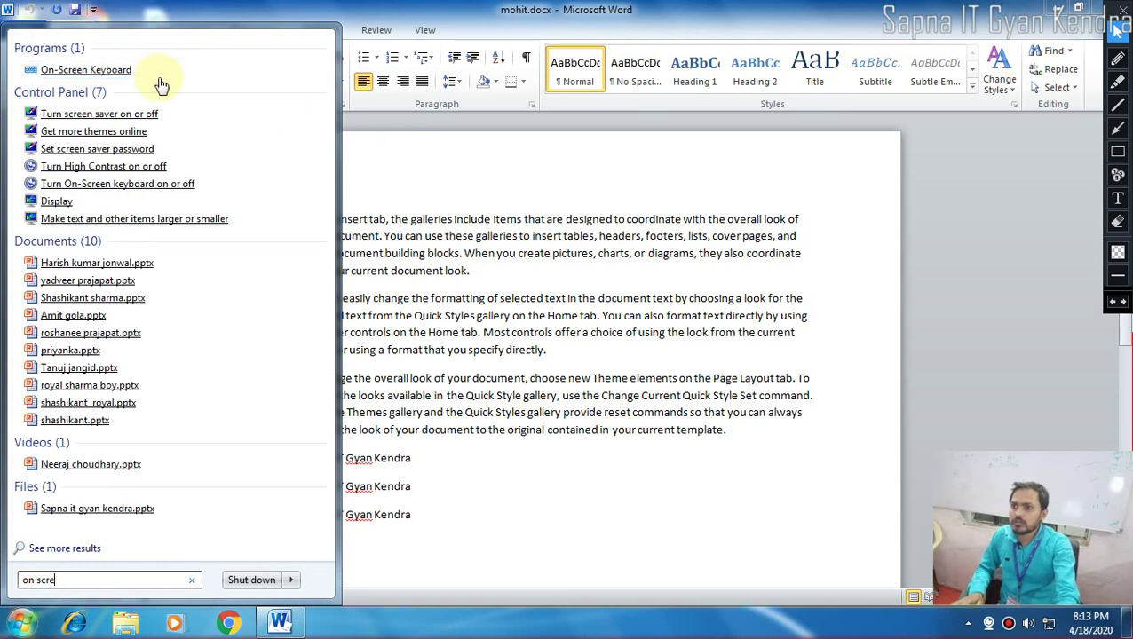
left_click(87, 69)
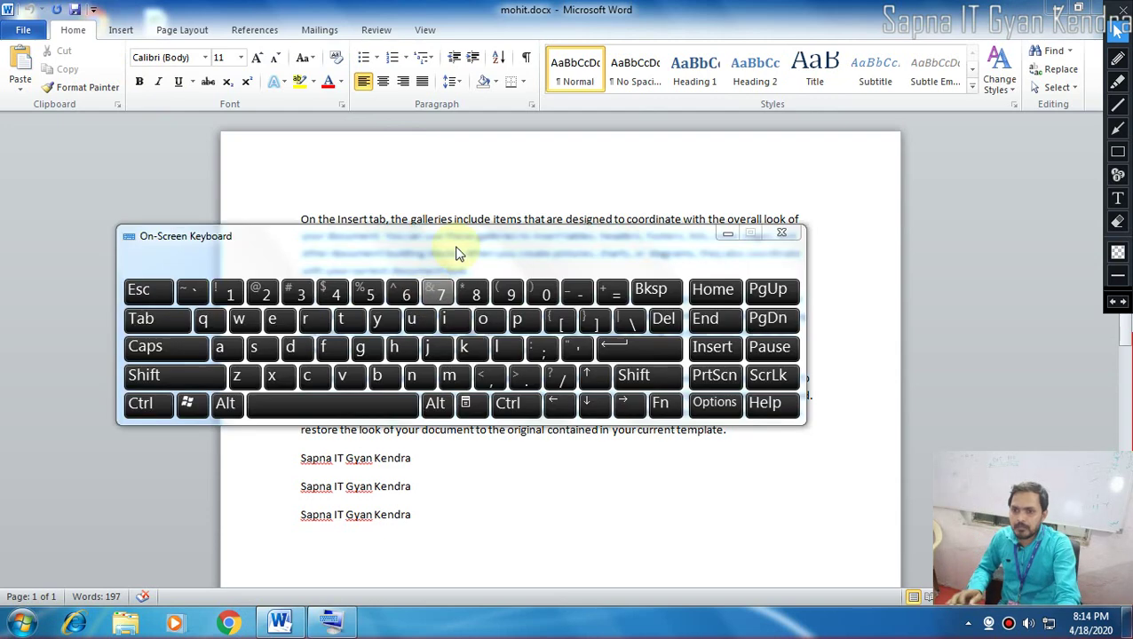
left_click_drag(458, 240, 442, 382)
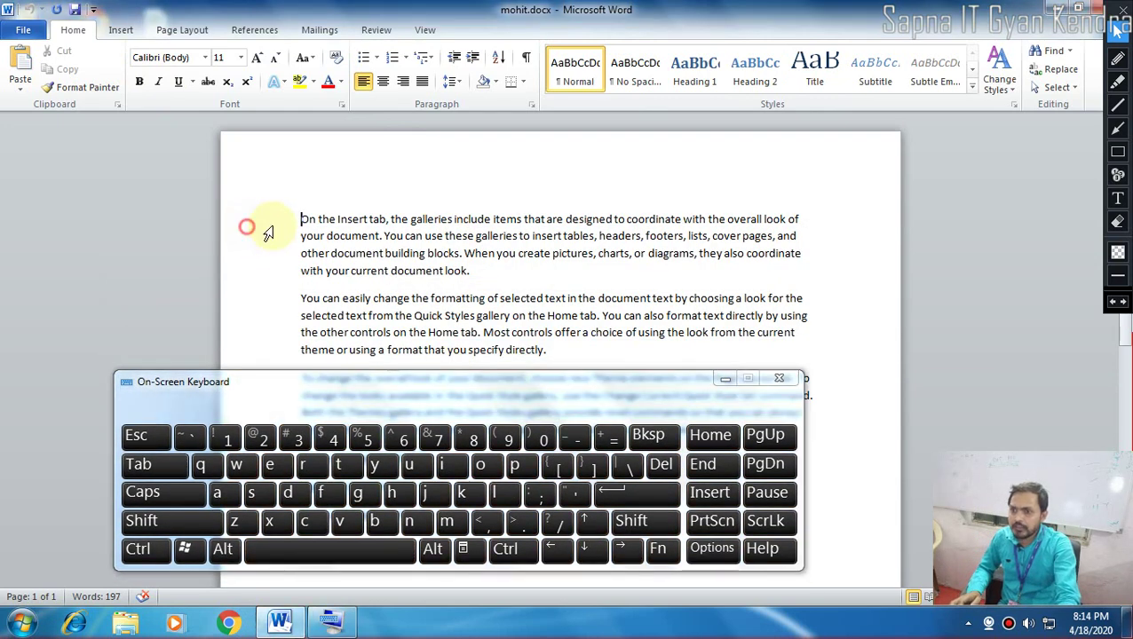
Point out the opening text of "mohit.docx" by highlighting it, and clear the selection.
left_click_drag(294, 217, 480, 302)
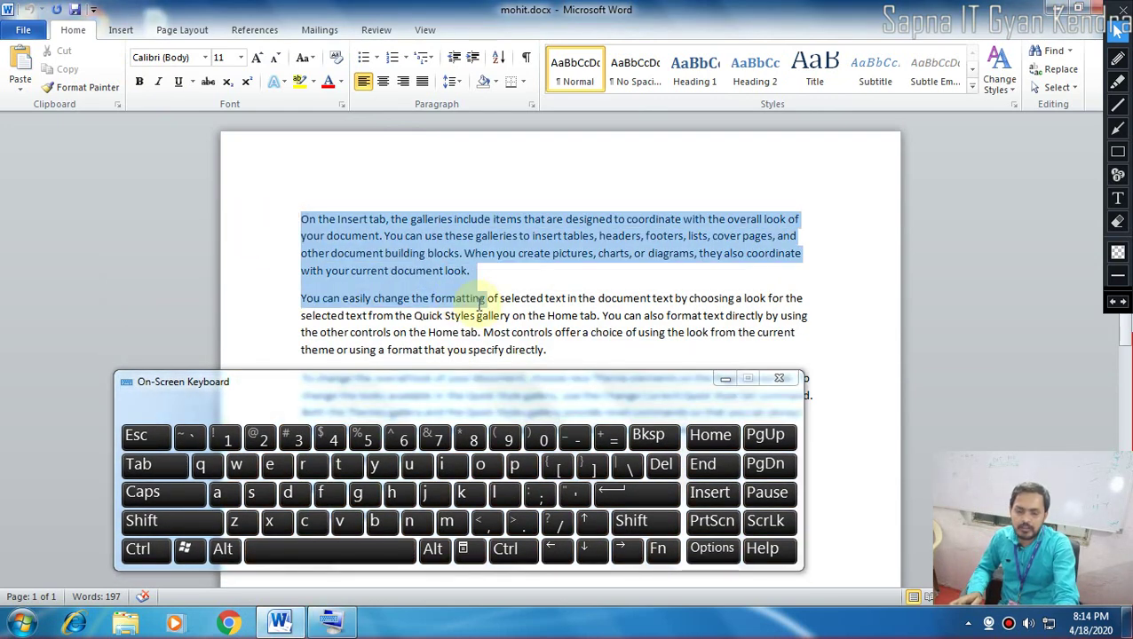
left_click(450, 270)
left_click_drag(297, 219, 411, 282)
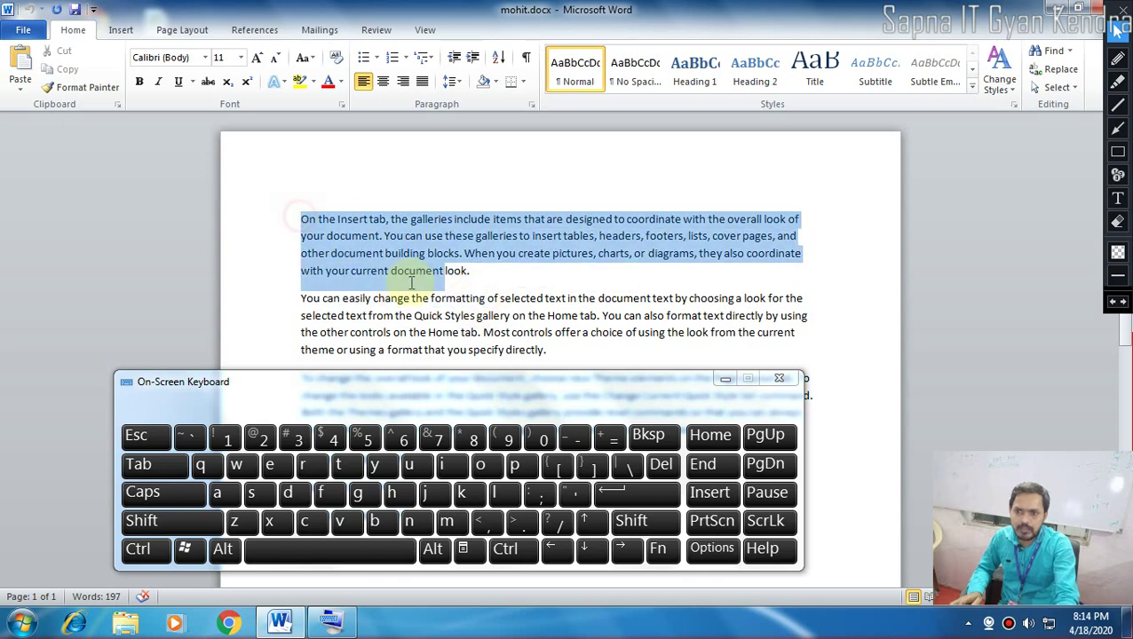
left_click(411, 282)
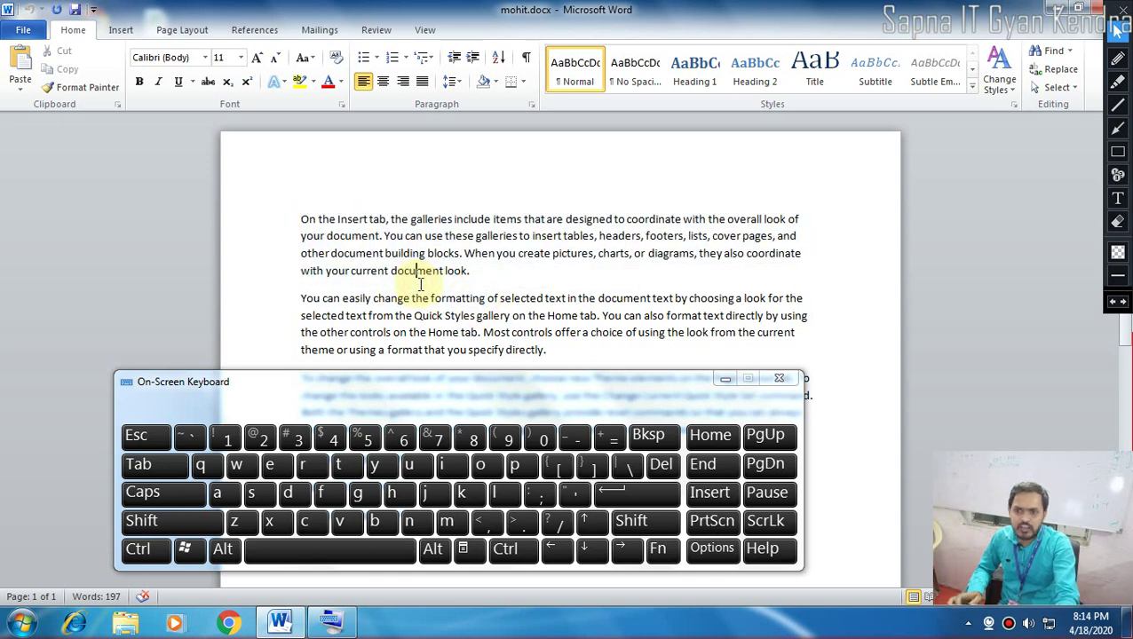
Close "mohit.docx" using the On-Screen Keyboard, leaving the program running.
left_click(137, 551)
left_click(236, 465)
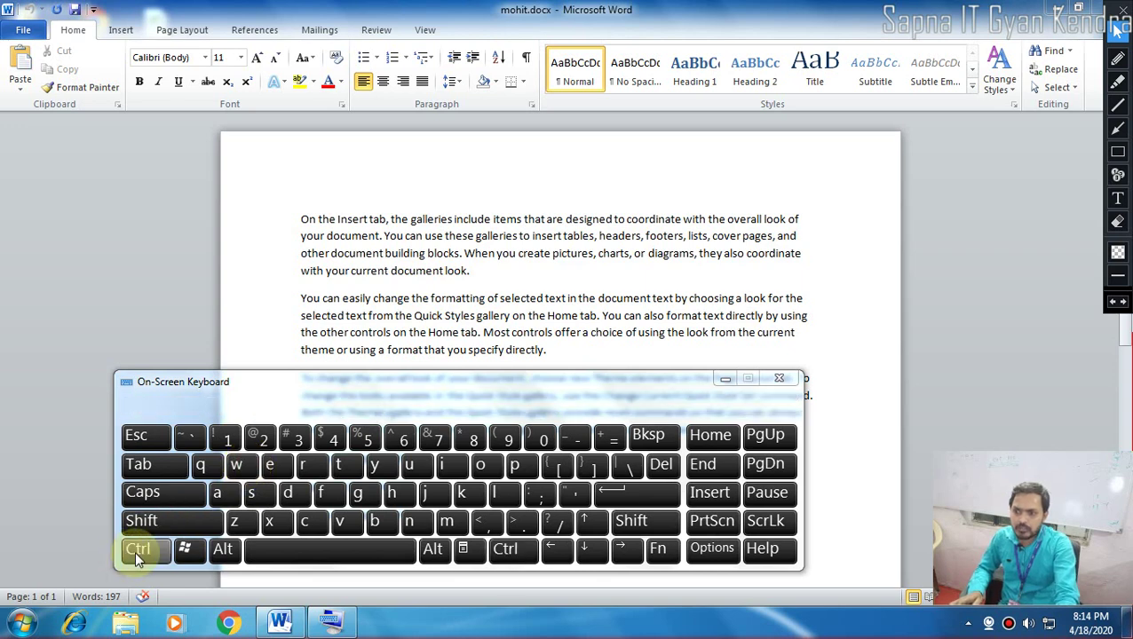
left_click(137, 549)
left_click(236, 464)
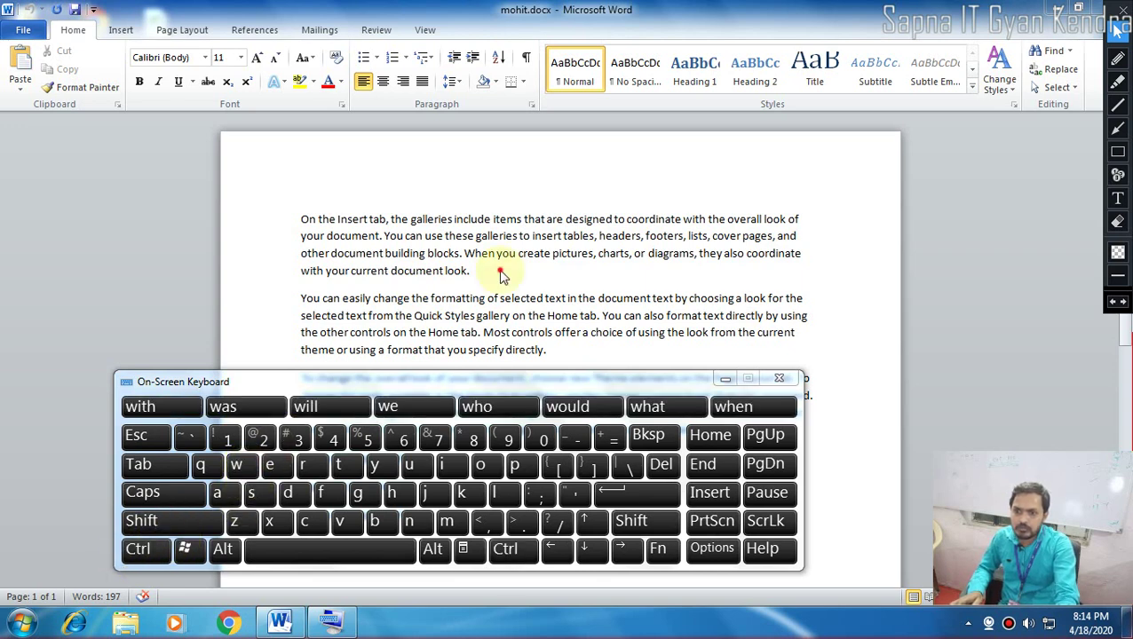
left_click(151, 547)
left_click(238, 463)
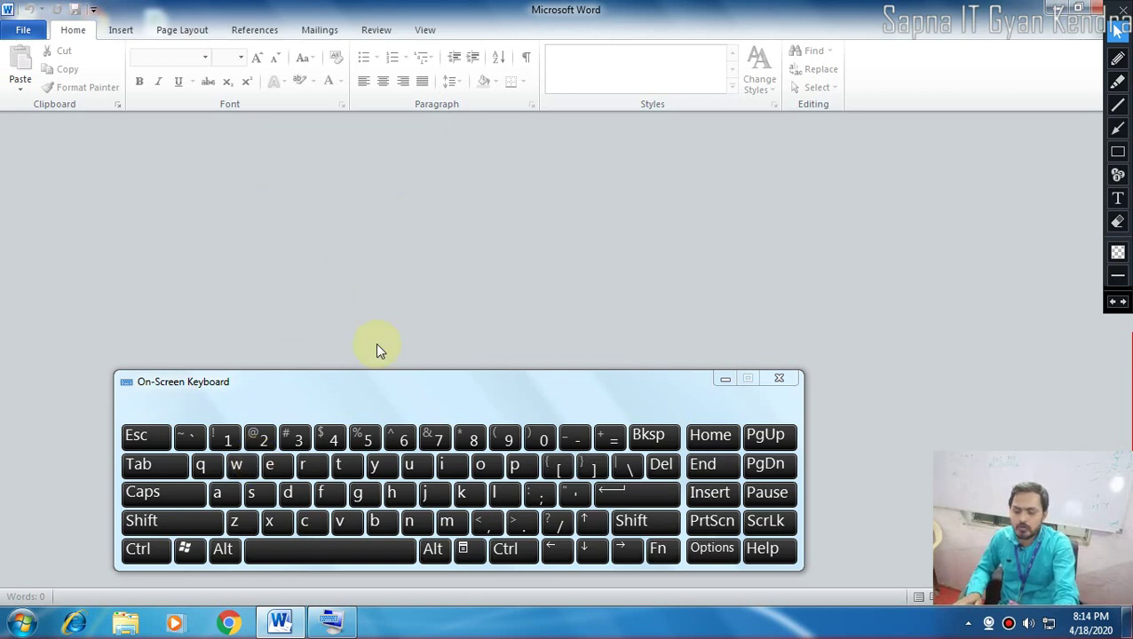
Call up the Open dialog with the On-Screen Keyboard, and open "mohit.docx" with the keyboard moved clear of the dialog.
left_click_drag(341, 392, 405, 391)
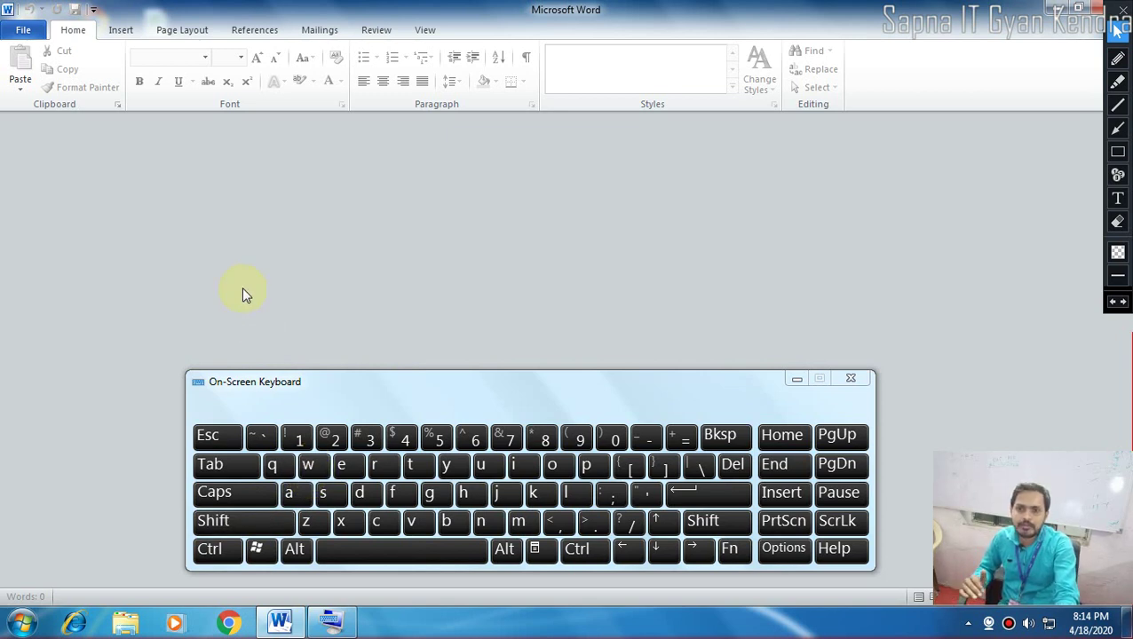
left_click(210, 551)
left_click(560, 465)
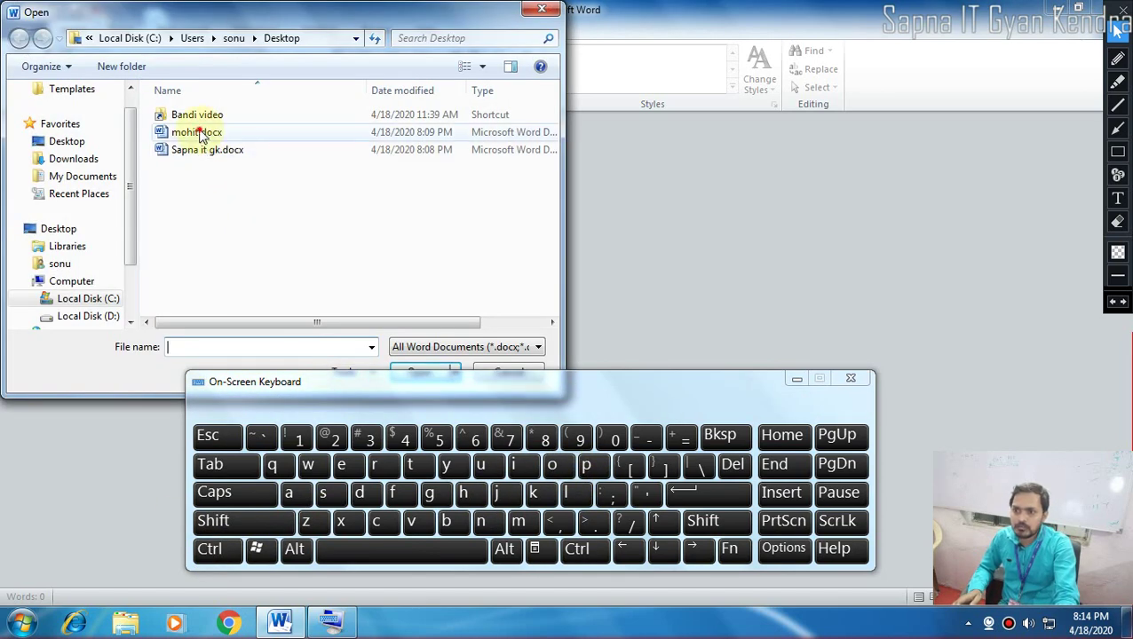
left_click(182, 132)
left_click_drag(394, 389, 390, 403)
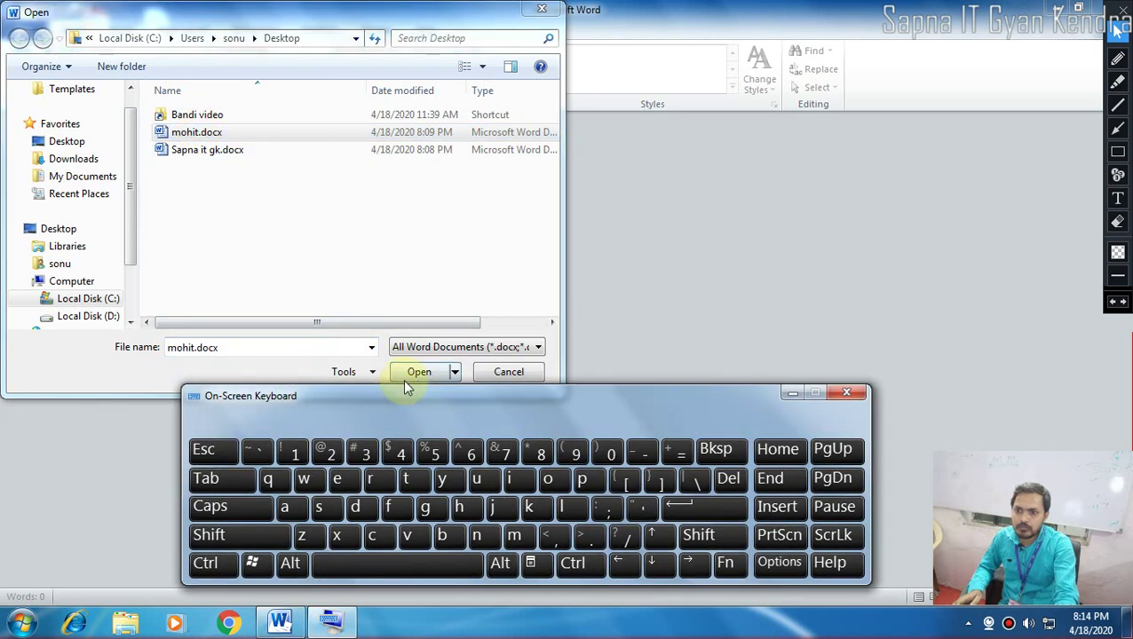
left_click(413, 373)
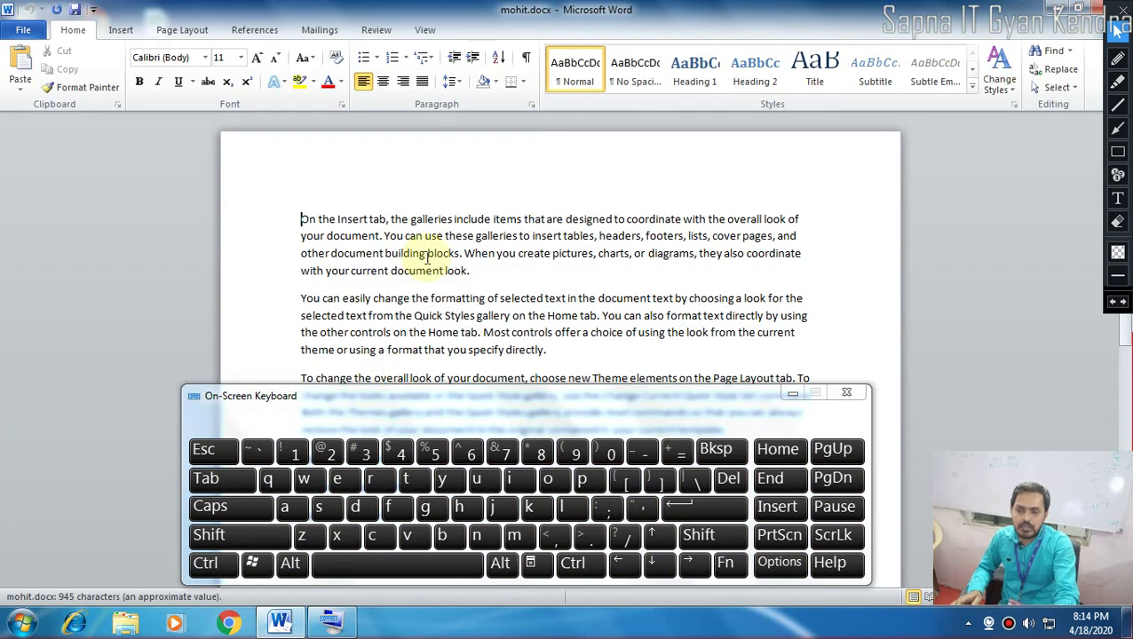
Save "mohit.docx" using the On-Screen Keyboard, and switch the keyboard's number row to the function keys.
left_click(211, 563)
left_click(321, 510)
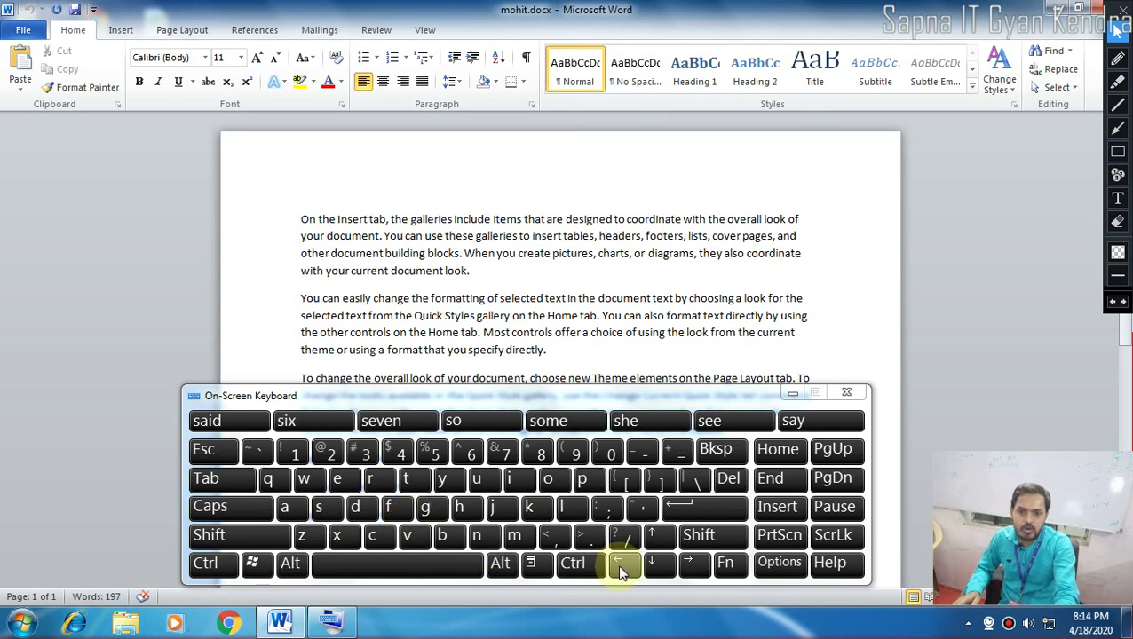
left_click(730, 564)
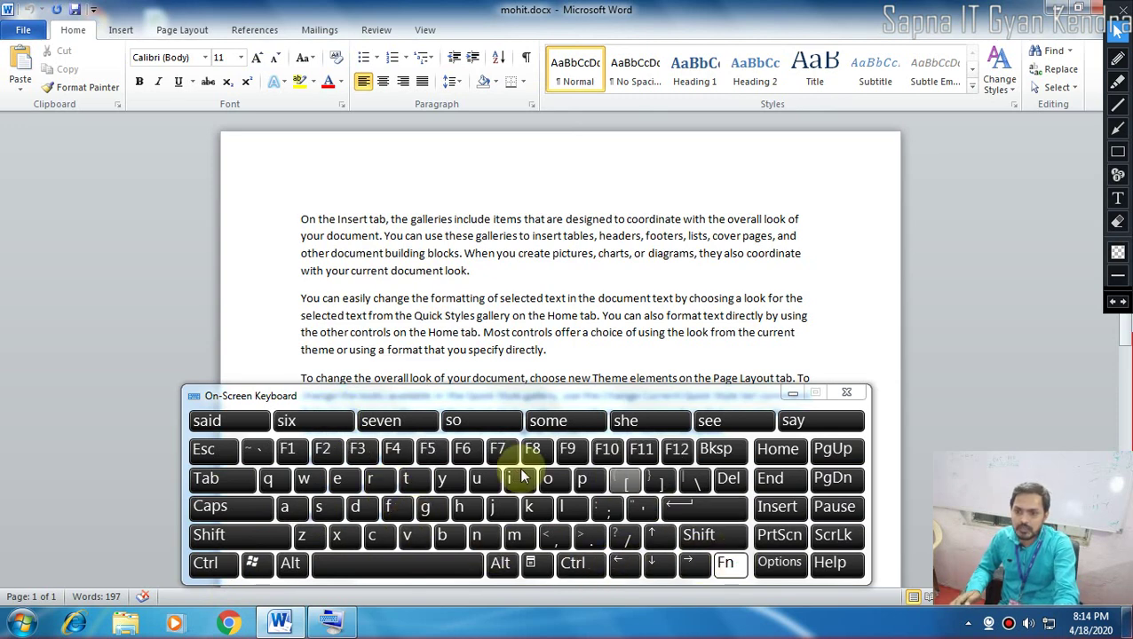